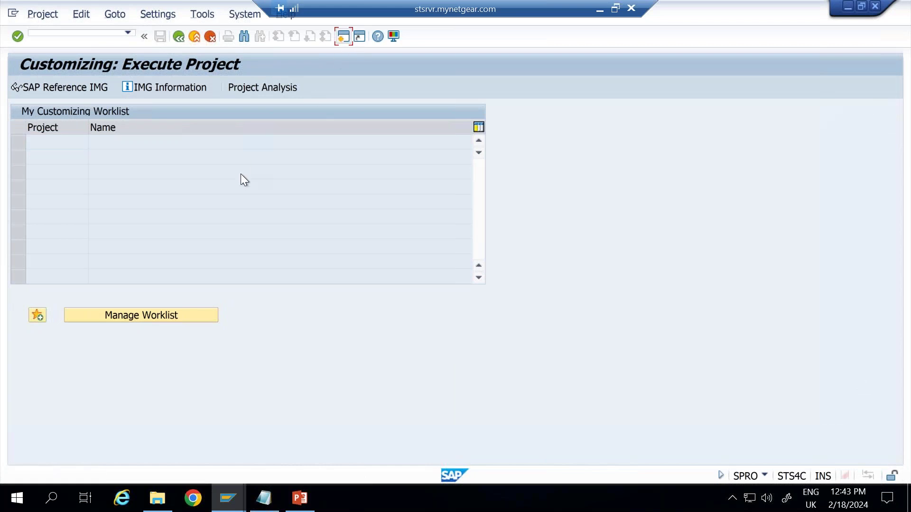
Leave the Customizing project screen and open the SAP Fiori launchpad at sts4c.st.com, proceeding past the certificate warning
key(F3)
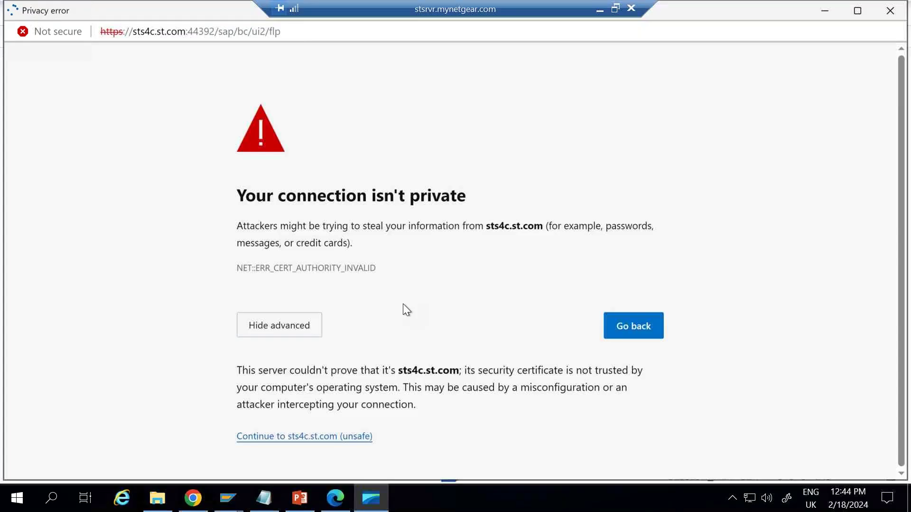
click(312, 438)
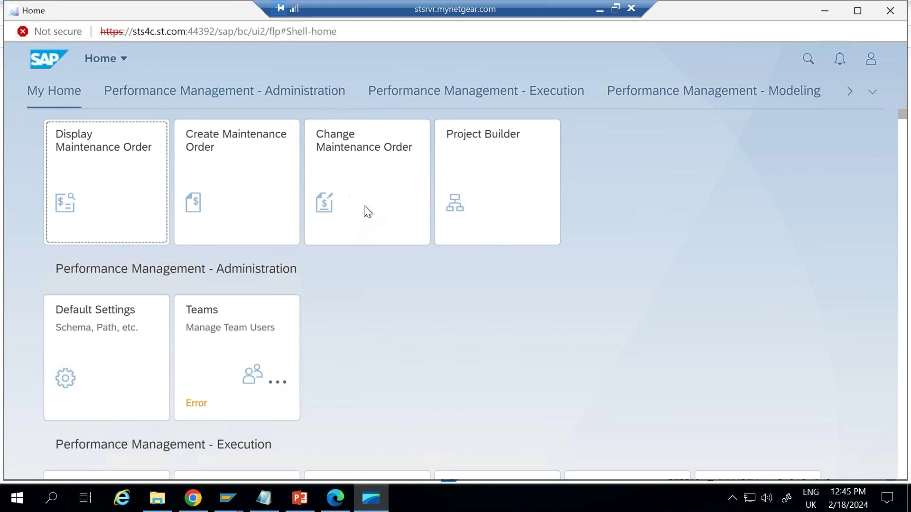
Go to the Project Management (CPM) group from the launchpad's full list of app groups
click(871, 93)
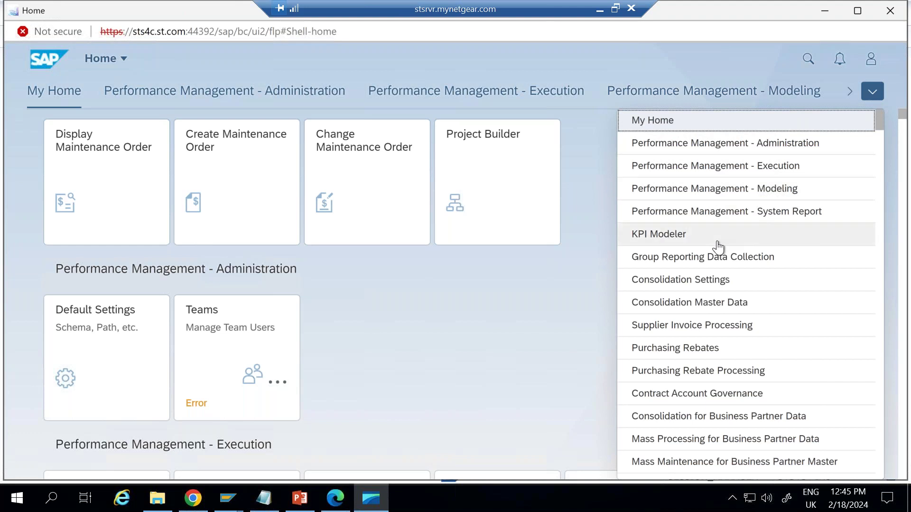
scroll(718, 247, down, 4)
scroll(717, 247, down, 2)
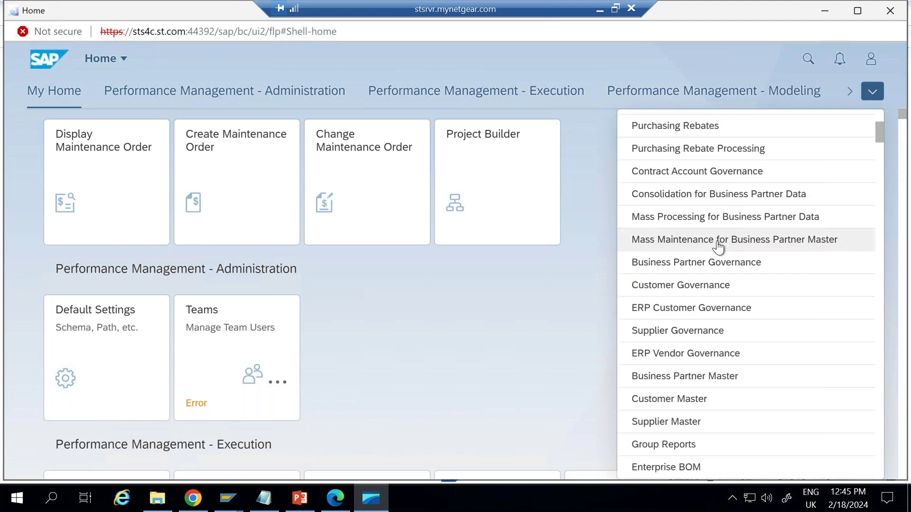
scroll(717, 248, down, 10)
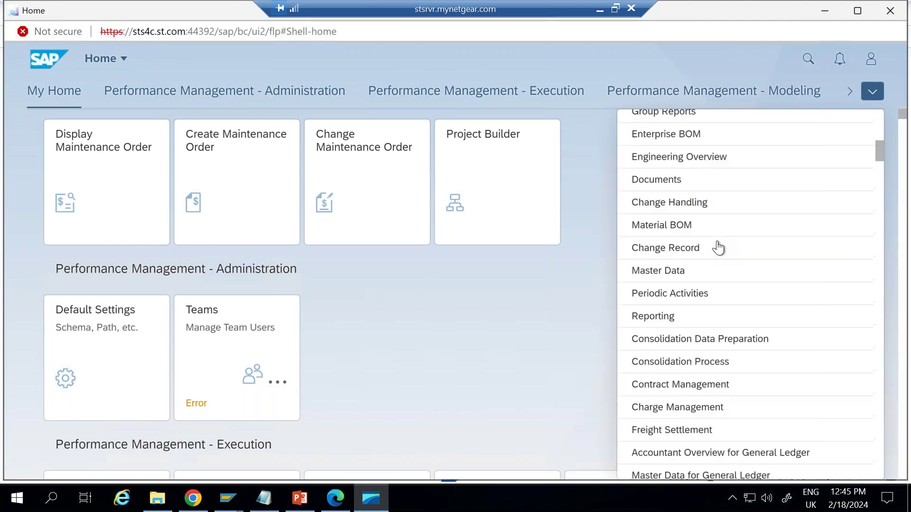
scroll(718, 248, down, 8)
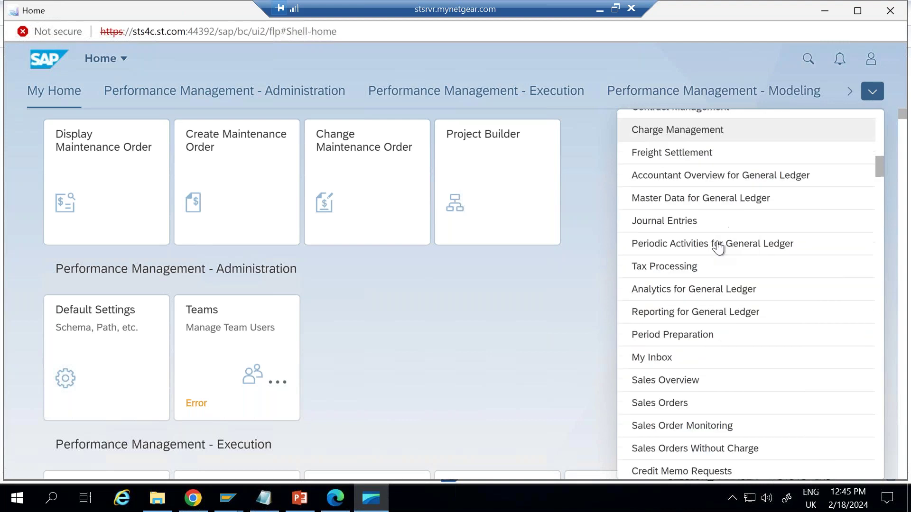
scroll(718, 247, down, 10)
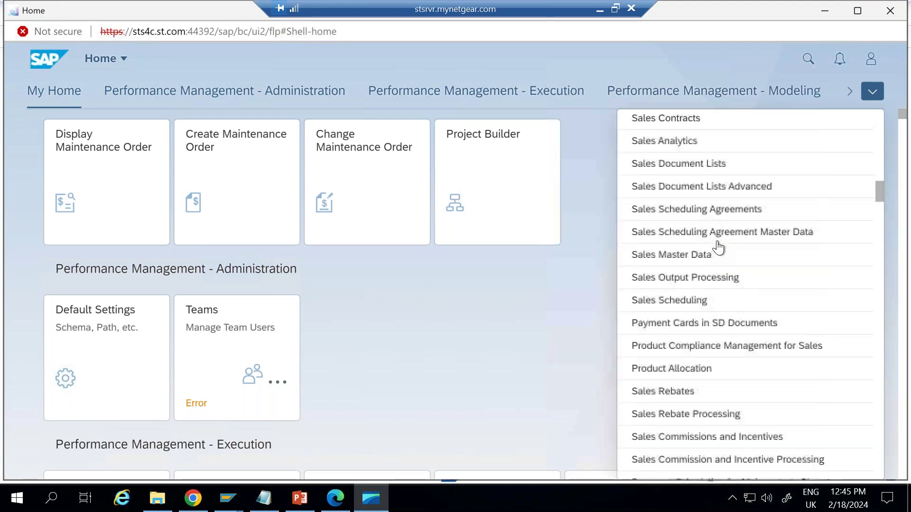
scroll(718, 247, down, 3)
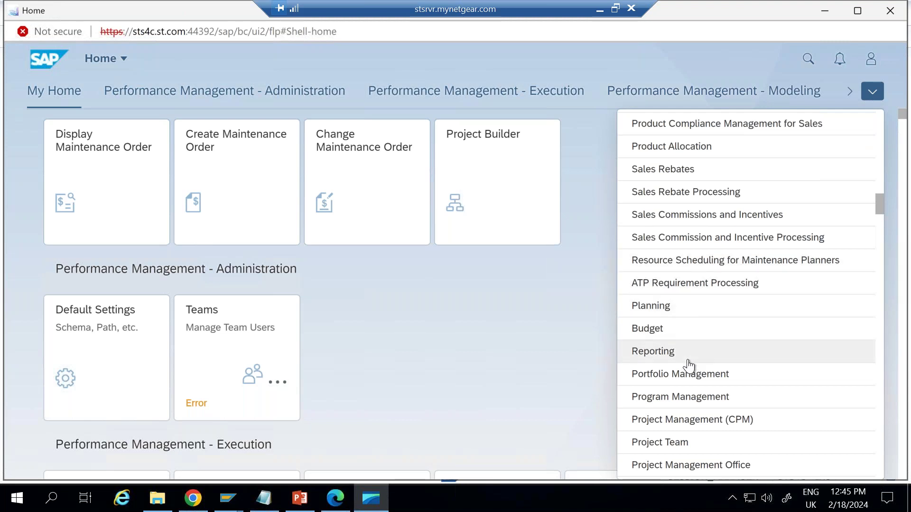
click(683, 420)
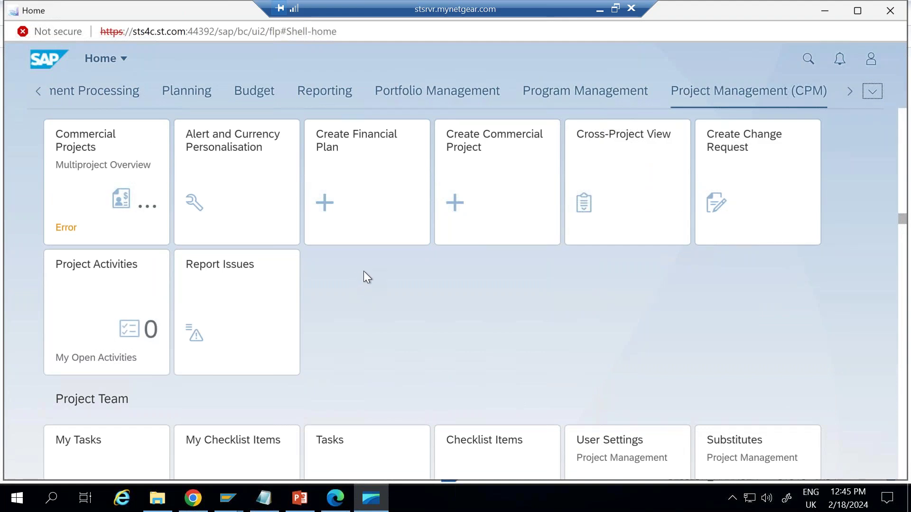
Examine the launchpad apps for project team, project management office, resource management, steering committee, program management, portfolio management and reporting
scroll(364, 272, down, 5)
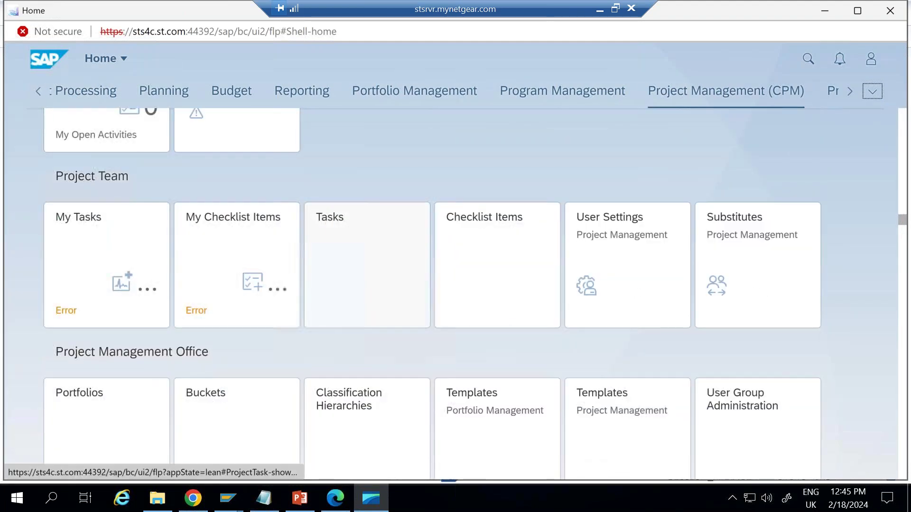
scroll(77, 355, up, 2)
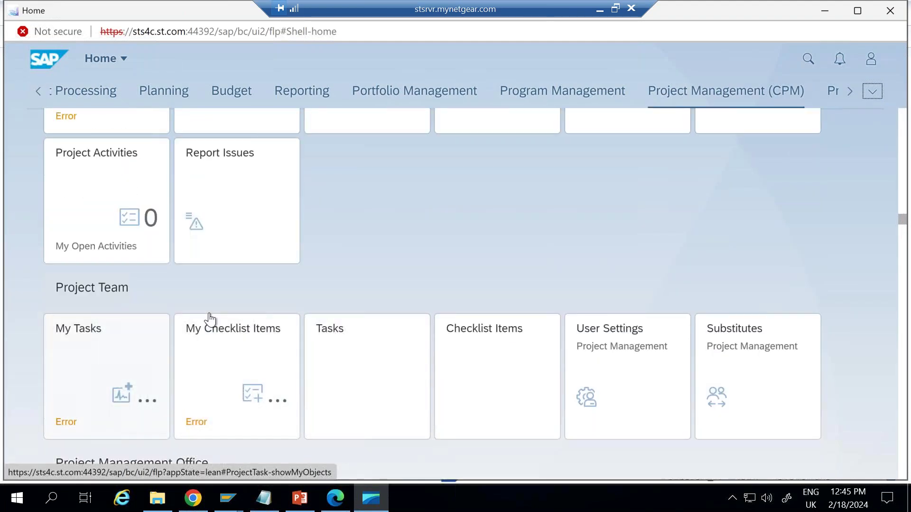
scroll(207, 318, down, 2)
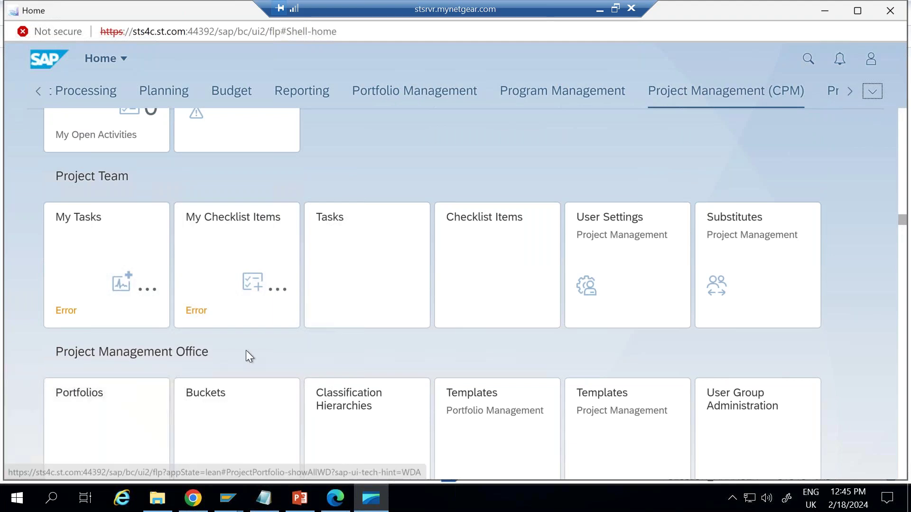
scroll(513, 374, down, 4)
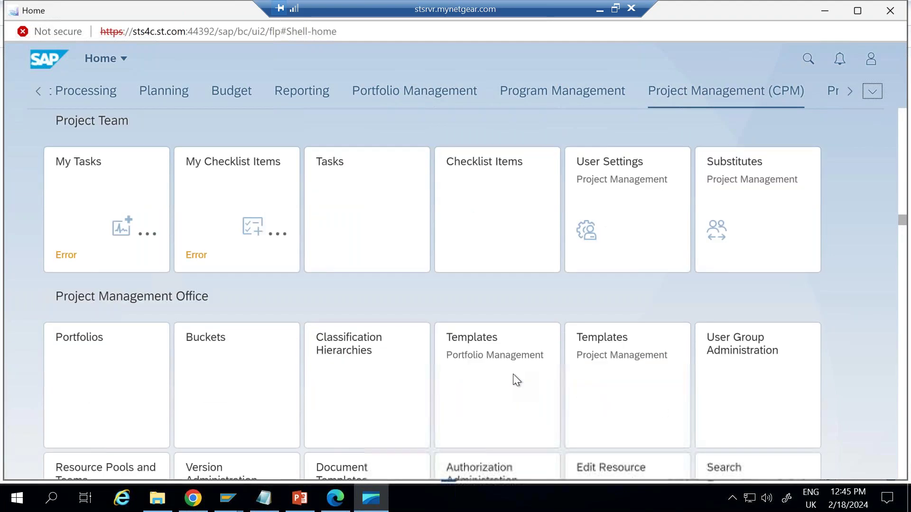
scroll(512, 372, down, 10)
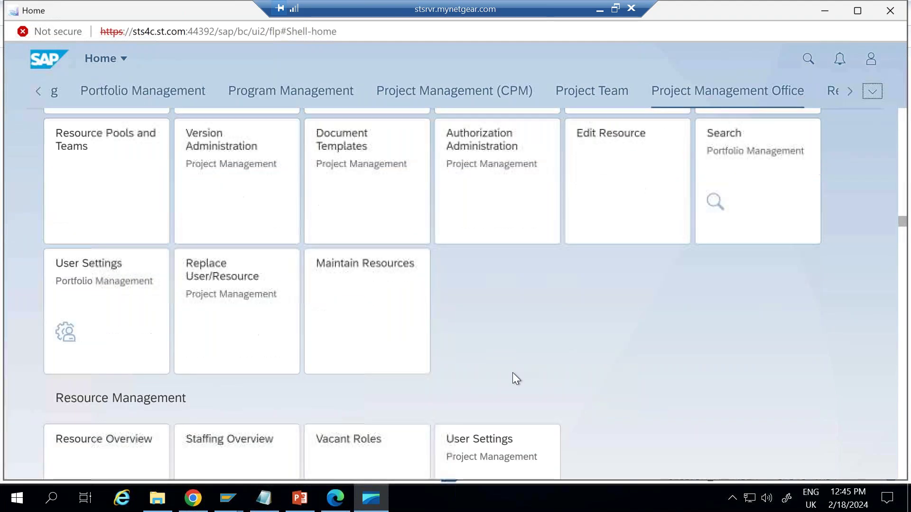
scroll(513, 371, down, 4)
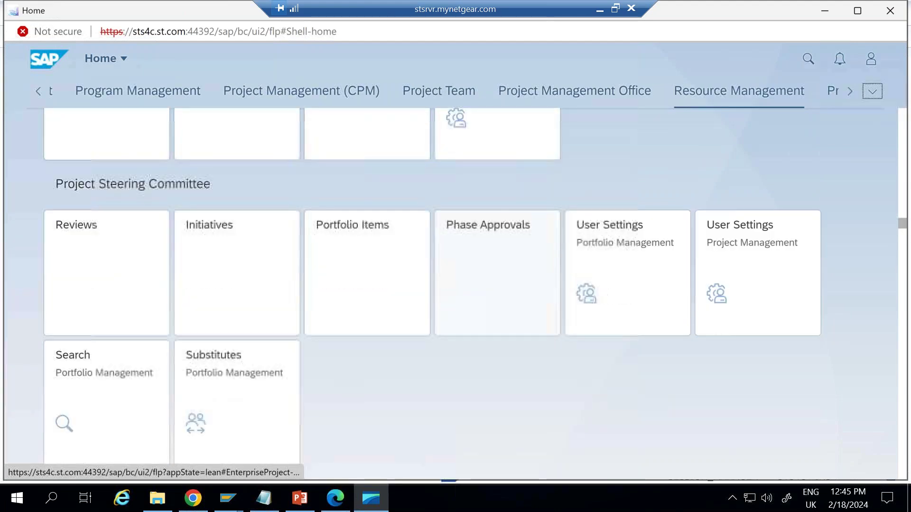
scroll(513, 371, down, 10)
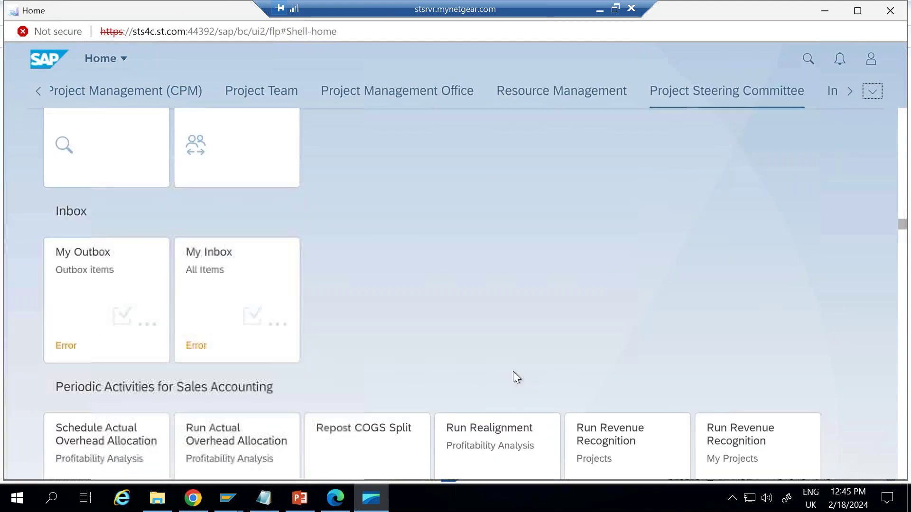
scroll(514, 371, up, 20)
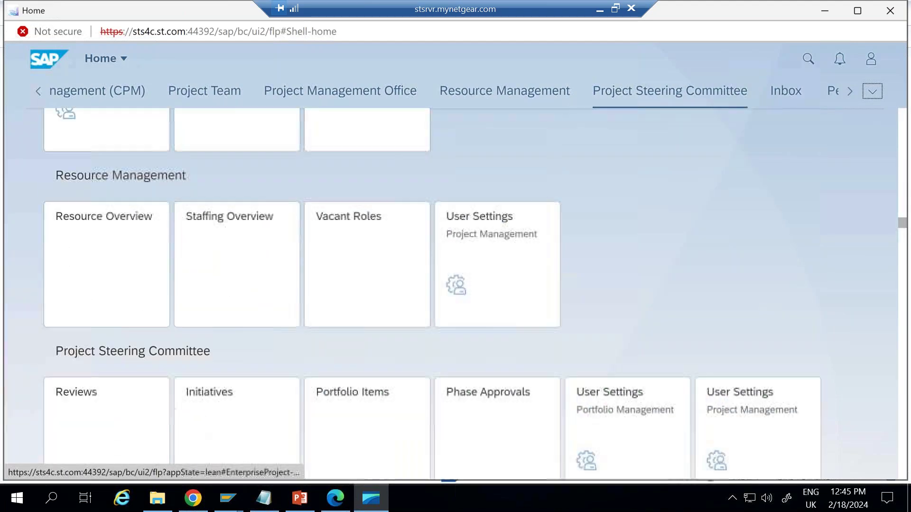
scroll(513, 370, up, 8)
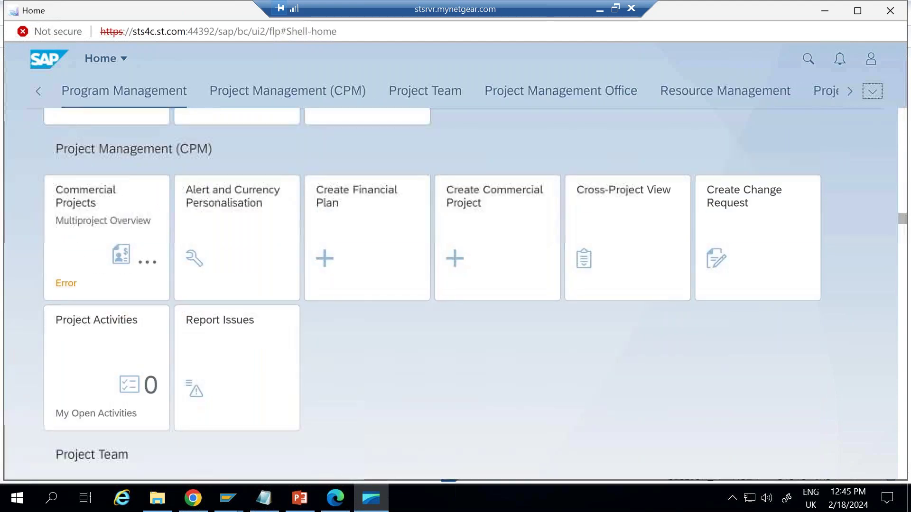
scroll(513, 371, up, 5)
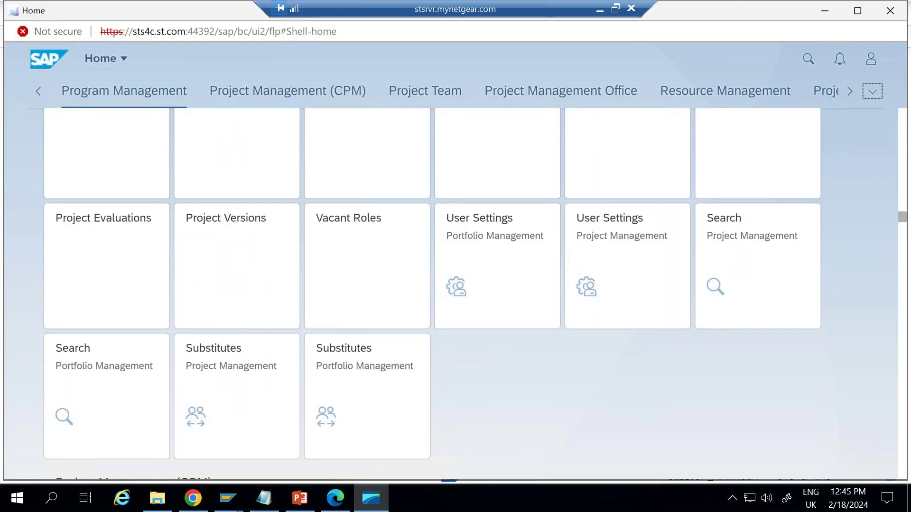
scroll(513, 371, up, 6)
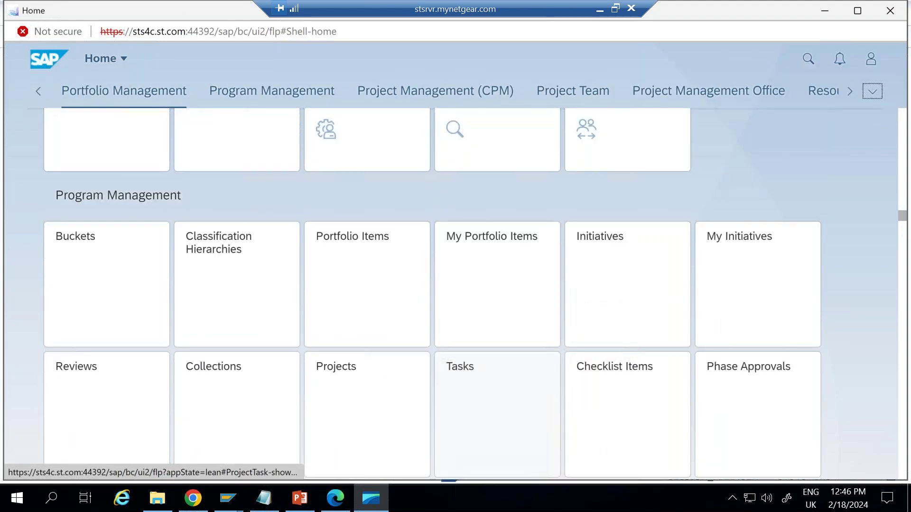
scroll(513, 371, up, 10)
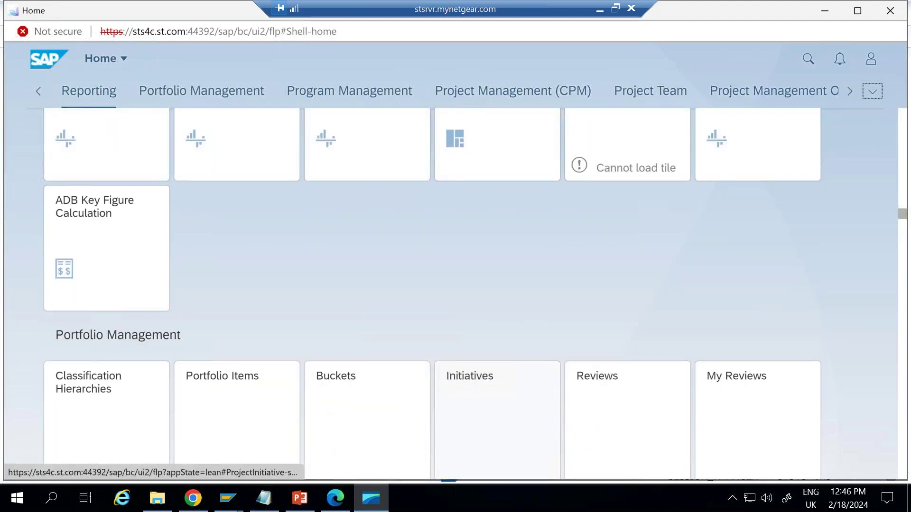
scroll(520, 377, up, 11)
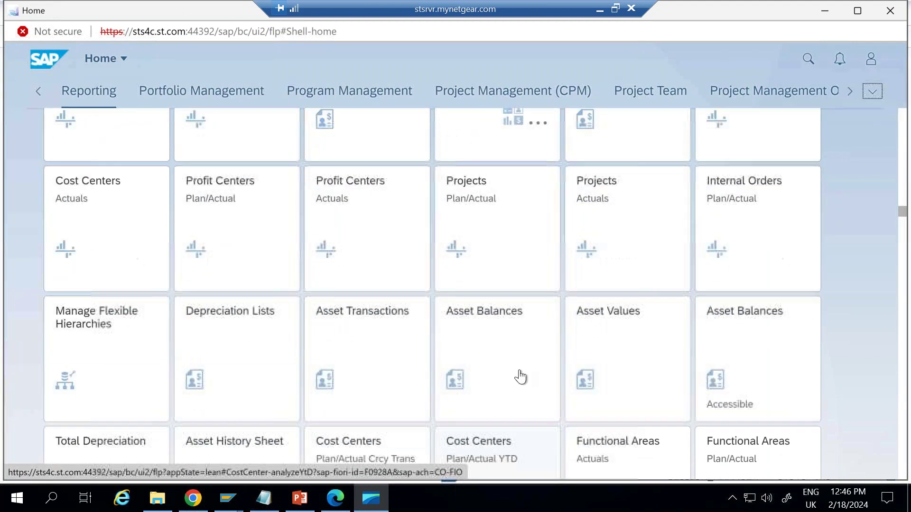
scroll(520, 377, up, 3)
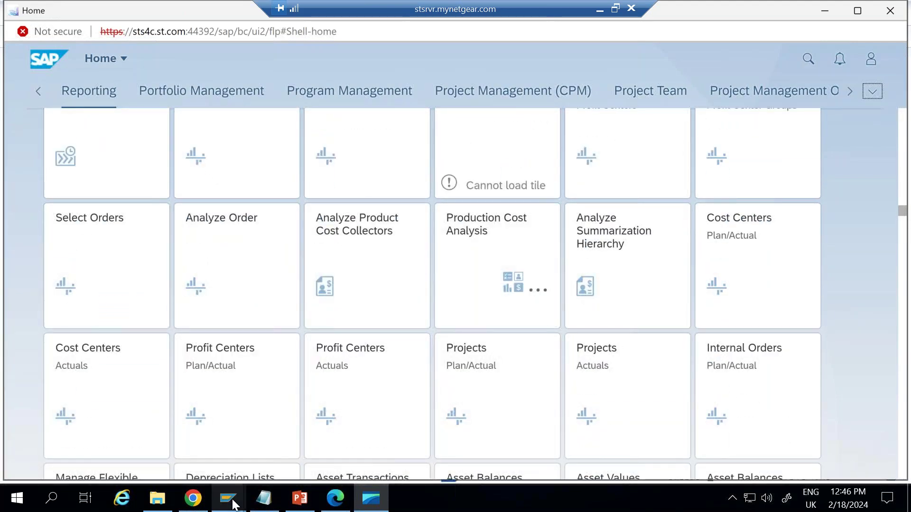
Switch to the SAP Easy Access window and start the Project Builder with transaction cj20n
mouse_move(238, 491)
click(306, 457)
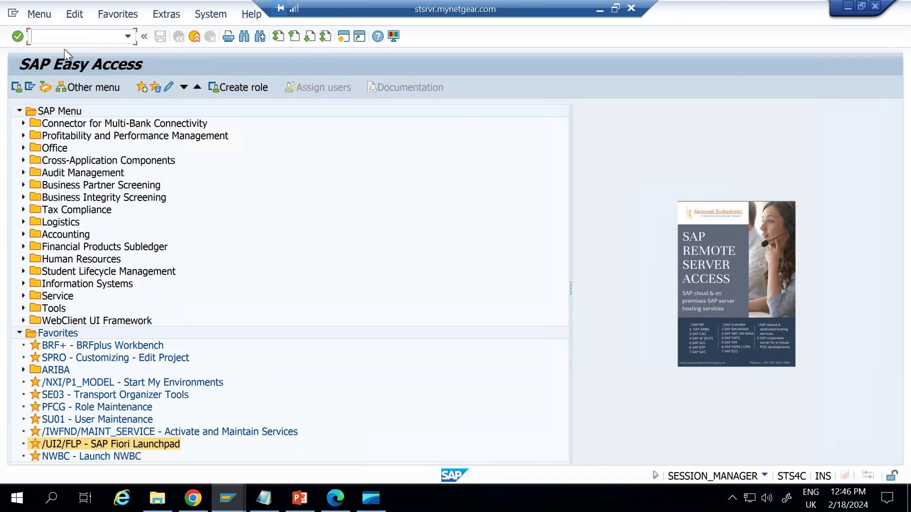
text(cj20n)
key(Return)
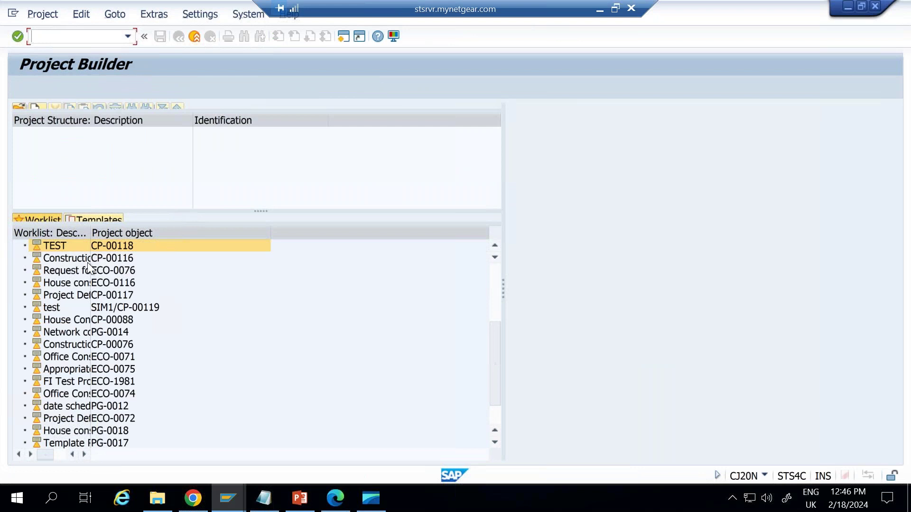
Open the House construction project ECO-0116 from the worklist with its full descriptions shown, and widen the project's detail area
drag(89, 234, 177, 233)
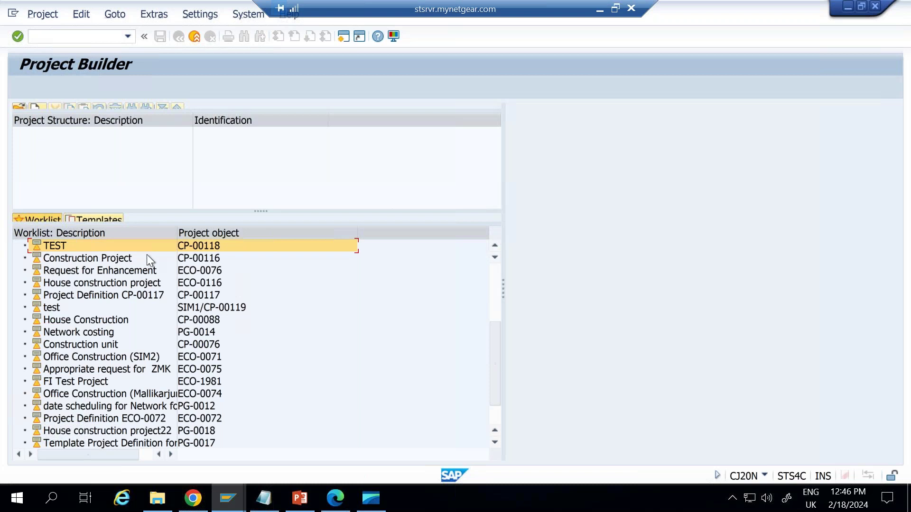
double_click(104, 286)
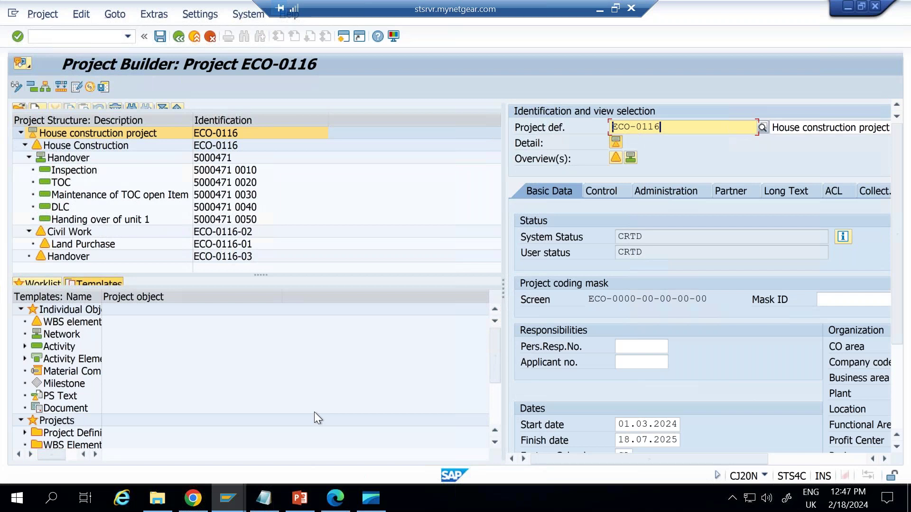
drag(502, 289, 398, 288)
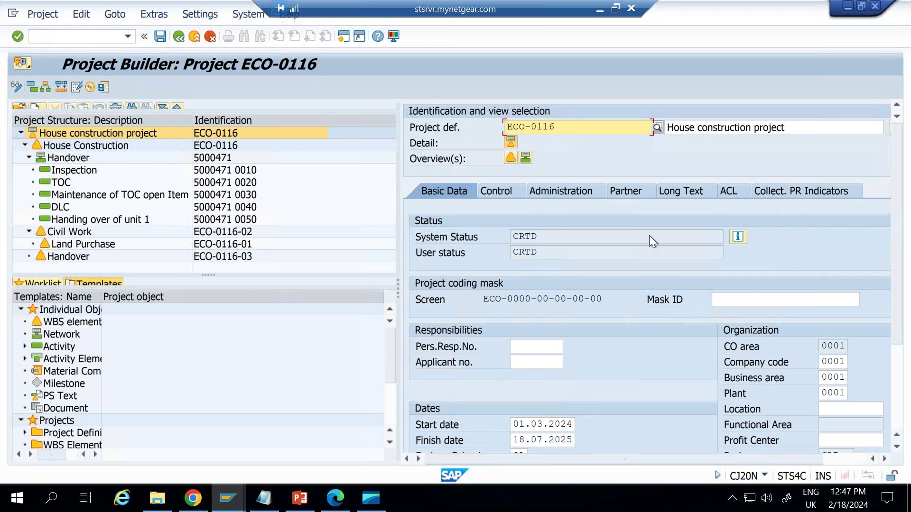
drag(569, 123, 475, 132)
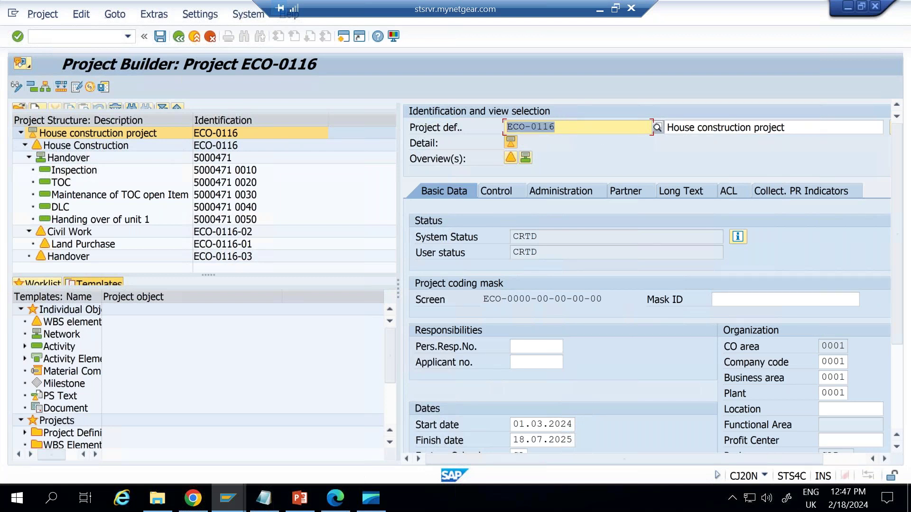
drag(803, 124, 650, 122)
key(Home)
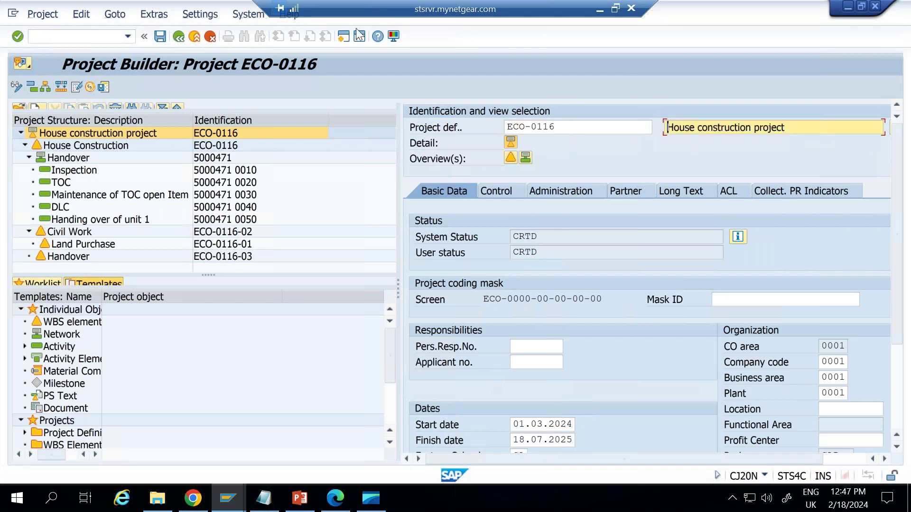
mouse_move(836, 314)
mouse_down()
mouse_move(676, 361)
mouse_move(868, 460)
mouse_move(865, 328)
mouse_up()
mouse_move(798, 327)
mouse_down()
mouse_move(809, 342)
mouse_move(869, 316)
mouse_up()
mouse_move(859, 350)
mouse_down()
mouse_move(908, 350)
mouse_move(882, 388)
mouse_up()
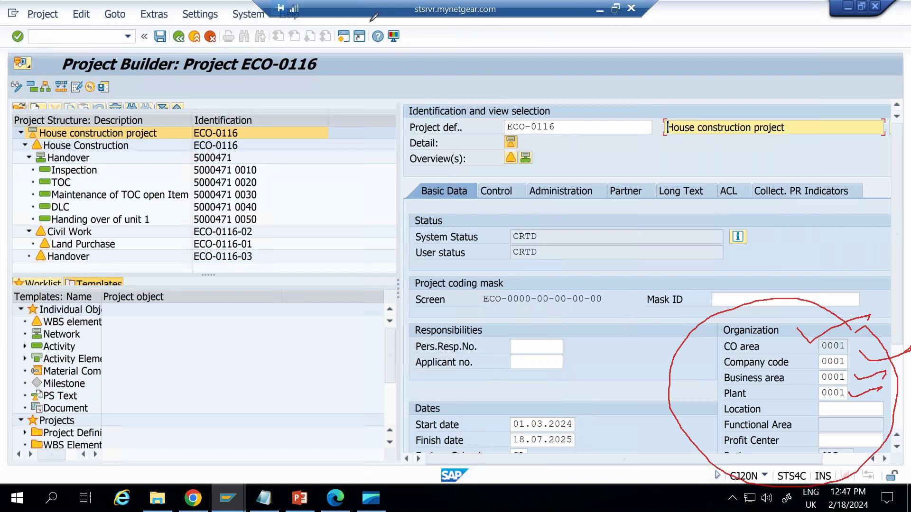
mouse_move(242, 125)
mouse_down()
mouse_move(300, 97)
mouse_move(320, 102)
mouse_up()
drag(514, 109, 605, 85)
drag(674, 114, 769, 99)
mouse_move(791, 295)
mouse_down()
mouse_move(704, 390)
mouse_move(845, 508)
mouse_move(863, 318)
mouse_move(851, 325)
mouse_up()
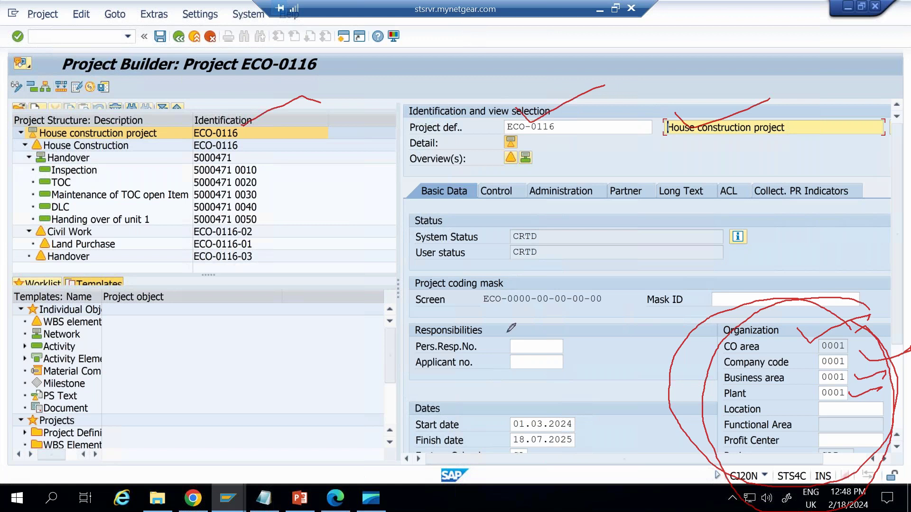
mouse_move(527, 320)
mouse_down()
mouse_move(502, 334)
mouse_move(583, 349)
mouse_move(557, 318)
mouse_move(579, 324)
mouse_move(605, 314)
mouse_up()
drag(560, 364, 630, 343)
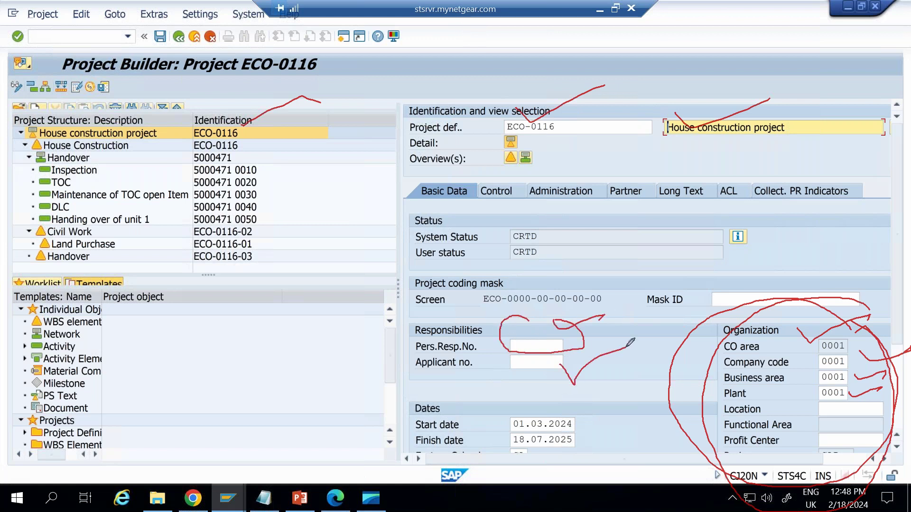
mouse_move(533, 395)
mouse_down()
mouse_move(501, 402)
mouse_move(526, 482)
mouse_move(575, 431)
mouse_move(546, 404)
mouse_up()
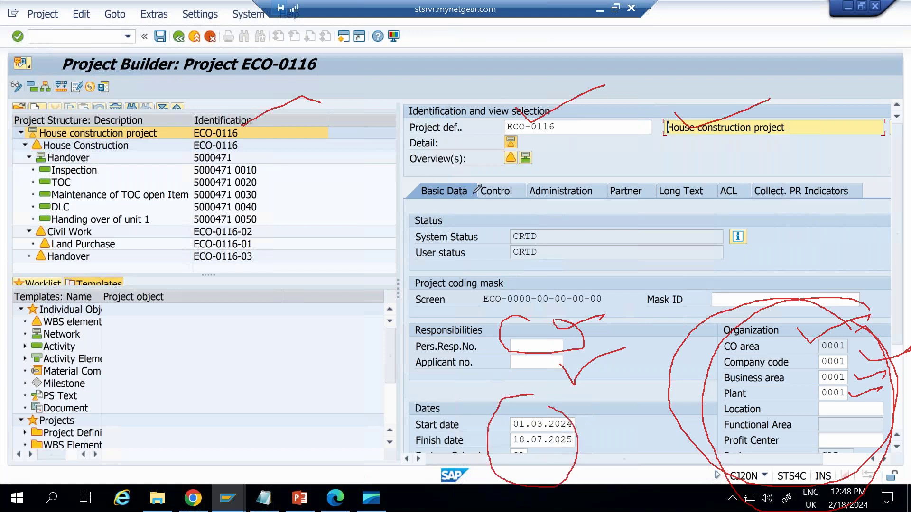
mouse_move(492, 168)
mouse_down()
mouse_move(612, 162)
mouse_move(670, 175)
mouse_move(628, 216)
mouse_move(648, 195)
mouse_up()
drag(797, 159, 838, 165)
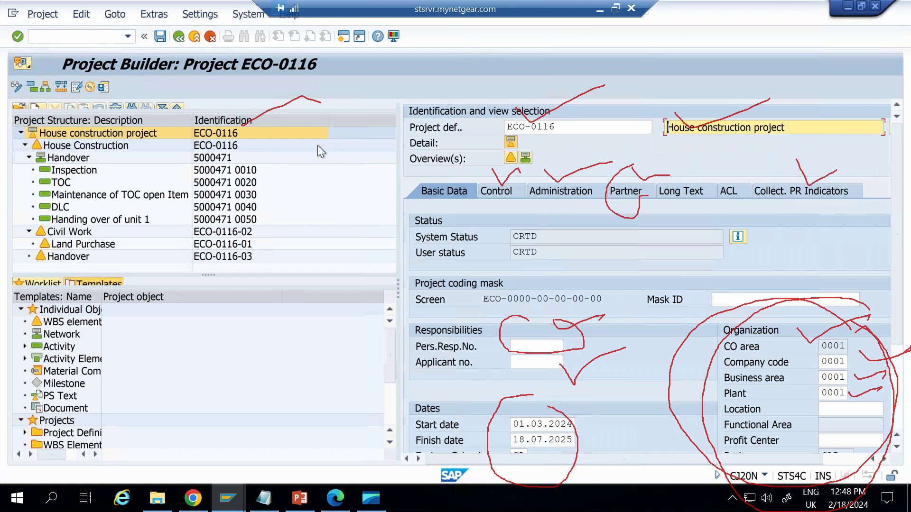
View the details of the House Construction, Civil Work, Land Purchase and Handover WBS elements, with the Handover network collapsed in the project structure
click(96, 148)
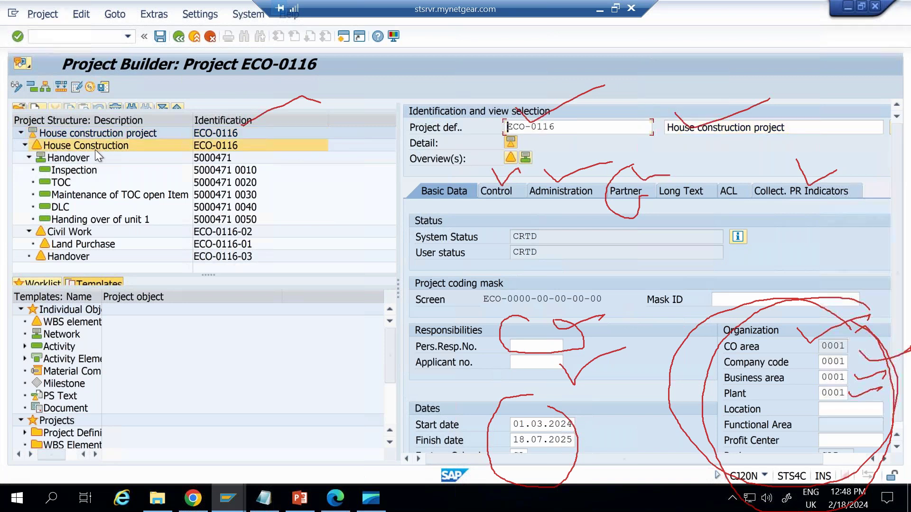
click(29, 157)
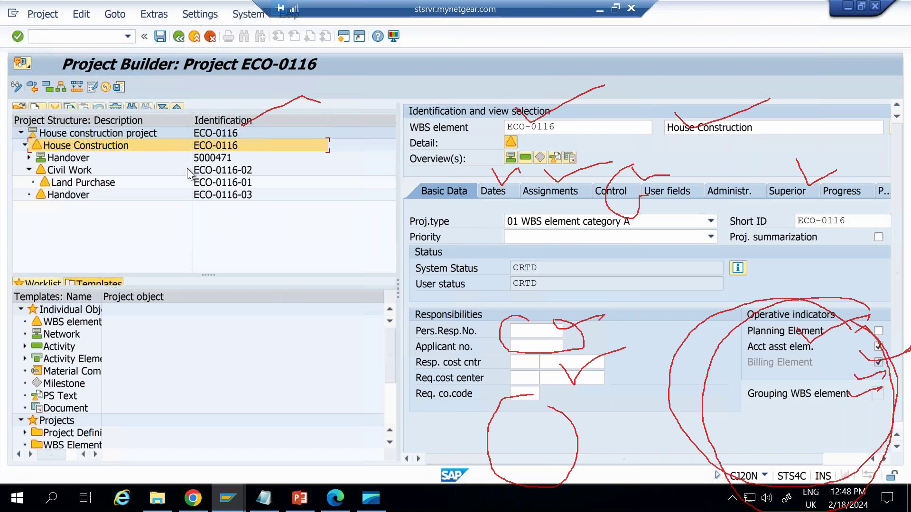
click(77, 171)
click(78, 185)
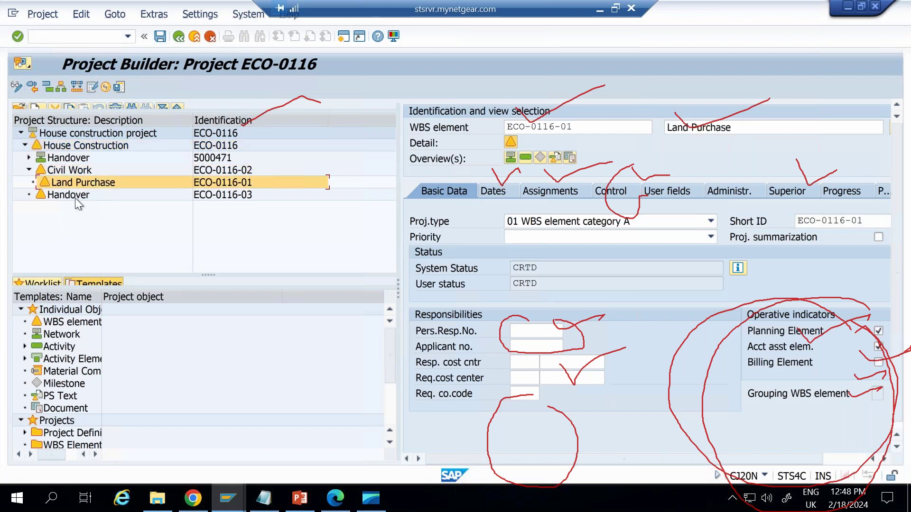
key(Down)
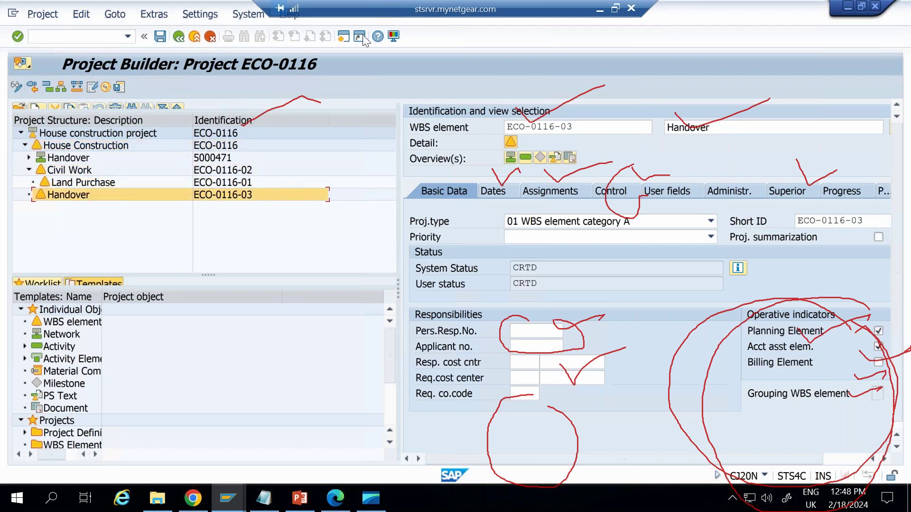
key(Escape)
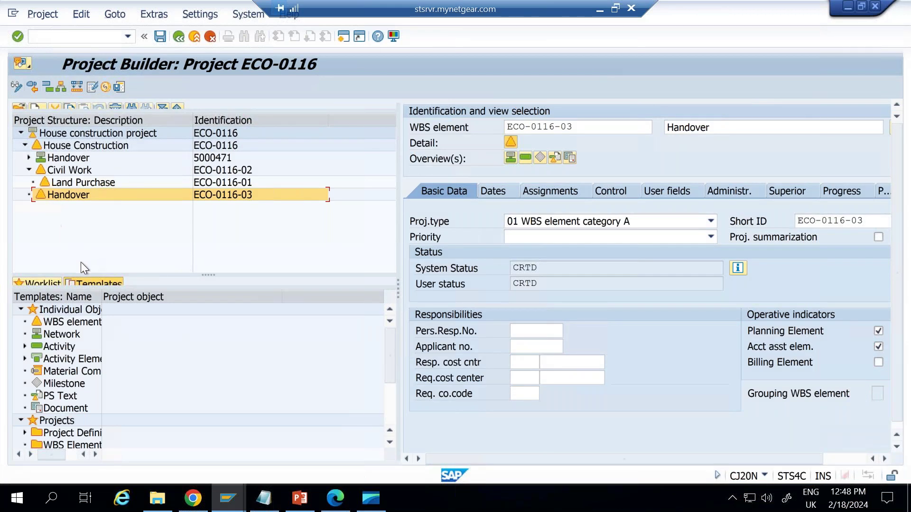
Move the Handover network 5000471 with its activities from House Construction to the Handover WBS element ECO-0116-03
click(27, 157)
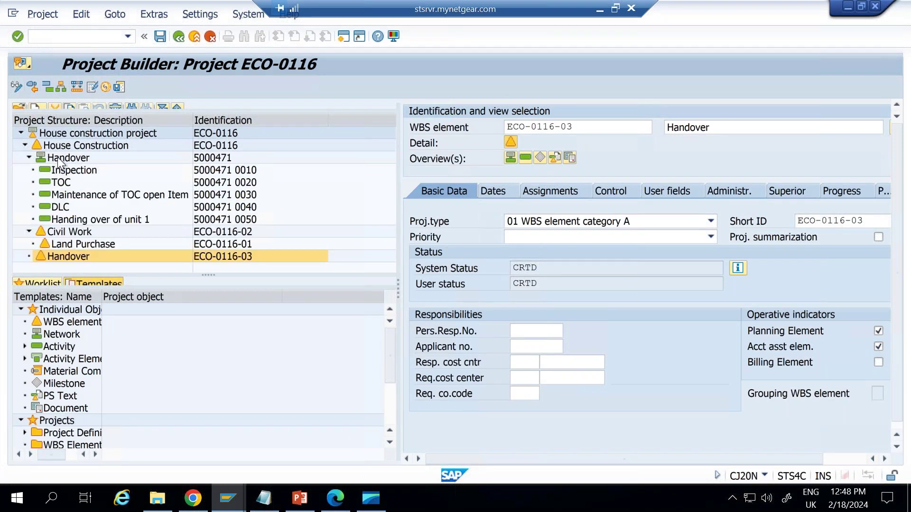
click(69, 158)
drag(69, 155, 118, 264)
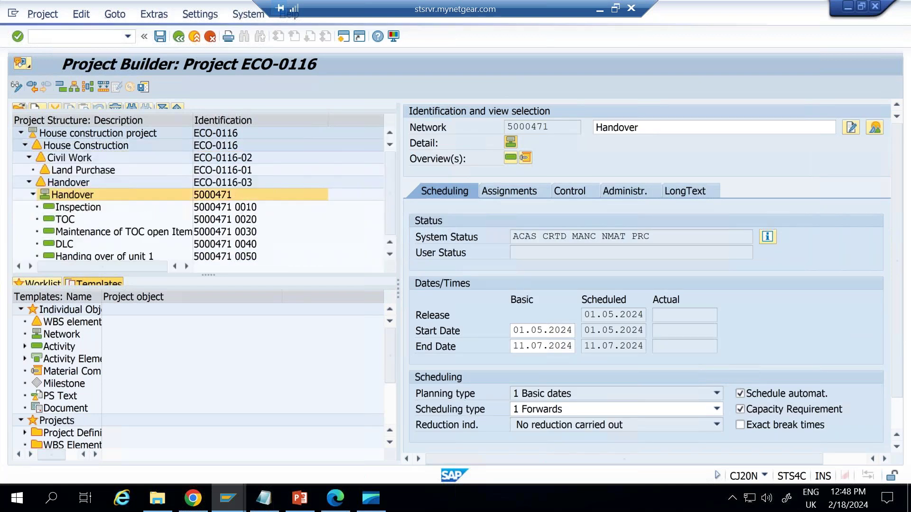
Review the details of the Handover and Land Purchase WBS elements and the Inspection activity 0010
click(66, 184)
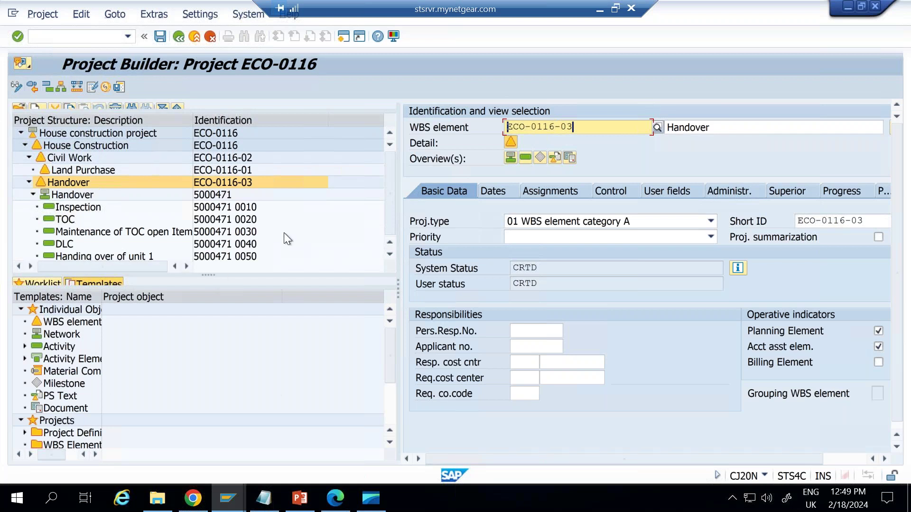
click(206, 144)
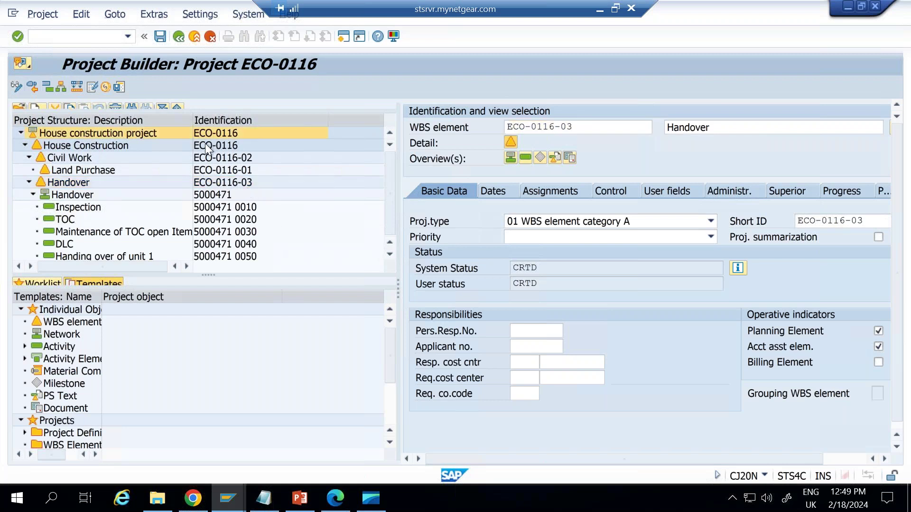
click(198, 174)
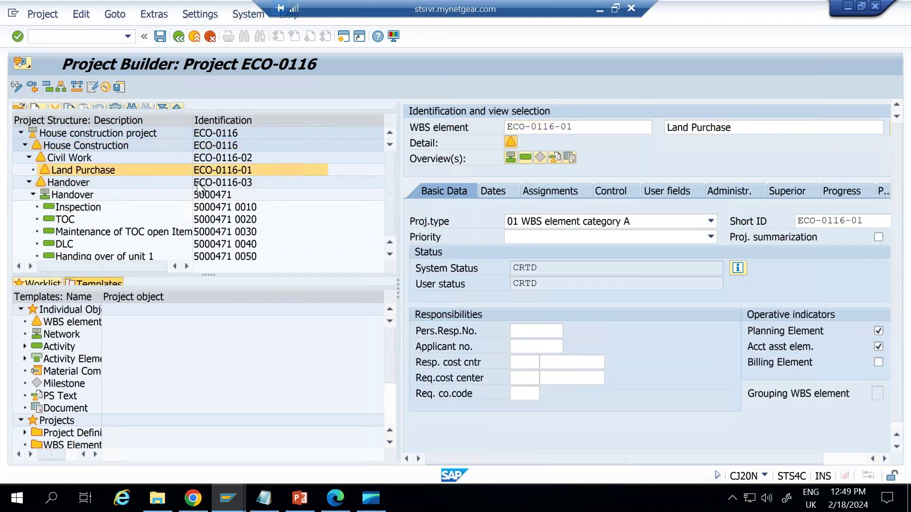
click(199, 209)
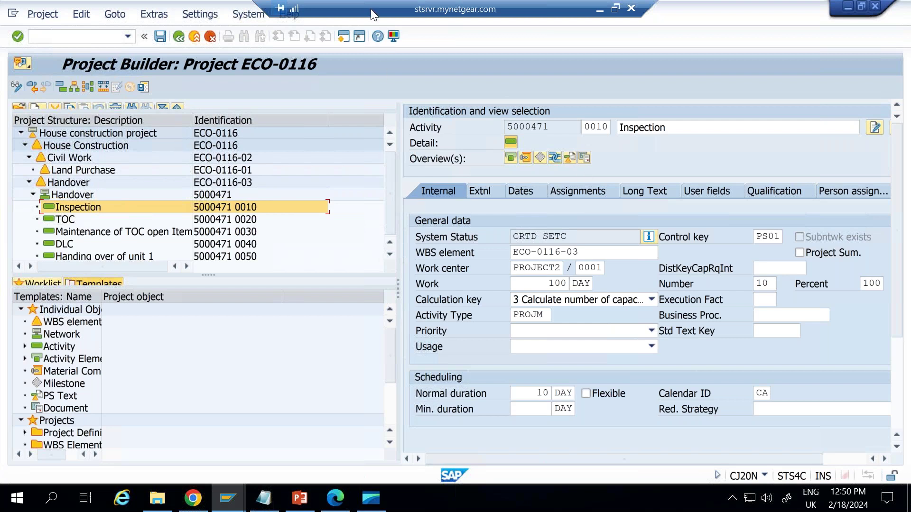
drag(263, 157, 283, 151)
drag(265, 199, 268, 222)
mouse_move(239, 195)
mouse_down()
mouse_move(230, 183)
mouse_move(185, 199)
mouse_move(209, 204)
mouse_up()
drag(269, 198, 286, 244)
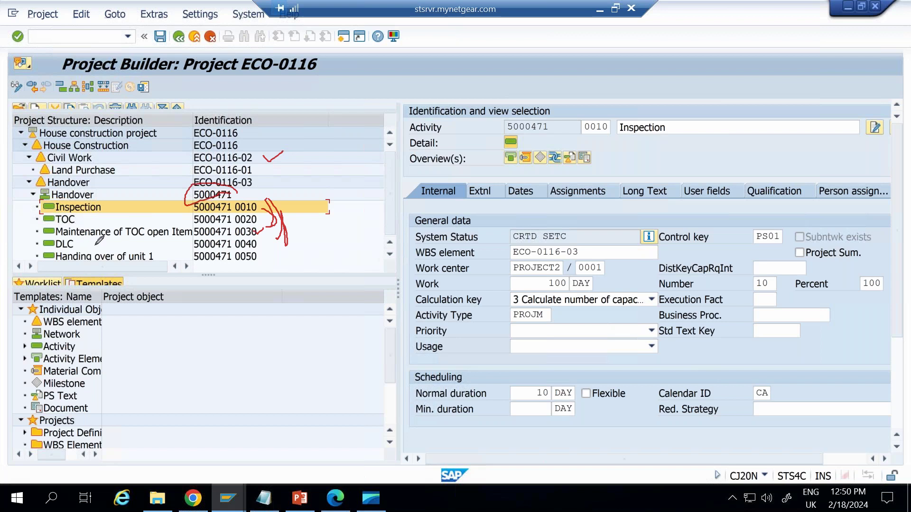
mouse_move(329, 230)
mouse_down()
mouse_move(263, 223)
mouse_move(332, 226)
mouse_move(348, 190)
mouse_move(364, 203)
mouse_up()
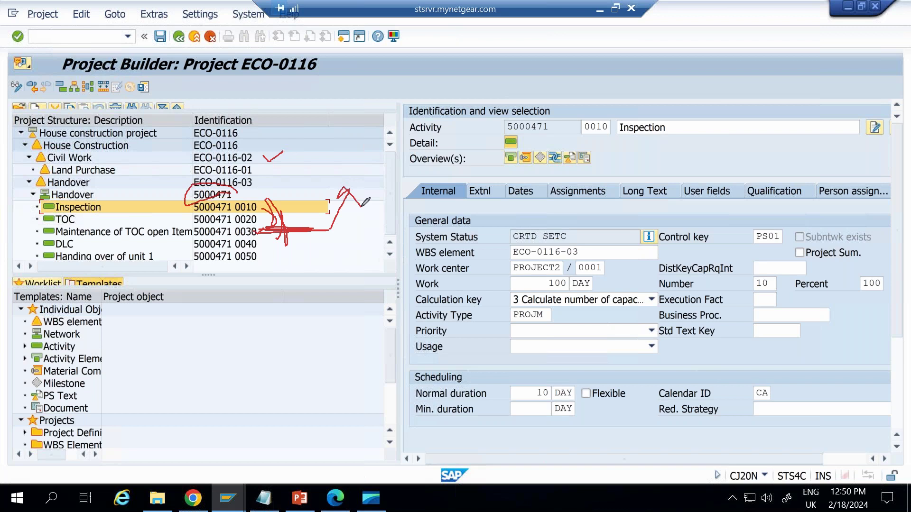
drag(326, 238, 358, 207)
mouse_move(294, 227)
mouse_down()
mouse_move(266, 220)
mouse_move(242, 192)
mouse_move(263, 180)
mouse_move(282, 223)
mouse_move(294, 211)
mouse_move(259, 189)
mouse_up()
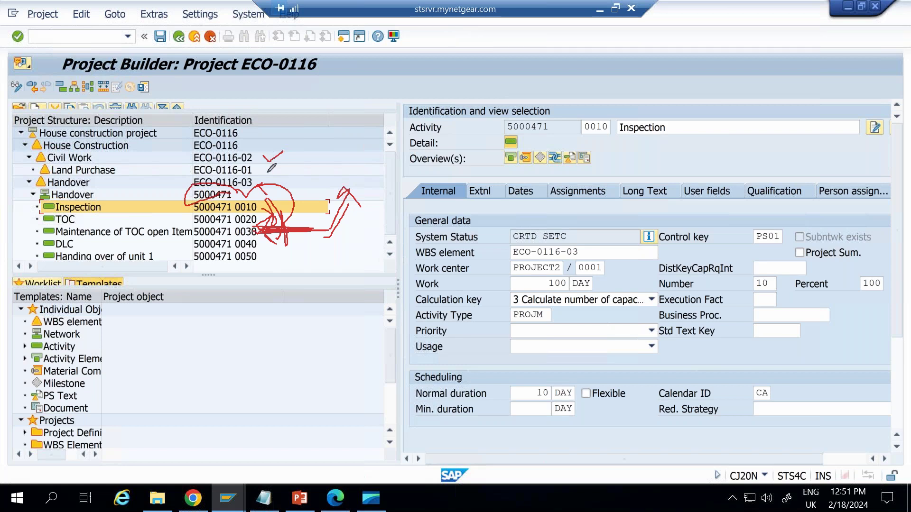
drag(267, 173, 286, 173)
mouse_move(268, 157)
mouse_down()
mouse_move(320, 155)
mouse_move(269, 155)
mouse_move(291, 167)
mouse_up()
mouse_move(349, 94)
mouse_down()
mouse_move(368, 108)
mouse_move(354, 101)
mouse_up()
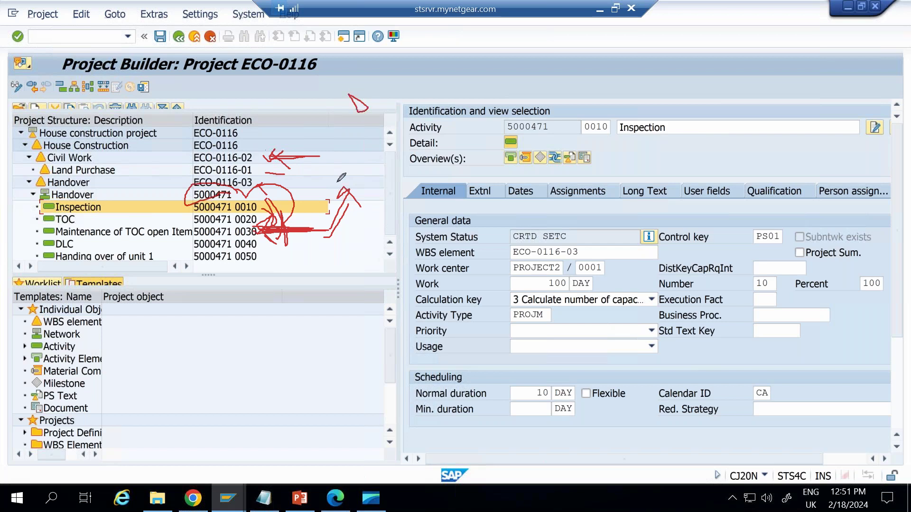
mouse_move(306, 156)
mouse_down()
mouse_move(285, 123)
mouse_move(289, 131)
mouse_up()
mouse_move(228, 89)
mouse_down()
mouse_move(3, 98)
mouse_move(2, 149)
mouse_up()
mouse_move(87, 294)
mouse_down()
mouse_move(340, 184)
mouse_move(291, 100)
mouse_up()
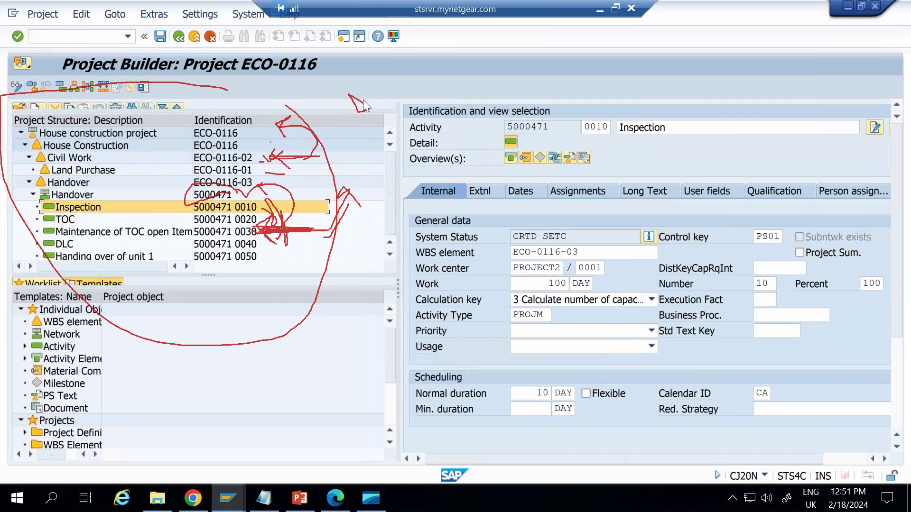
key(e)
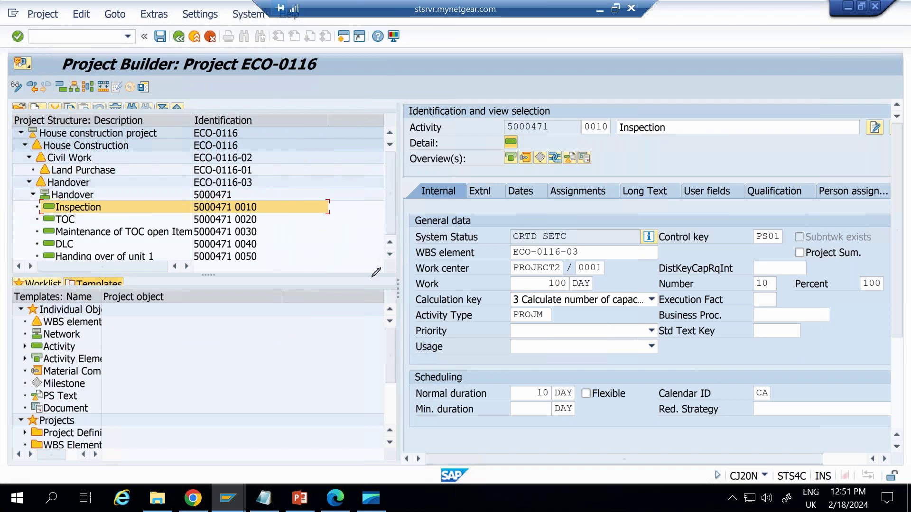
Open a new SAP session from the Project Builder and start the RE Navigator with transaction re80
mouse_move(230, 501)
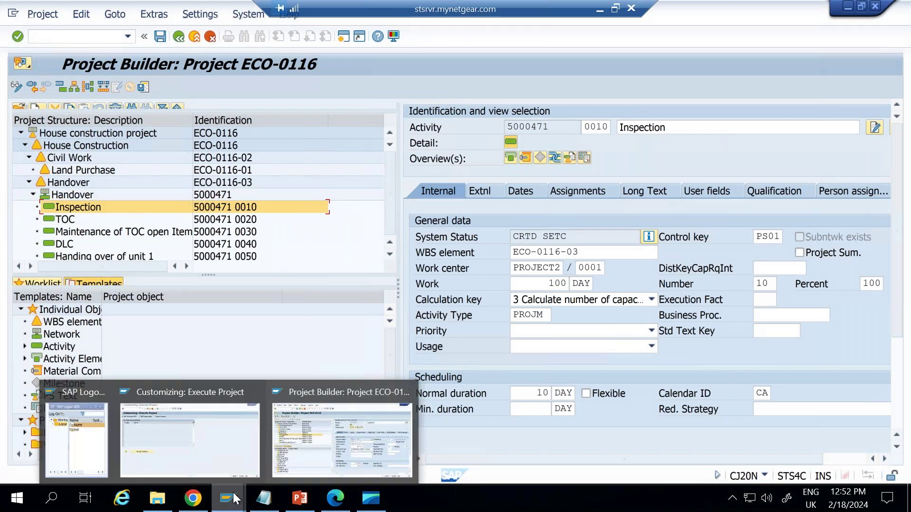
click(332, 434)
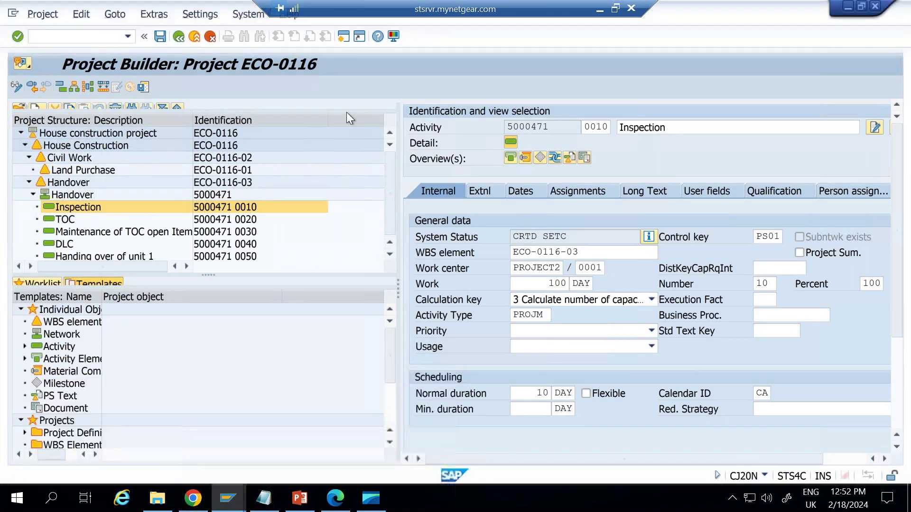
click(344, 40)
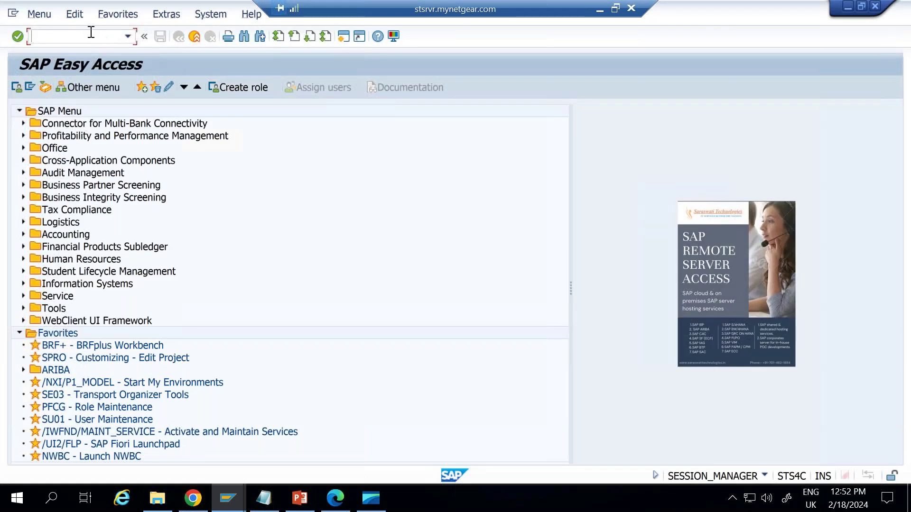
text(re80)
key(Return)
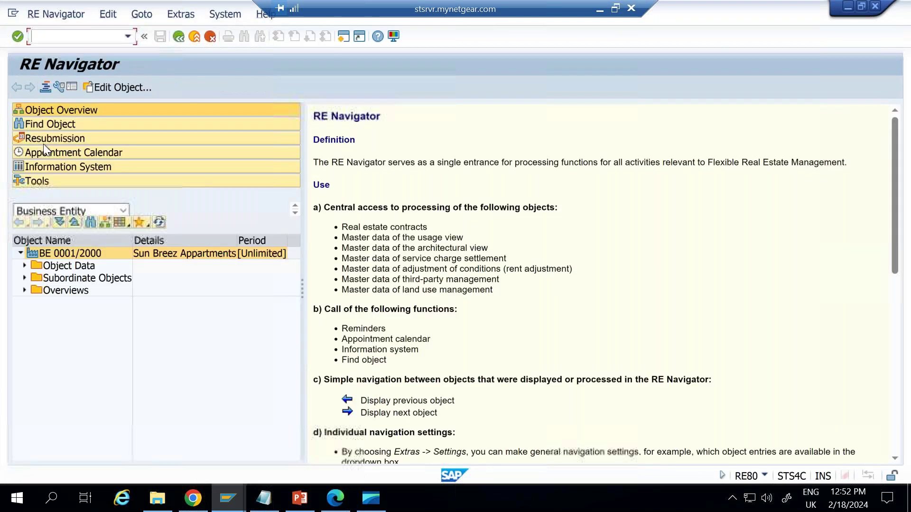
Open the Swastik Tower building of business entity 0001/2000 in change mode and show its assignments
click(24, 279)
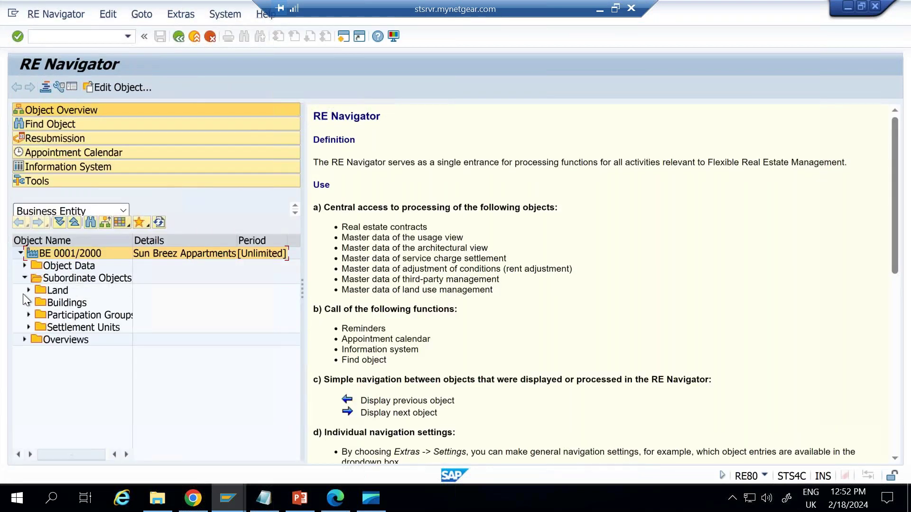
click(27, 303)
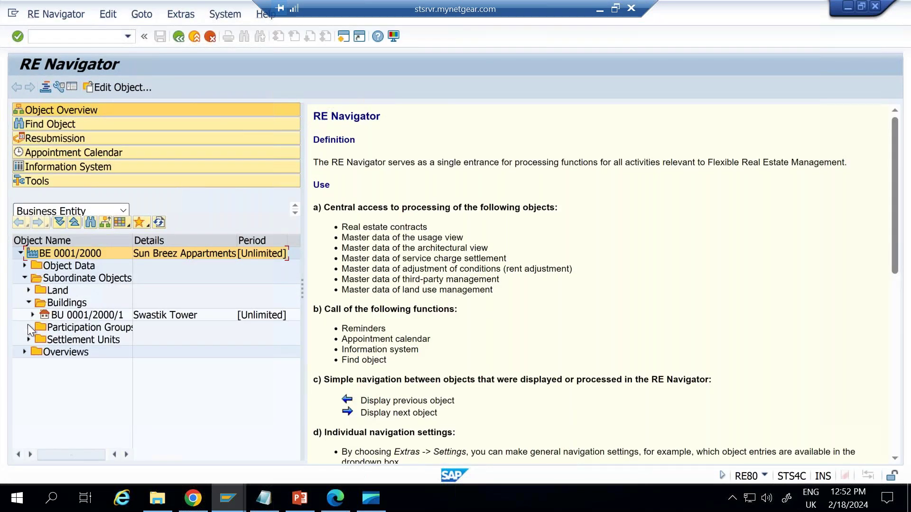
click(65, 317)
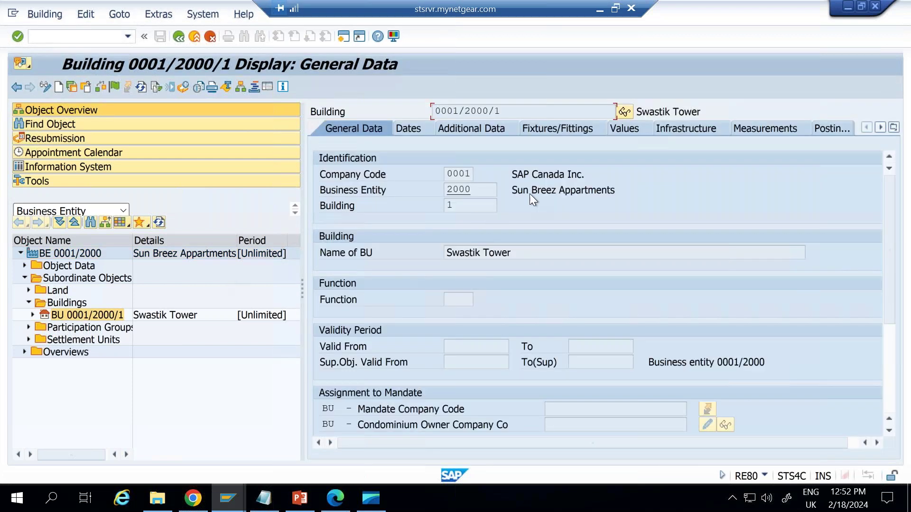
click(46, 87)
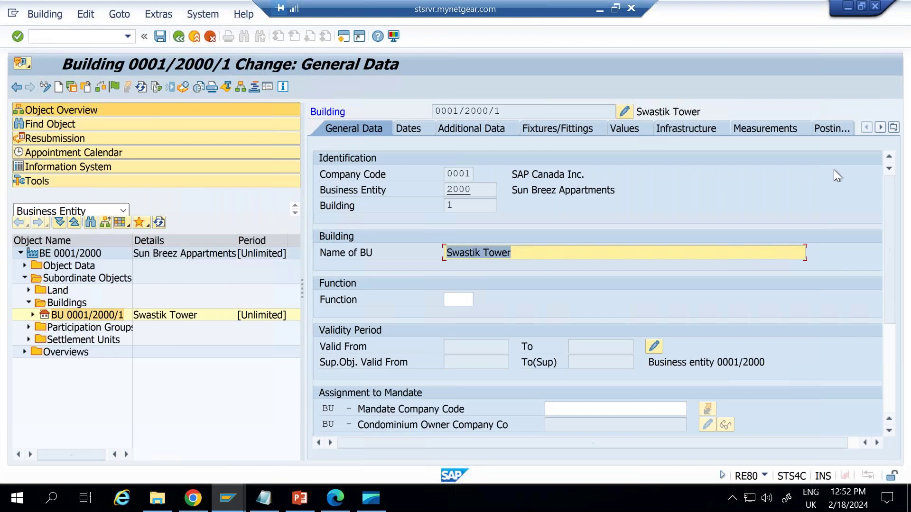
click(894, 129)
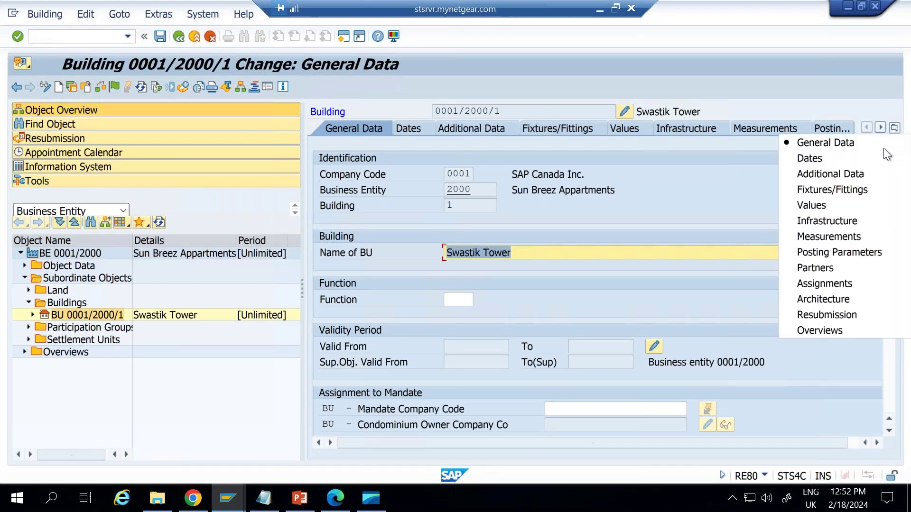
click(828, 283)
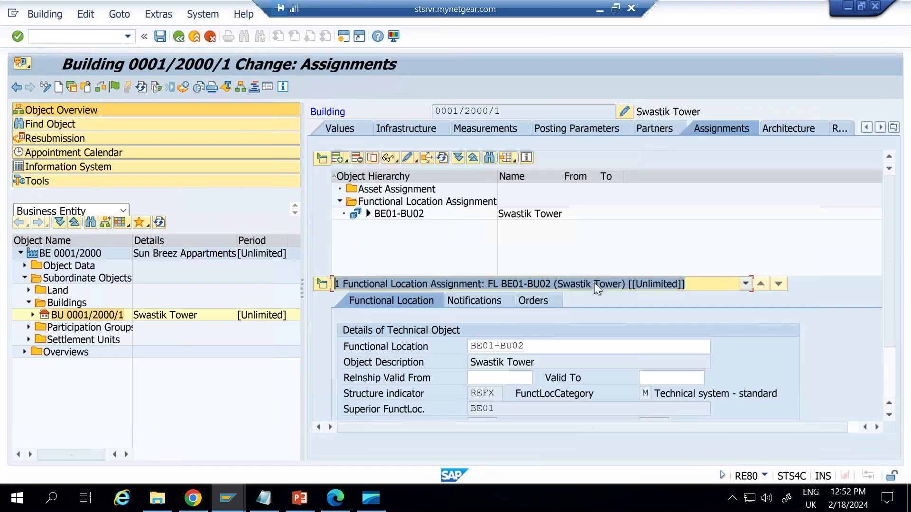
Assign the Electric Work asset 40016 of company code 0001 to the building and save the change
click(343, 158)
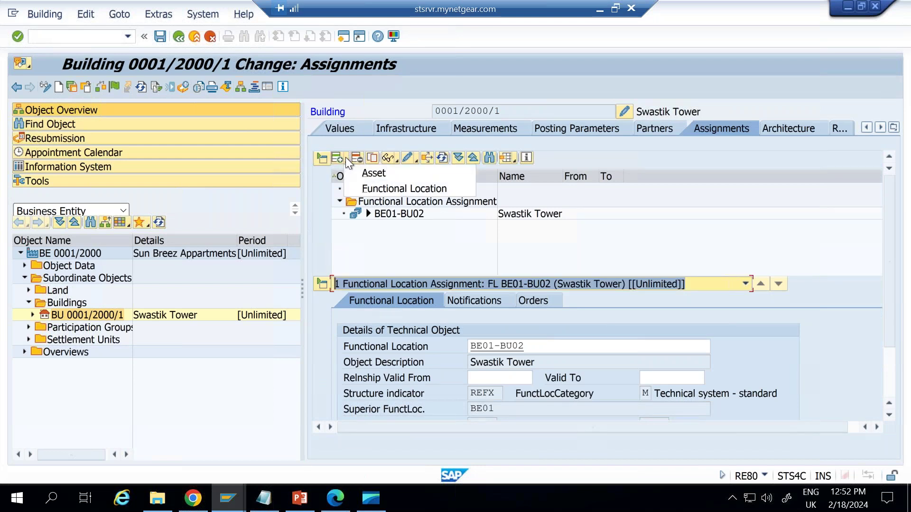
click(385, 175)
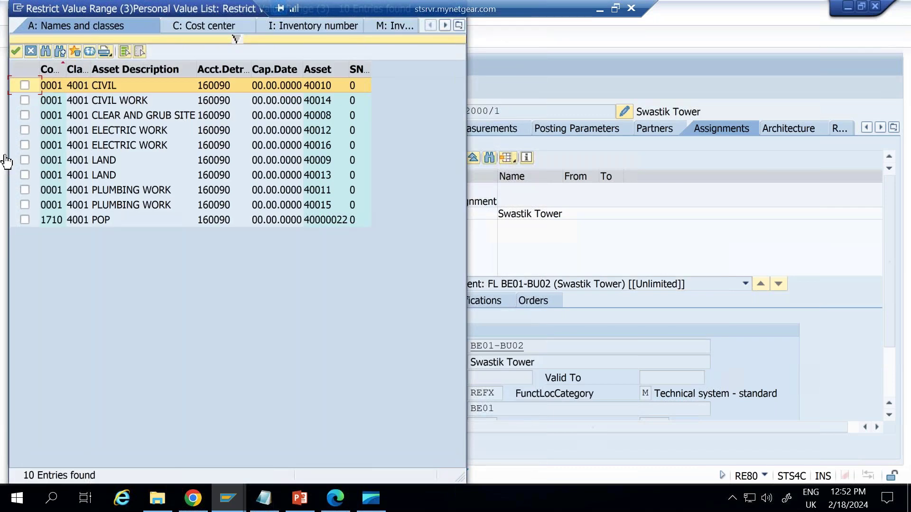
click(25, 144)
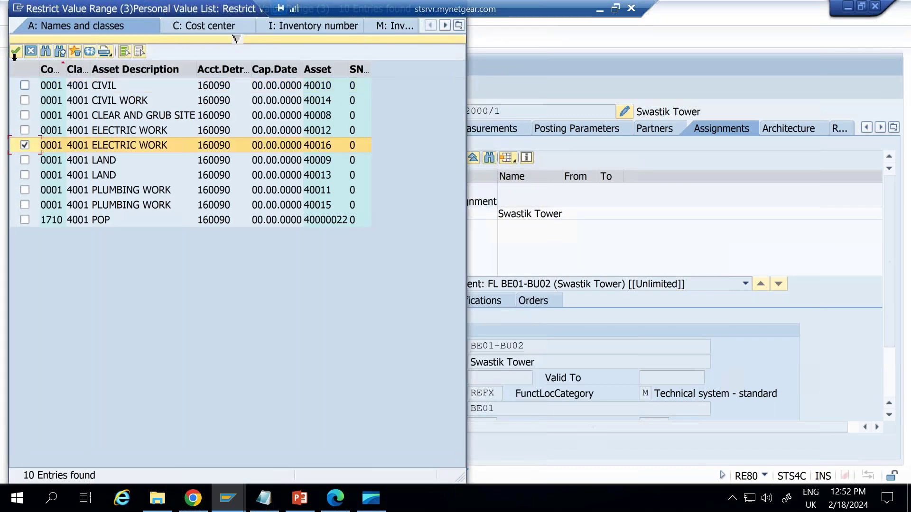
click(15, 51)
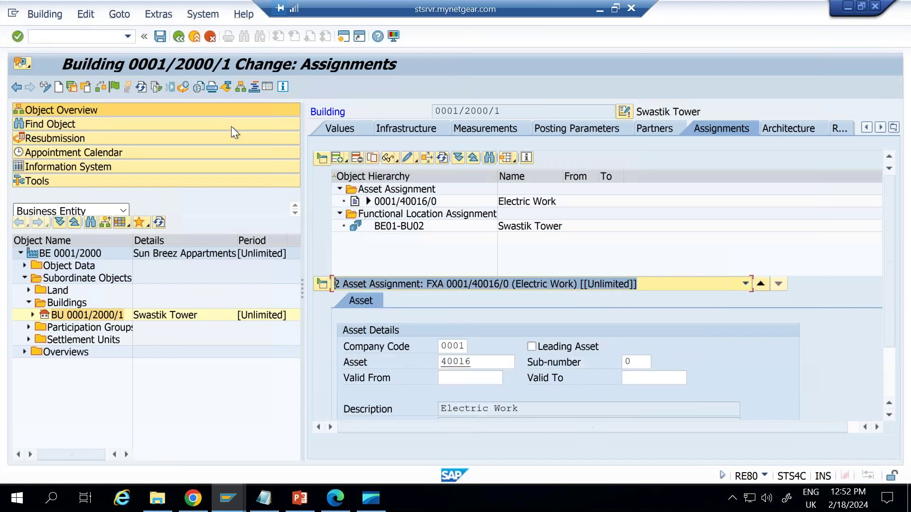
click(161, 36)
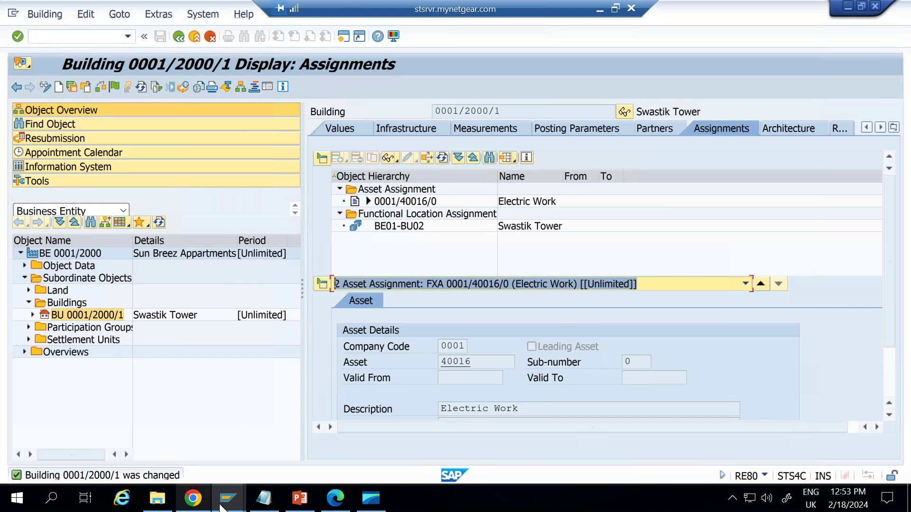
Switch the Swastik Tower building to change mode and check which object types can be added as assignments
mouse_move(220, 502)
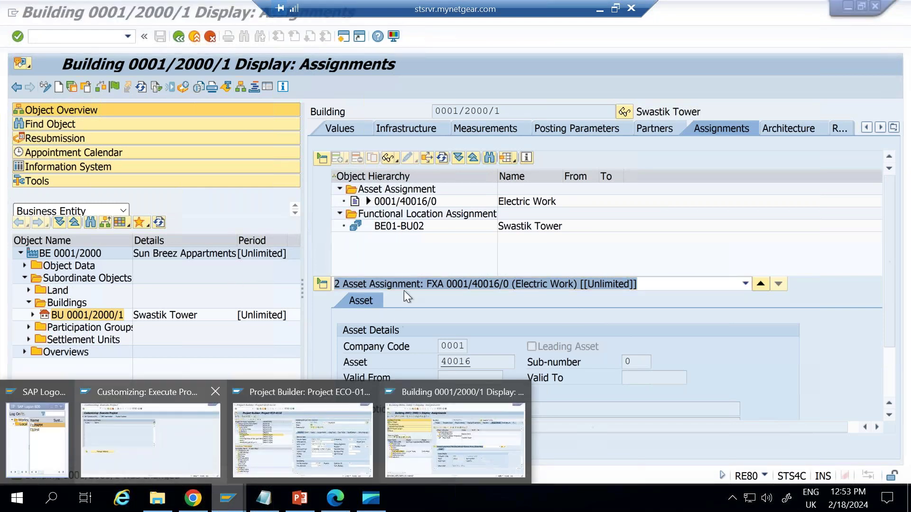
click(480, 245)
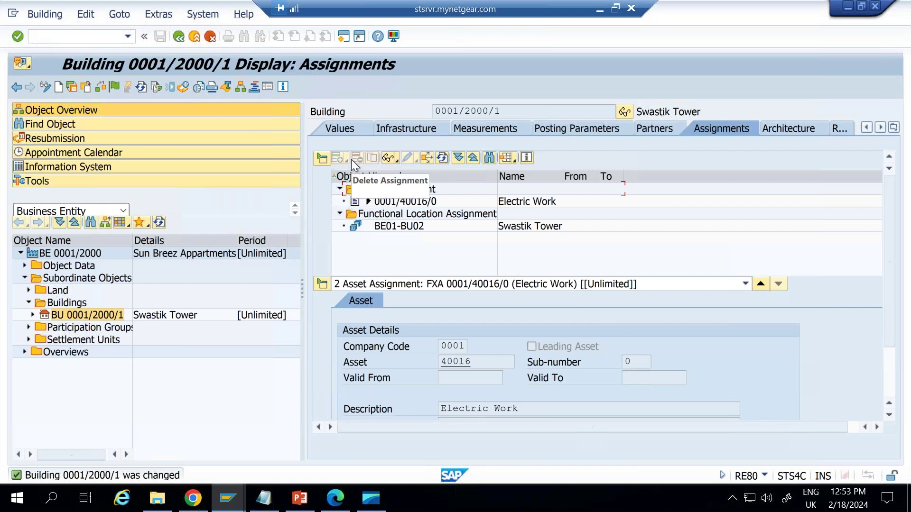
click(47, 86)
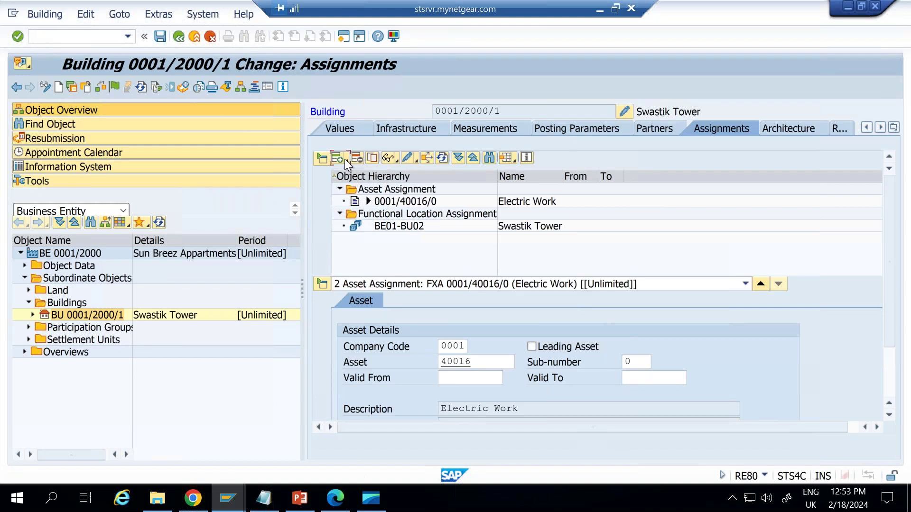
click(344, 158)
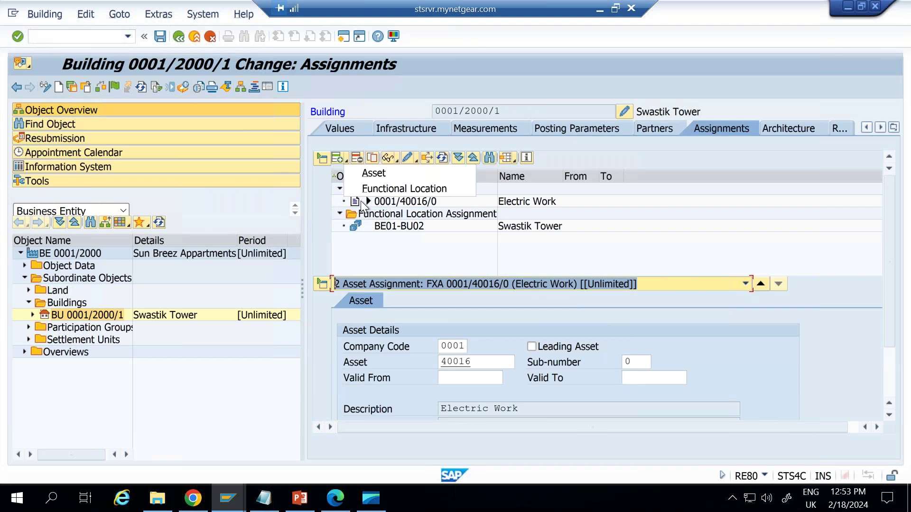
click(366, 108)
click(346, 162)
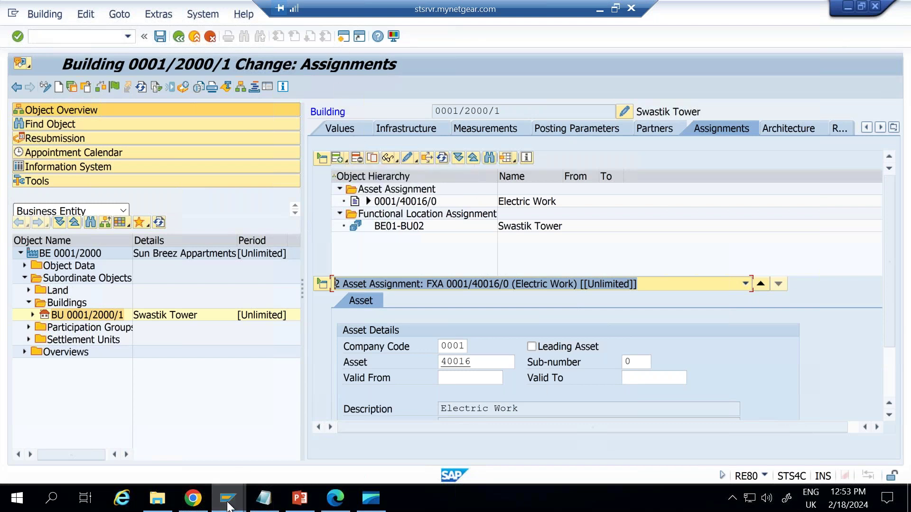
In the customizing session, open the SAP Reference IMG and expand Master Data under Flexible Real Estate Management (RE-FX)
click(220, 487)
click(177, 413)
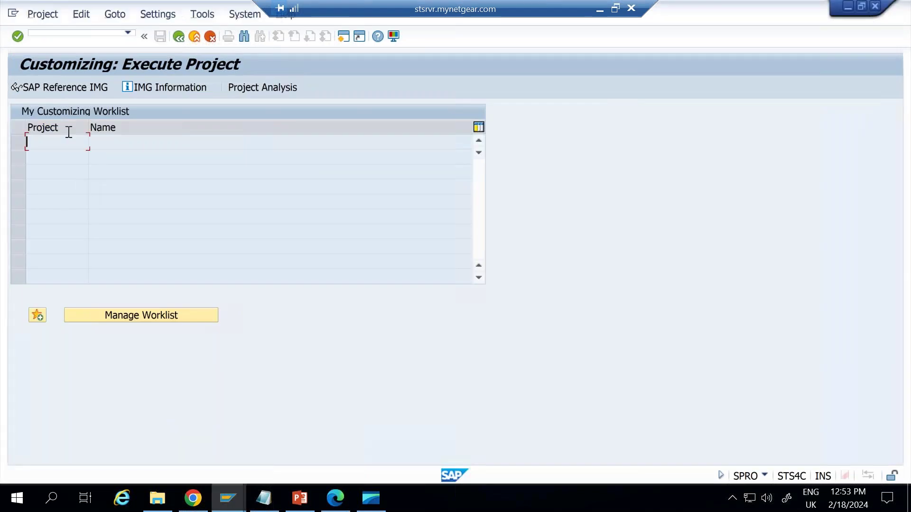
click(65, 87)
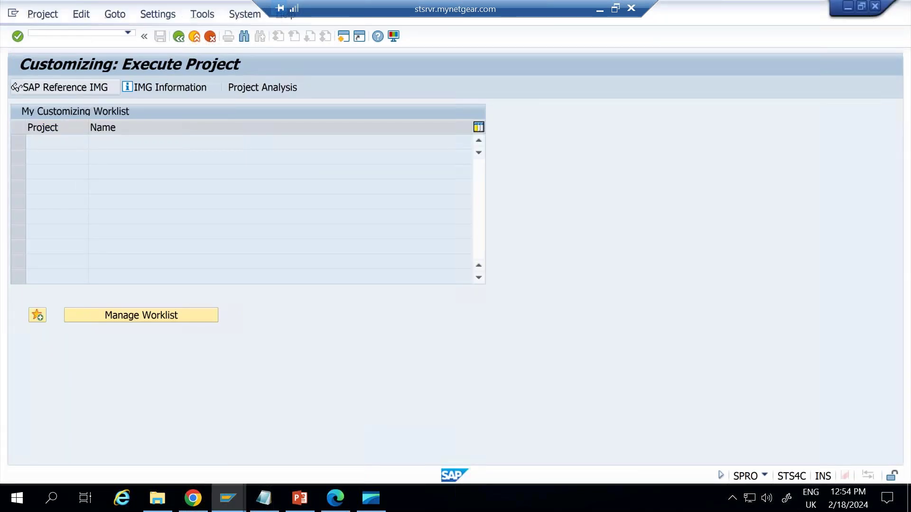
scroll(161, 217, down, 6)
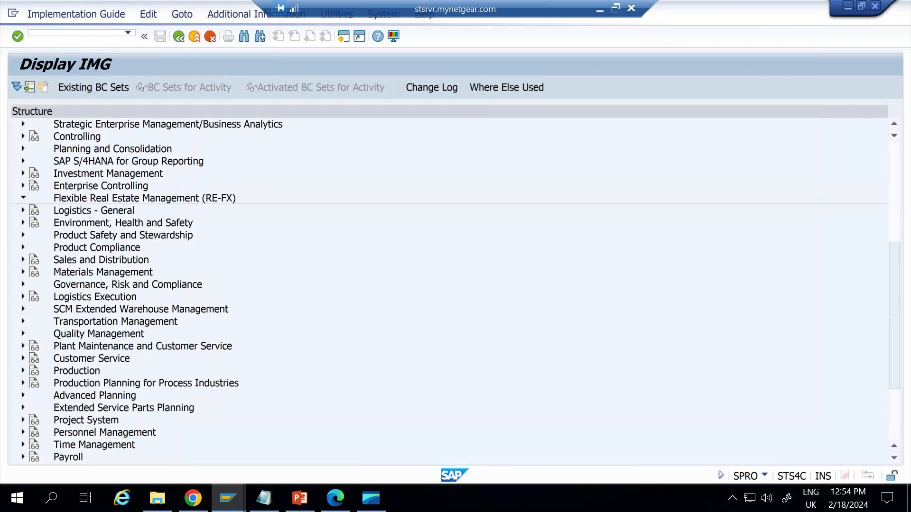
click(23, 199)
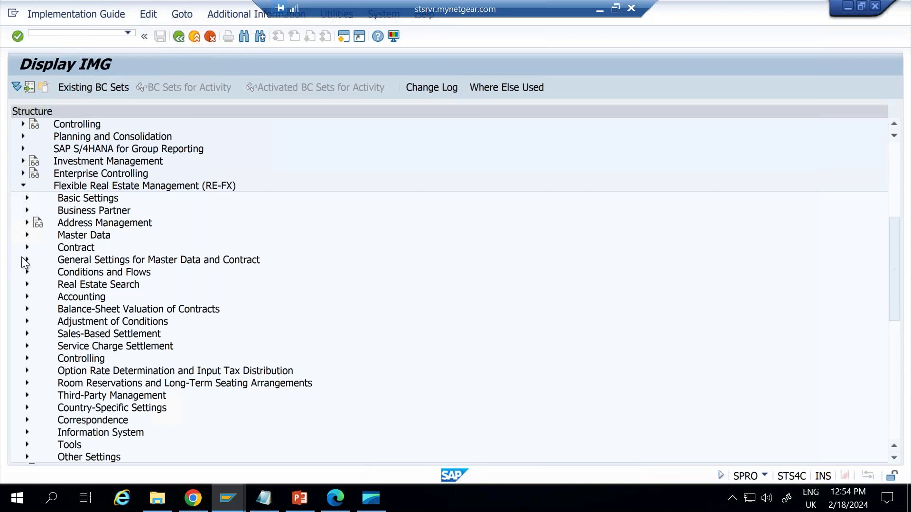
click(24, 234)
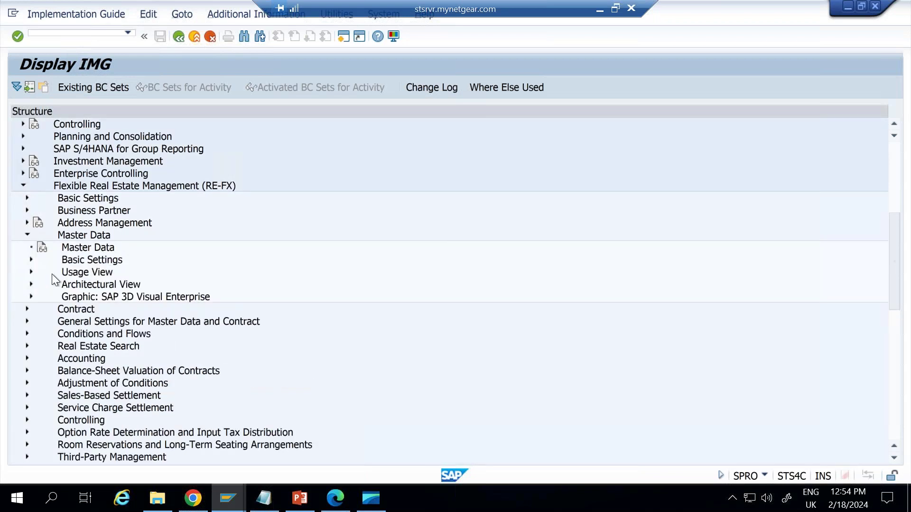
click(31, 284)
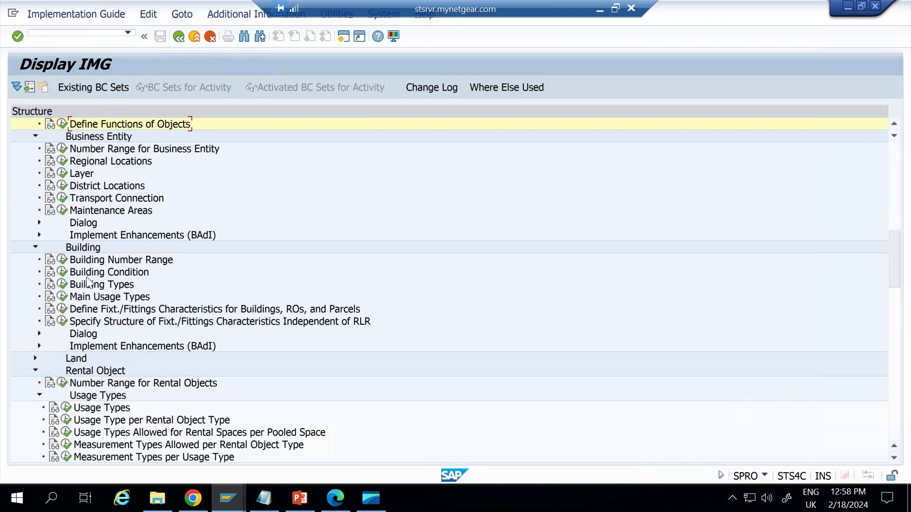
Collapse the Rental Object, Usage View and Master Data nodes of the RE-FX structure
click(35, 370)
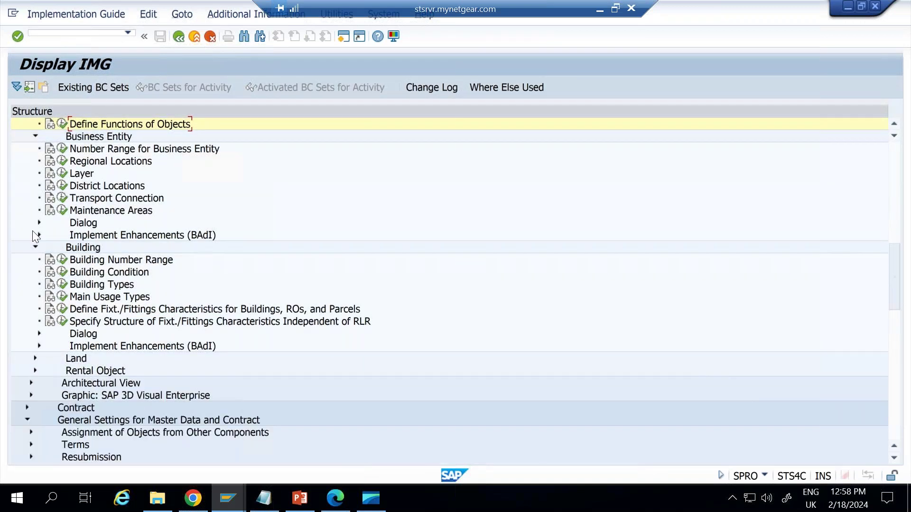
scroll(52, 192, up, 7)
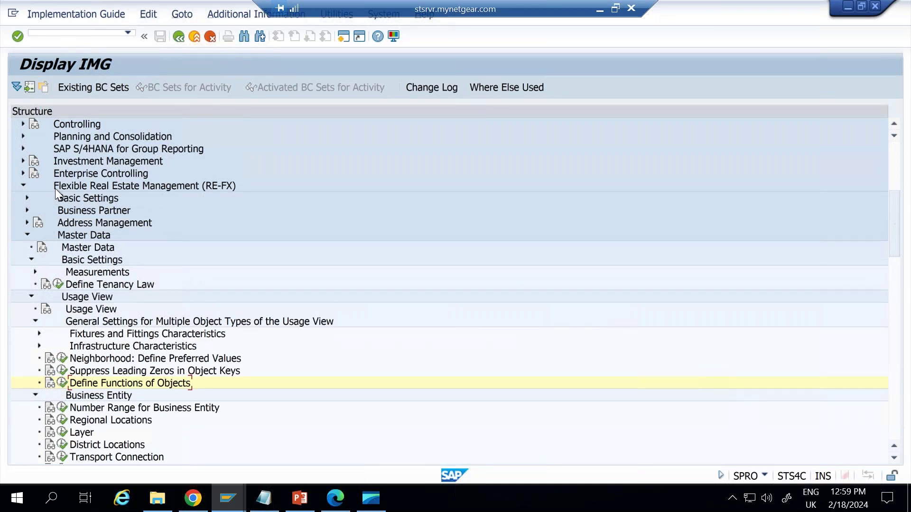
click(30, 298)
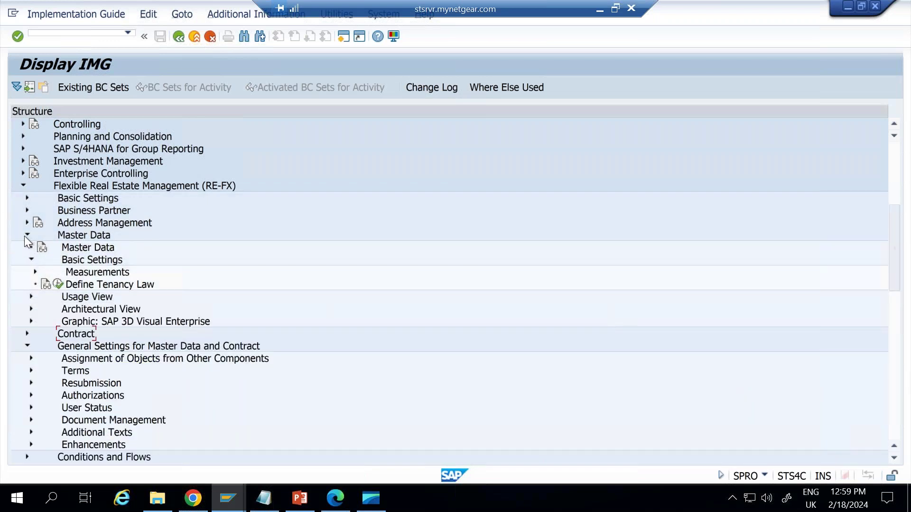
click(26, 235)
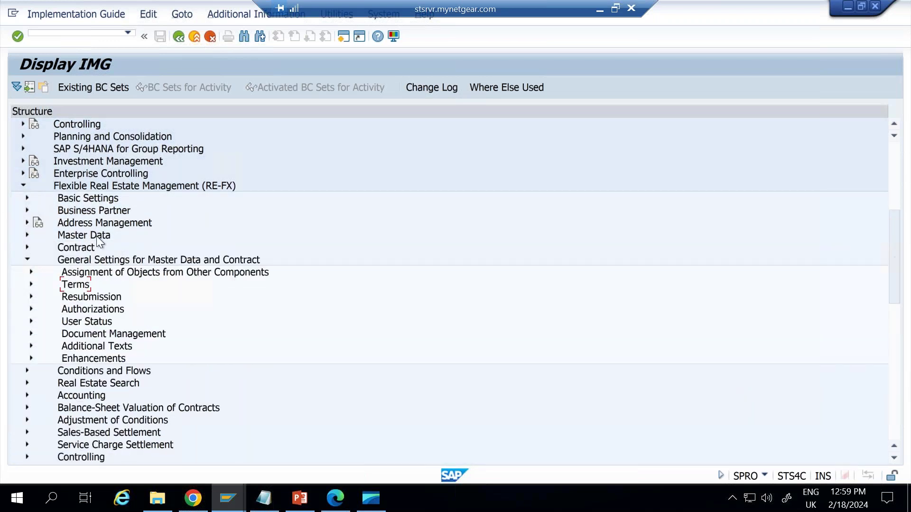
Open the activity Assign Functional Locations/Fixed Assets/Projects/CO Orders within Assignment of Objects from Other Components
click(31, 272)
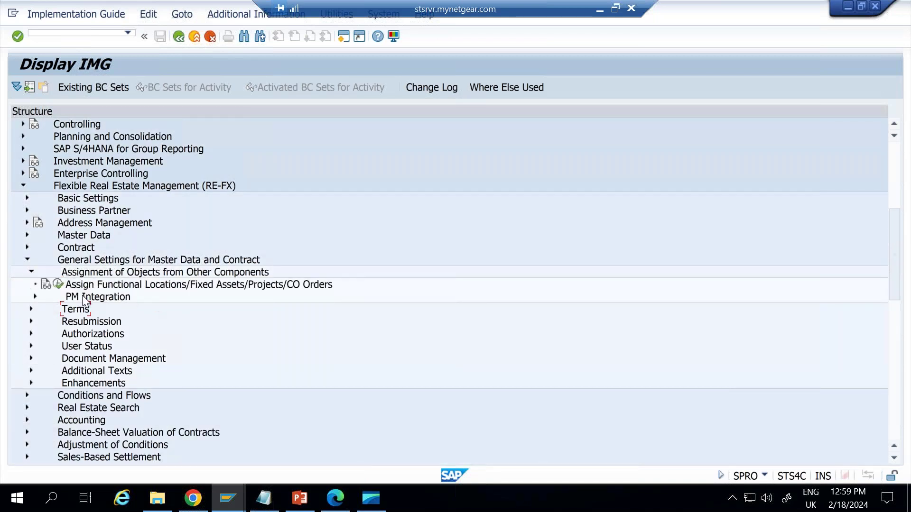
click(57, 284)
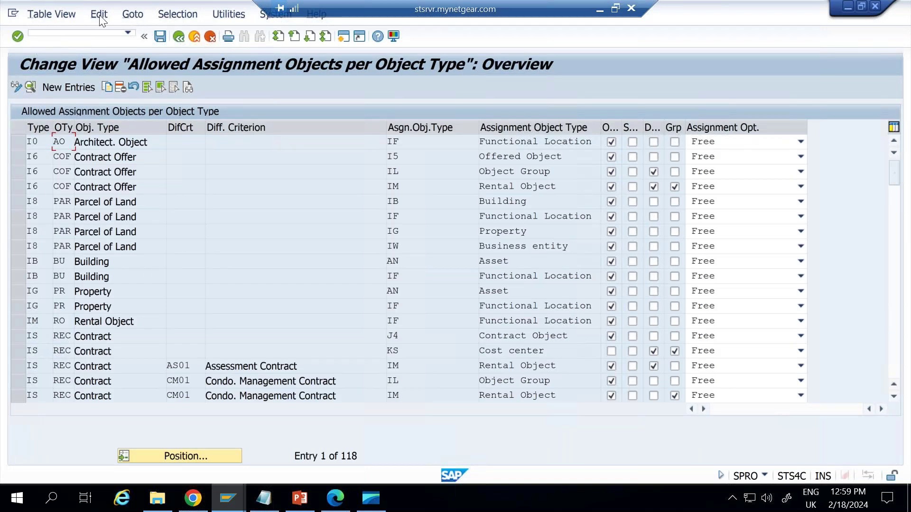
click(179, 37)
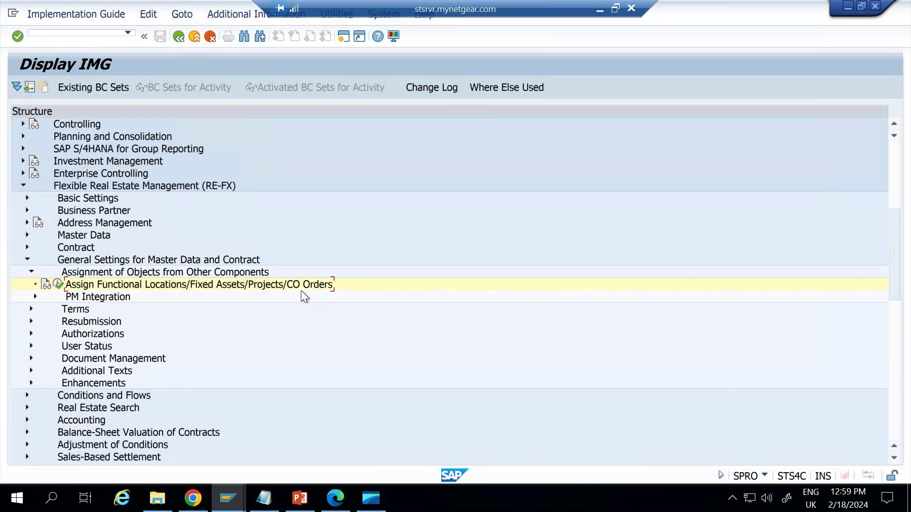
click(31, 272)
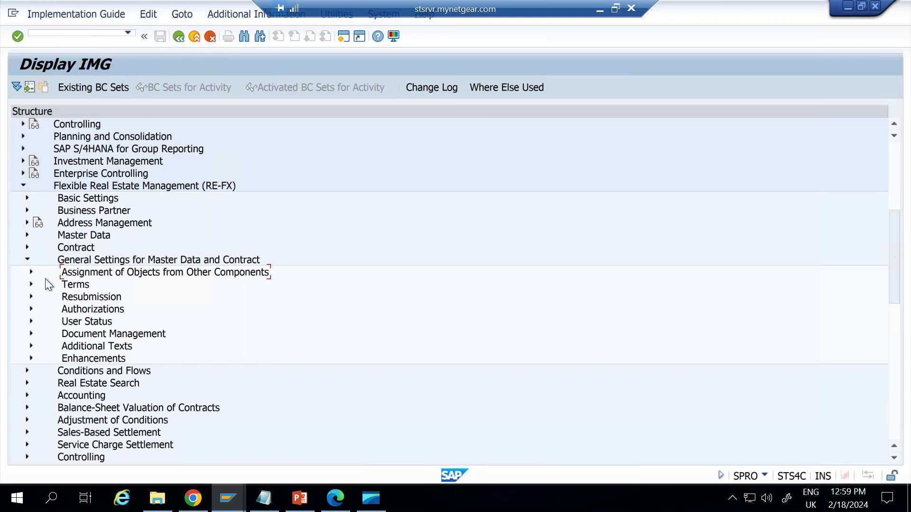
click(31, 271)
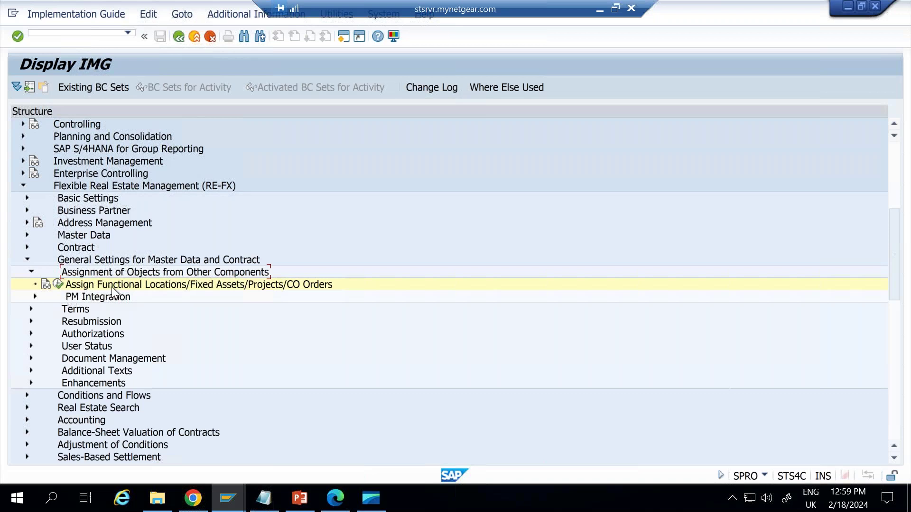
click(57, 284)
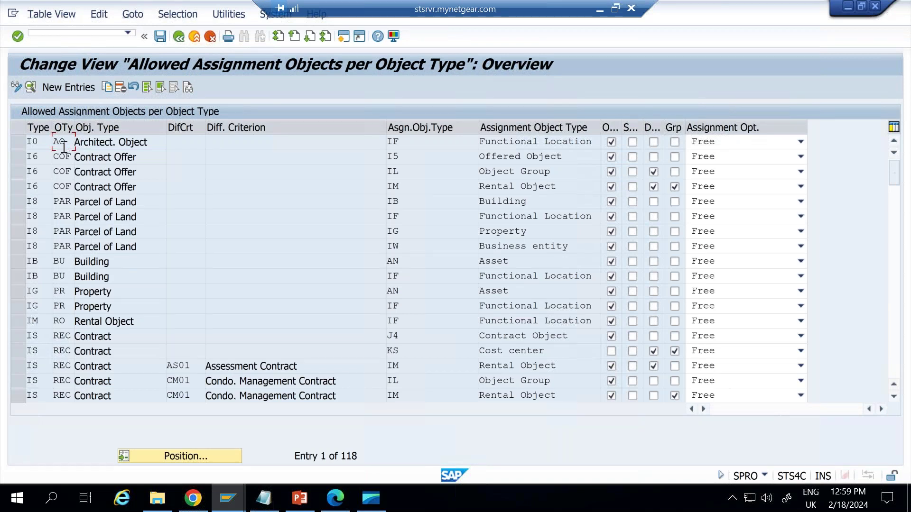
View the details of the Architect. Object entry for functional locations and return to the overview
key(F2)
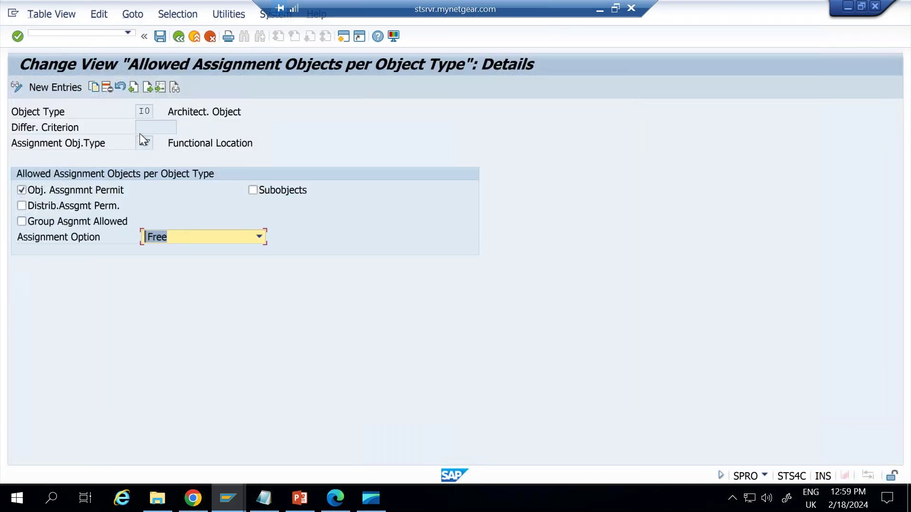
click(178, 37)
click(60, 262)
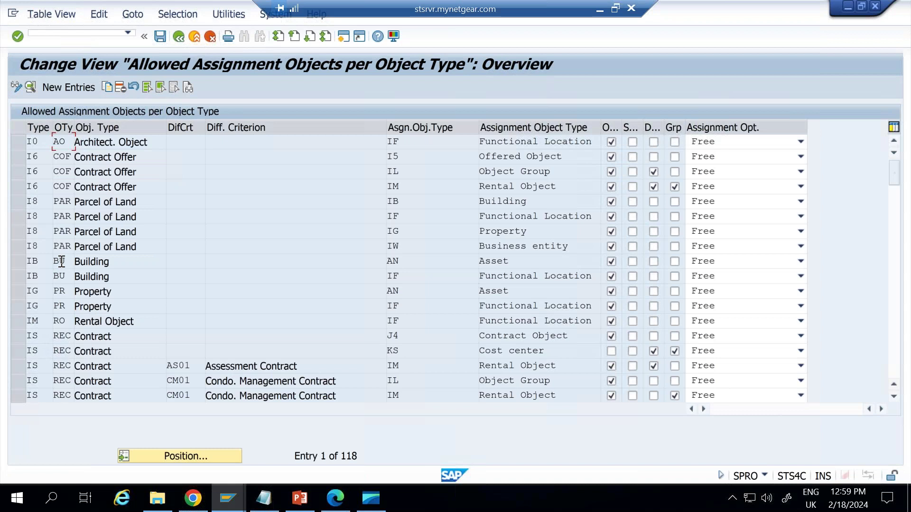
Select the Building entry allowing Asset assignments, and review the possible object types and the building's Functional Location entry
click(22, 264)
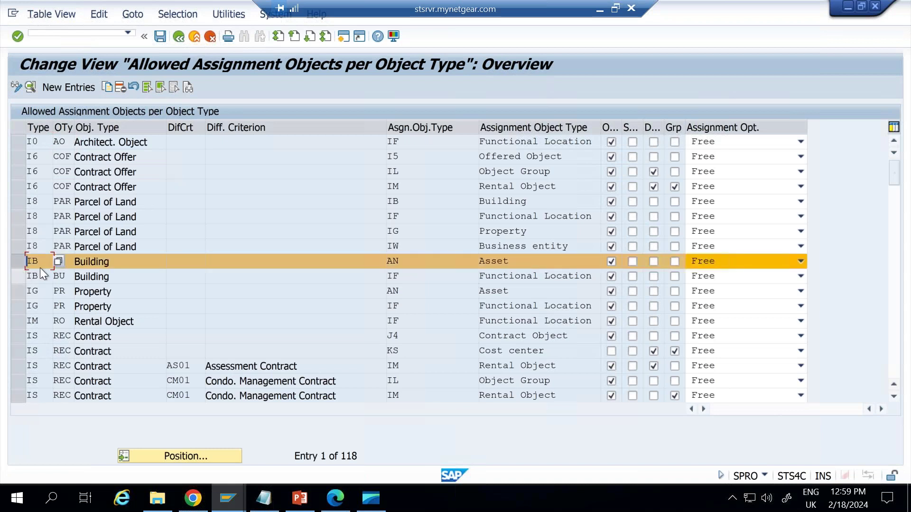
click(41, 262)
click(58, 262)
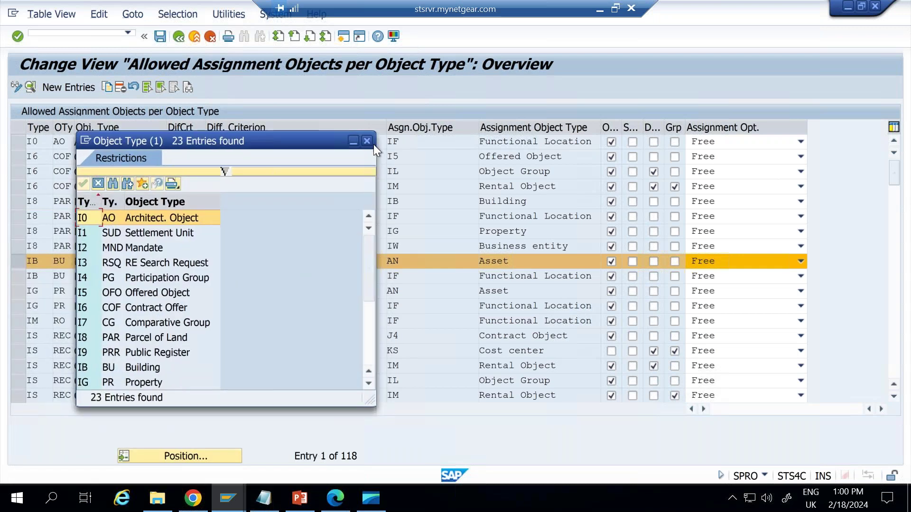
click(377, 165)
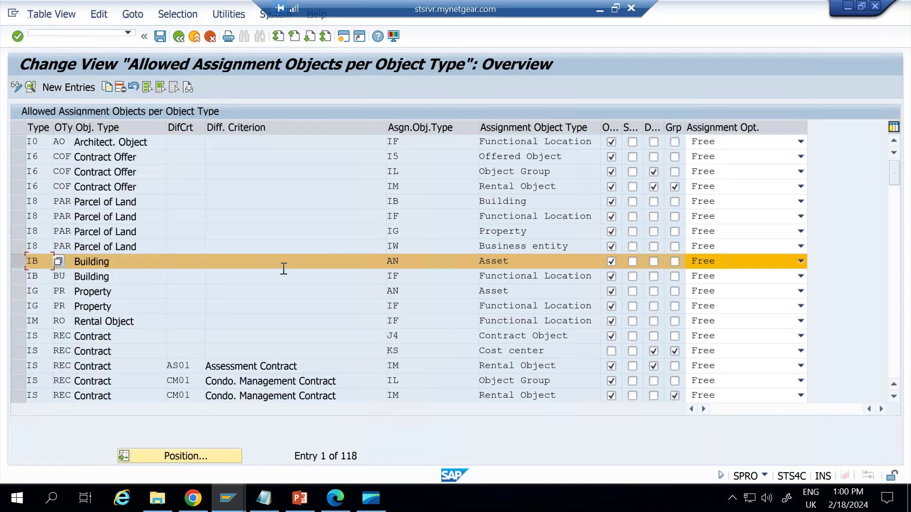
click(404, 260)
click(126, 279)
click(415, 278)
click(555, 277)
Copy the selected Building entry with assignment object type PR (WBS element) and save the allowed assignment objects
click(107, 88)
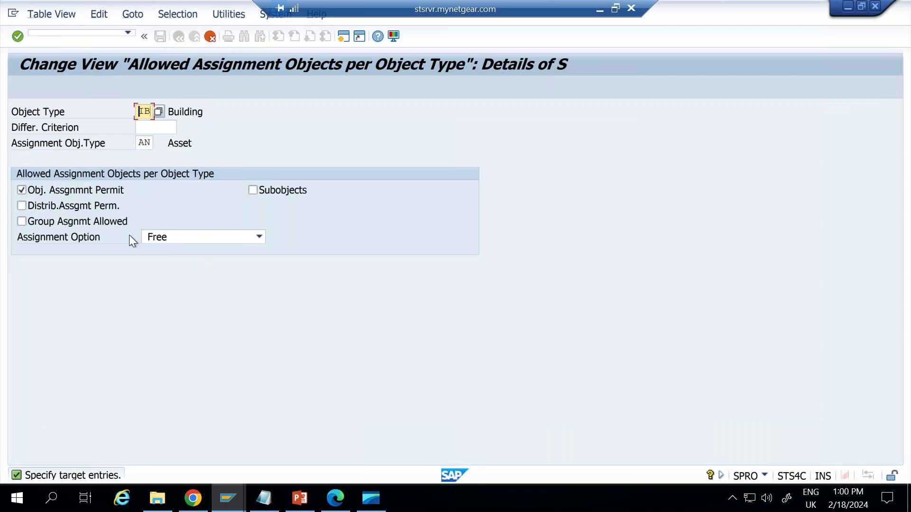
click(148, 143)
click(160, 143)
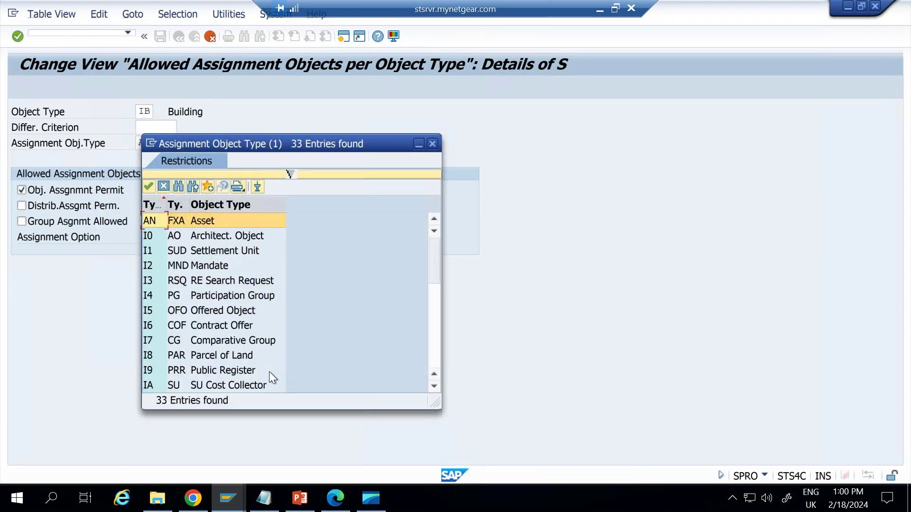
text(PS)
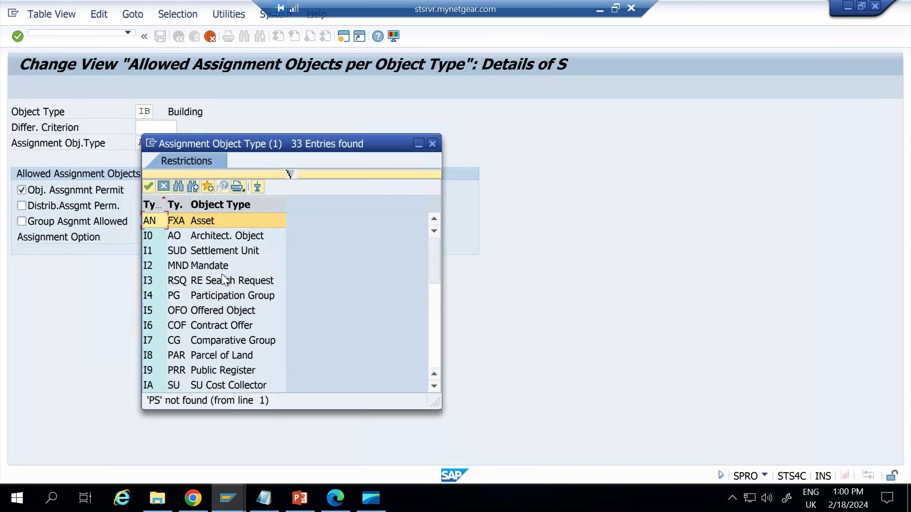
scroll(223, 256, down, 2)
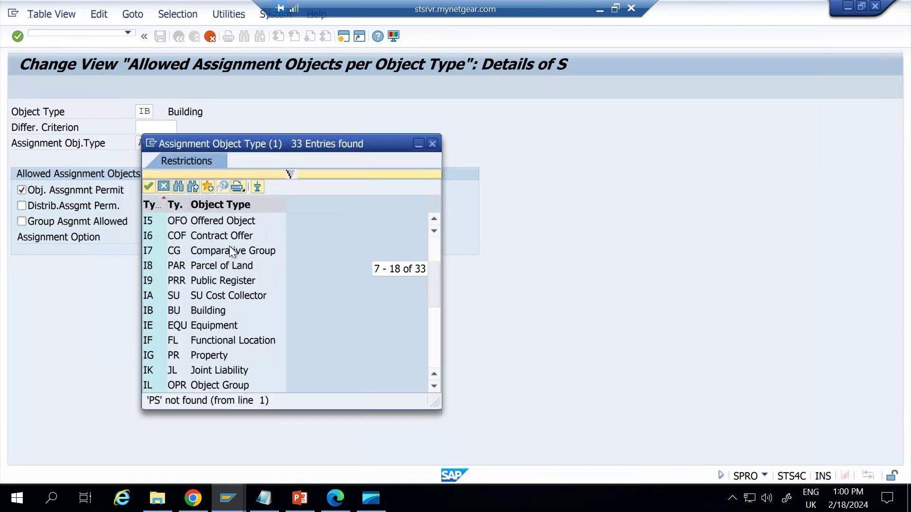
scroll(235, 251, down, 3)
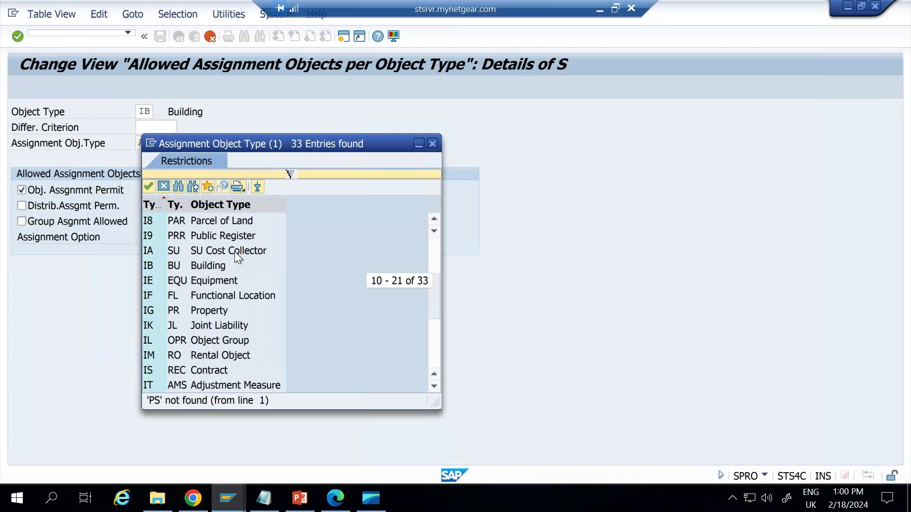
scroll(235, 252, down, 3)
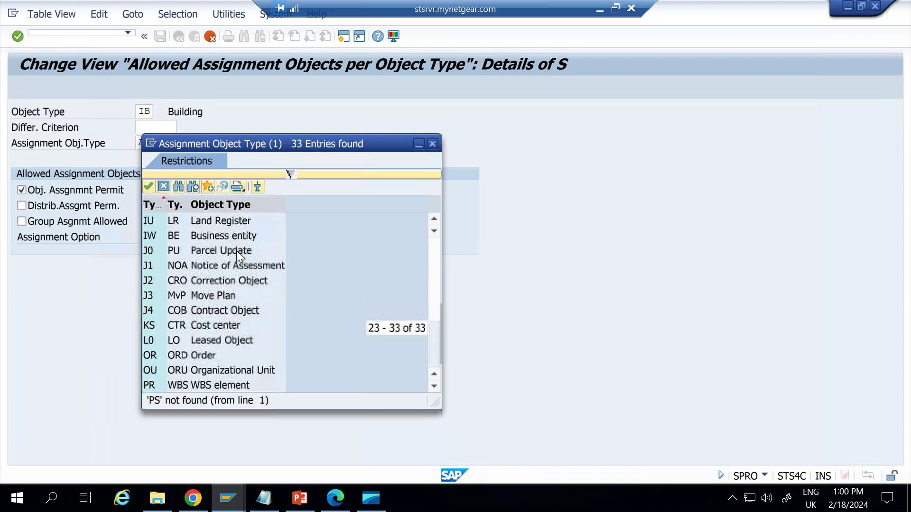
double_click(209, 382)
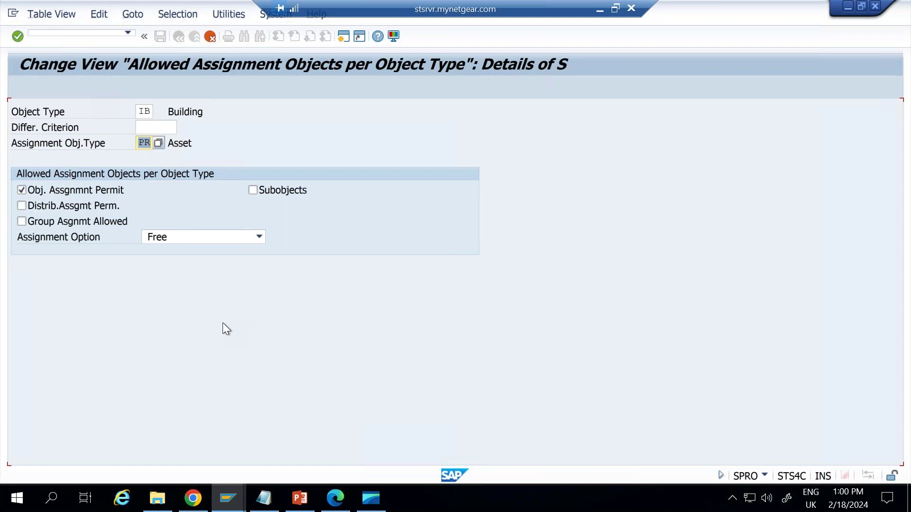
key(Return)
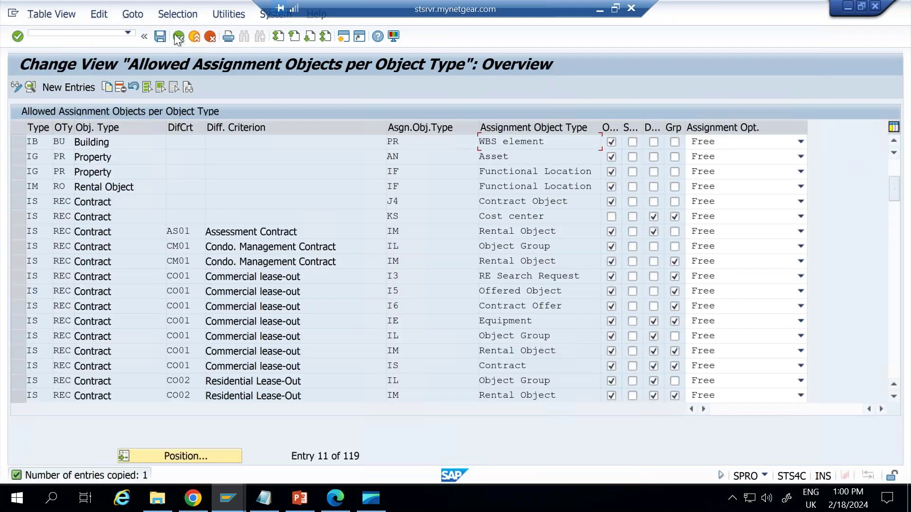
click(160, 37)
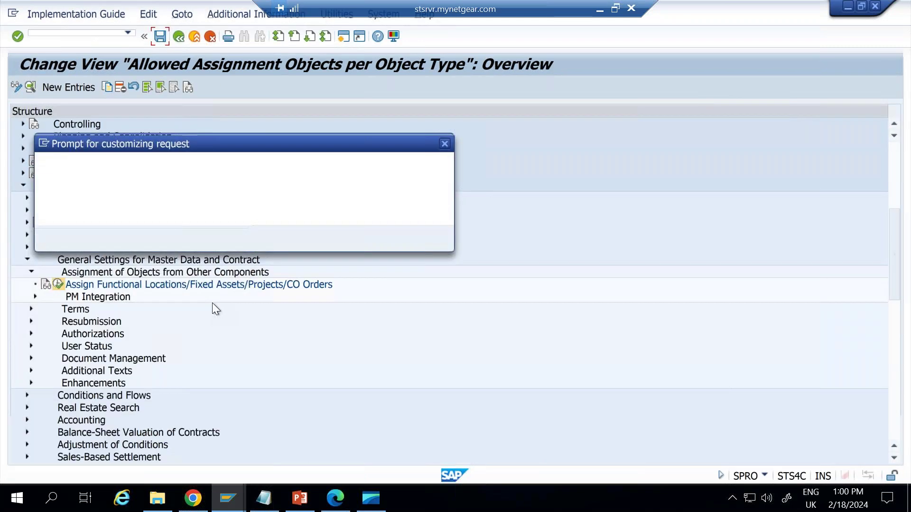
Confirm customizing request S4CK901941, then switch to the building's session and restart the RE Navigator with transaction re80
click(273, 238)
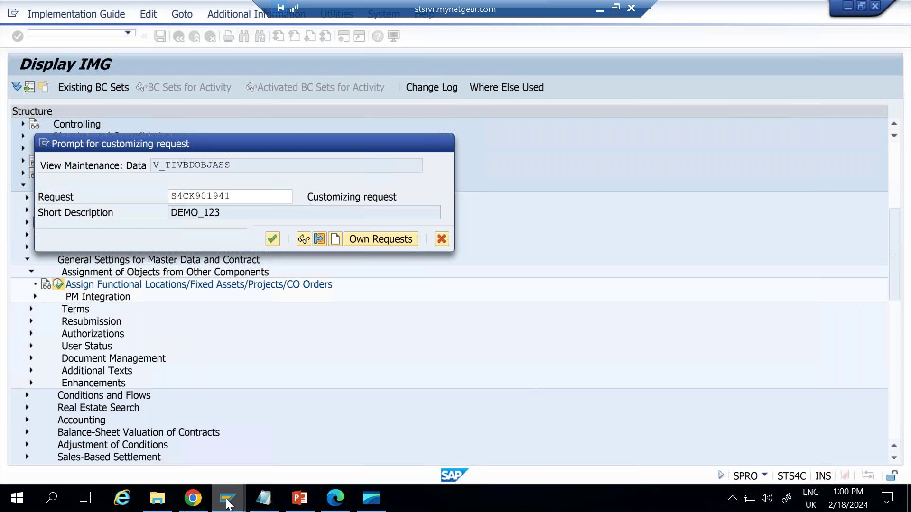
mouse_move(228, 502)
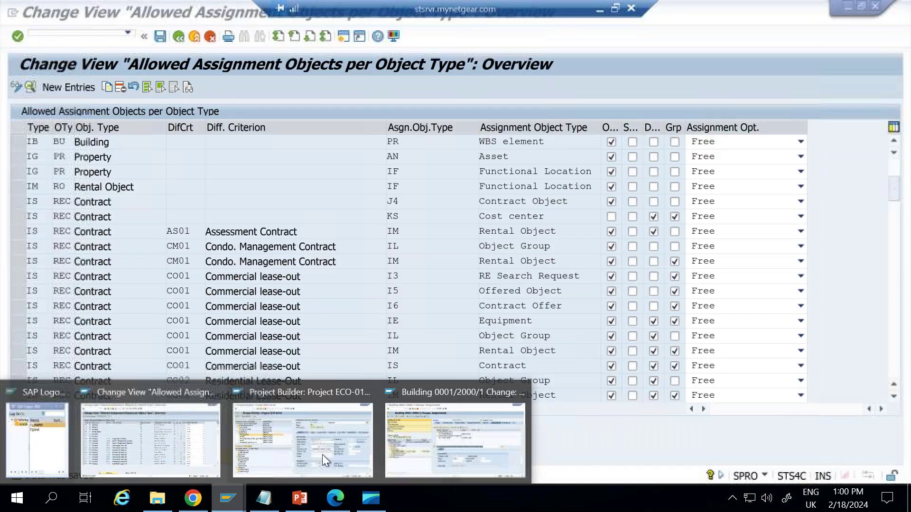
click(407, 418)
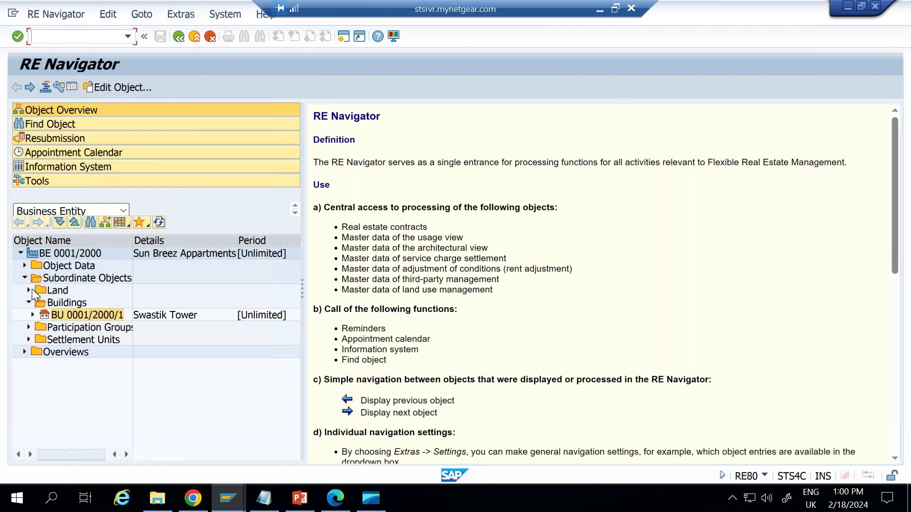
click(193, 38)
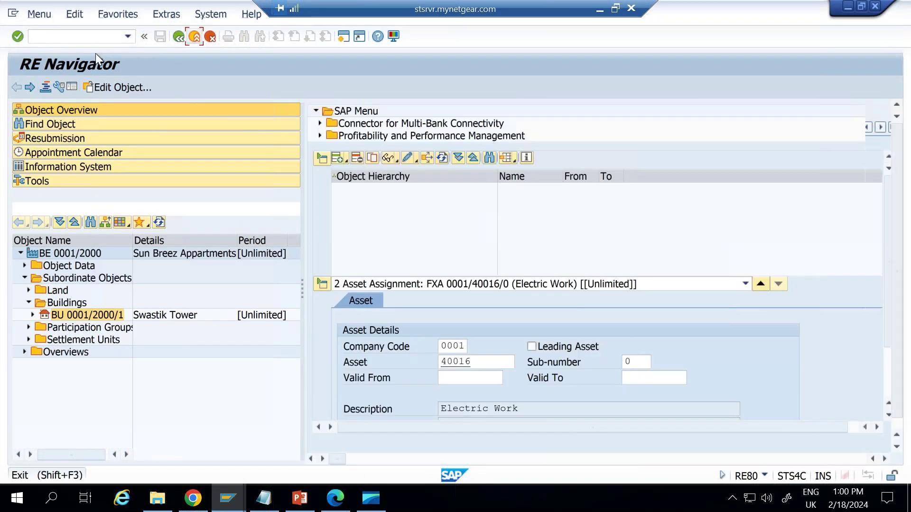
text(re80)
key(Return)
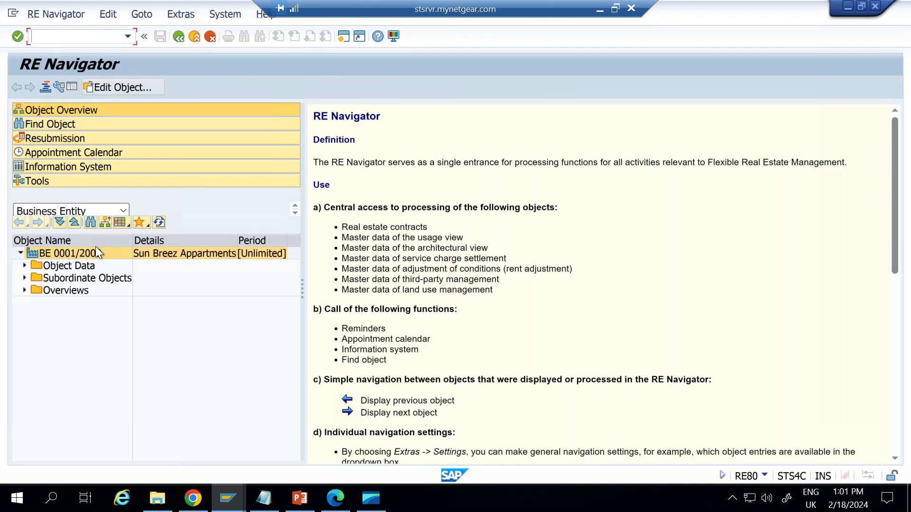
Open the assignments of business entity 0001/2000 in change mode and review which object types can be assigned
click(96, 252)
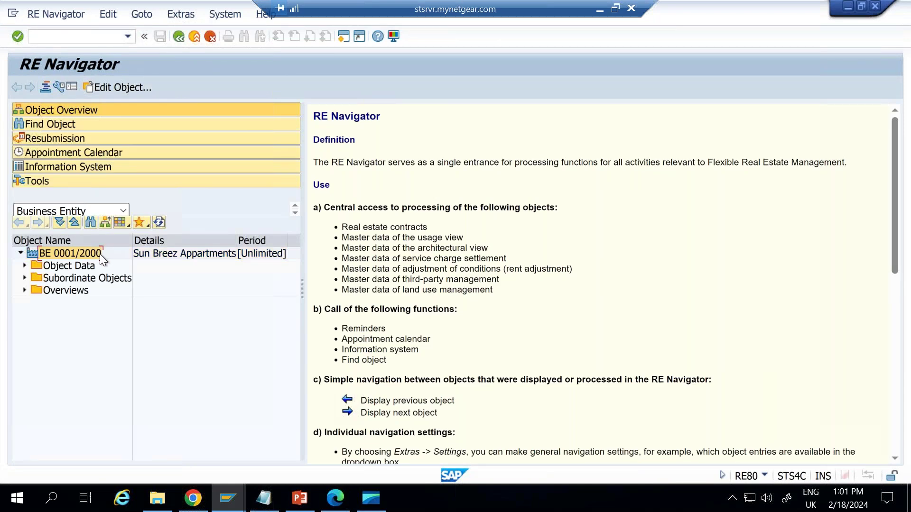
double_click(100, 255)
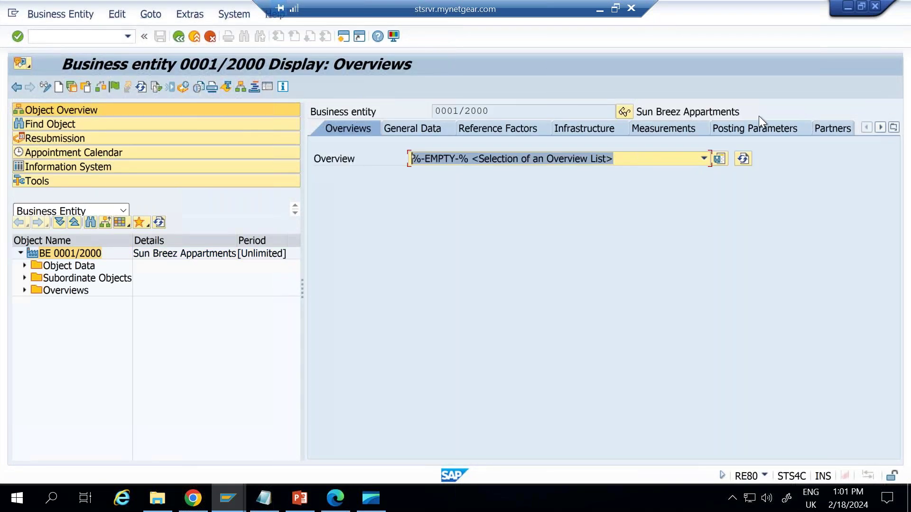
click(895, 128)
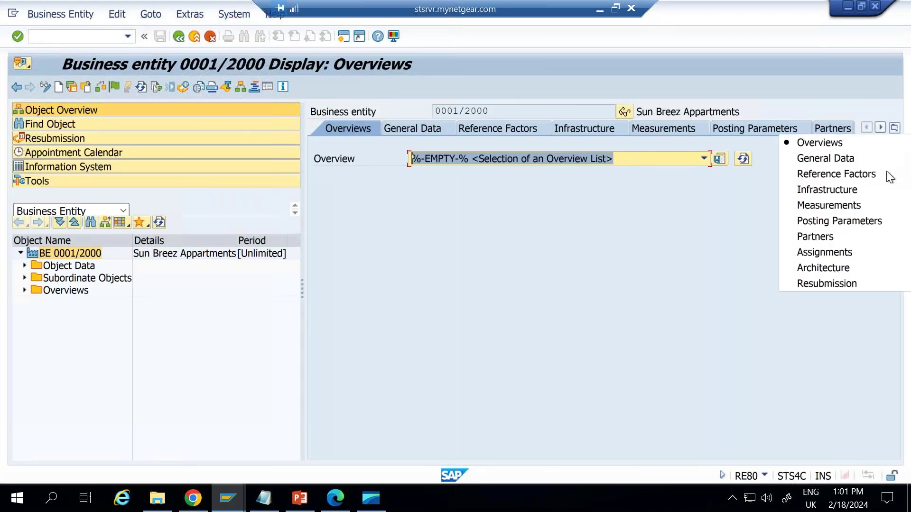
click(829, 251)
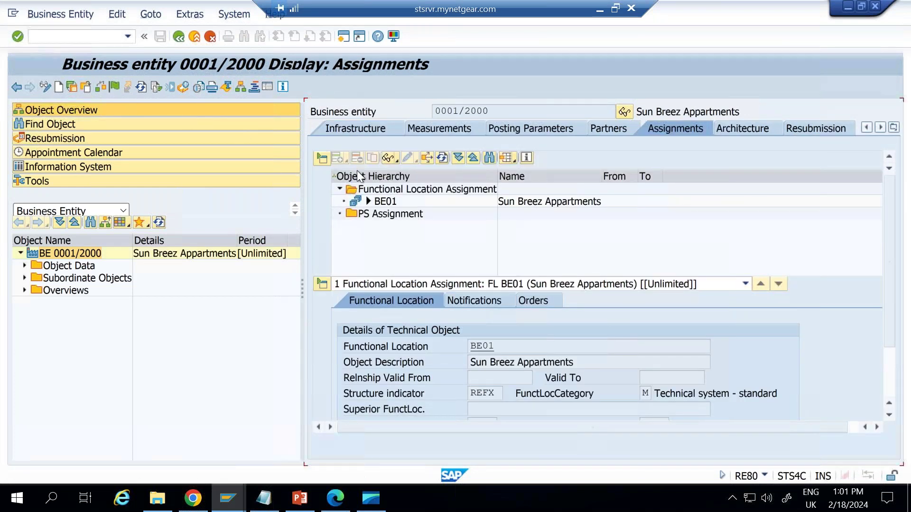
key(ctrl+F1)
click(348, 161)
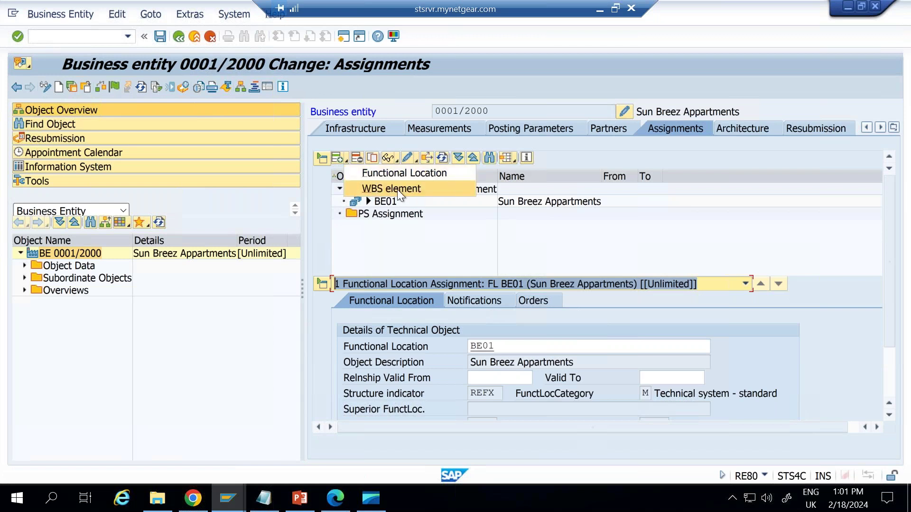
Open building 0001/2000/1 (Swastik Tower) under the business entity's subordinate objects and switch its assignments to change mode
click(25, 278)
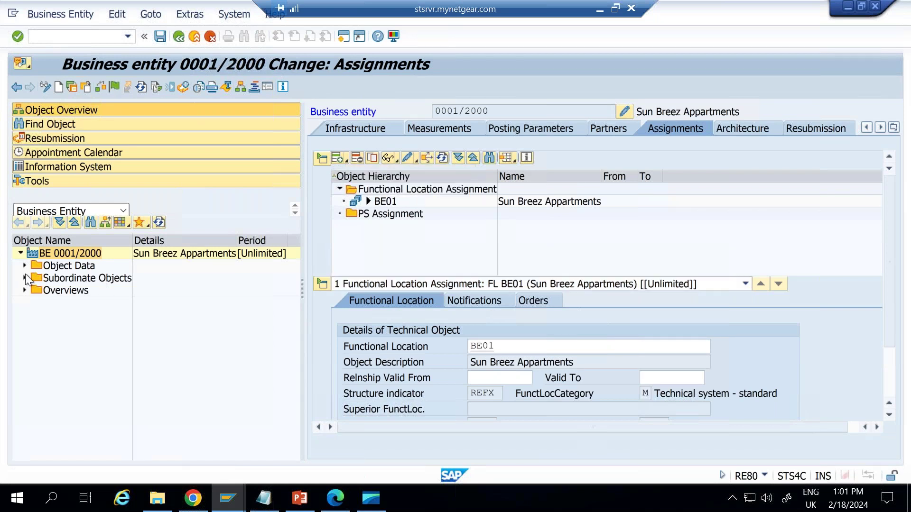
click(29, 302)
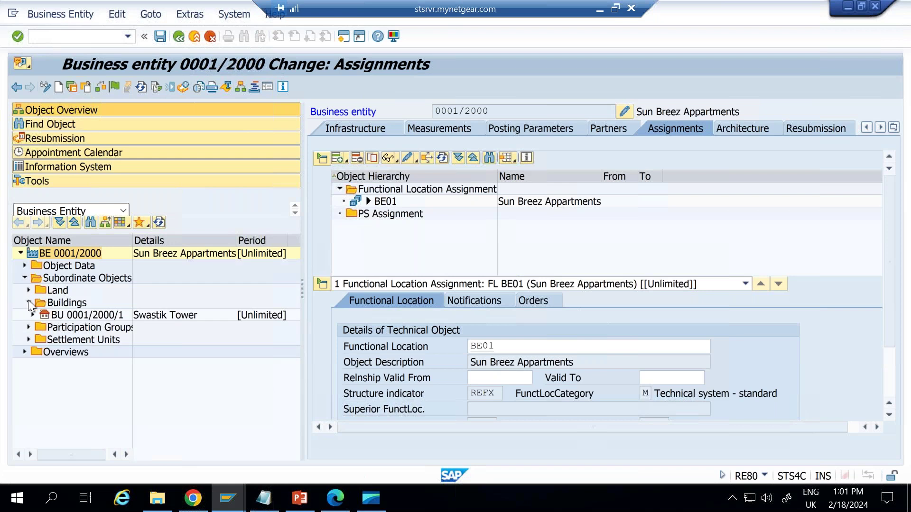
double_click(102, 315)
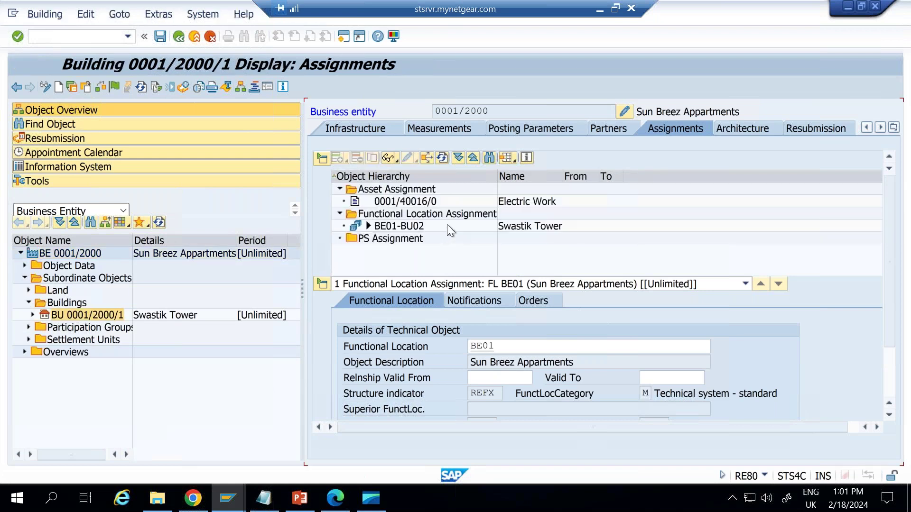
click(46, 86)
Assign WBS element C-GF0003-MS-MA (Marketing) to the building, picking it from the list of account assignment elements
click(340, 158)
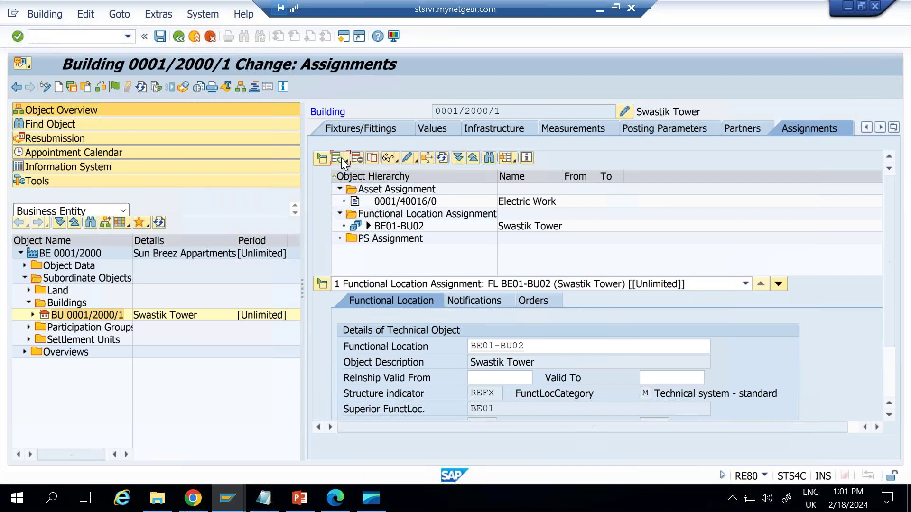
click(346, 158)
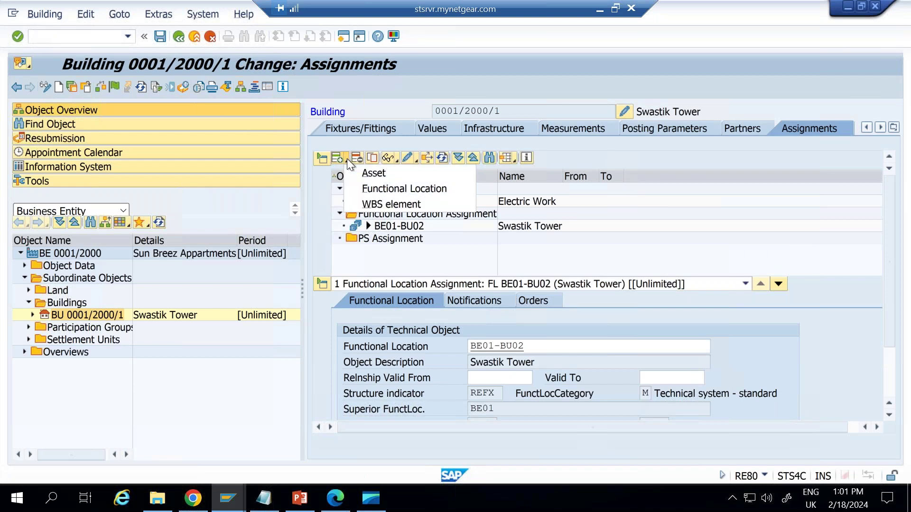
click(383, 207)
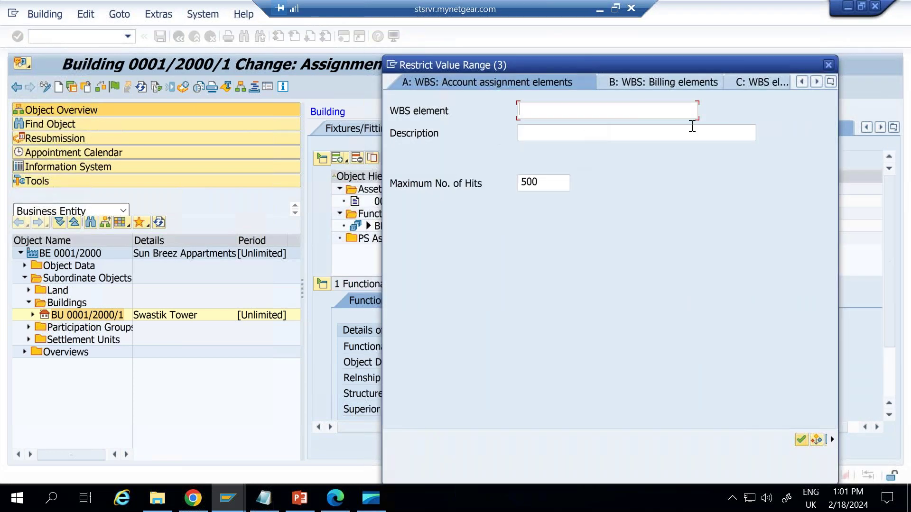
click(801, 442)
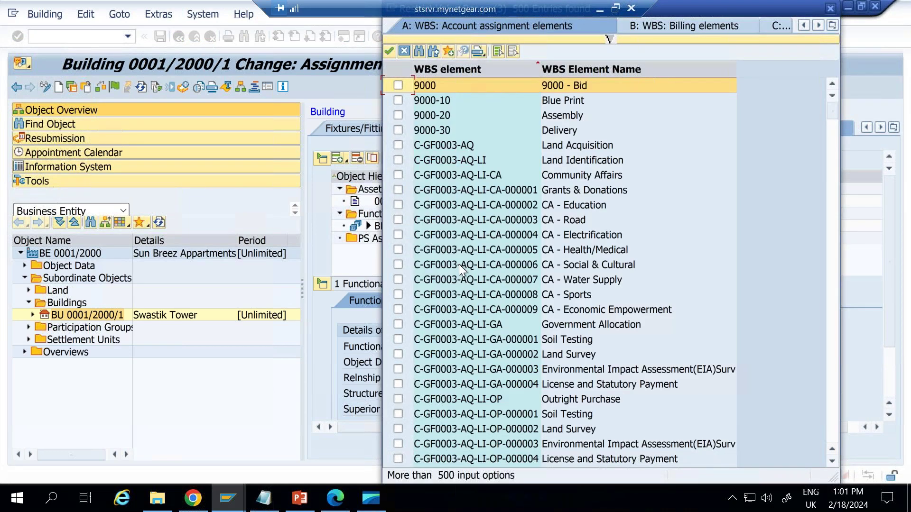
scroll(459, 266, down, 9)
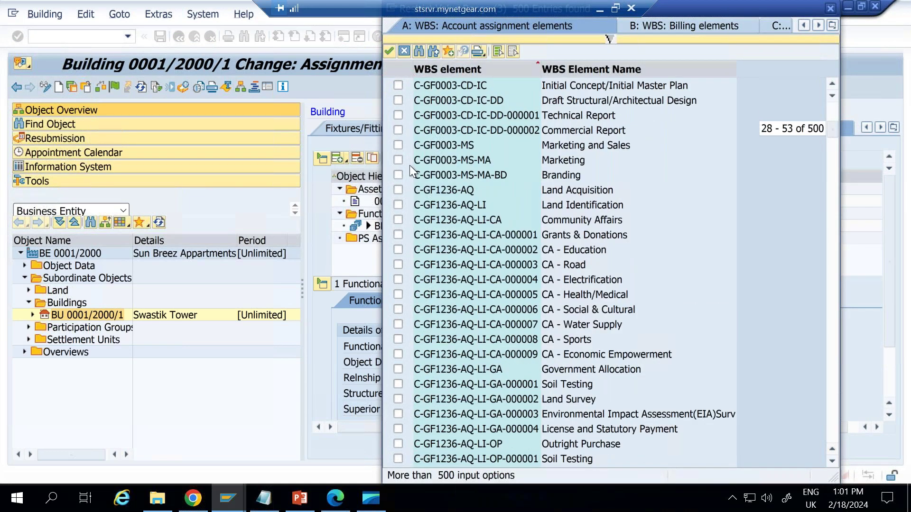
click(398, 160)
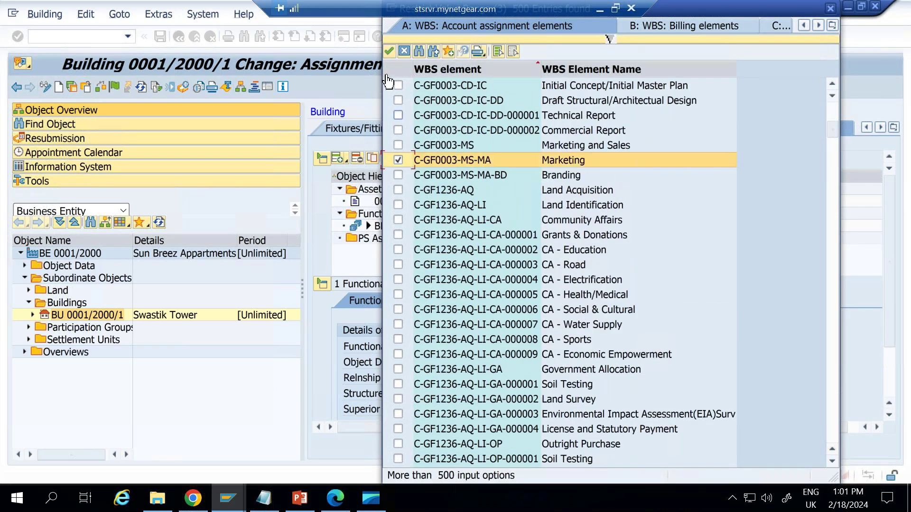
click(390, 51)
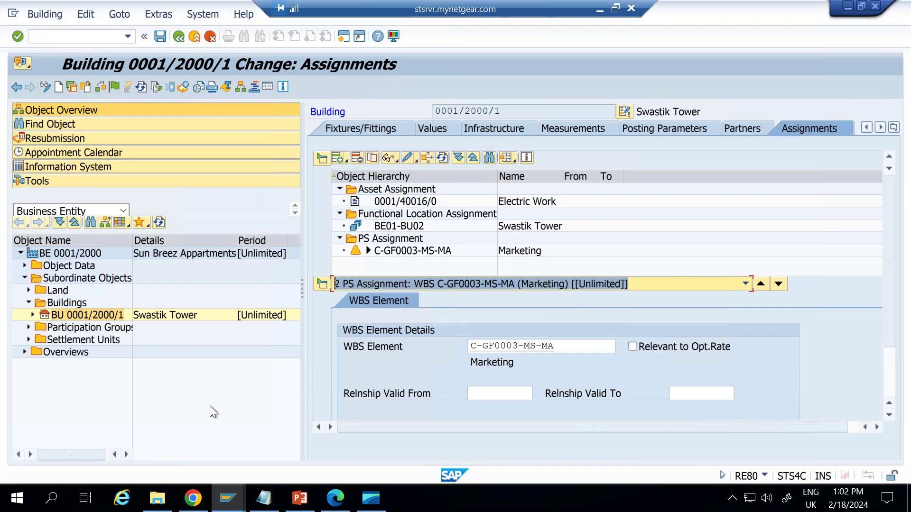
Switch to the Project Builder session, leave project ECO-0116 without saving, and restart the Project Builder with transaction cj20n
mouse_move(231, 497)
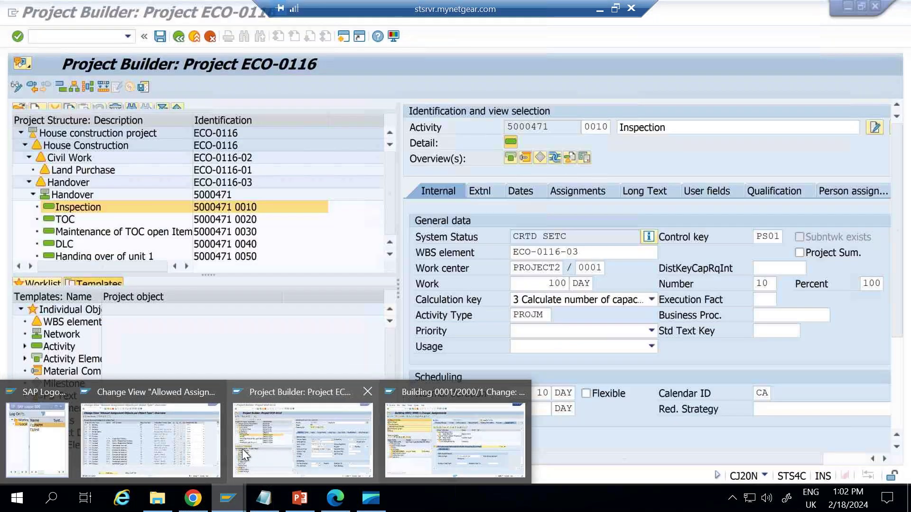
click(242, 449)
click(177, 39)
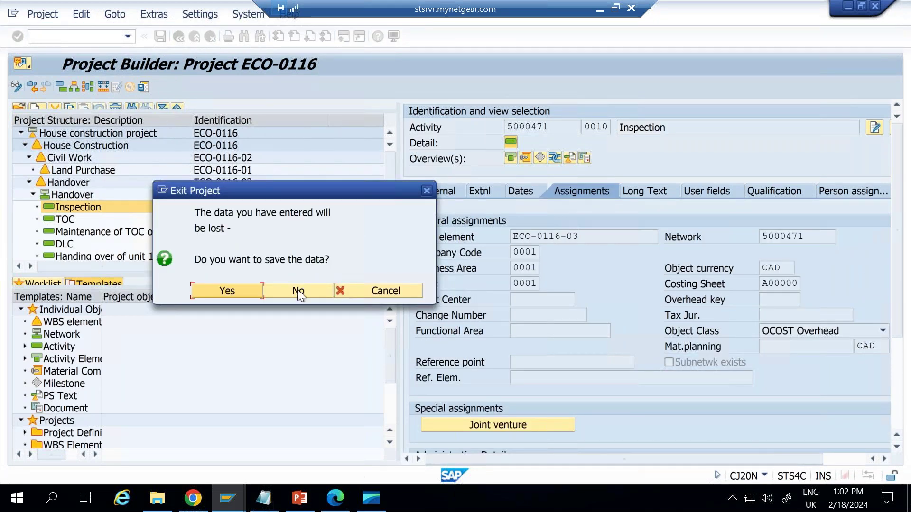
click(298, 289)
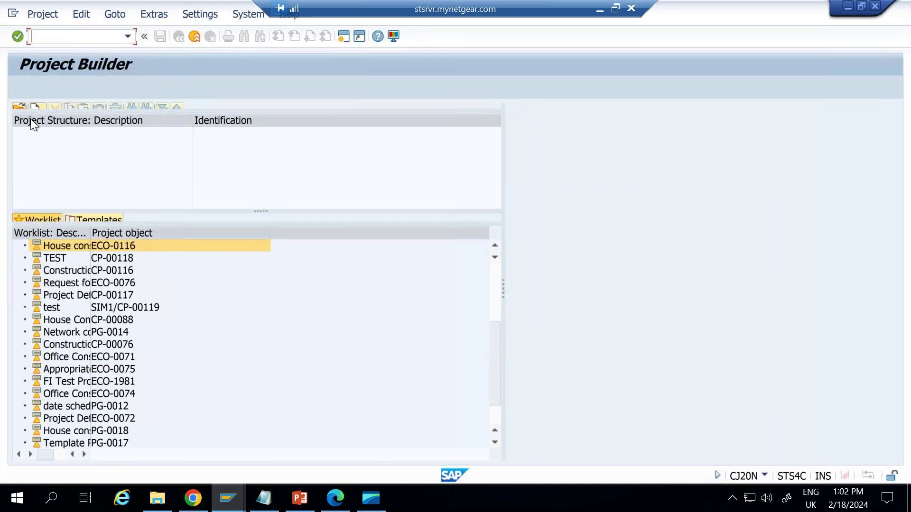
click(195, 38)
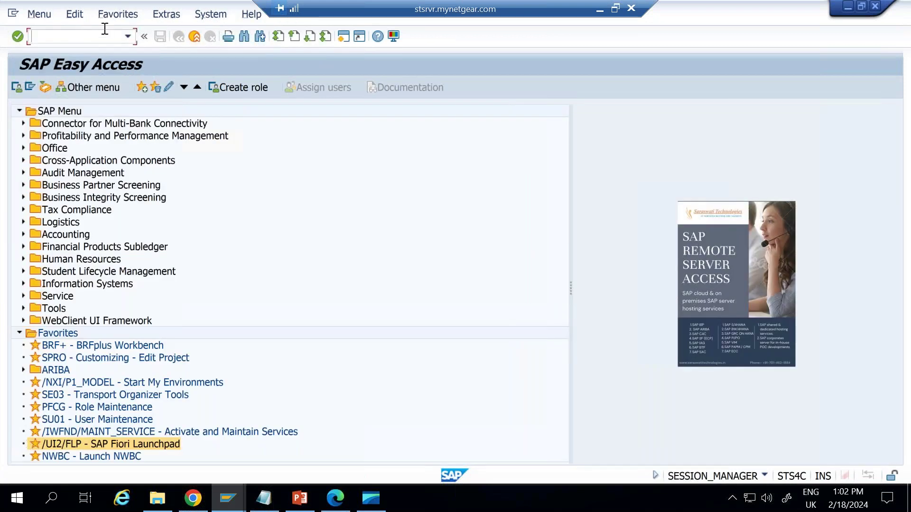
text(cj20n)
key(Return)
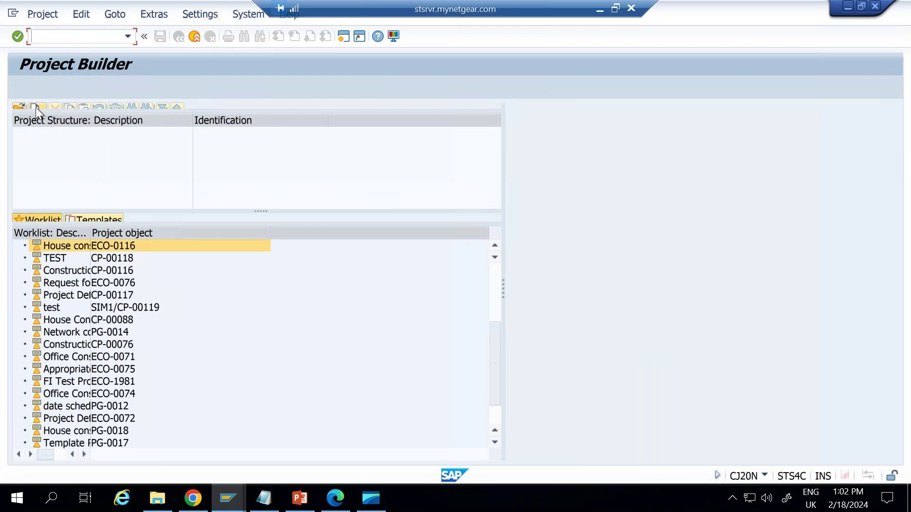
Start a new project and find its open number from start value P-0000, accepting P-0057 as the project definition
click(36, 107)
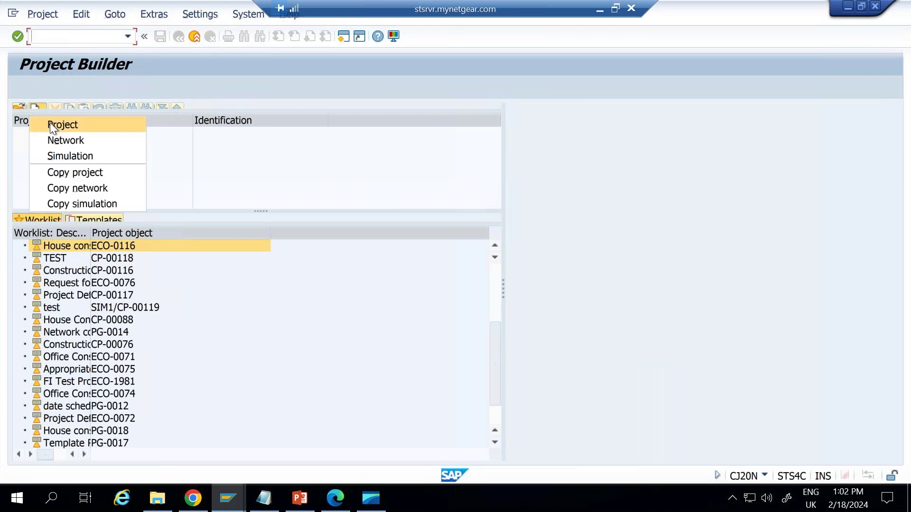
click(50, 124)
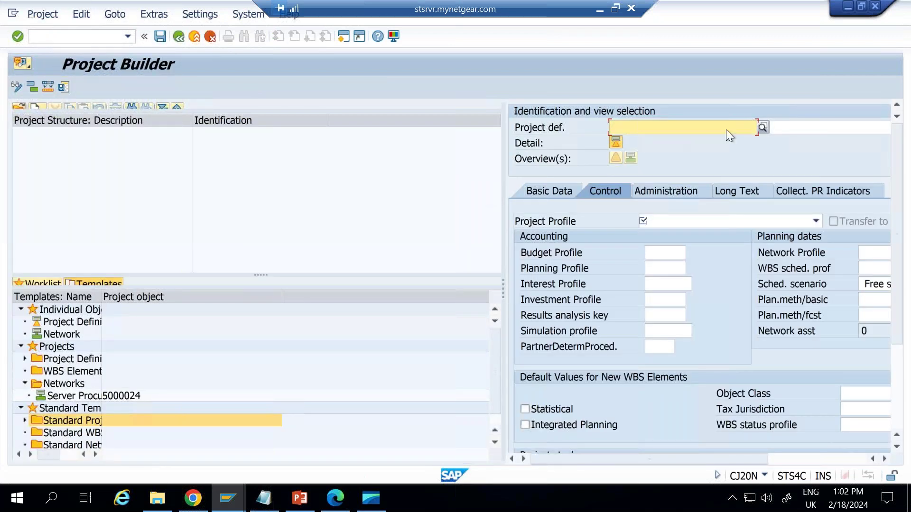
click(763, 128)
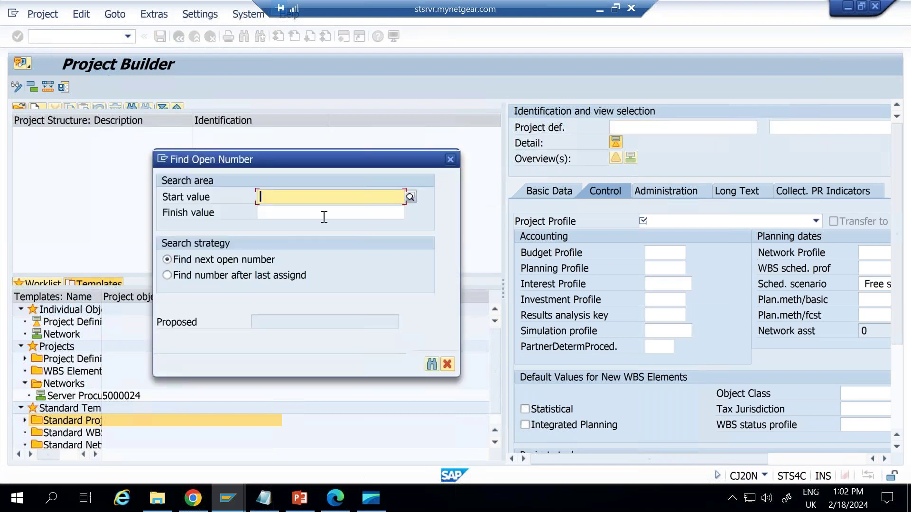
text(P)
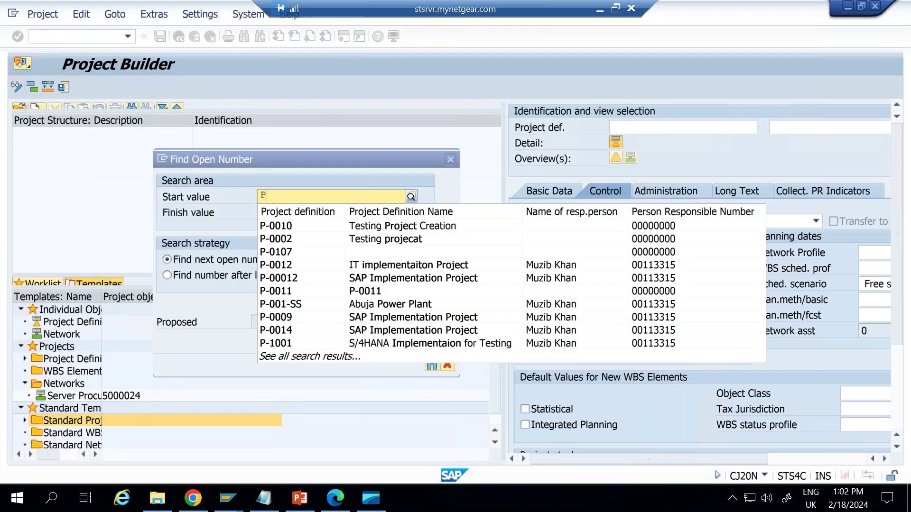
click(305, 226)
key(BackSpace)
key(BackSpace)
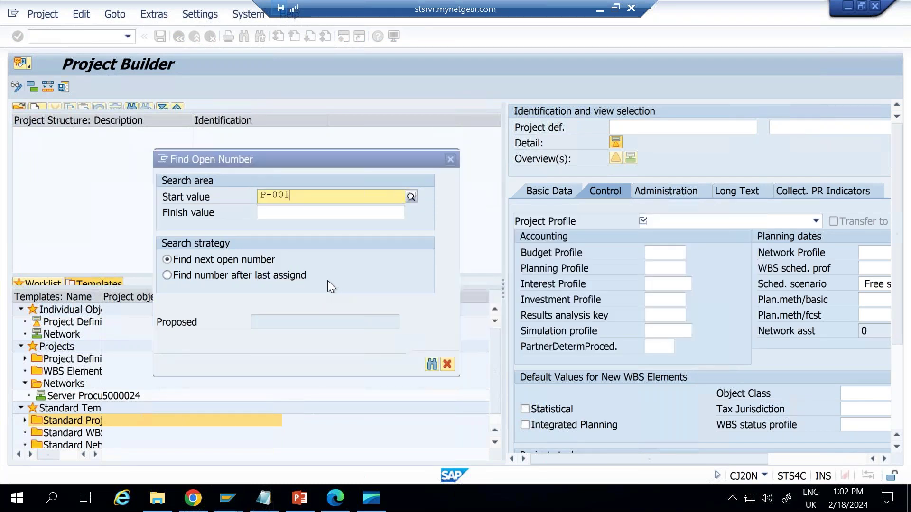
text(00)
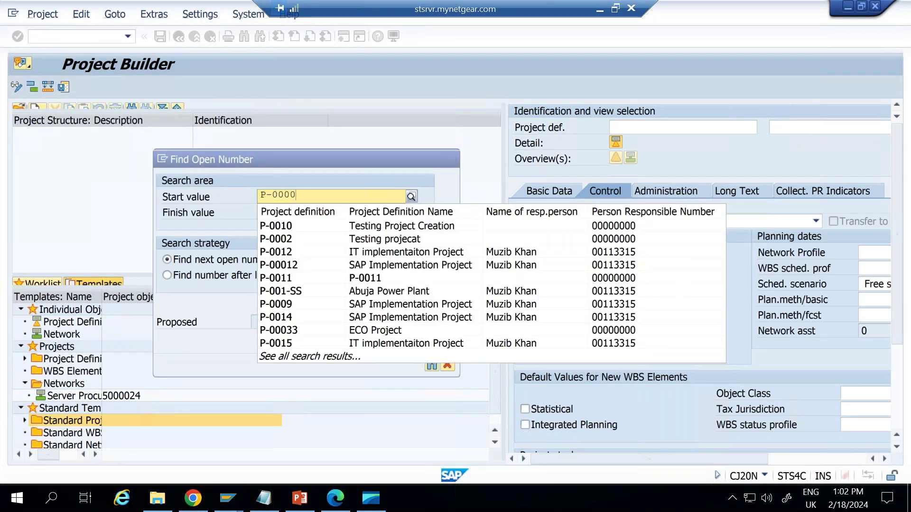
click(311, 168)
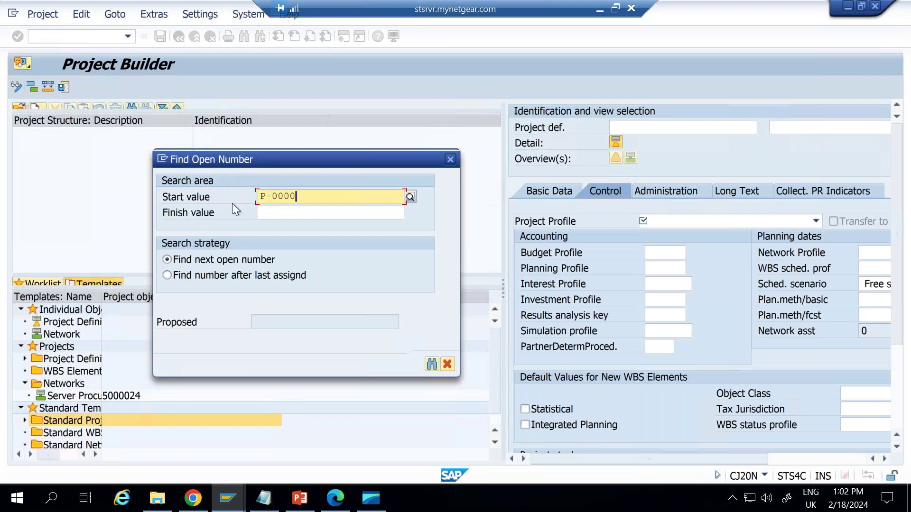
click(431, 366)
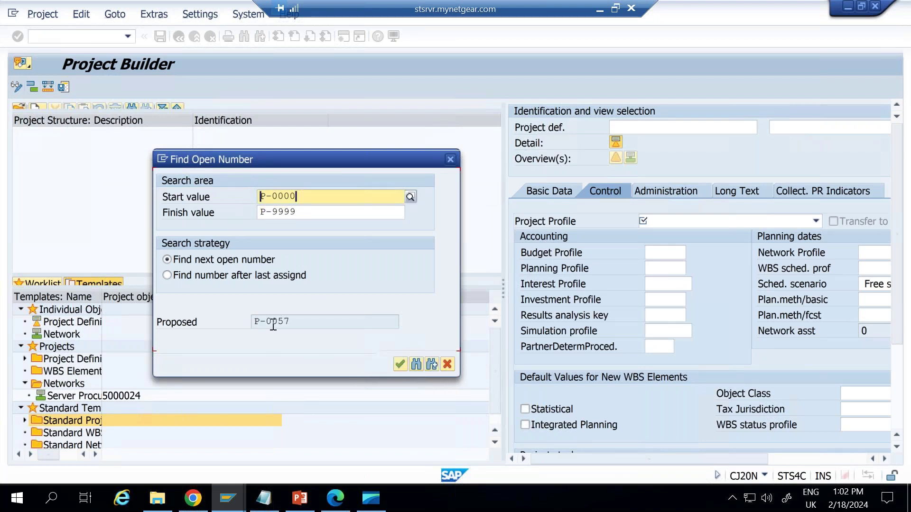
click(399, 365)
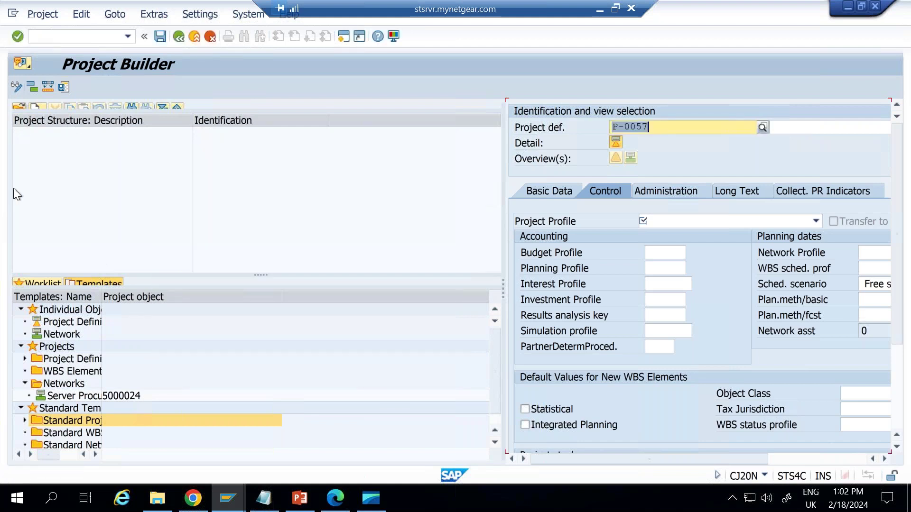
Describe project definition P-0057 as Substation Construction, assign project profile 0000001 Standard project profile, and check its control and basic data
click(812, 129)
text(Sub)
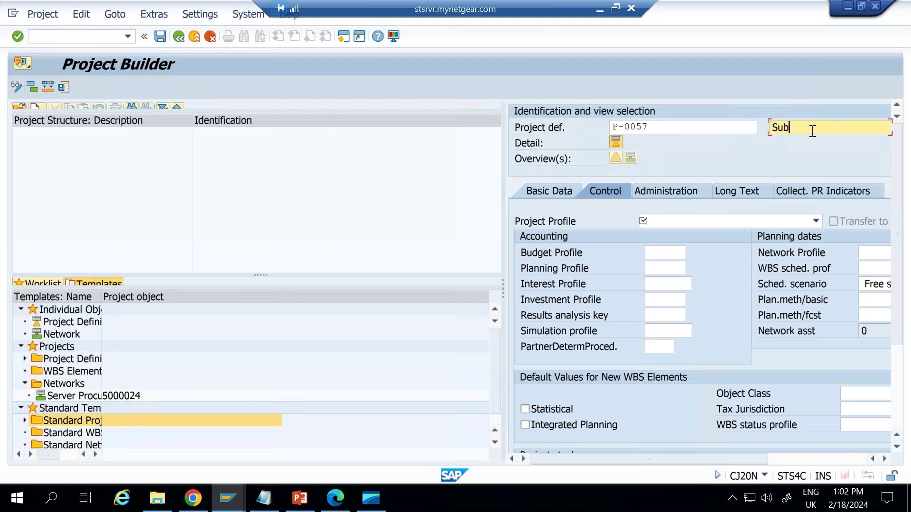
text(station Construction)
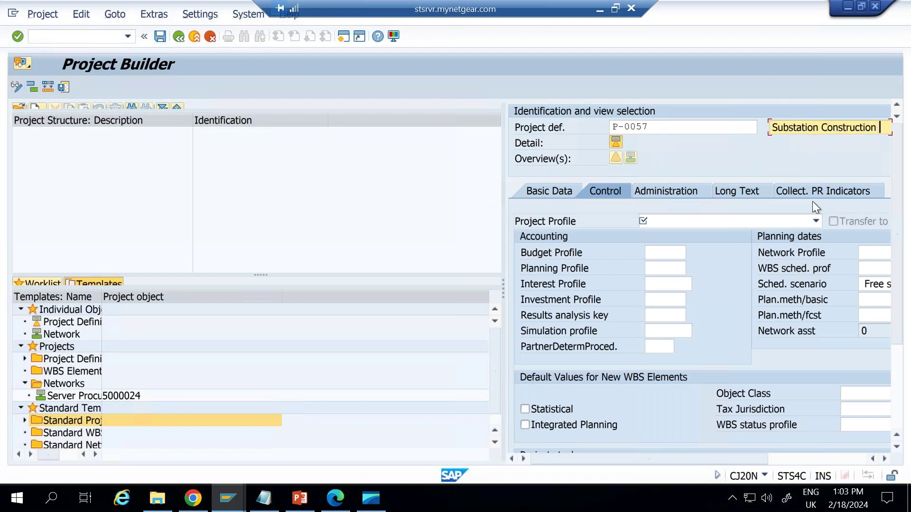
click(814, 221)
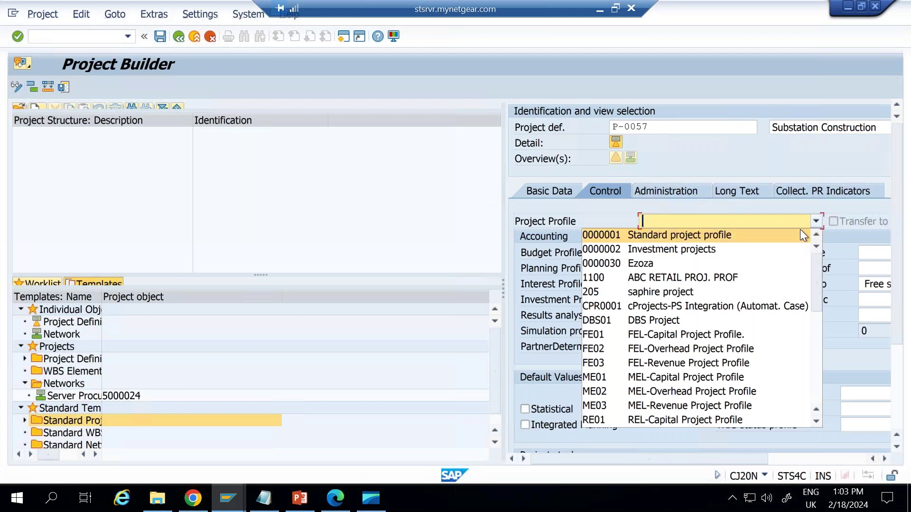
click(658, 235)
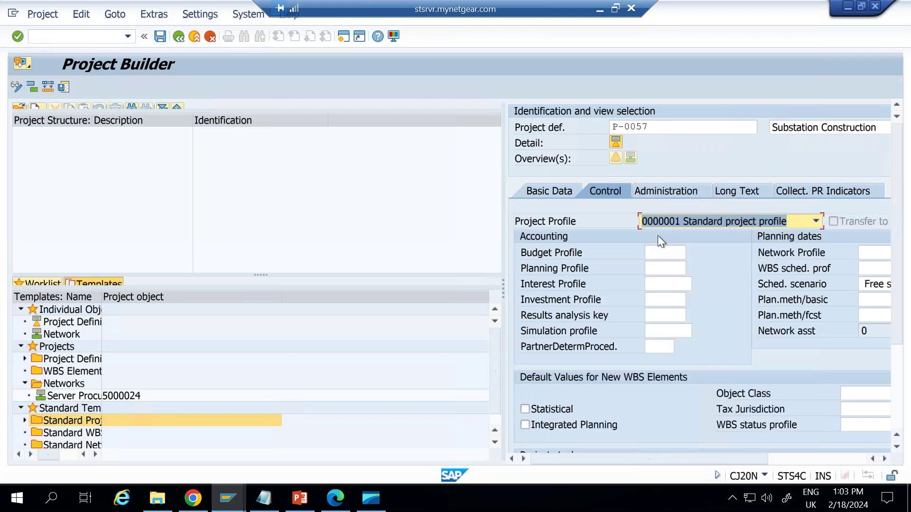
key(Return)
drag(504, 293, 336, 271)
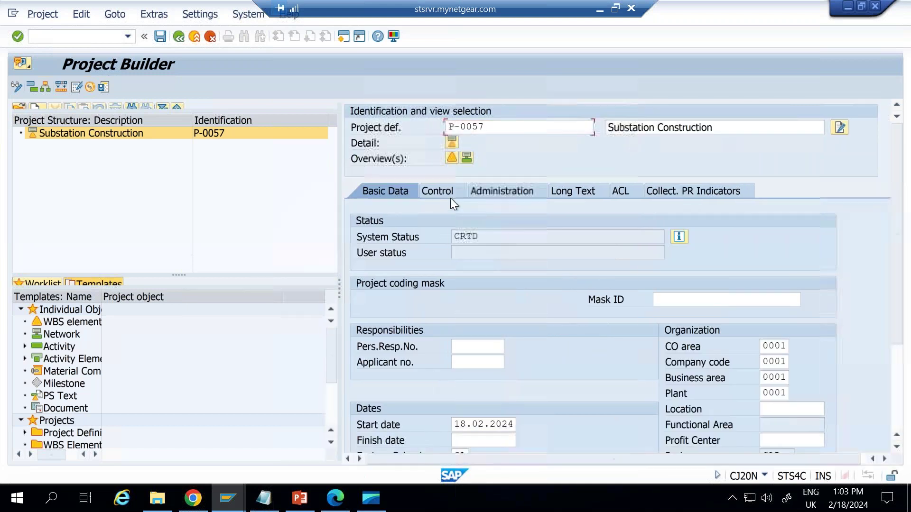
click(439, 194)
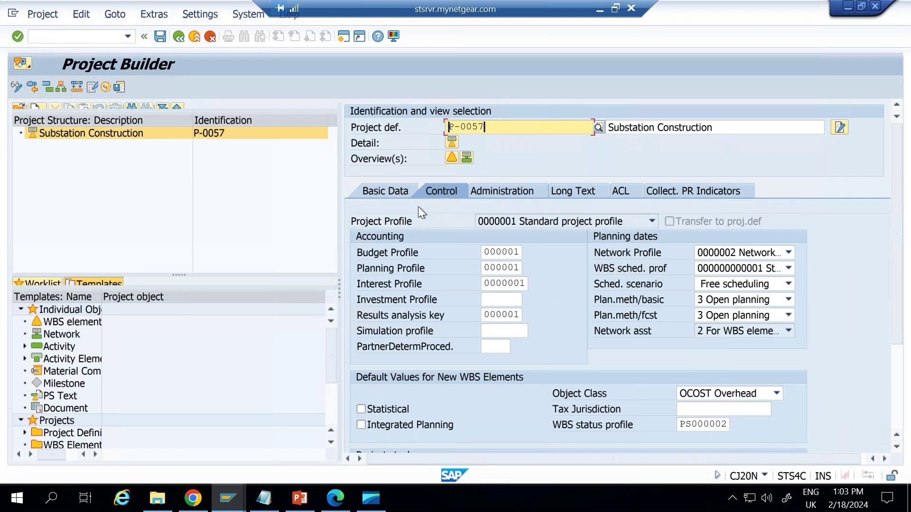
click(377, 195)
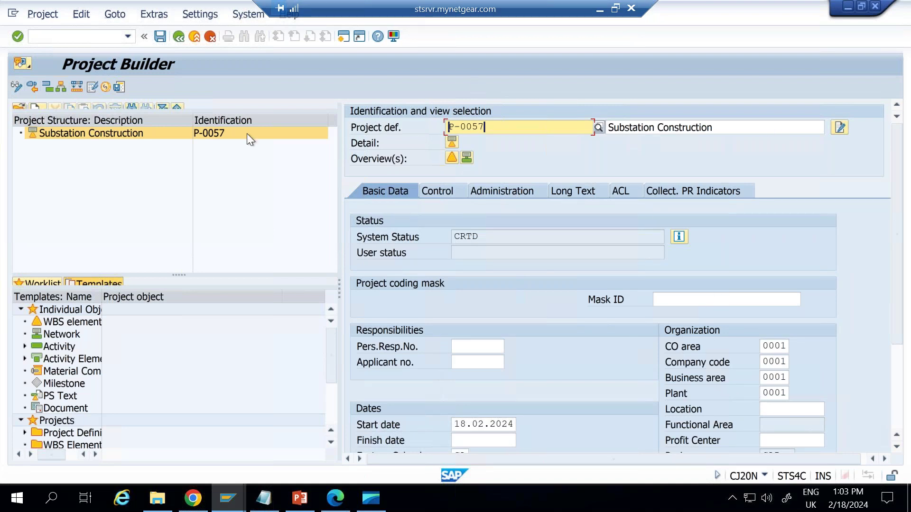
Create the top-level WBS element P-0057 under the project definition with the description Substation Construction
right_click(73, 134)
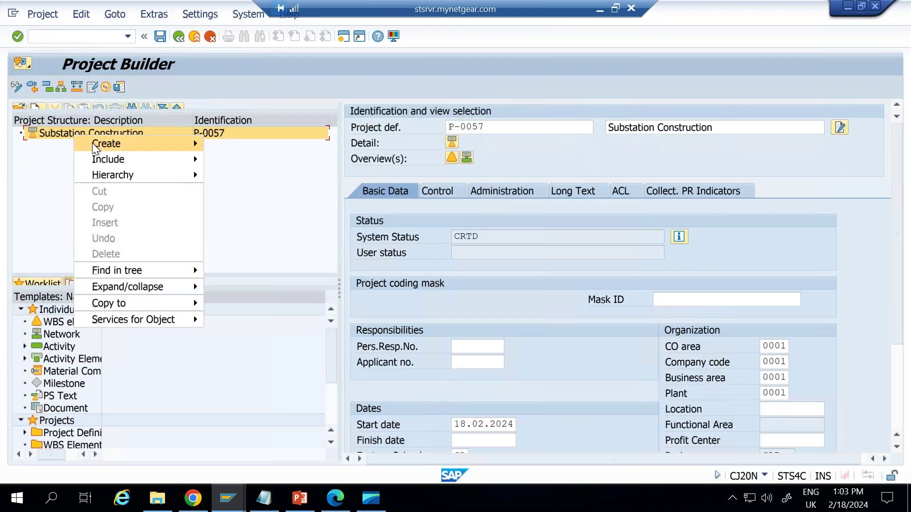
mouse_move(92, 143)
click(255, 146)
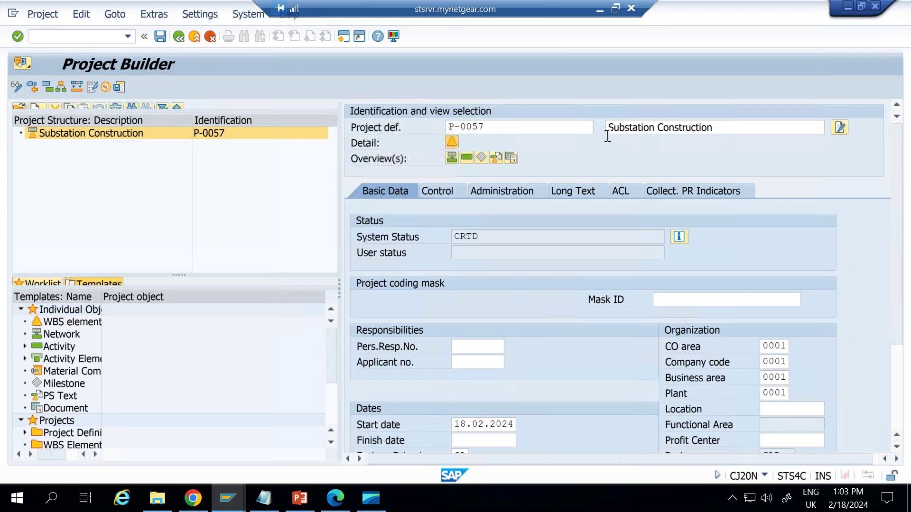
key(BackSpace)
click(630, 125)
text(Substation )
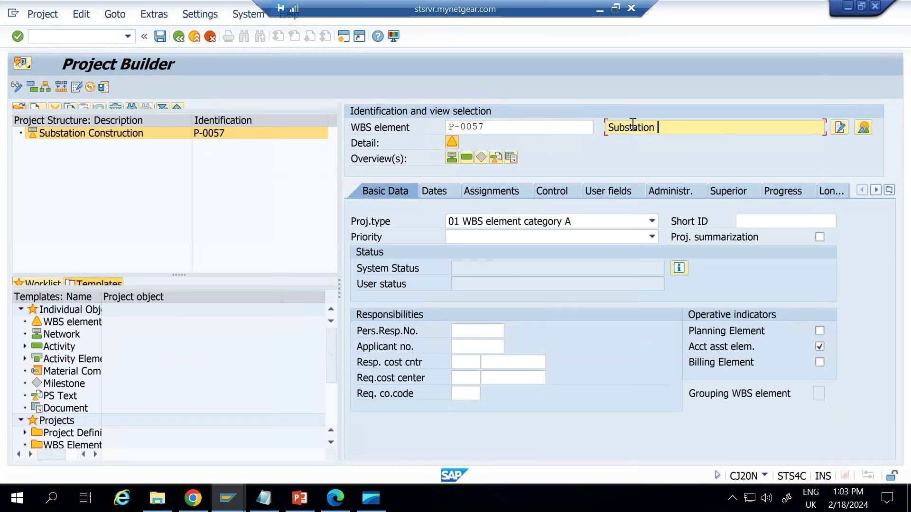
text(of)
key(BackSpace)
key(BackSpace)
key(BackSpace)
text(S)
key(BackSpace)
text(Construction)
key(Return)
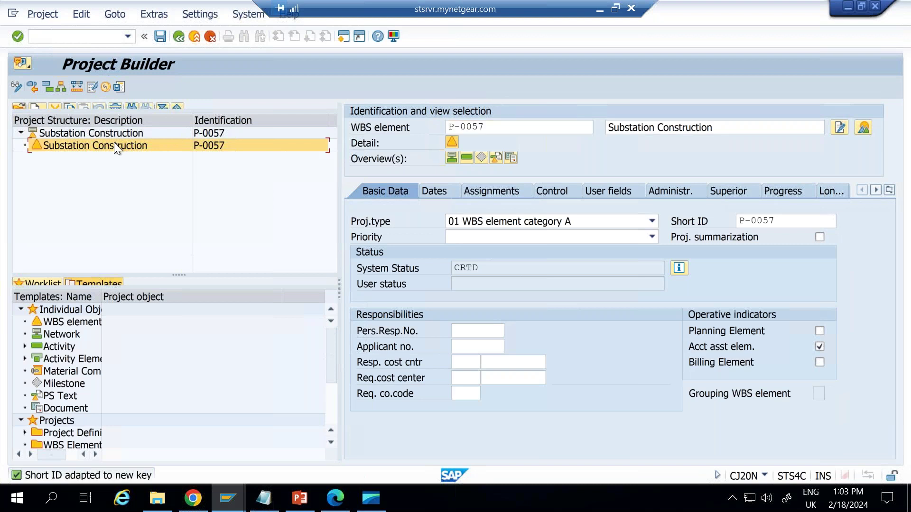
Create WBS element P-0057-001 with the description Civil Work beneath the top Substation Construction WBS element
right_click(114, 143)
mouse_move(129, 150)
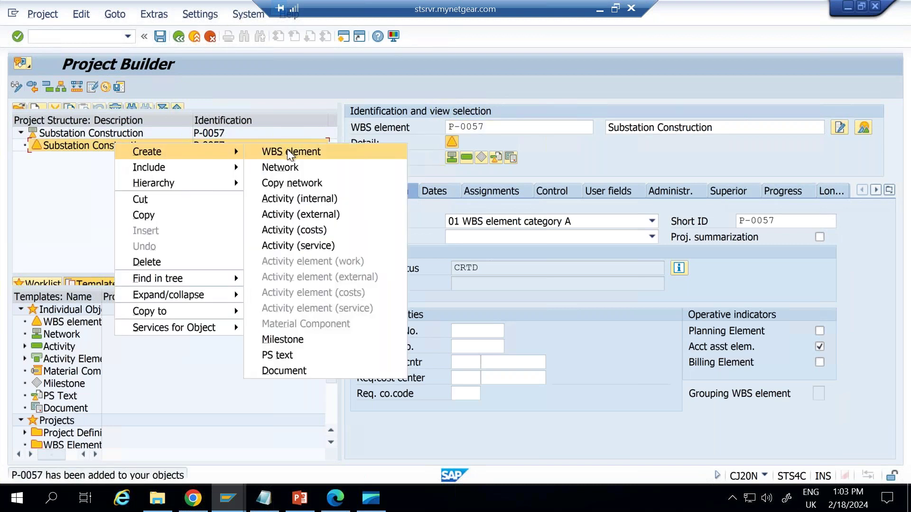
click(287, 151)
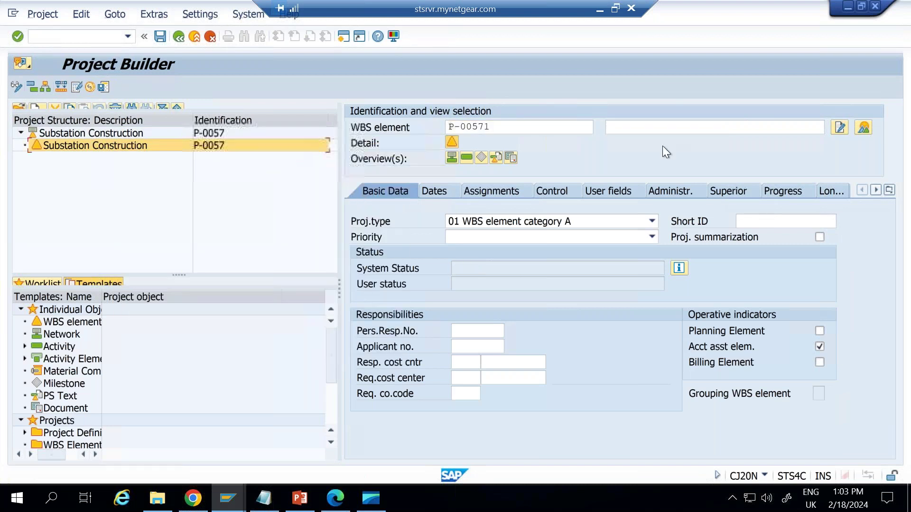
click(526, 127)
key(BackSpace)
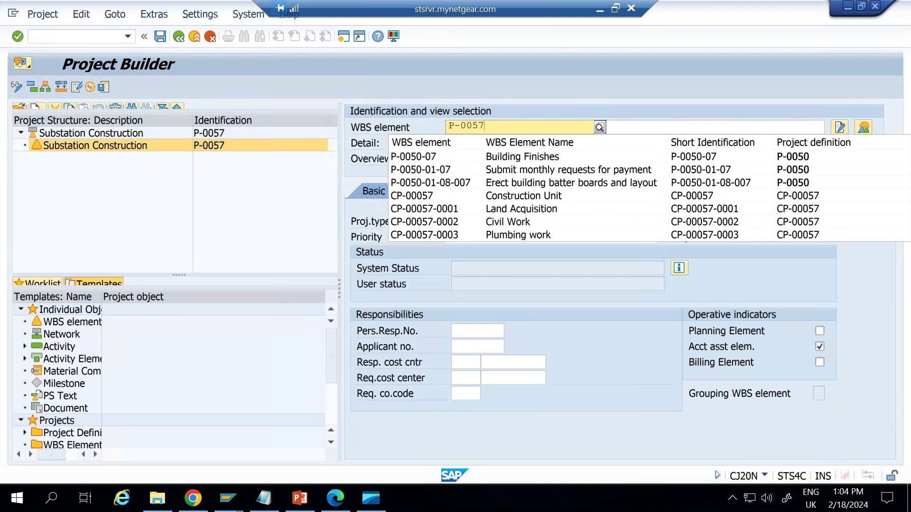
text(-001)
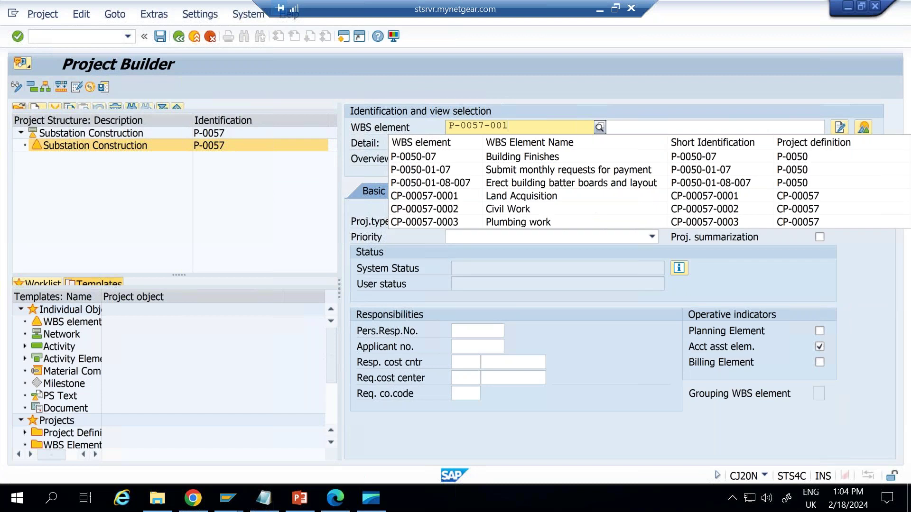
key(Tab)
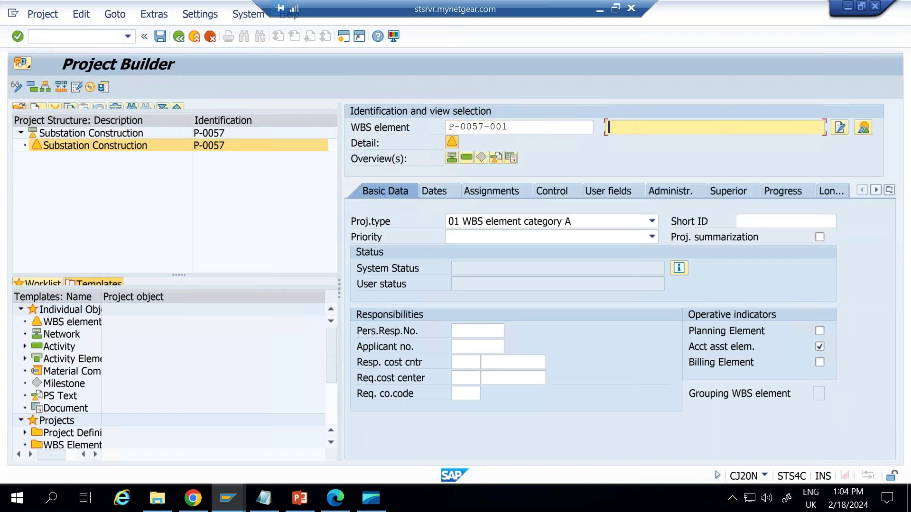
text(C)
key(BackSpace)
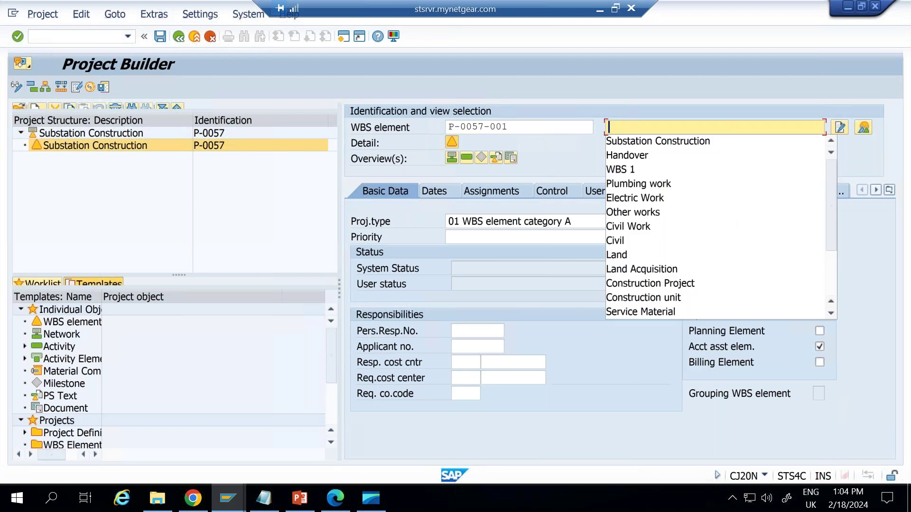
text(Civil Work)
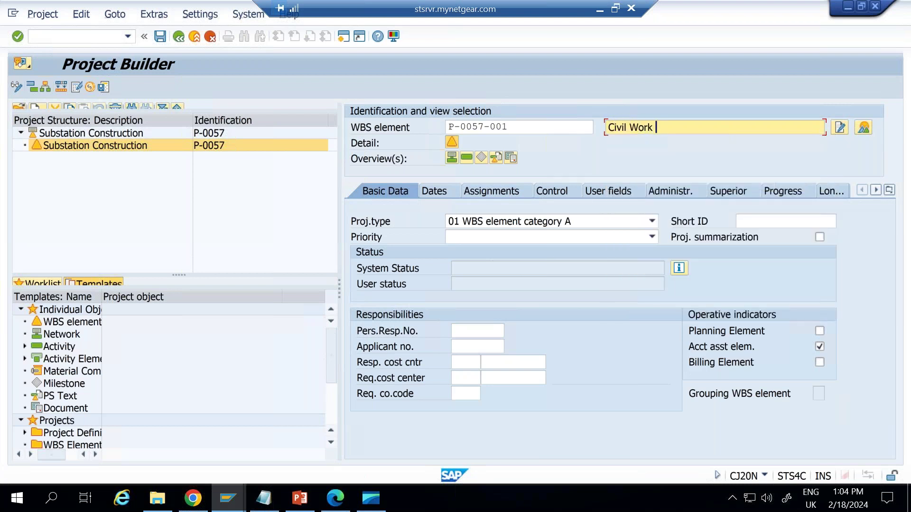
key(Return)
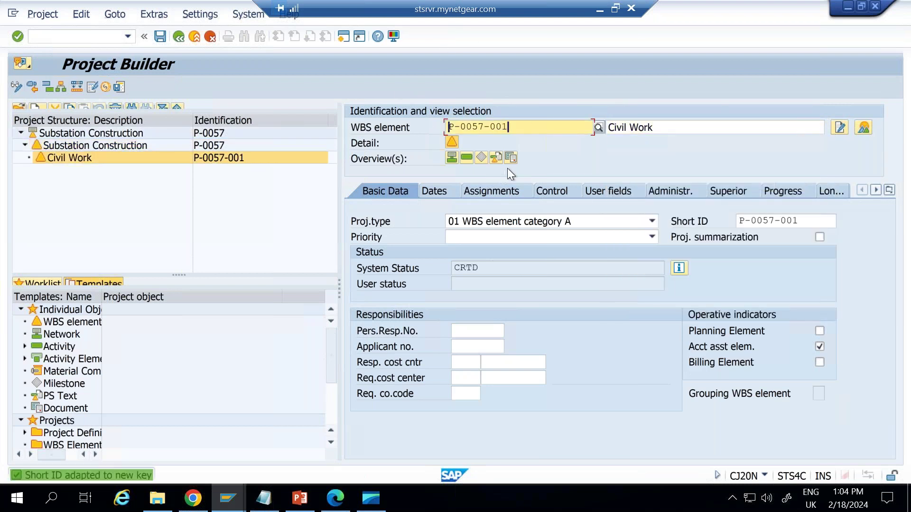
Create WBS element P-0057-002 with the description MEchanical work beneath the top Substation Construction WBS element
right_click(87, 149)
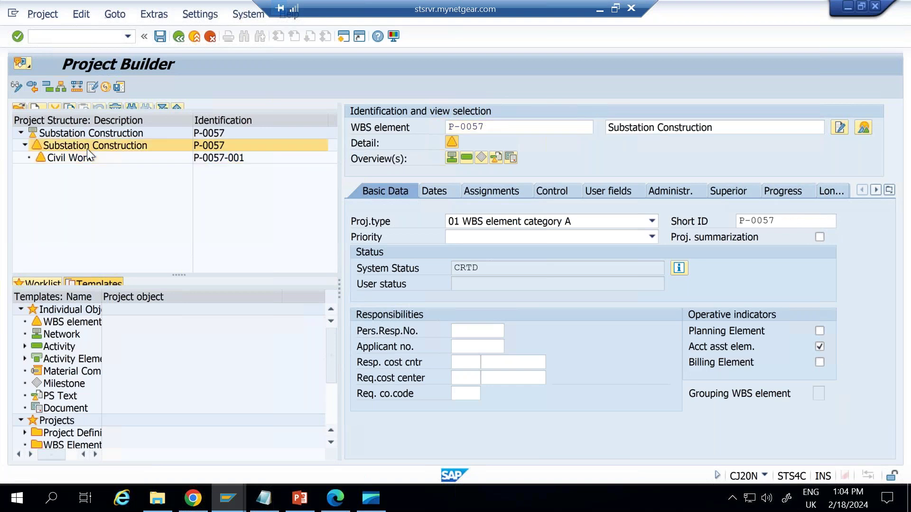
mouse_move(177, 160)
click(246, 161)
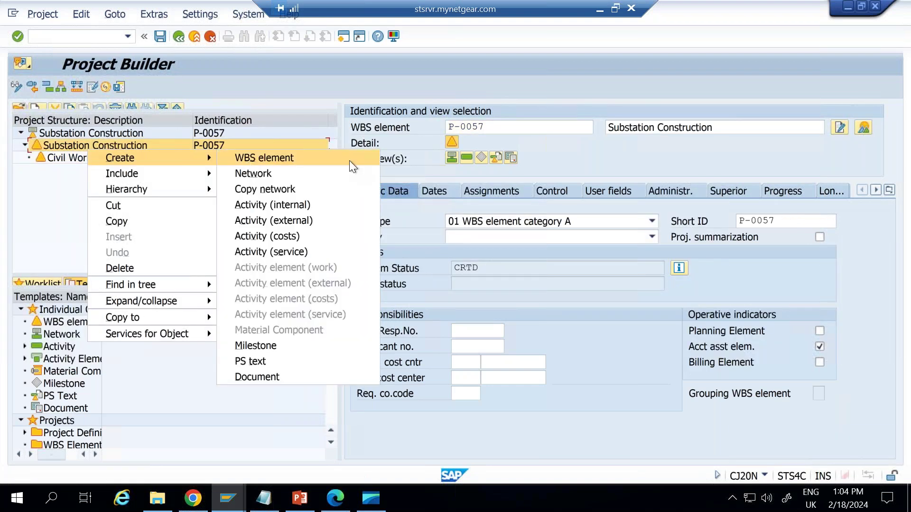
click(534, 124)
key(shift+Home)
key(ctrl+c)
text(P-0057-002)
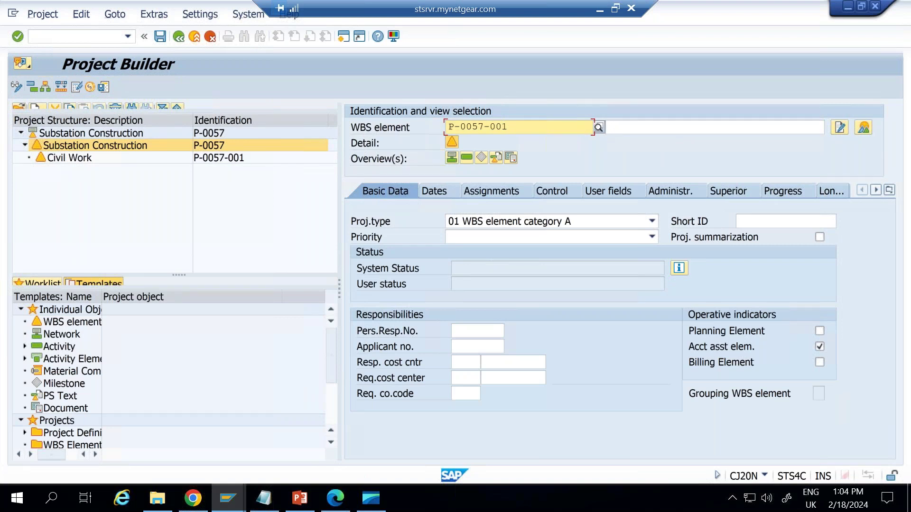
key(Tab)
text(MEch)
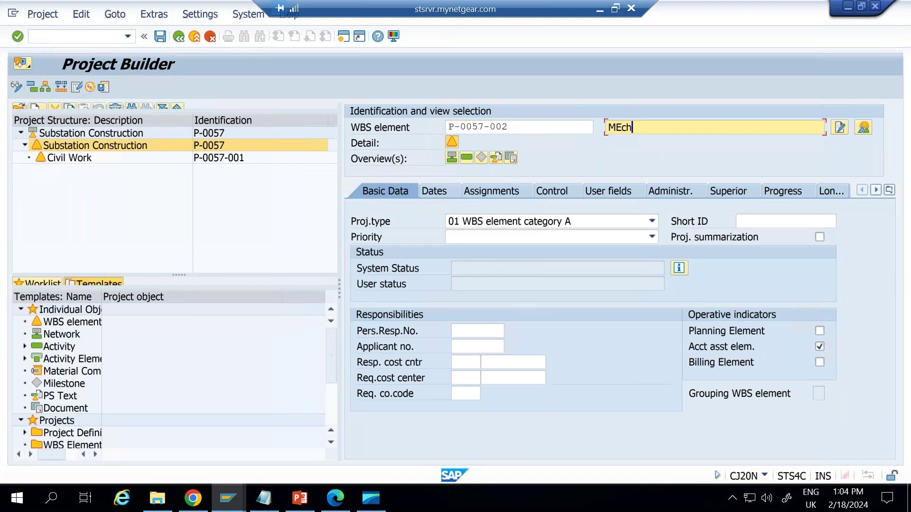
text(anical work)
key(Return)
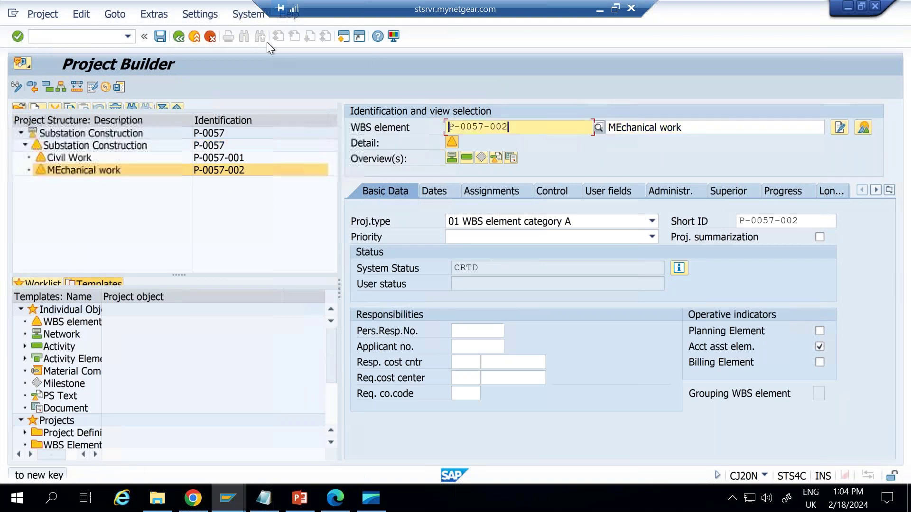
Create WBS element P-0057-003, described as Electrical Work, beneath the top Substation Construction WBS element, and save the project without leaving it
click(114, 147)
right_click(113, 147)
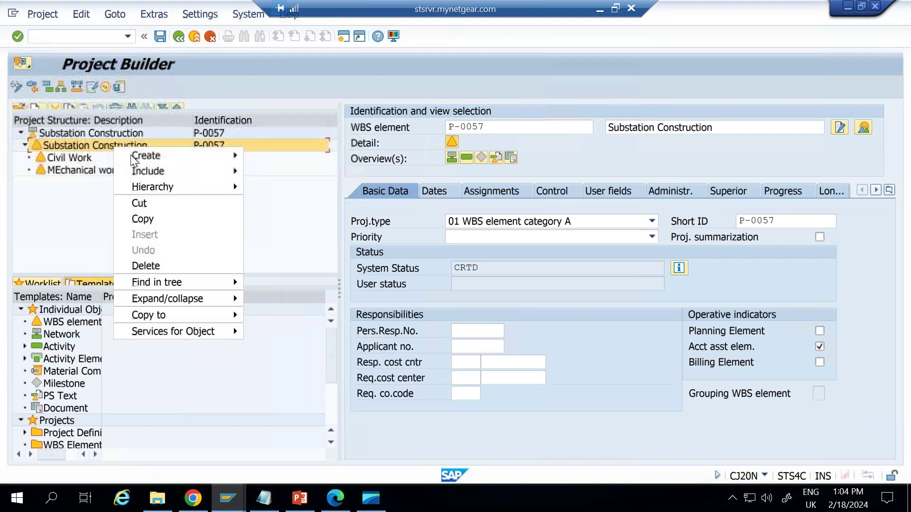
mouse_move(228, 155)
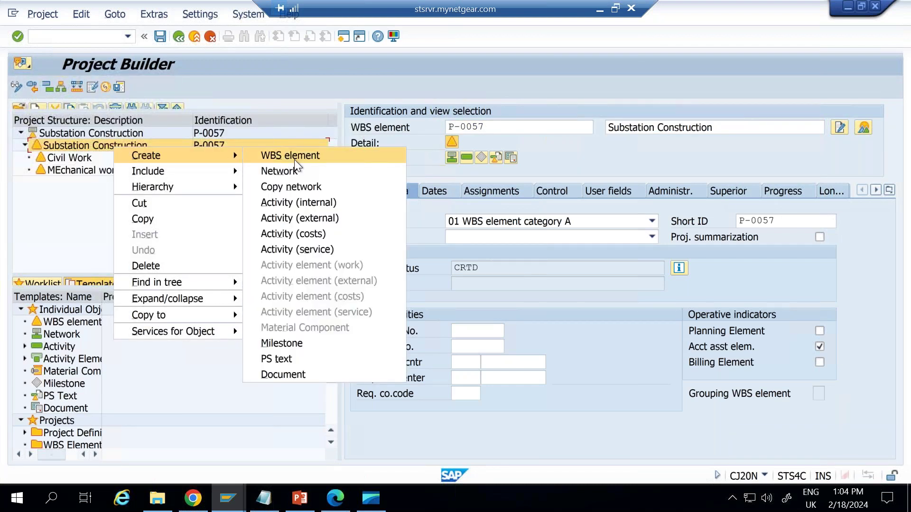
click(294, 157)
click(539, 128)
text(1)
key(BackSpace)
text(-001)
key(BackSpace)
text(3)
key(Tab)
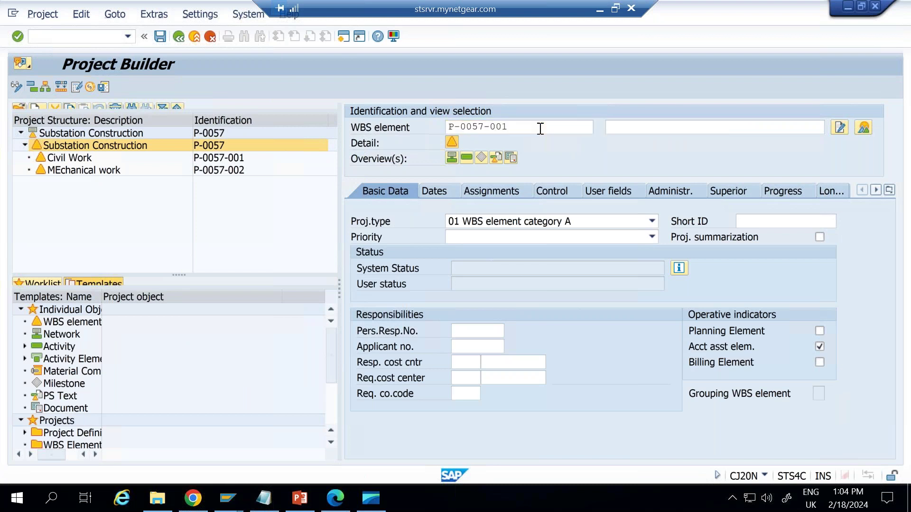
text(Electri)
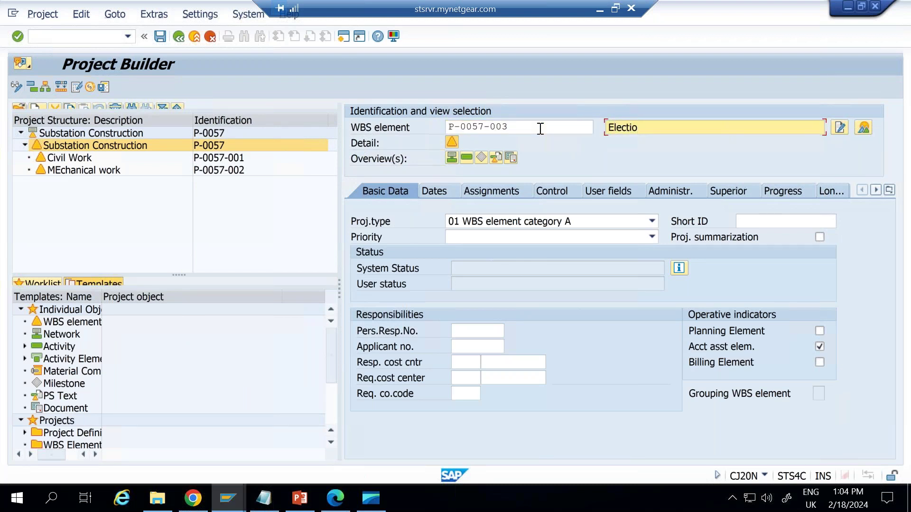
key(BackSpace)
key(BackSpace)
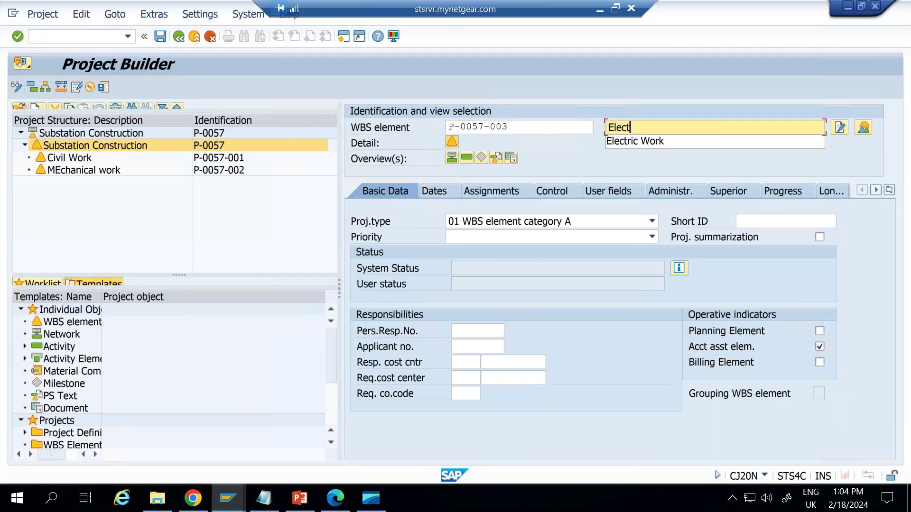
text(rical Work)
key(Return)
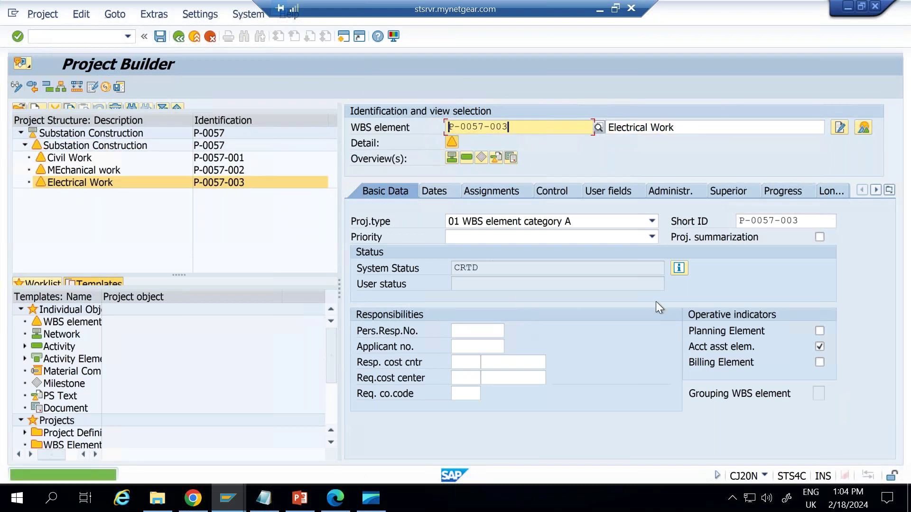
click(117, 87)
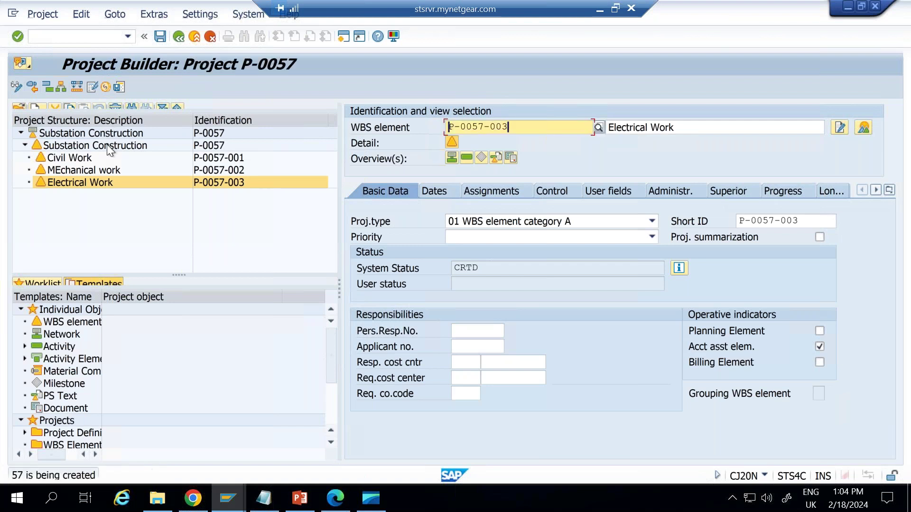
Open the top WBS element P-0057 to pick up its identifier, and switch to the session showing building 0001/2000/1's assignments
click(100, 146)
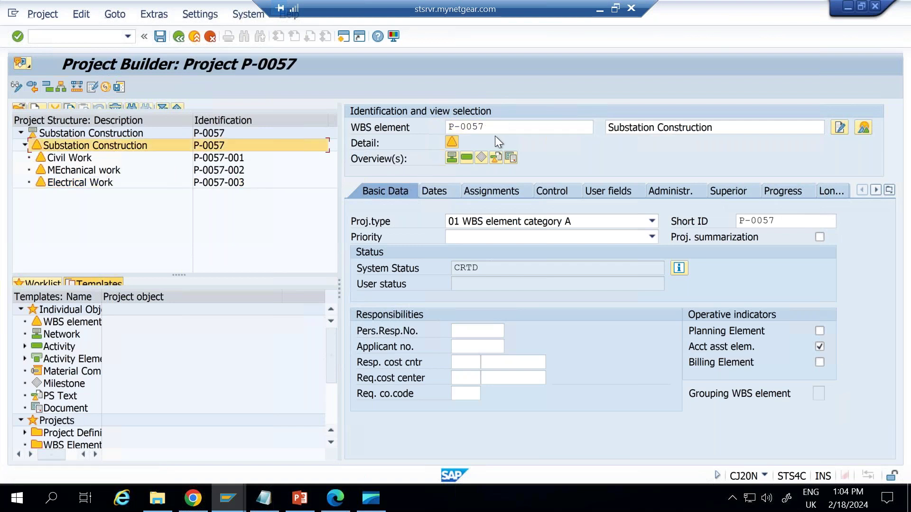
double_click(474, 126)
key(alt+shift)
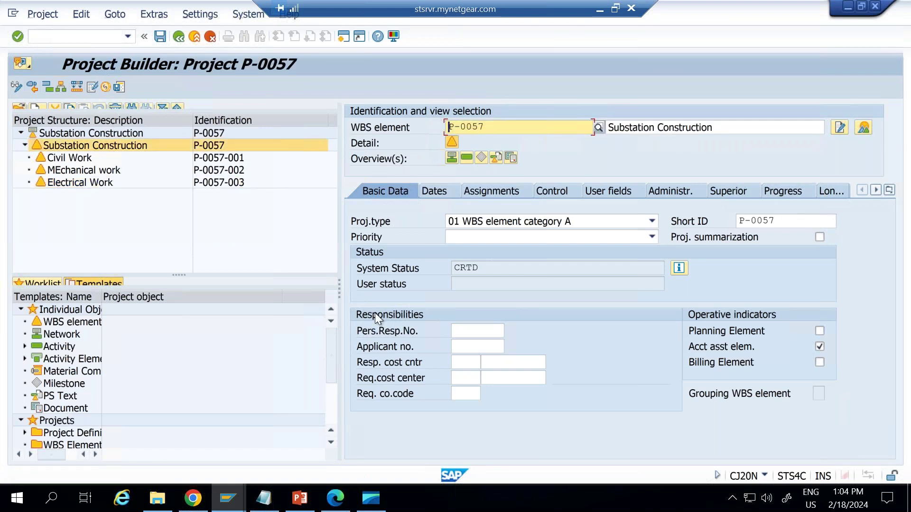
click(227, 497)
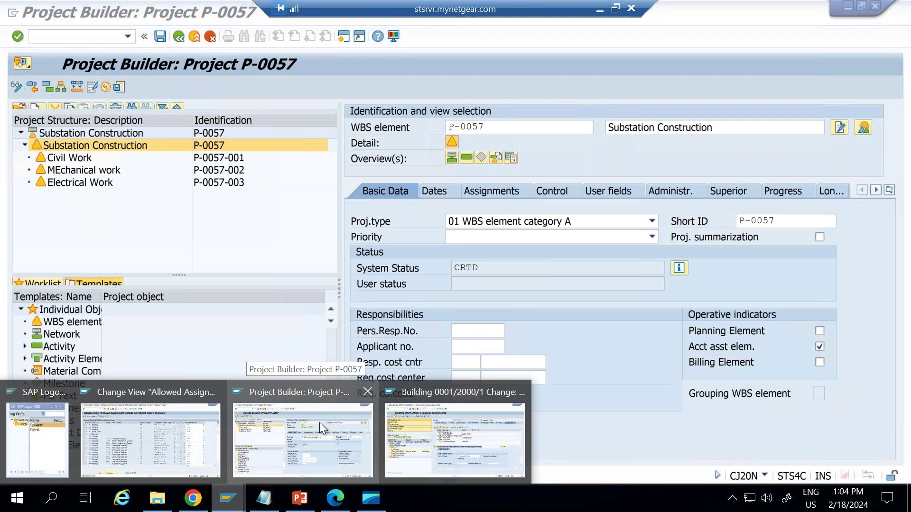
click(454, 423)
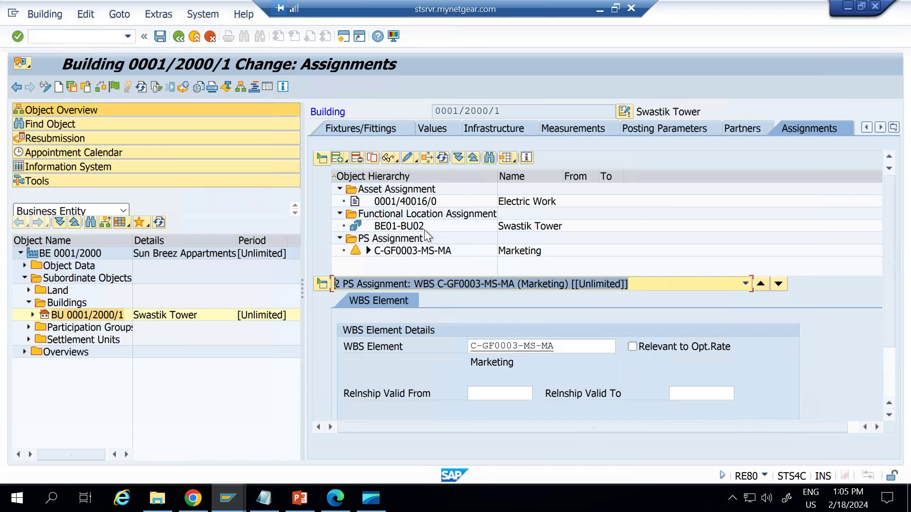
Remove the PS assignment of WBS element C-GF0003-MS-MA from building 0001/2000/1
click(393, 250)
click(391, 288)
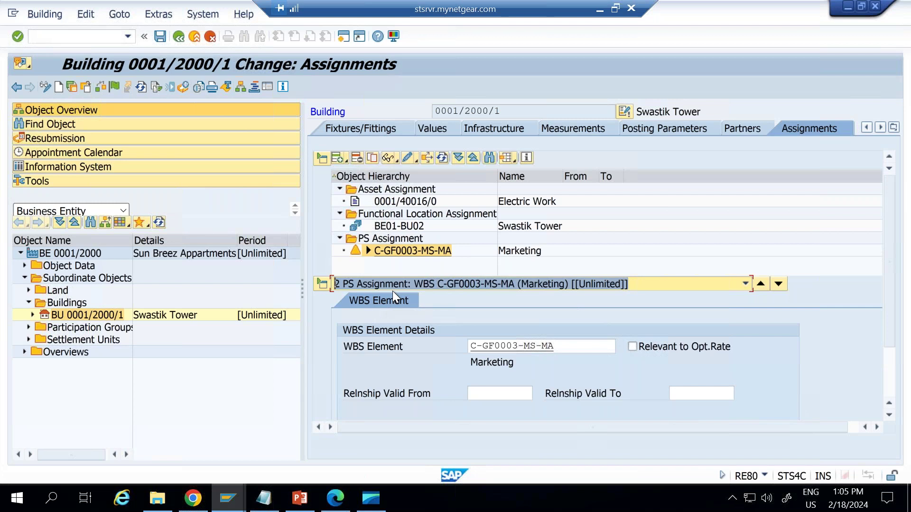
click(357, 158)
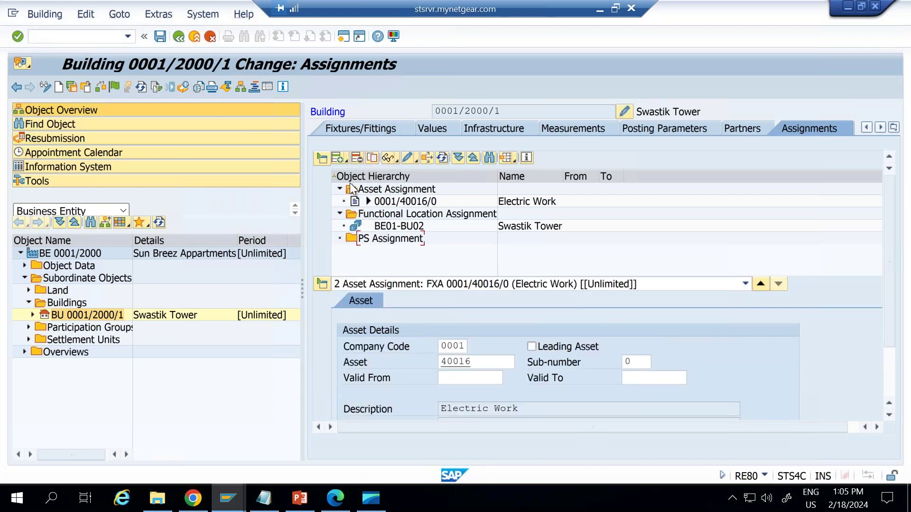
Assign WBS element P-0057 (Substation Construction) to the building, leaving the validity dates blank, and save the building
click(344, 161)
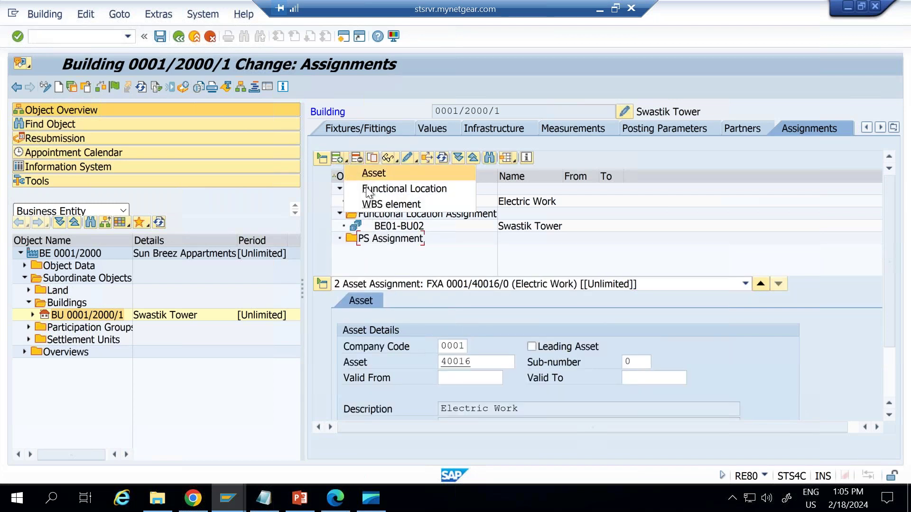
click(372, 202)
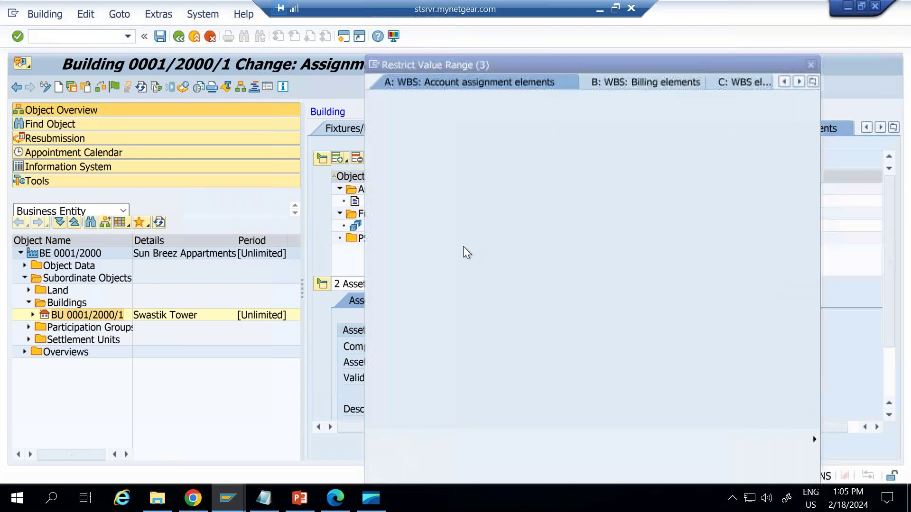
key(ctrl+v)
key(Return)
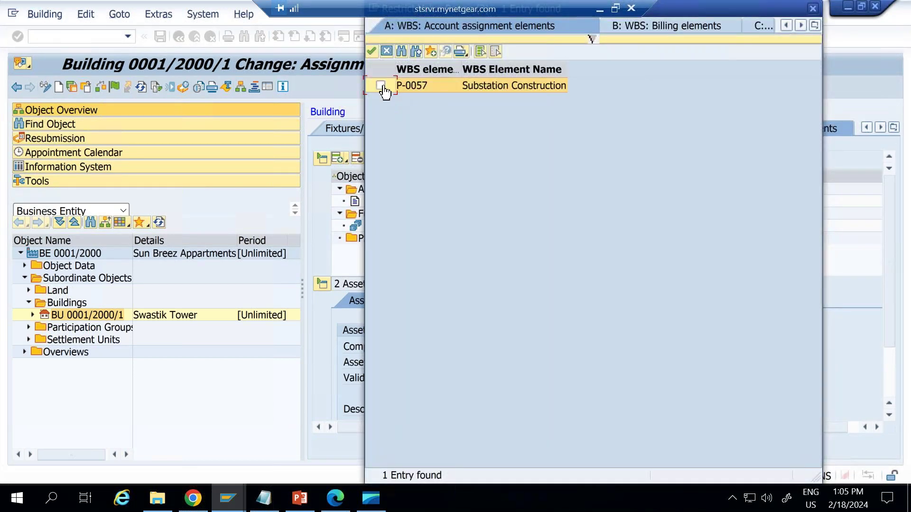
click(380, 85)
click(371, 53)
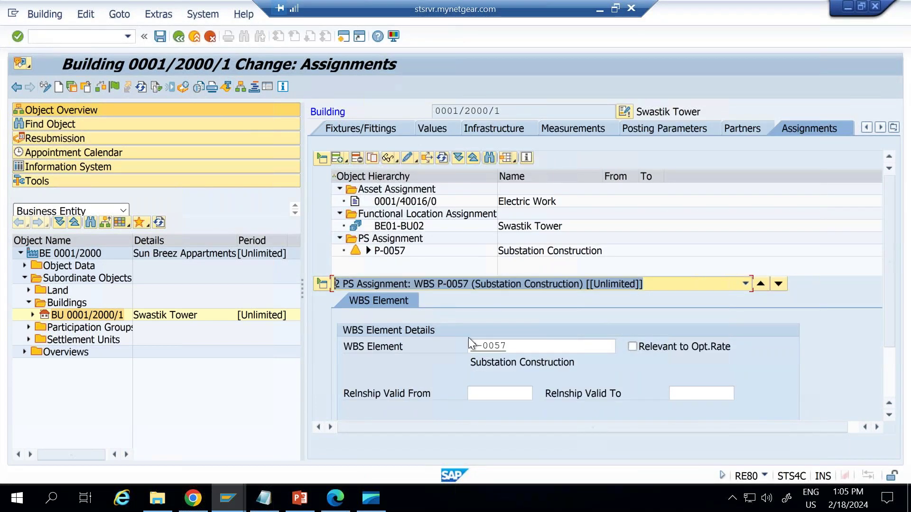
click(484, 394)
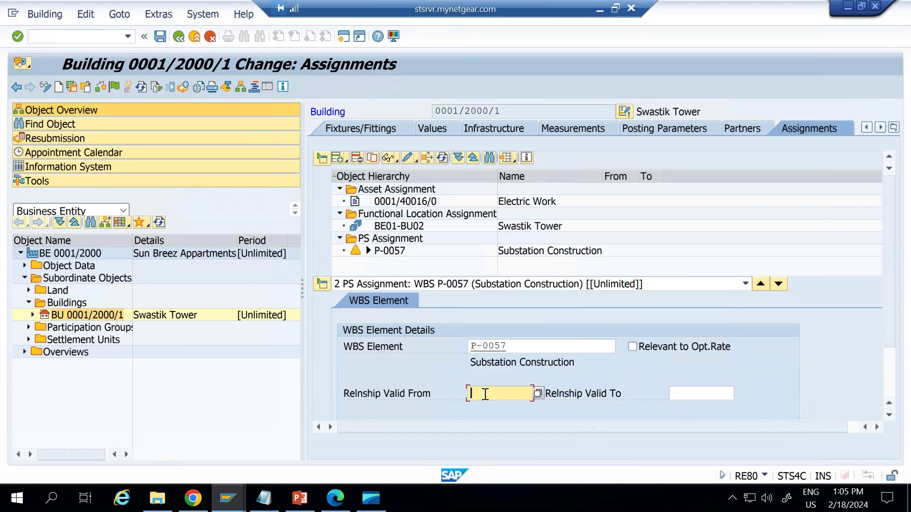
key(Tab)
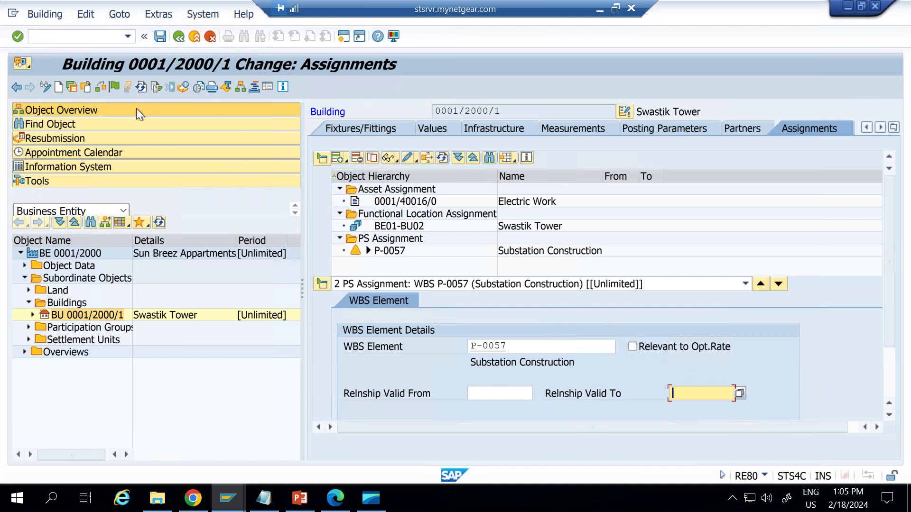
click(153, 35)
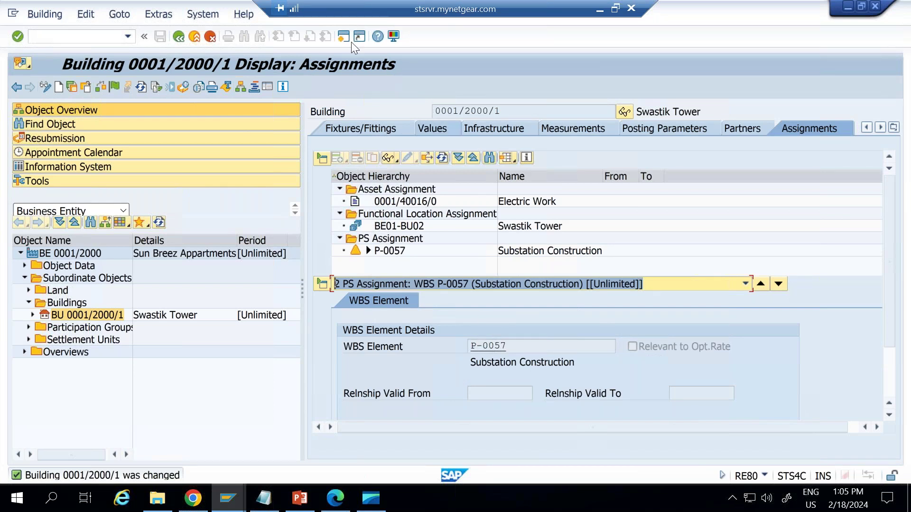
mouse_move(480, 282)
mouse_down()
mouse_move(306, 348)
mouse_move(573, 369)
mouse_move(451, 271)
mouse_up()
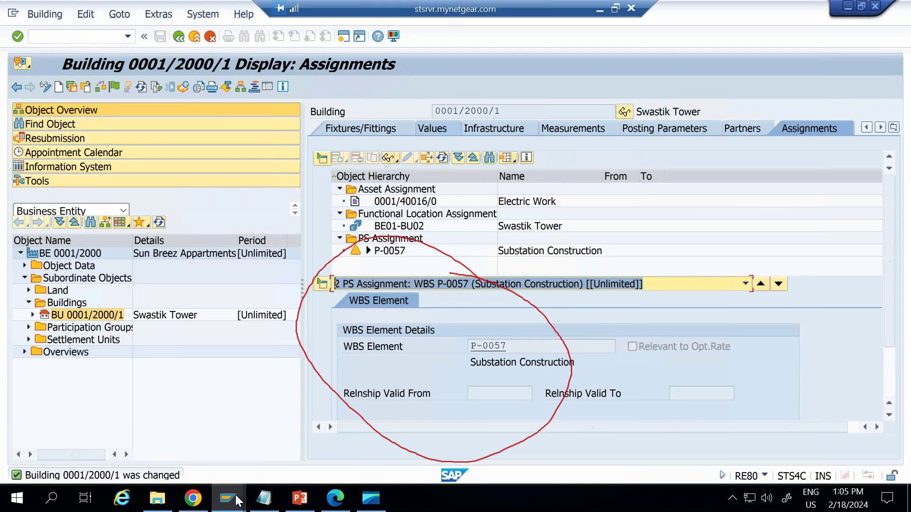
Return to project P-0057 and review the top WBS element's assignments, control data, user fields and administration data
mouse_move(243, 491)
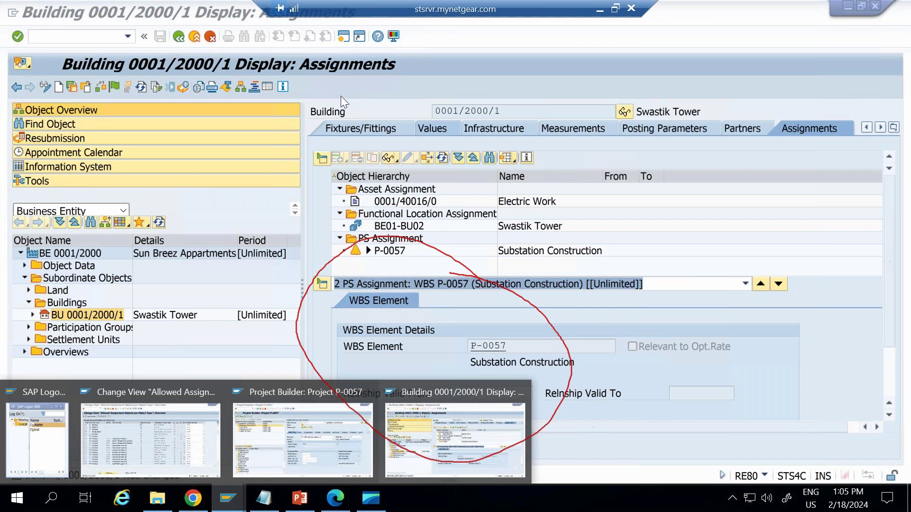
click(293, 462)
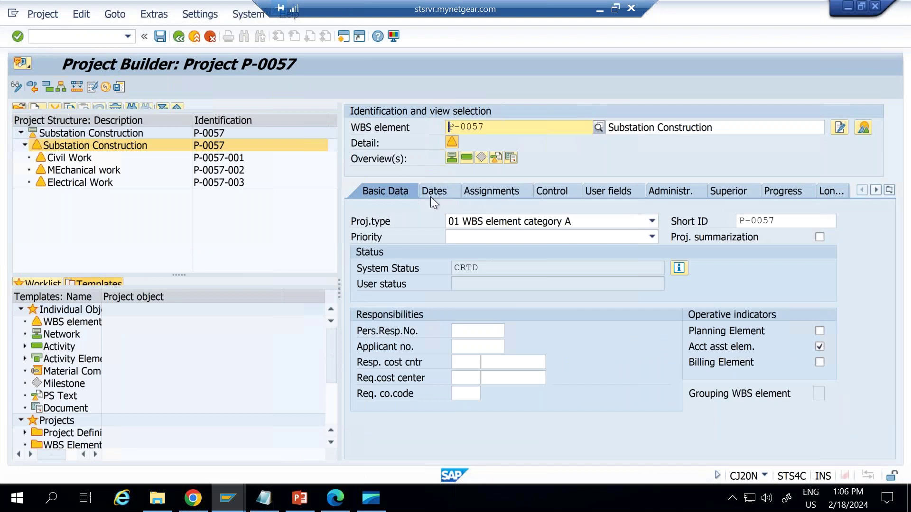
click(563, 193)
click(498, 193)
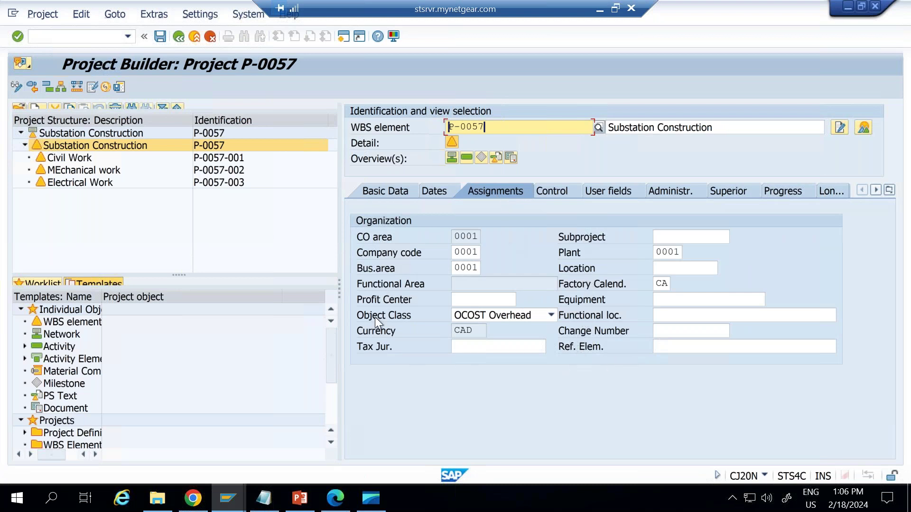
click(553, 187)
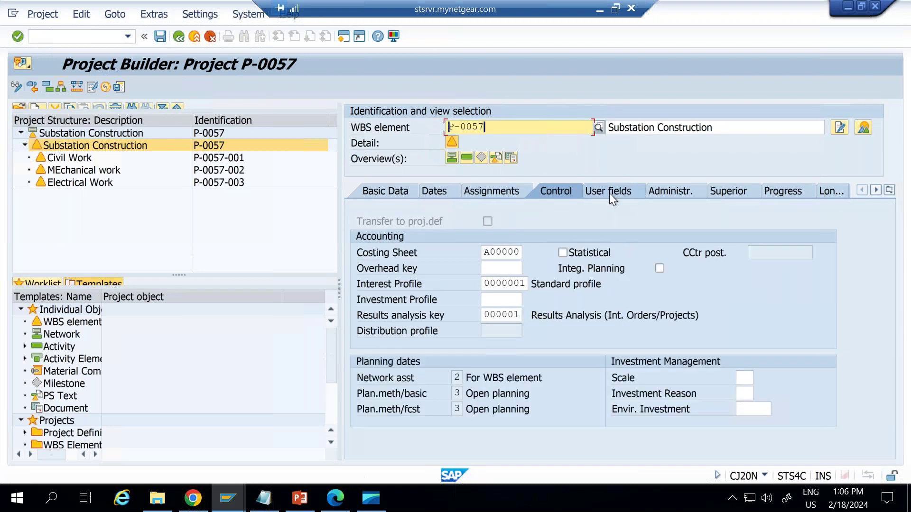
click(608, 190)
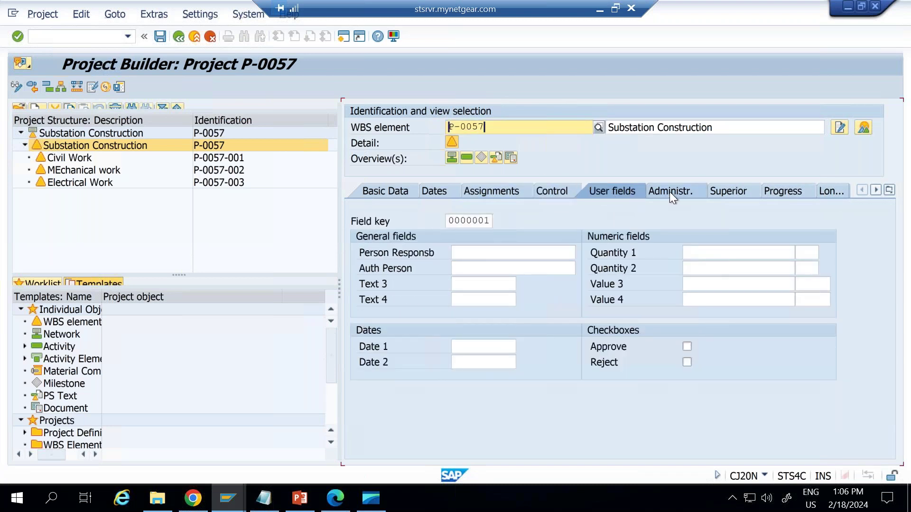
click(670, 195)
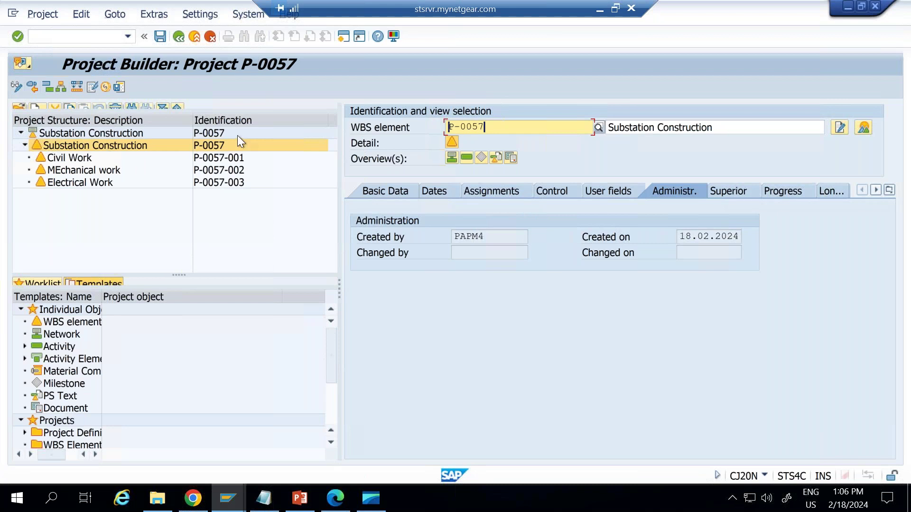
Start SE16N in a new session and bring up the selection fields of table PRPS
click(343, 35)
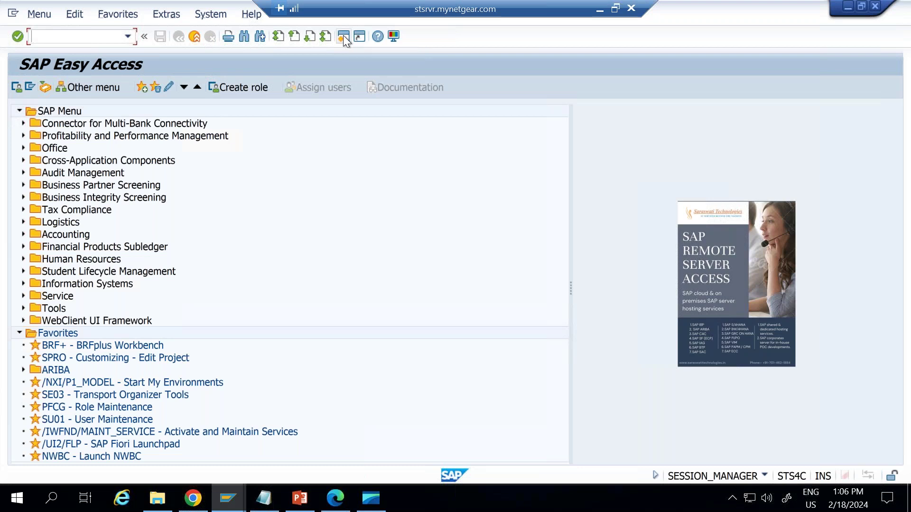
text(se16n)
key(Return)
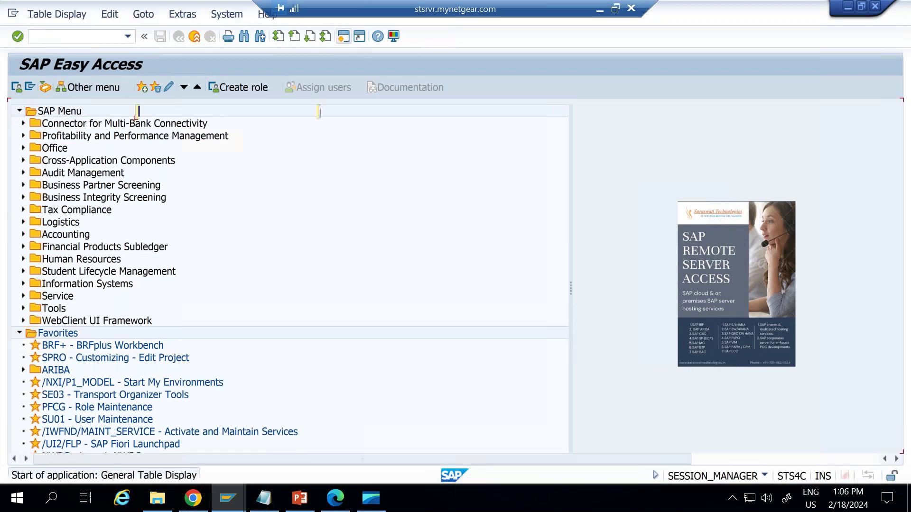
text(prp)
key(Return)
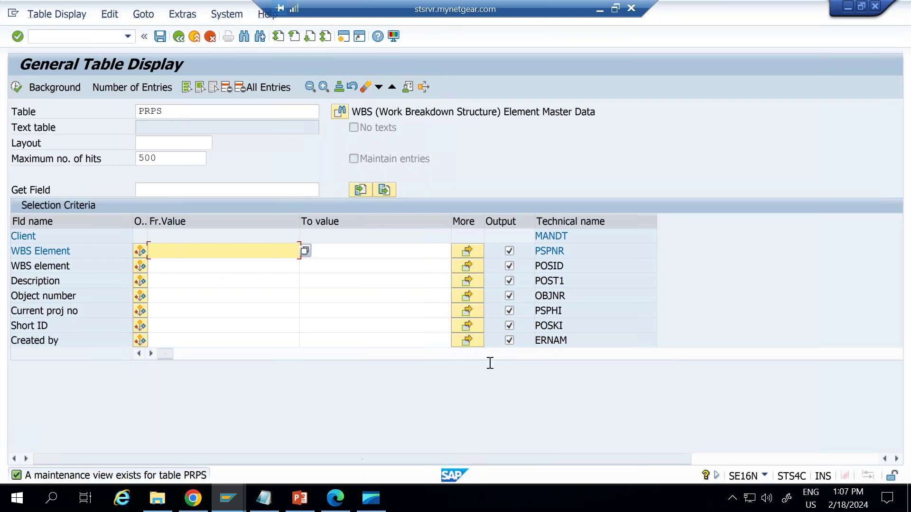
Replace the table name with VIBDBU and load the building table's selection fields
click(184, 112)
key(BackSpace)
key(BackSpace)
key(BackSpace)
key(BackSpace)
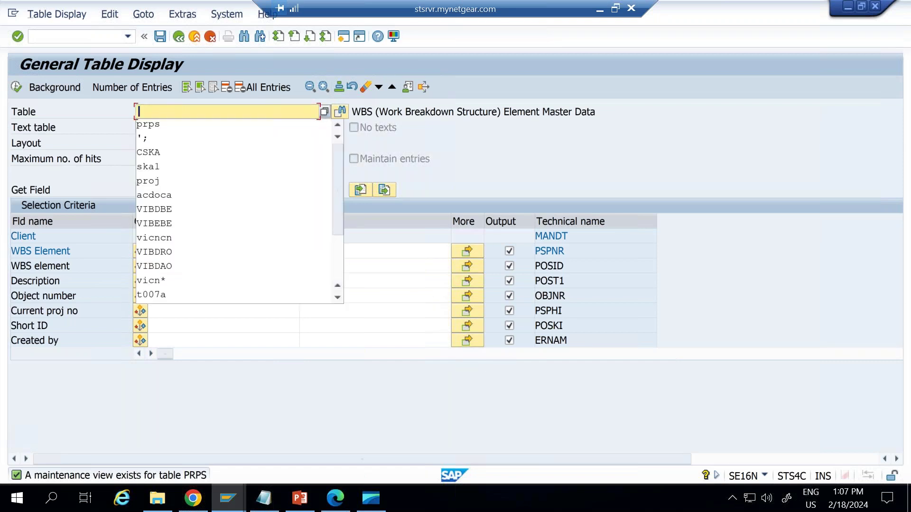
text(vi)
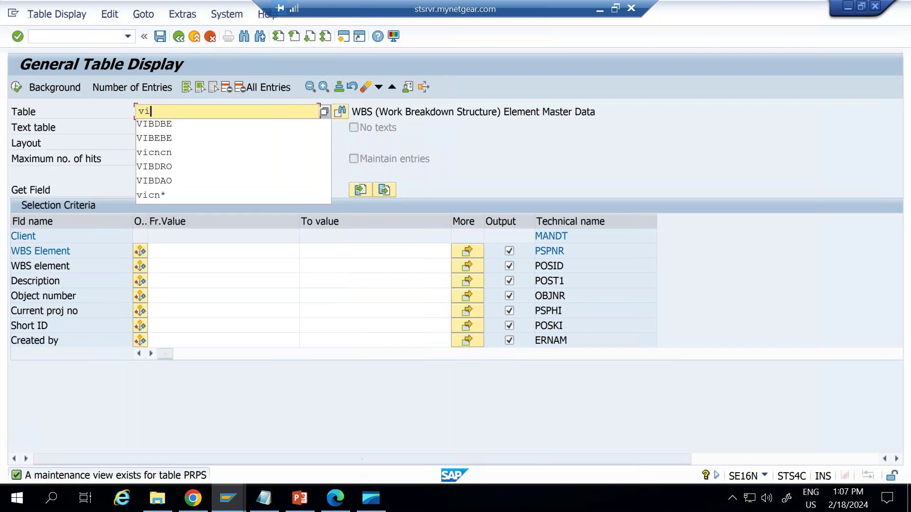
text(bdbu)
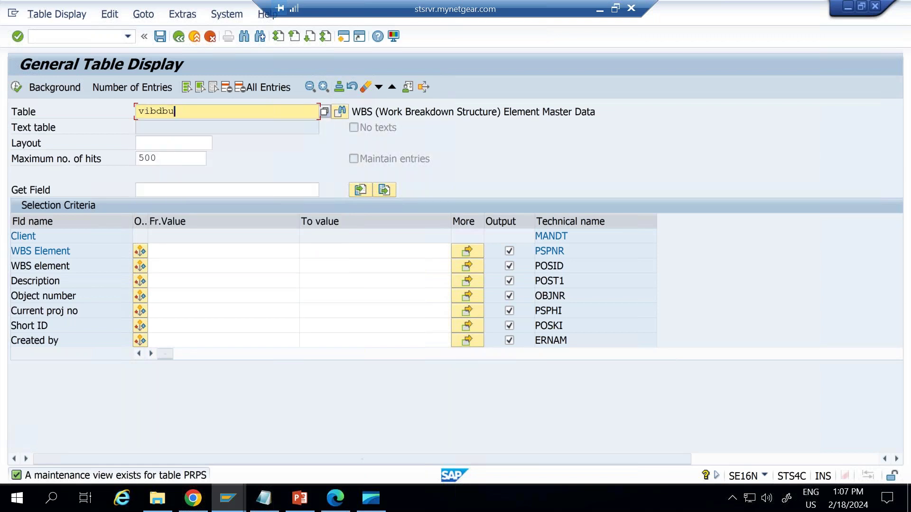
key(Return)
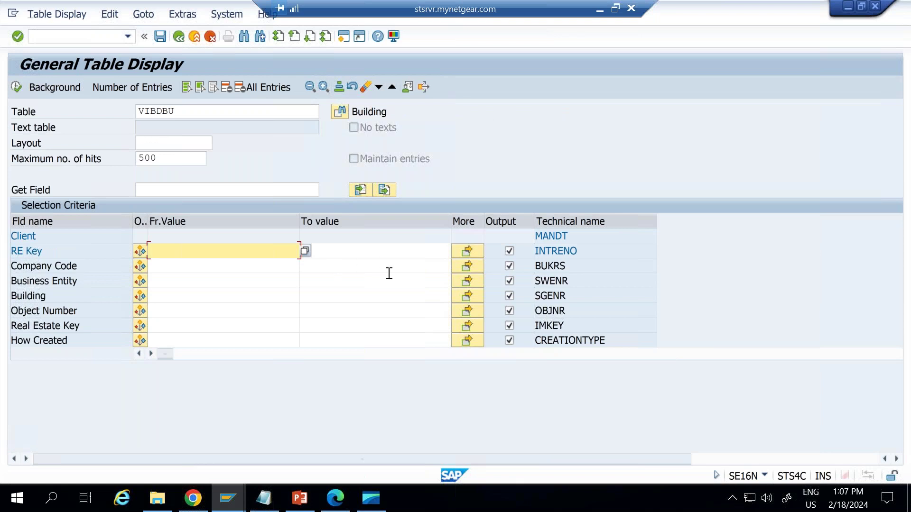
Search the VIBDBU table's fields for WBS, and return to the Project Builder session for P-0057
click(361, 190)
text(WBS)
key(Return)
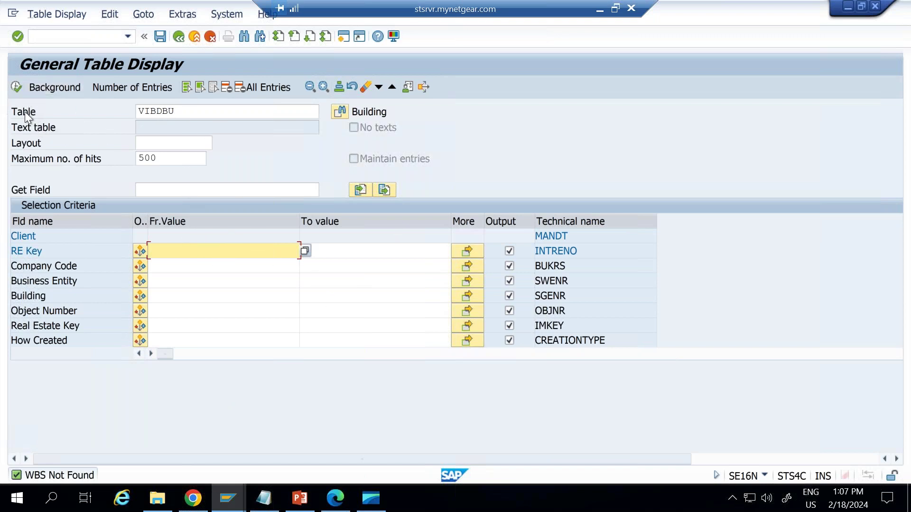
key(alt+Tab)
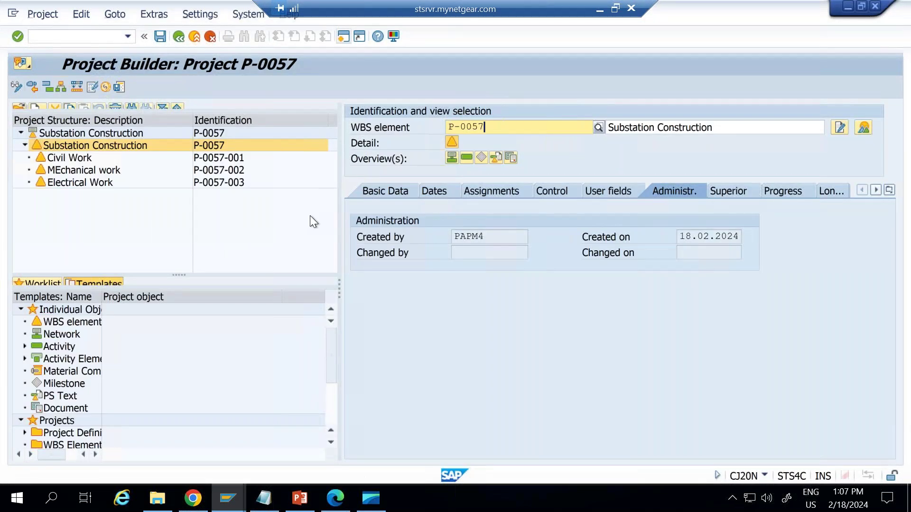
key(alt+Tab)
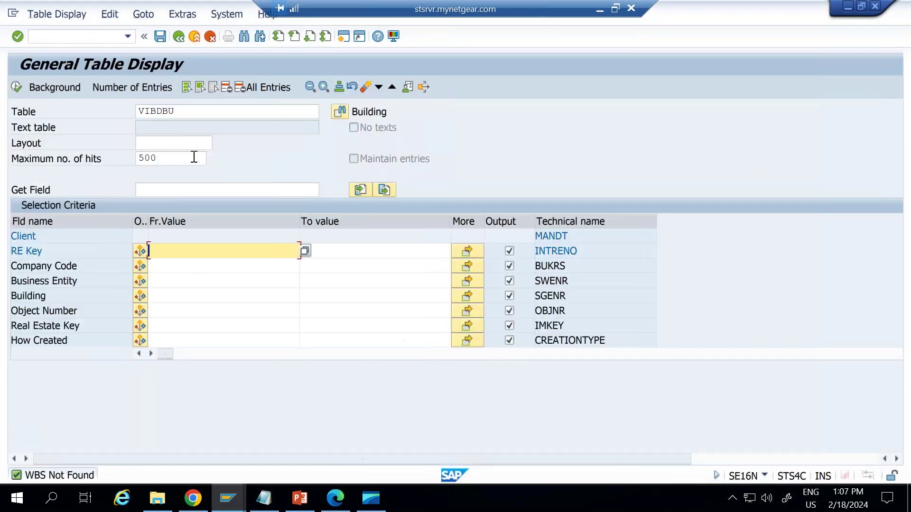
key(alt+Tab)
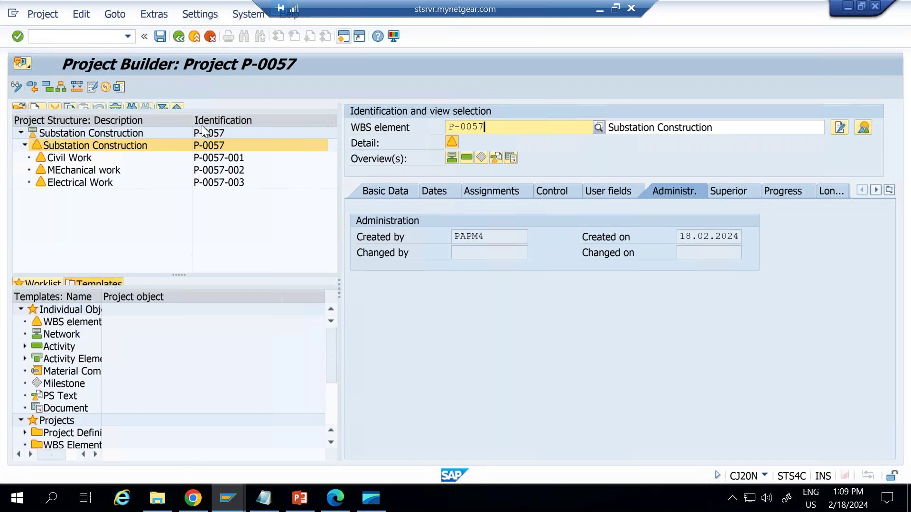
Switch to PowerPoint and correct the small box's text on slide 12 to Construction Of Substation
click(308, 502)
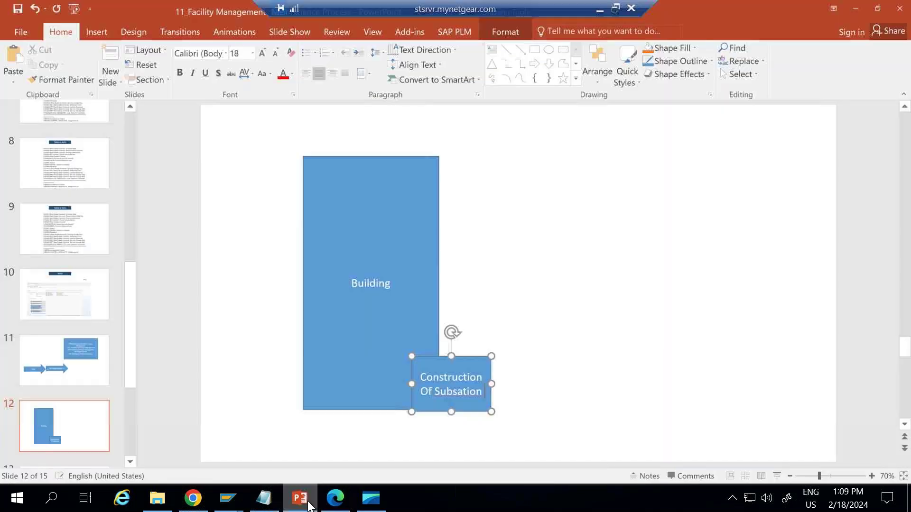
right_click(465, 394)
key(Return)
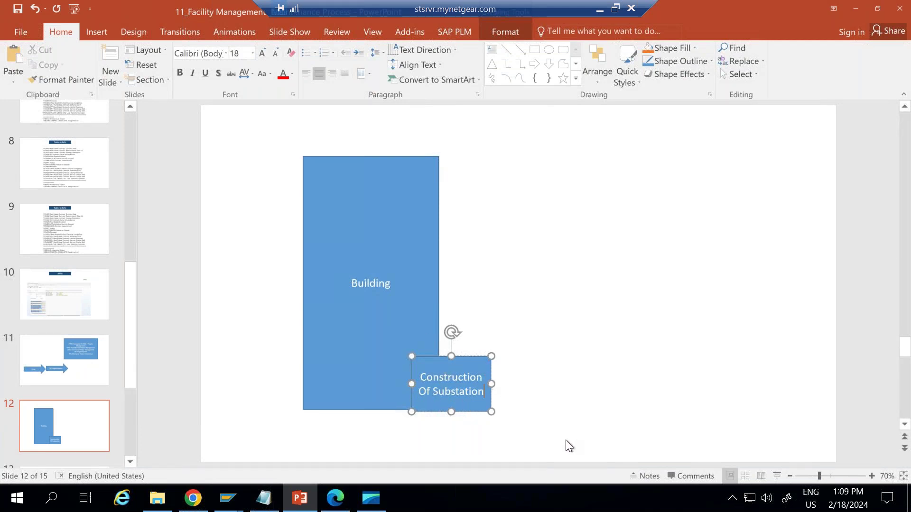
mouse_move(229, 497)
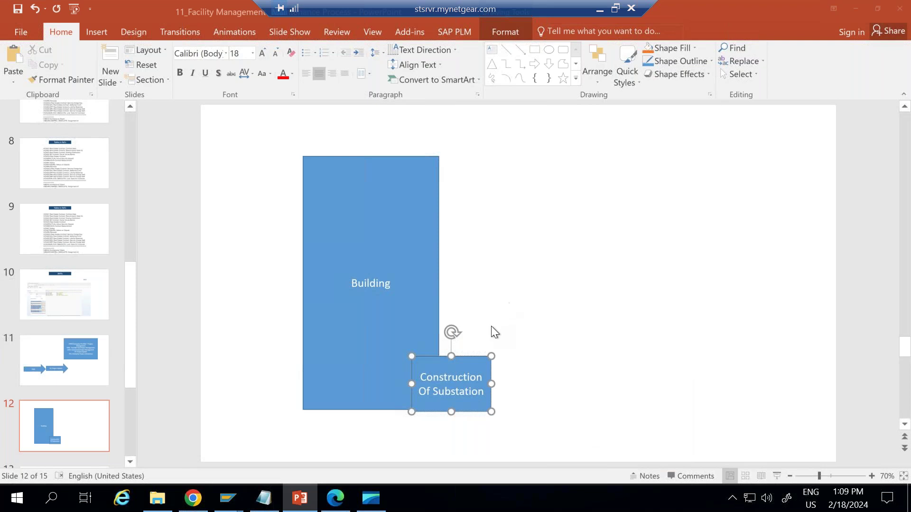
click(441, 119)
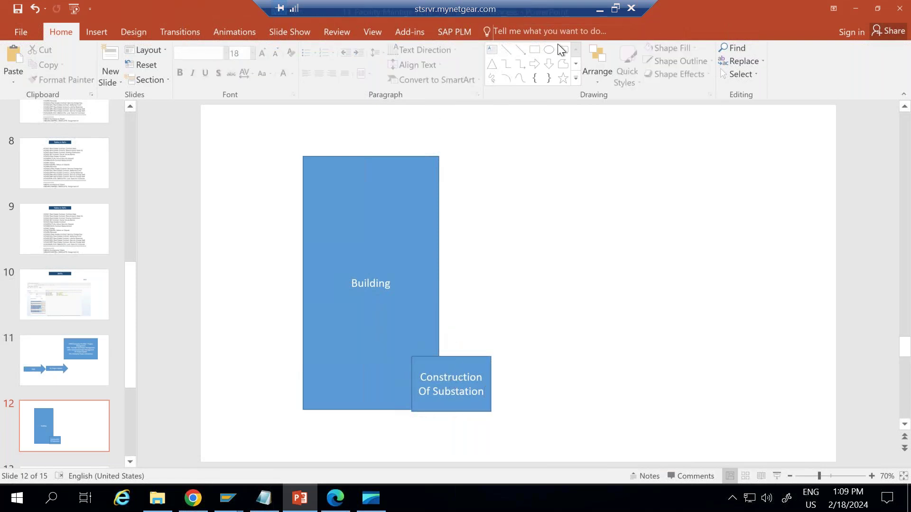
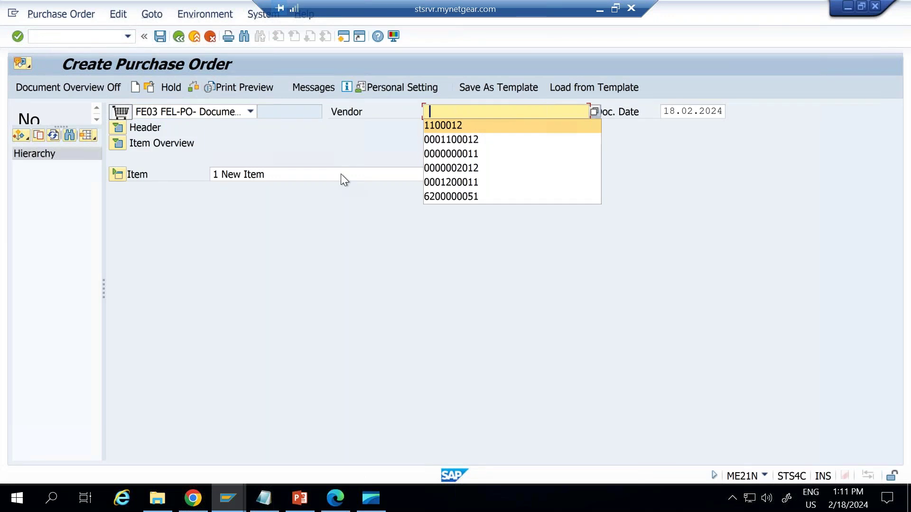
Enter the test vendor in the FE03 purchase order, with purchasing organization 0001, purchasing group 001 and company code 0001
key(Return)
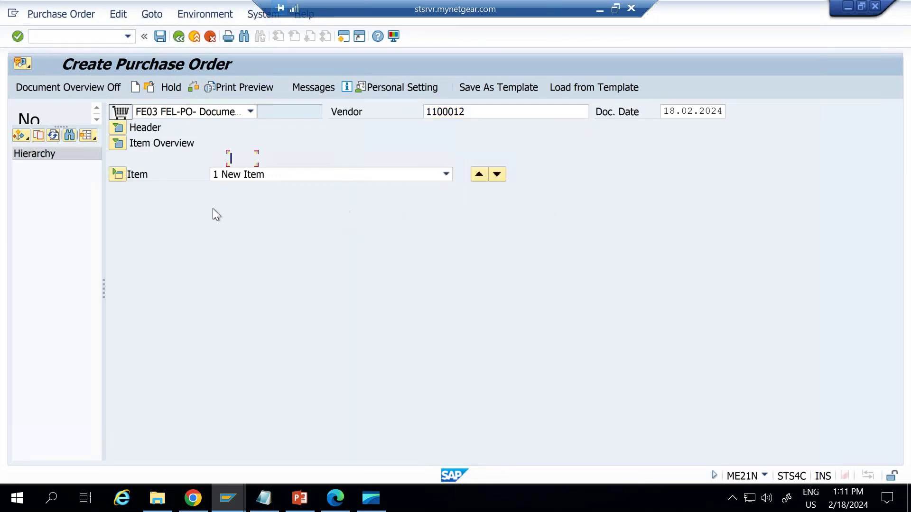
click(242, 158)
click(243, 171)
click(239, 174)
click(242, 190)
key(Down)
key(Return)
key(Return)
Show the item overview and give the first item account assignment category P (Project) and item category D (Service)
click(116, 283)
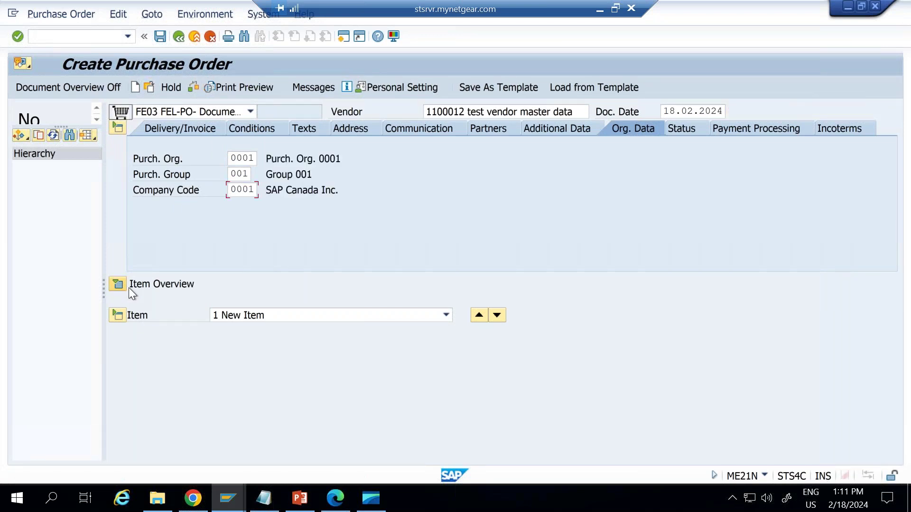
click(199, 315)
click(211, 315)
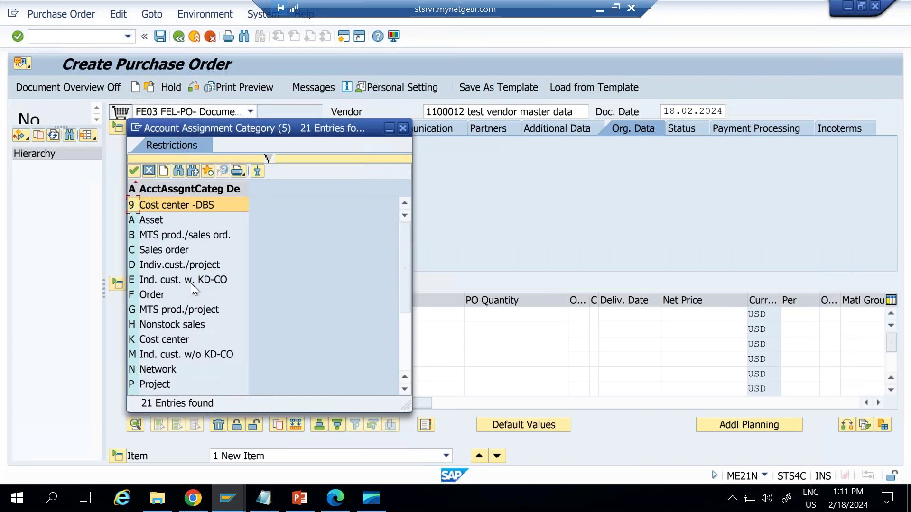
double_click(150, 385)
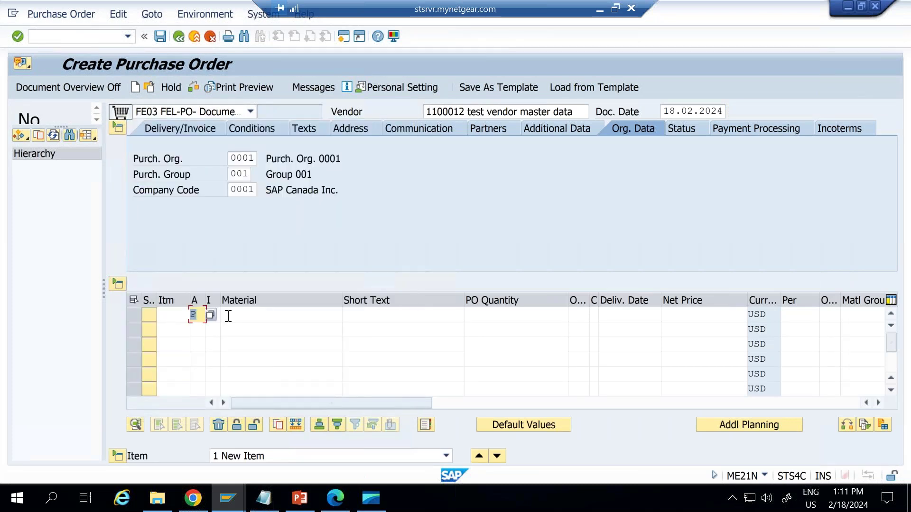
click(214, 316)
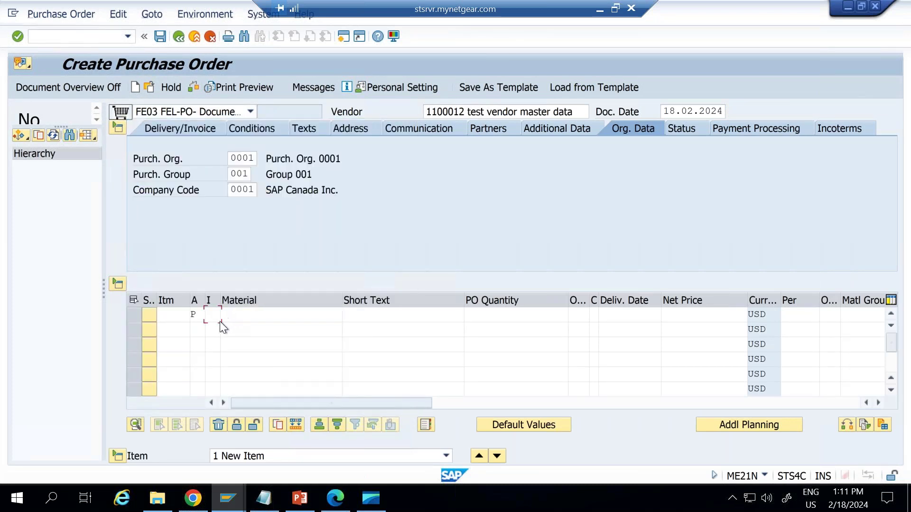
key(F4)
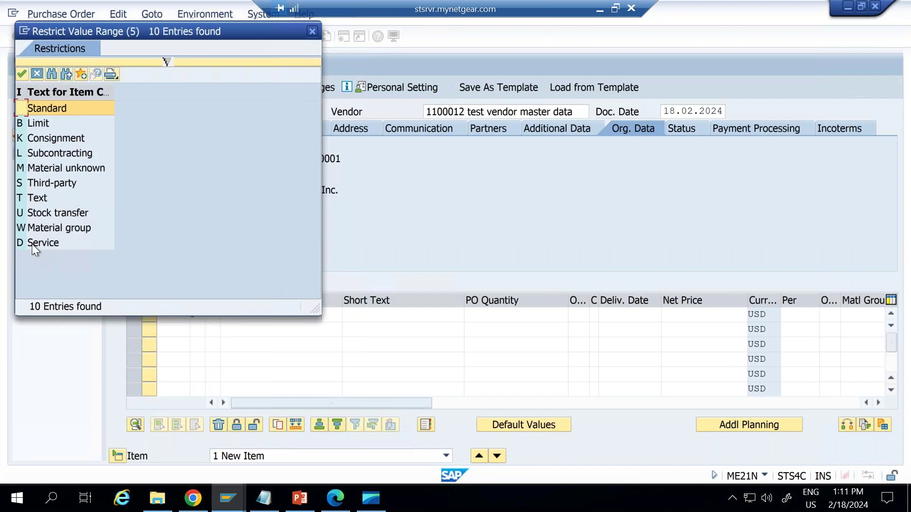
double_click(43, 243)
Try to enter Electrical work as the first item's material, and clear the material entry
click(304, 317)
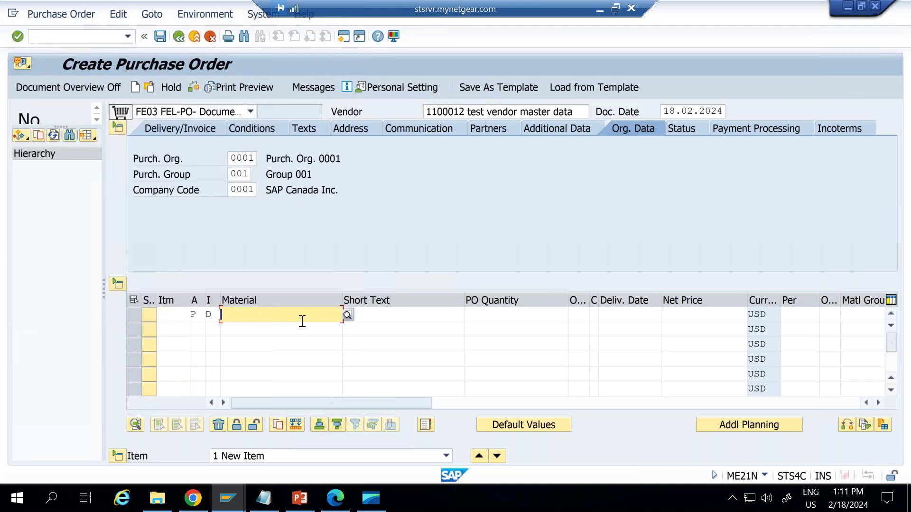
text(Electrical work)
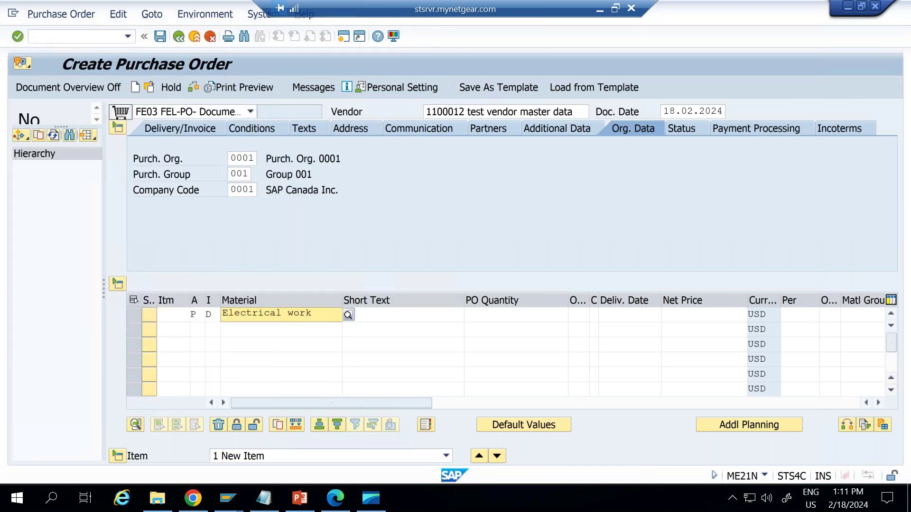
key(Return)
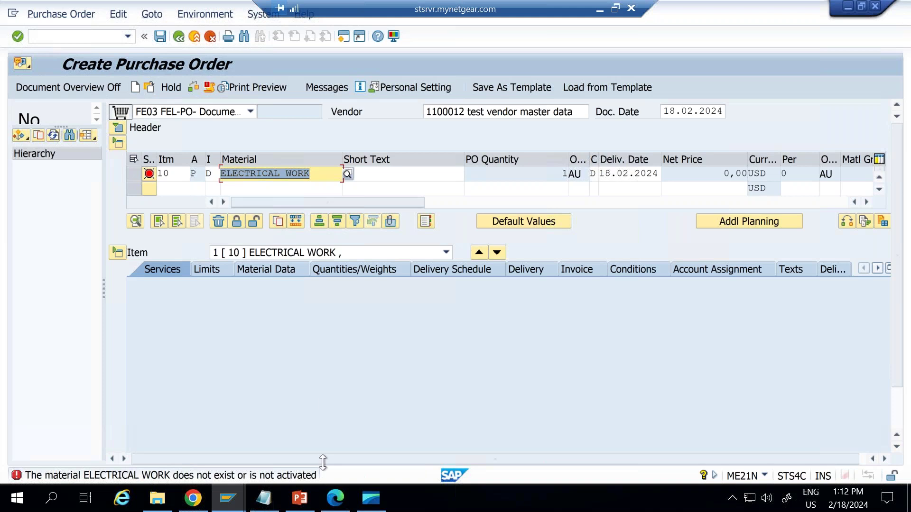
key(Delete)
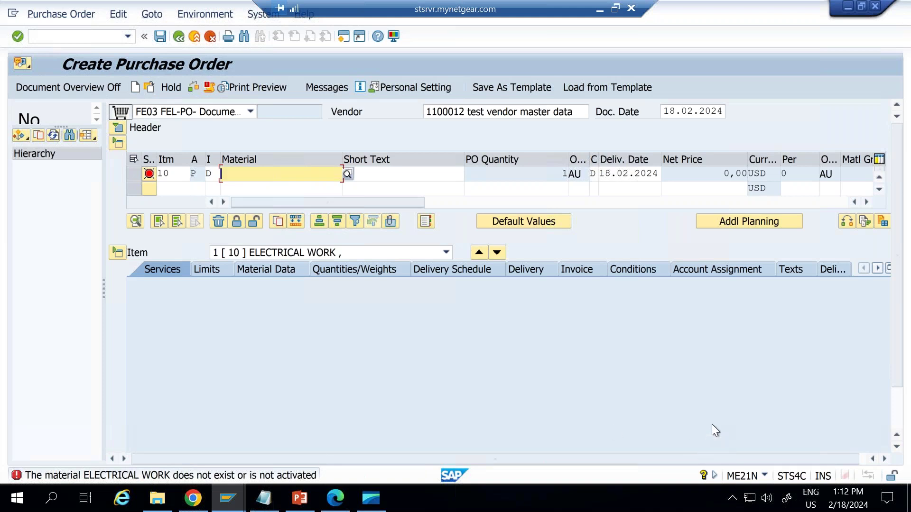
Enter Electrical work as the short text of purchase order item 10
key(Tab)
text(Electrical ow)
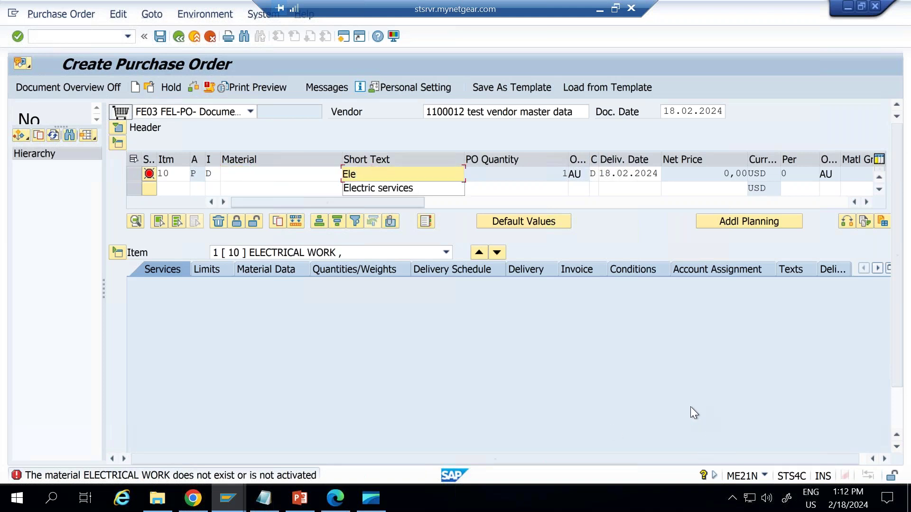
key(BackSpace)
key(BackSpace)
text(w)
key(Return)
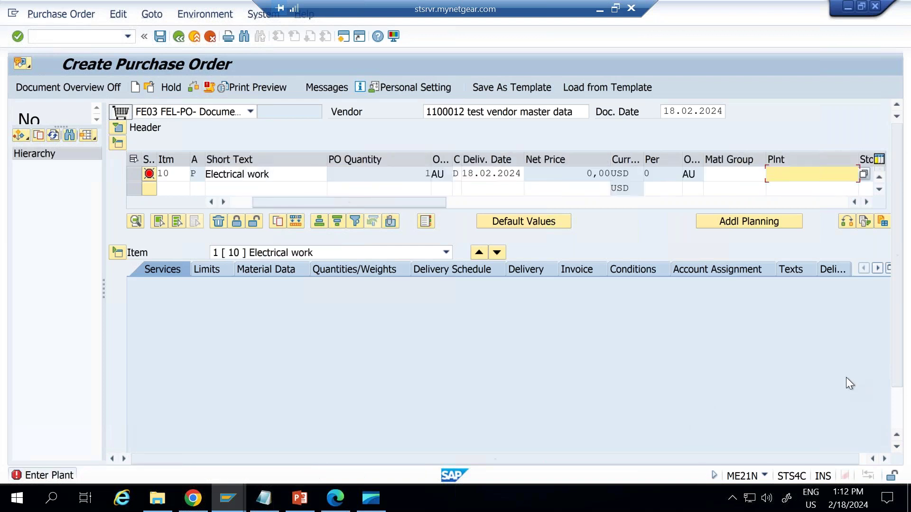
Enter 001 as the plant of the Electrical work item and open the list of possible plants
text(001)
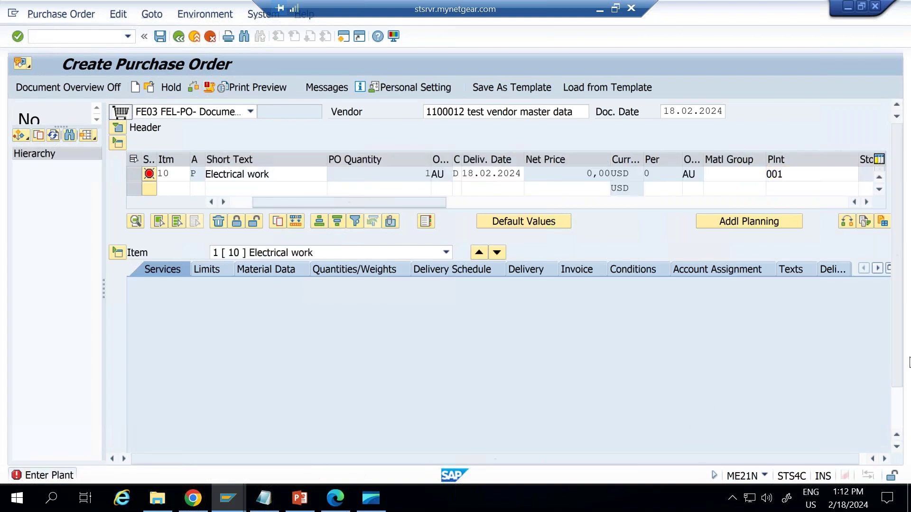
key(F4)
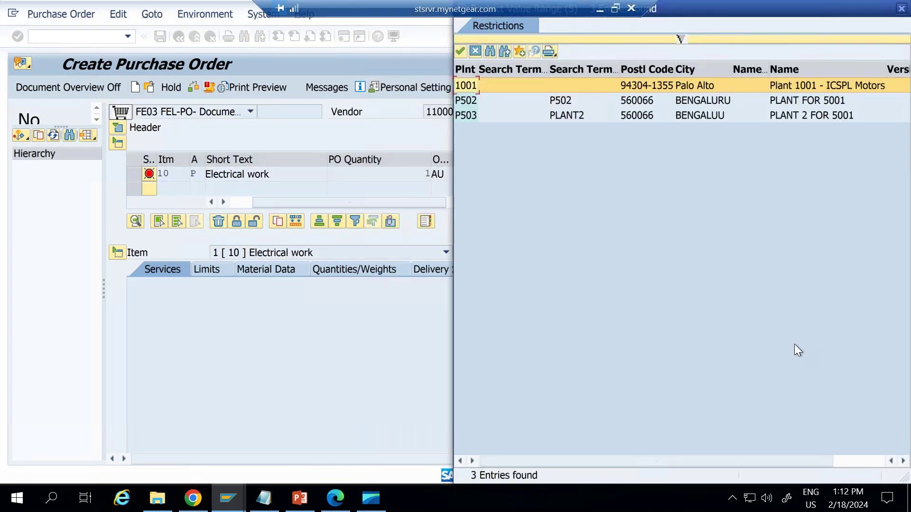
Set the Electrical work item's plant to 0001 and its material group to 01
key(Escape)
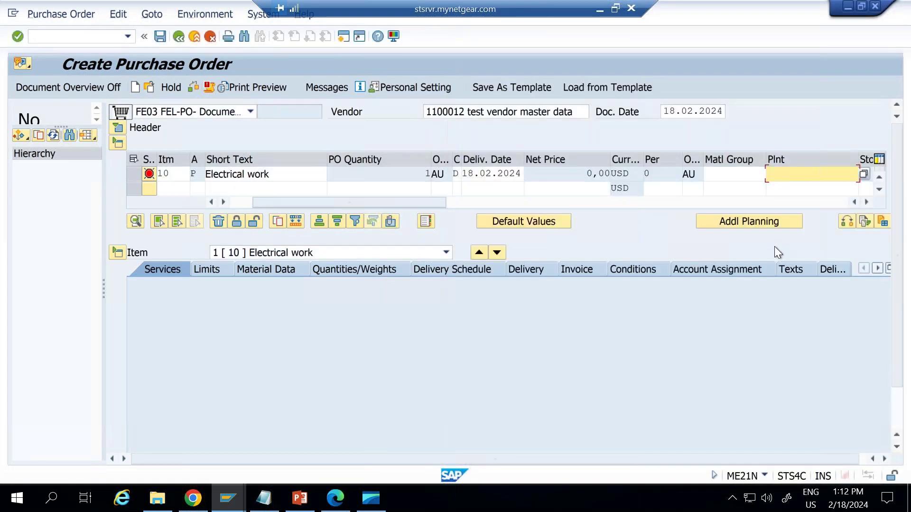
text(0001)
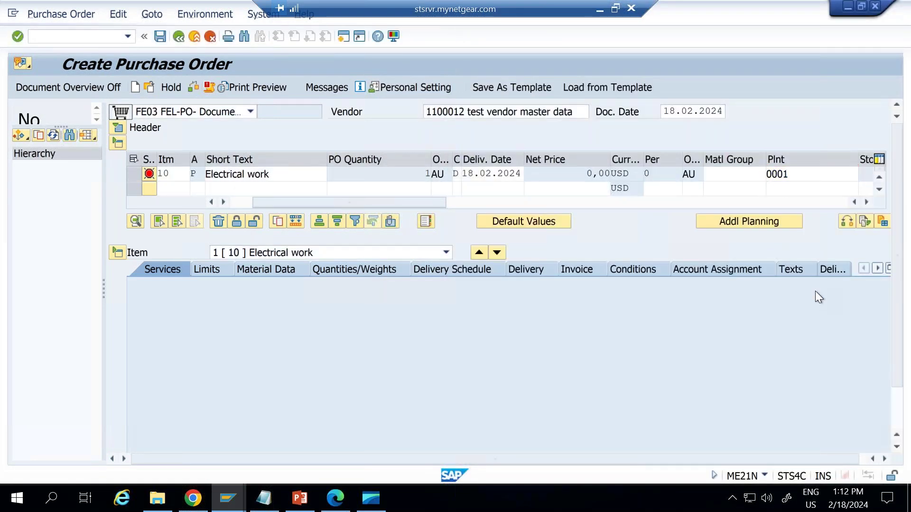
key(Return)
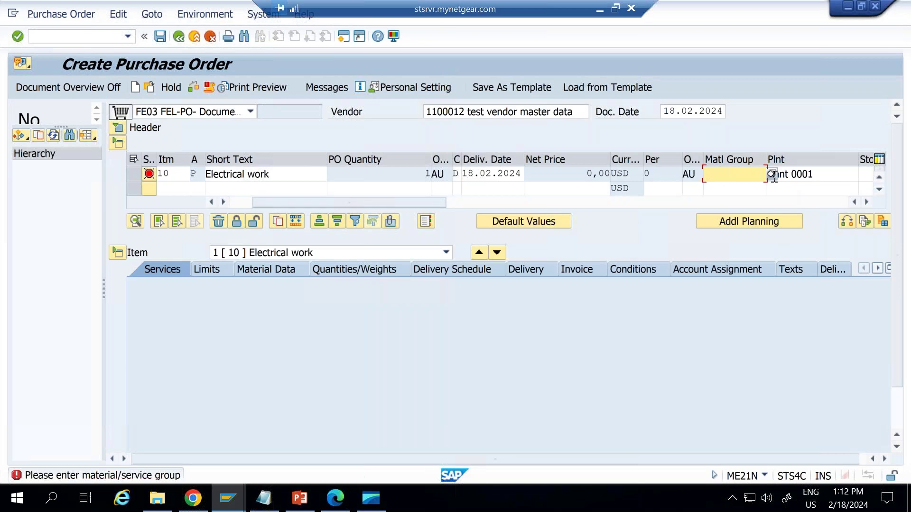
click(771, 175)
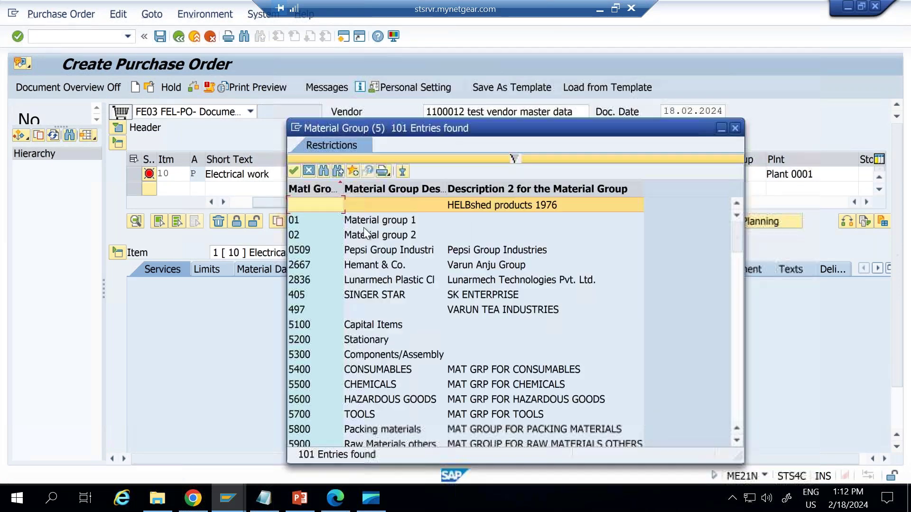
double_click(303, 218)
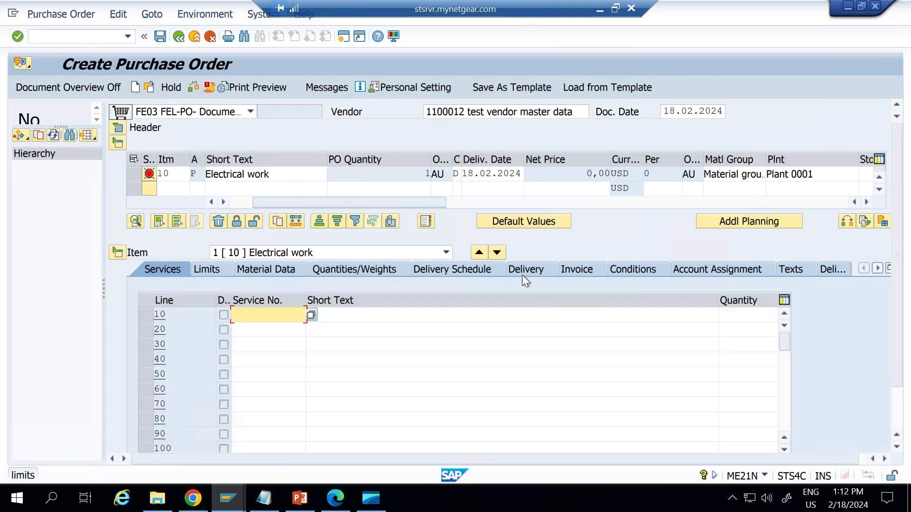
Enter "Electrical Services for internal work" as the short text of service line 10
click(404, 313)
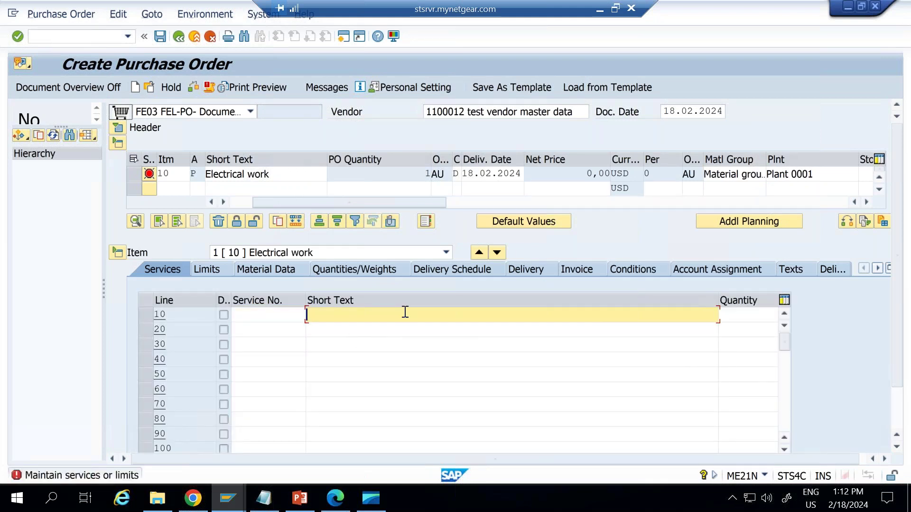
text(Electrical Services for internal ow)
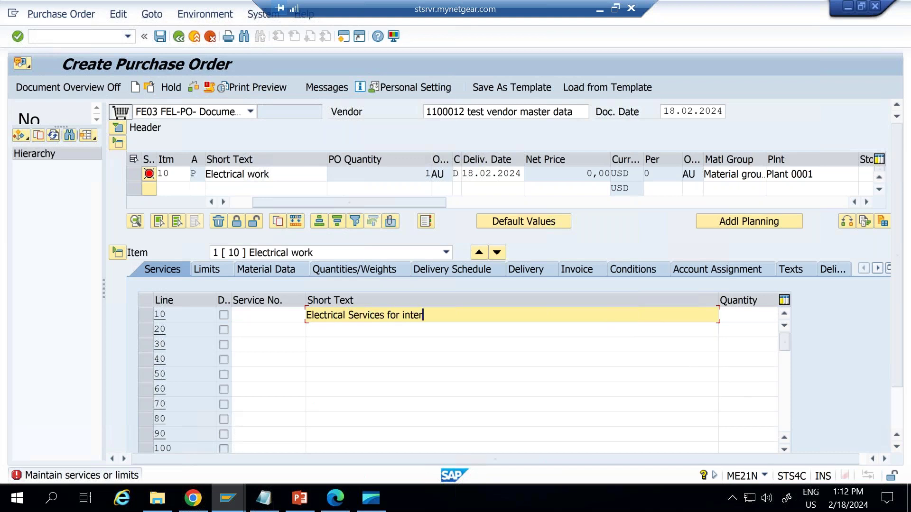
key(BackSpace)
key(BackSpace)
text(wor)
click(307, 330)
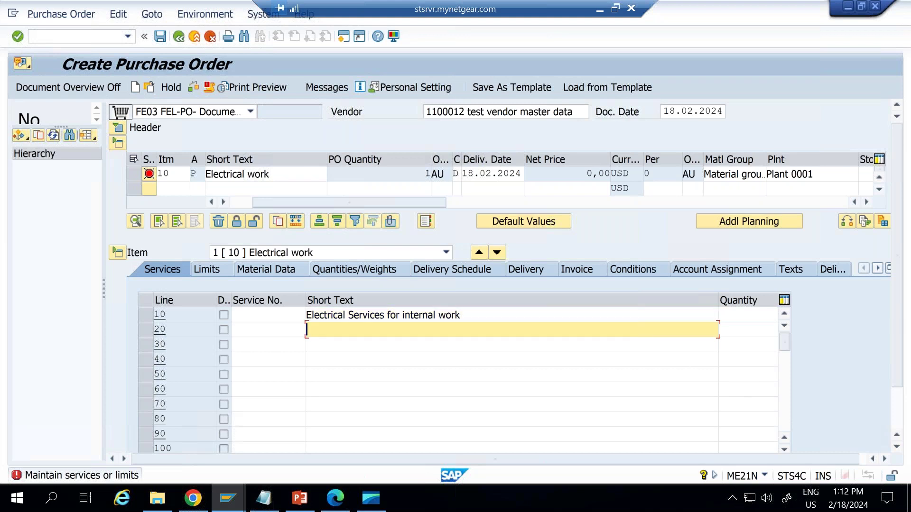
Set service line 10 to a quantity of 100 EA with a gross price of 40000 USD
click(756, 313)
text(100)
key(Return)
text(EA)
key(Return)
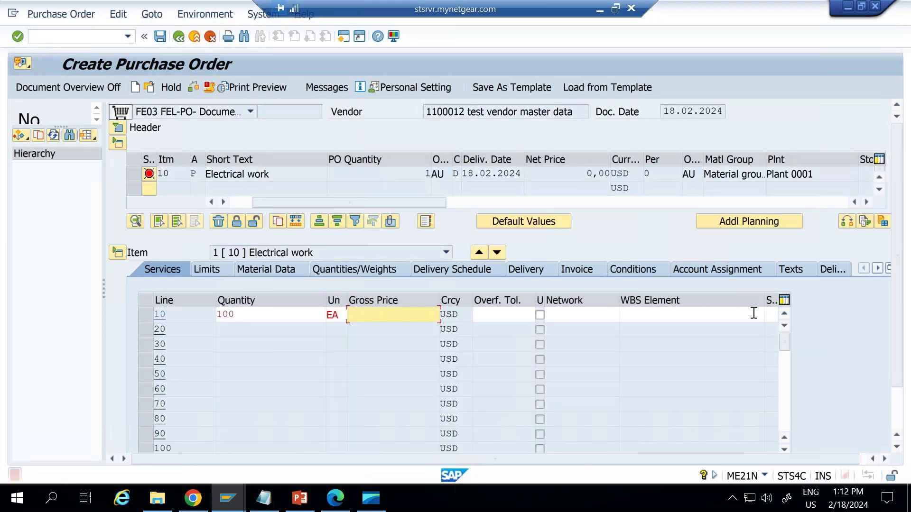
text(40000)
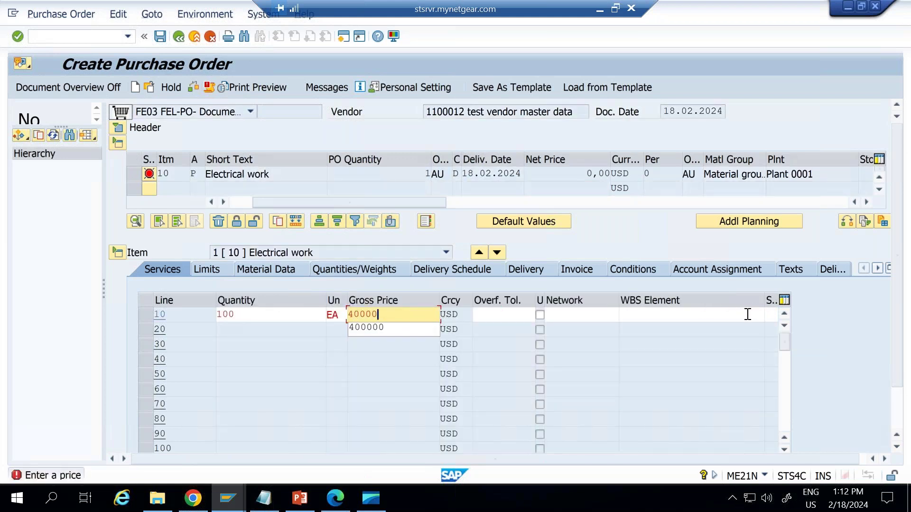
key(Return)
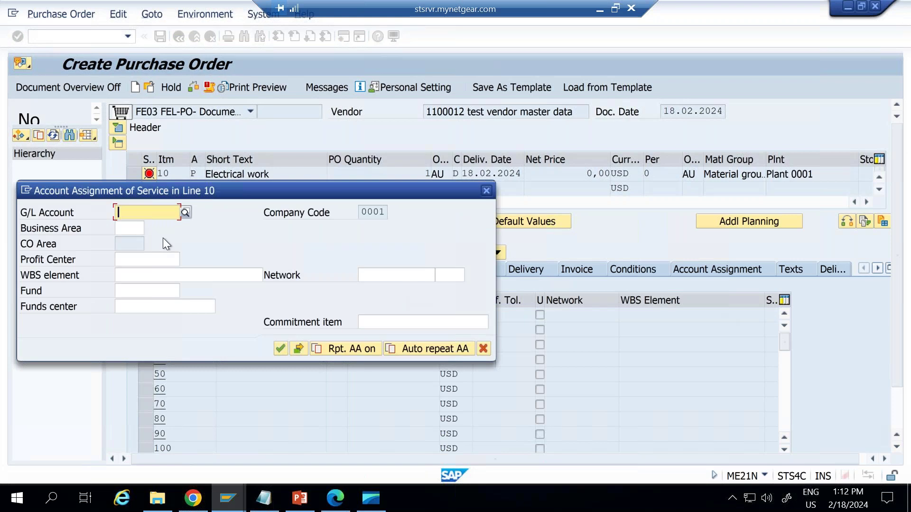
Assign service line 10 to the Electrical Work WBS element P-0057-003, copied from the Project Builder session, and to the suggested G/L account
click(149, 274)
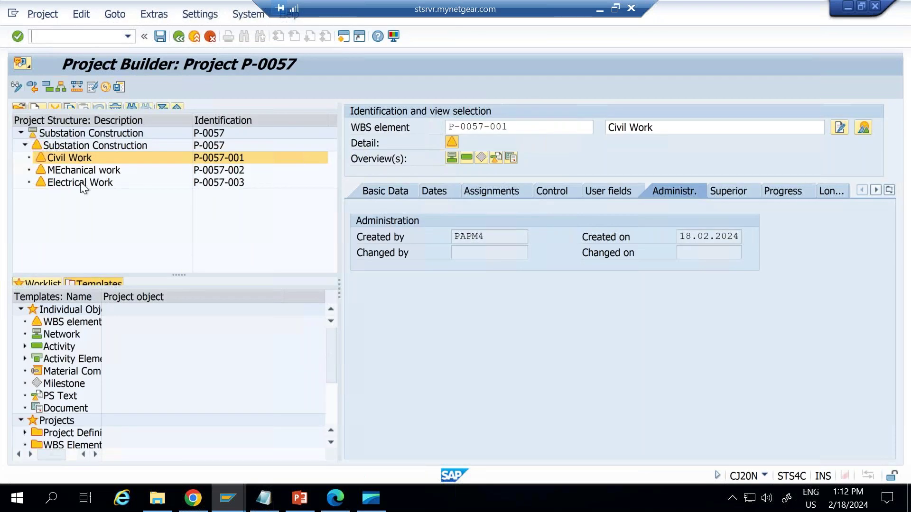
click(80, 183)
drag(518, 126, 433, 126)
key(ctrl+c)
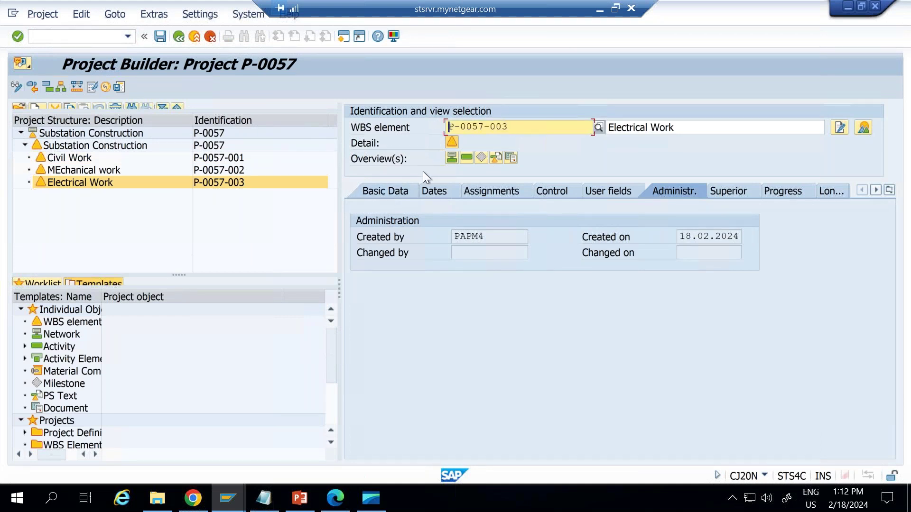
key(alt+Tab)
key(ctrl+v)
click(145, 212)
click(143, 223)
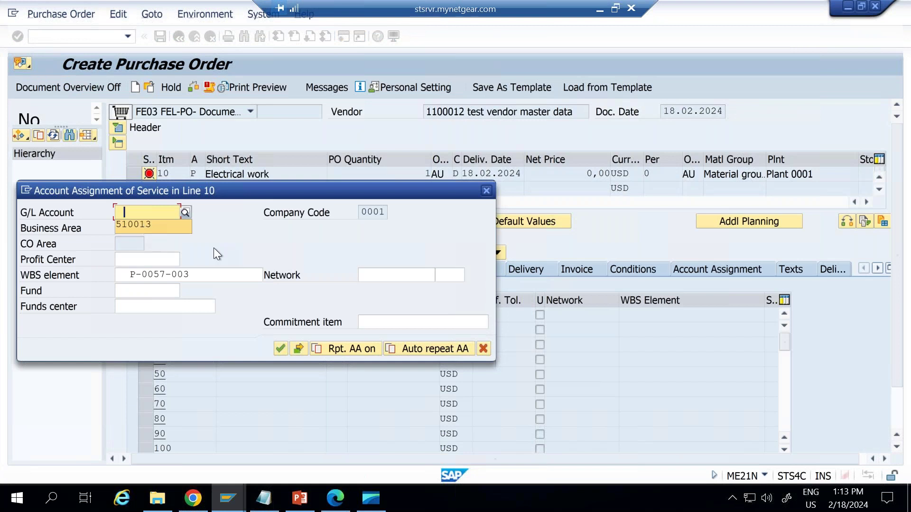
key(Return)
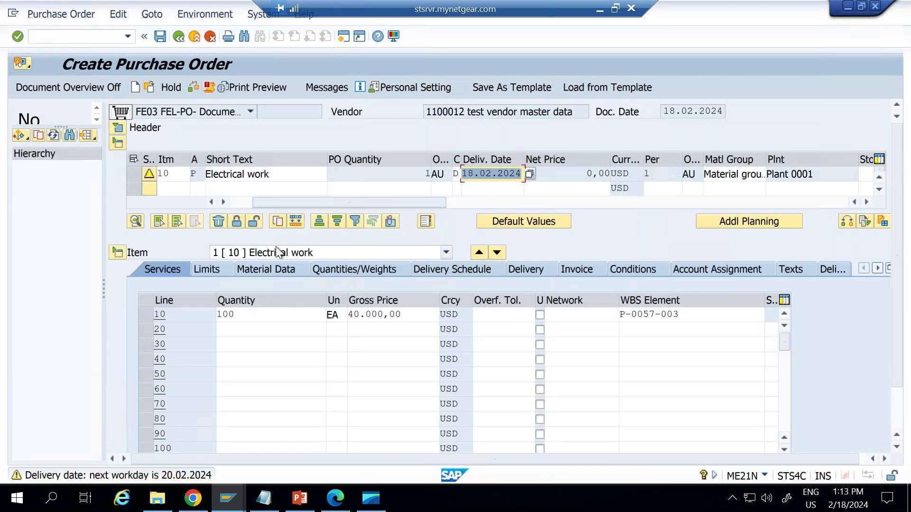
Save the purchase order despite the system messages and copy its document number from the message details
click(159, 35)
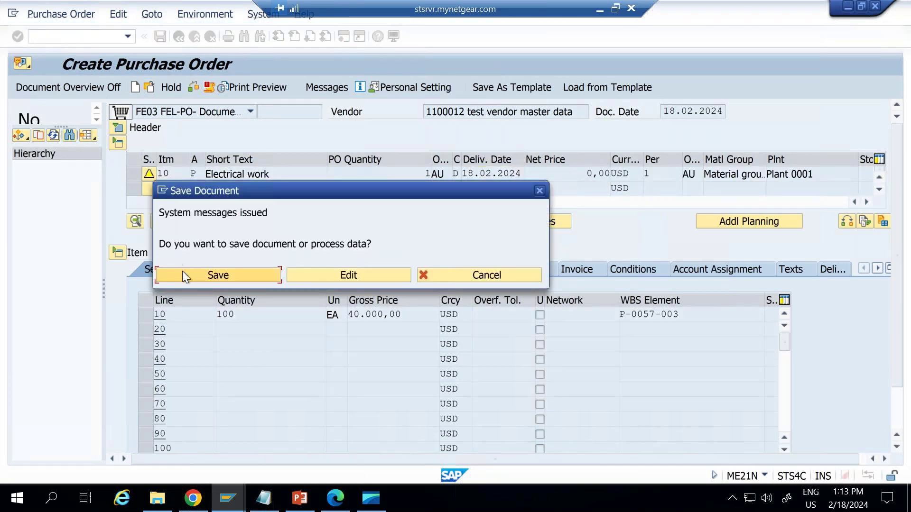
click(200, 275)
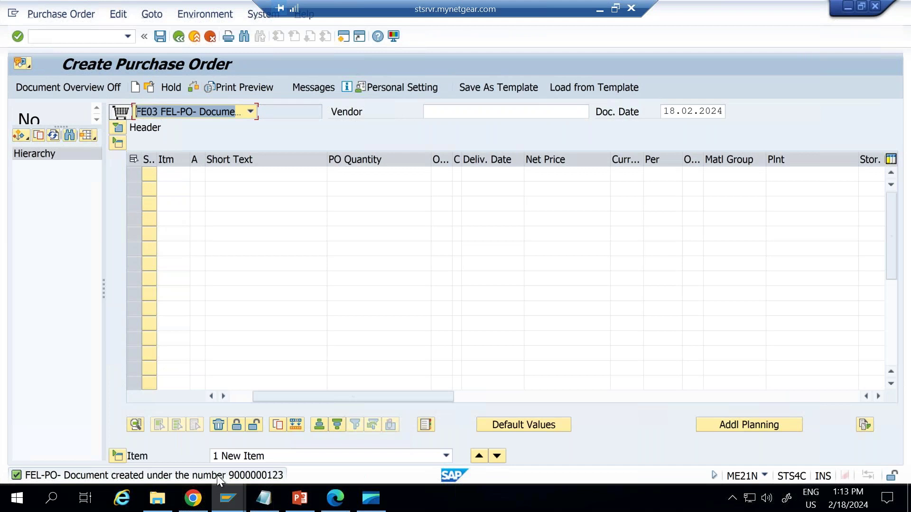
double_click(217, 475)
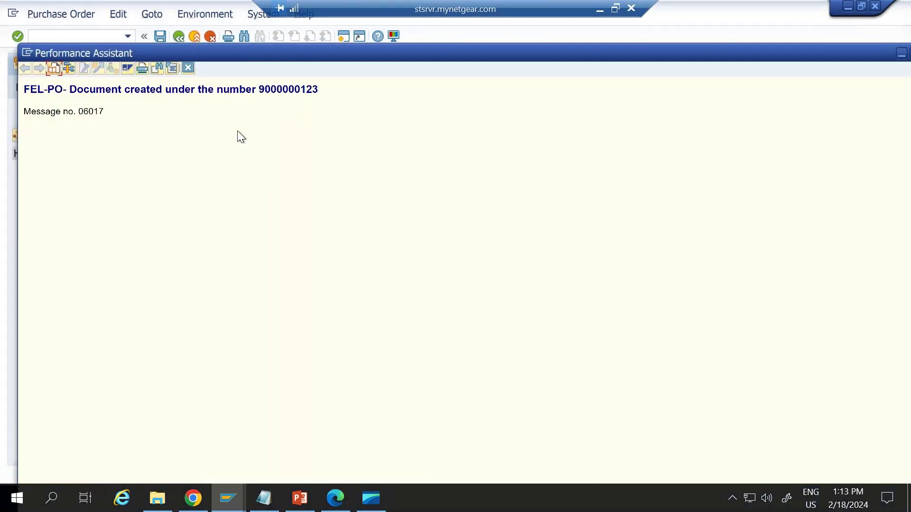
drag(259, 93, 318, 94)
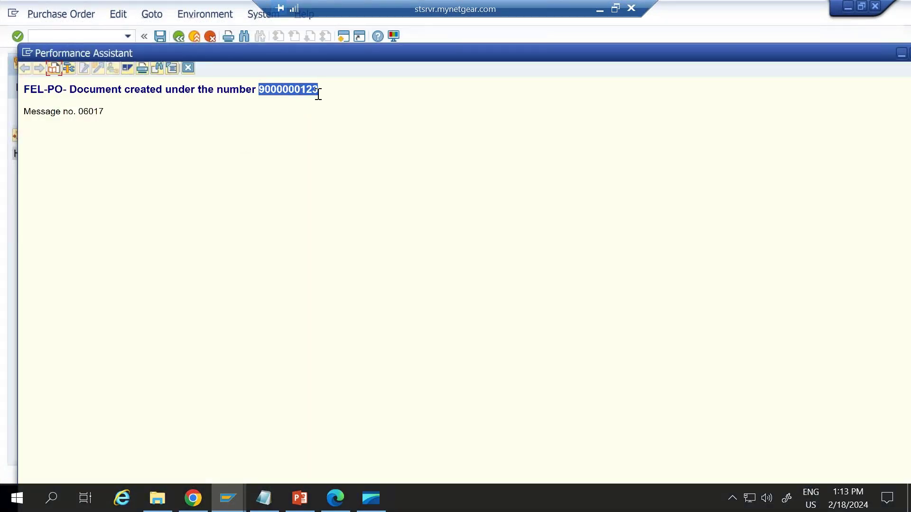
click(188, 68)
Start transaction ML81N in a new SAP session
click(343, 35)
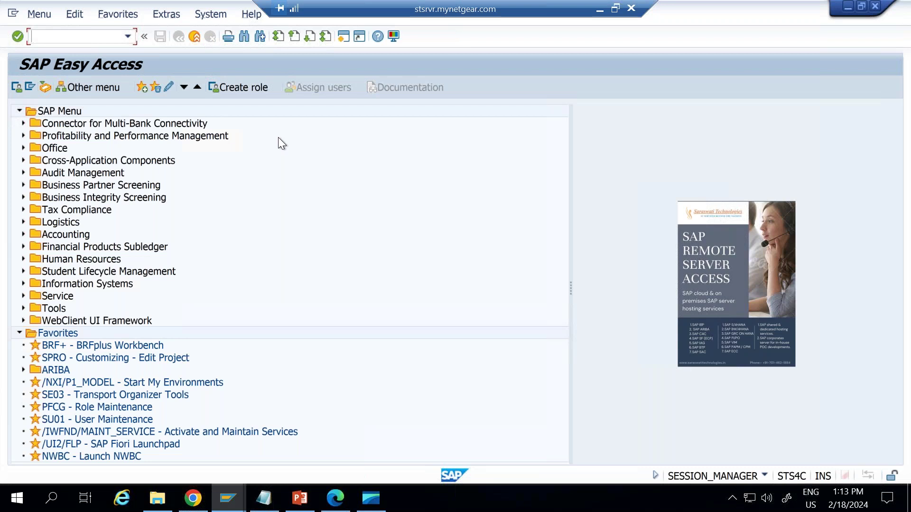
text(ml81n)
key(Return)
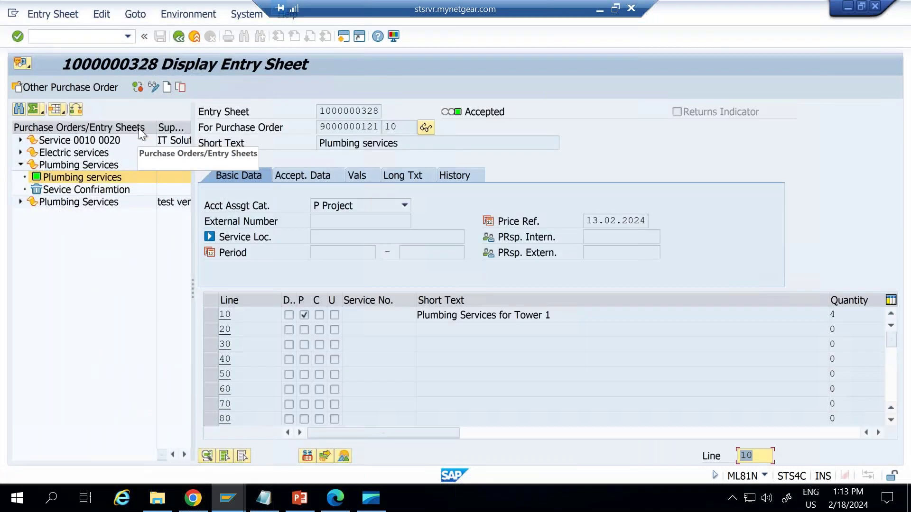
Load the newly created purchase order for service entry by its number, leaving the item number blank
click(59, 87)
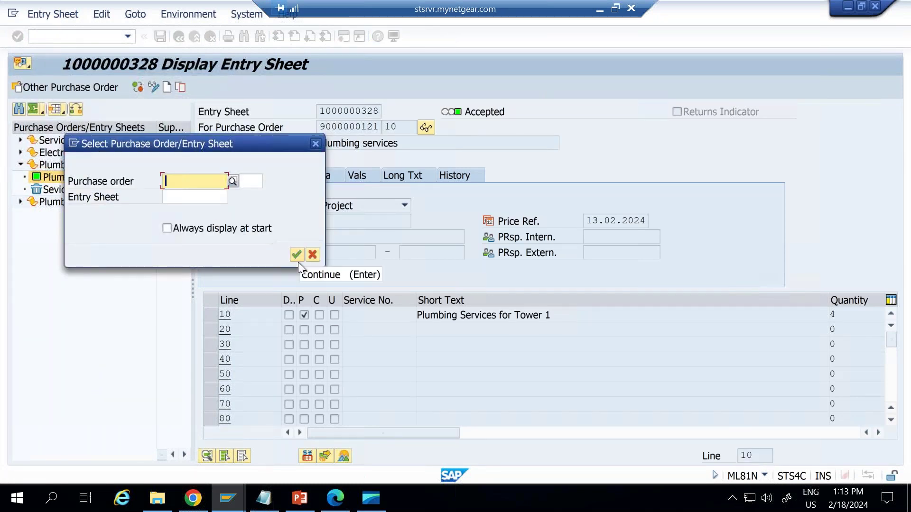
text(9000000123)
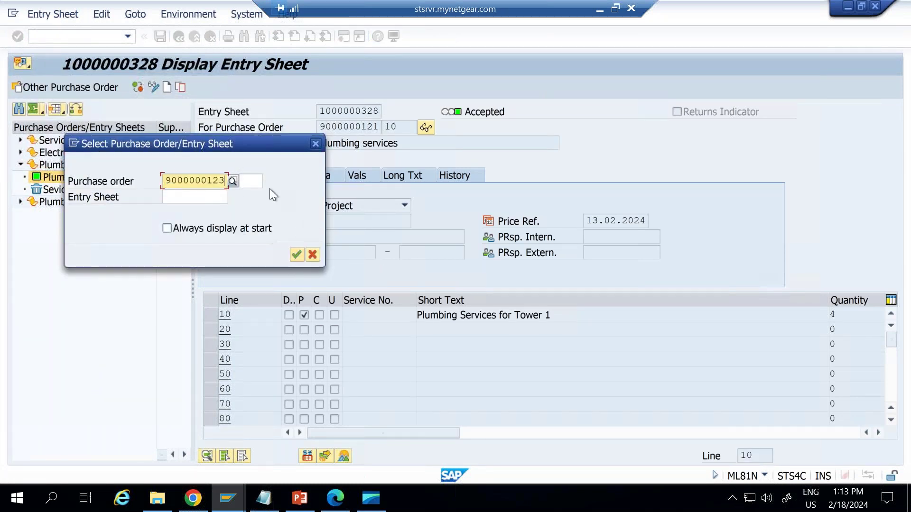
click(257, 182)
text(0001)
key(BackSpace)
key(BackSpace)
key(BackSpace)
key(BackSpace)
key(Return)
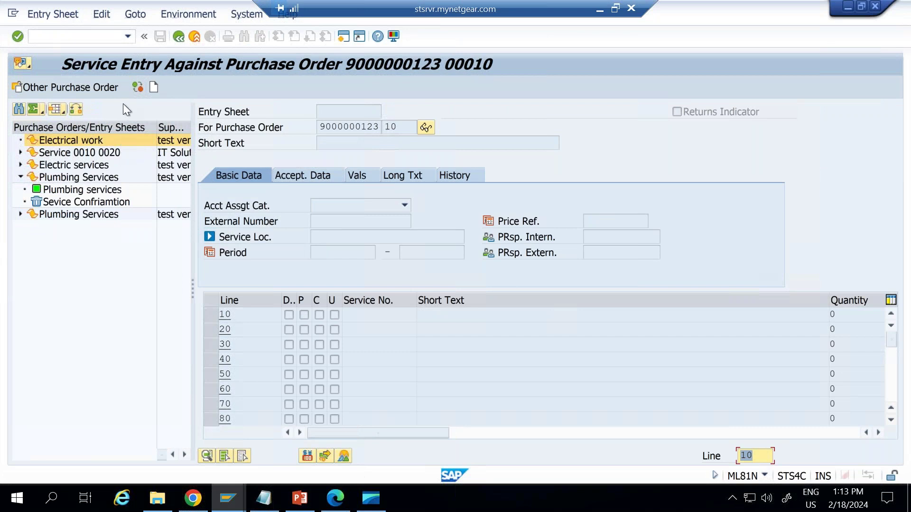
Create a new entry sheet for the Electrical work order with the short text "Confiramtion of work"
click(155, 86)
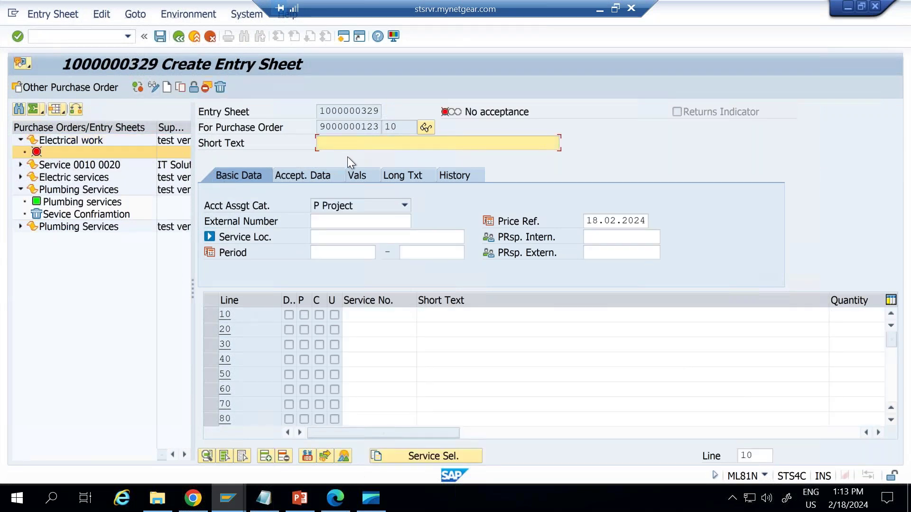
text(Confiramtion of work)
key(Return)
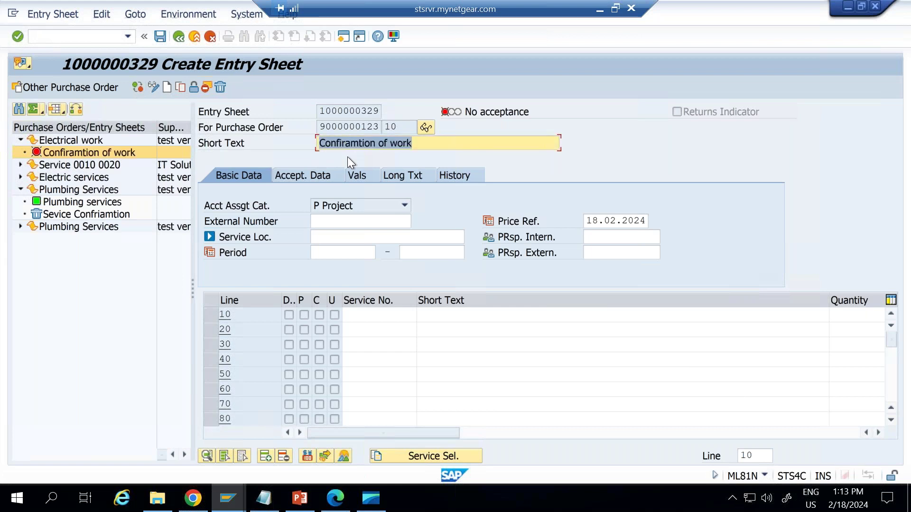
Try to adopt service line 10, Electrical Services for internal work, from the purchase order into the entry sheet
click(435, 457)
click(448, 316)
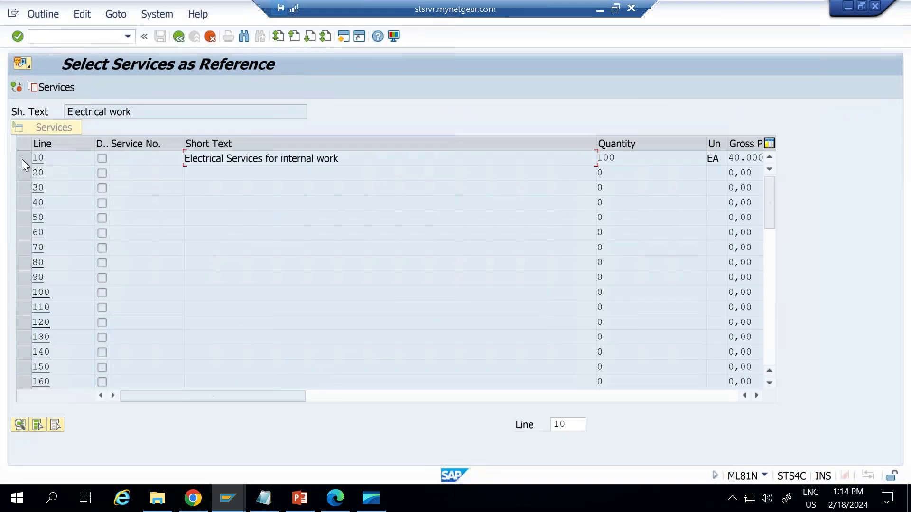
click(22, 158)
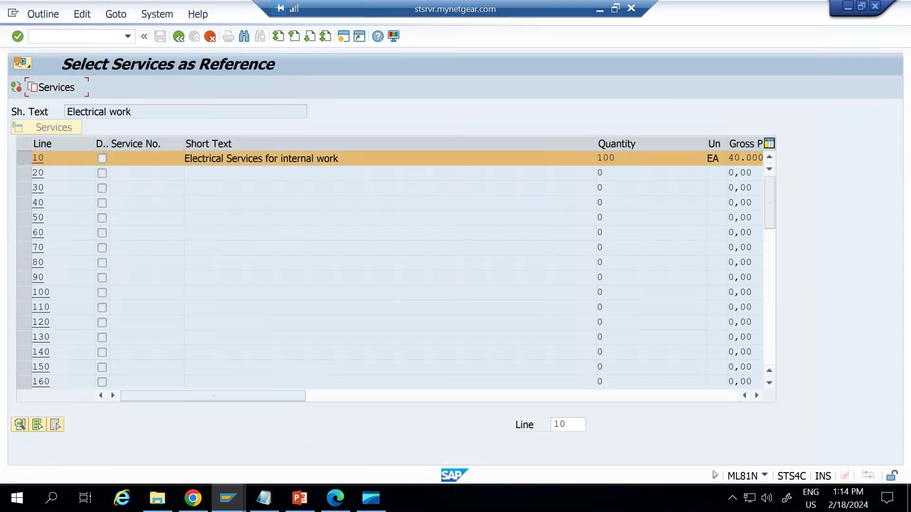
click(41, 86)
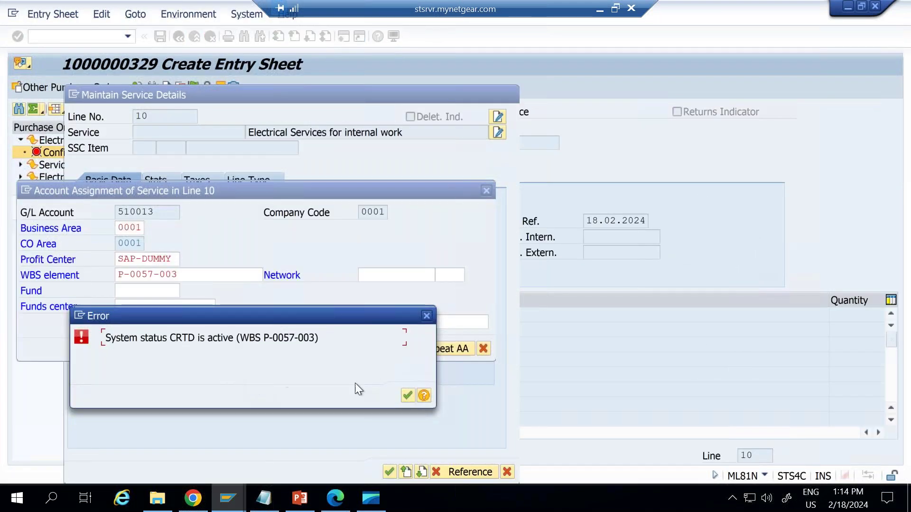
Switch to the Project Builder session, release the Substation Construction project definition P-0057 and save the project
click(237, 490)
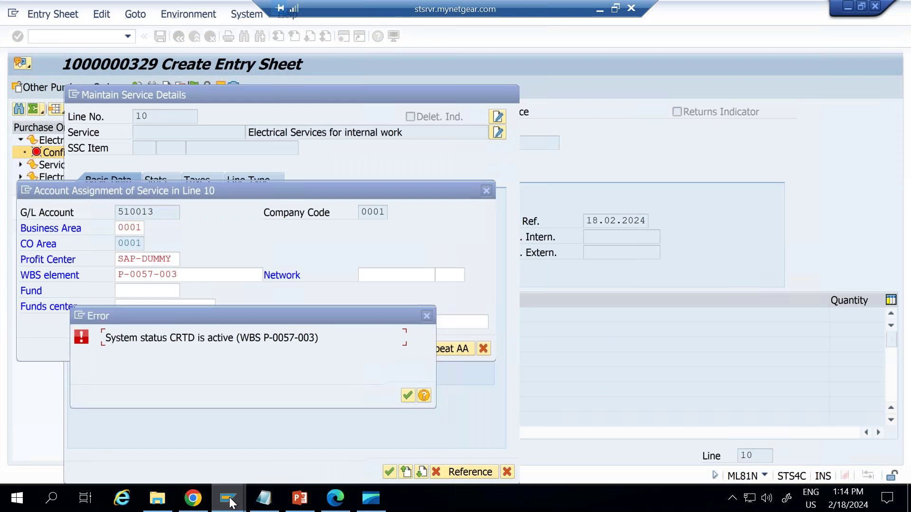
click(254, 442)
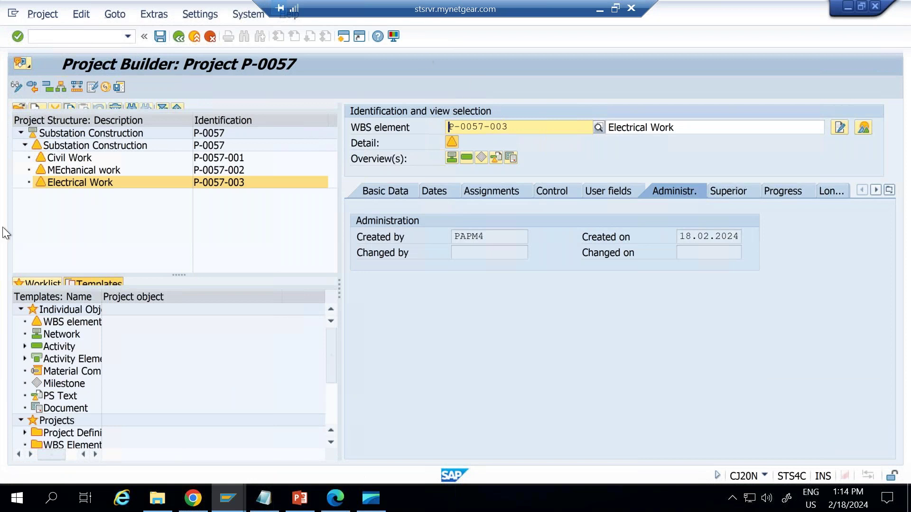
click(72, 133)
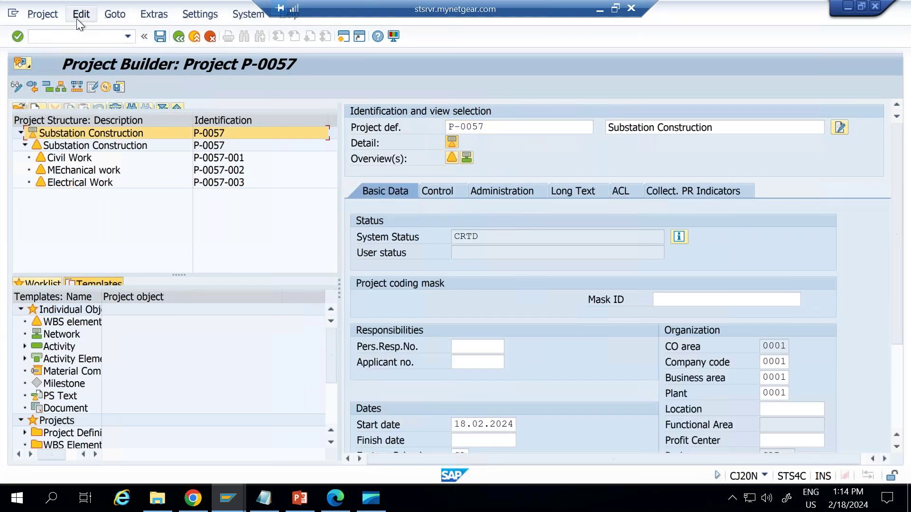
click(77, 18)
mouse_move(104, 47)
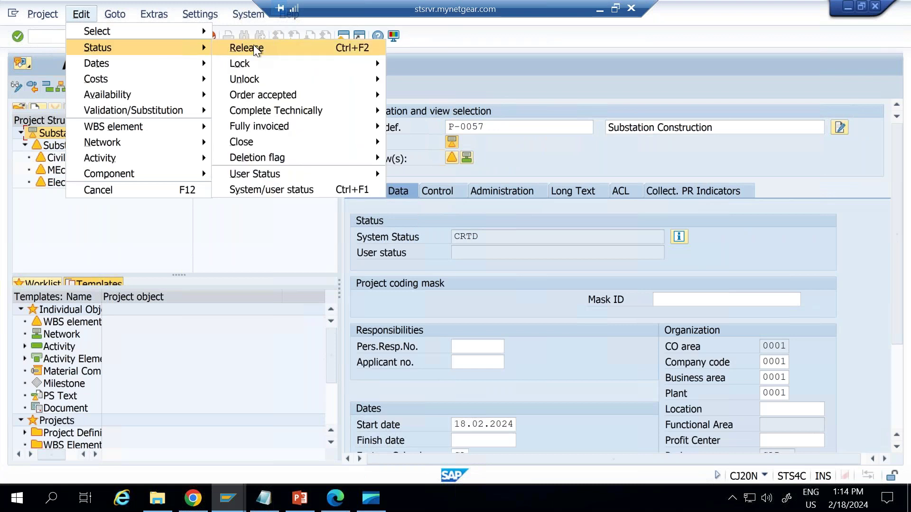
click(254, 47)
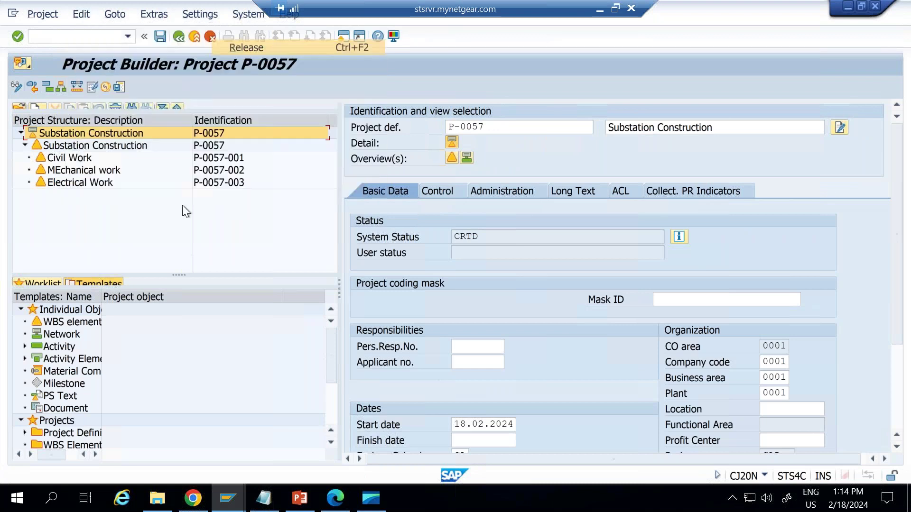
click(160, 36)
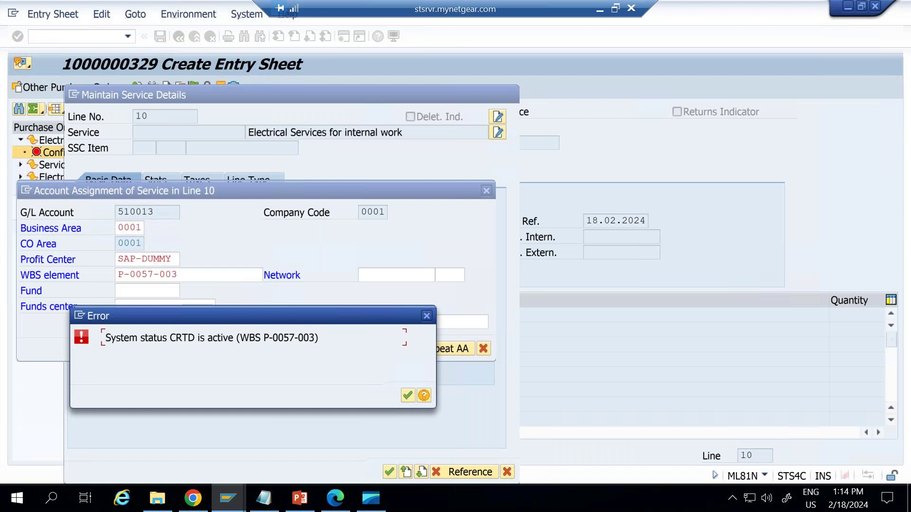
Confirm the account assignment to WBS element P-0057-003 and adopt service line 10 into the entry sheet
key(Return)
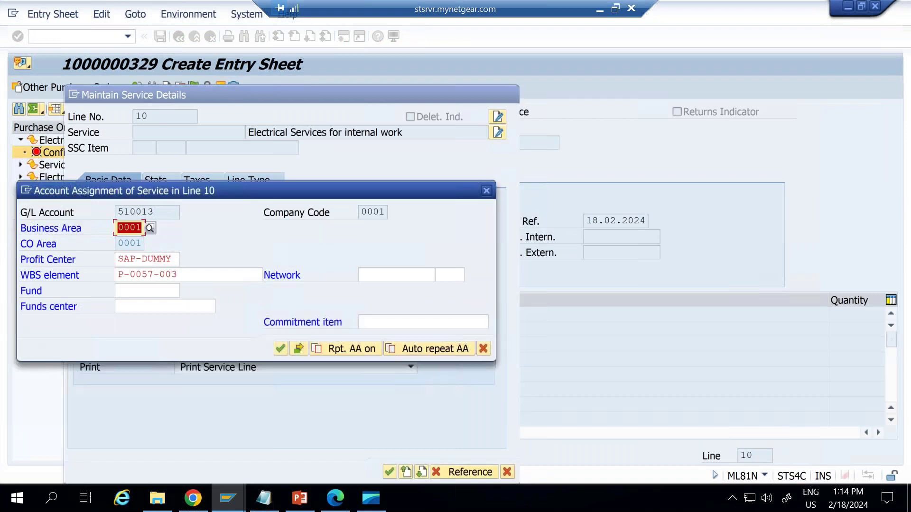
key(Return)
key(Return)
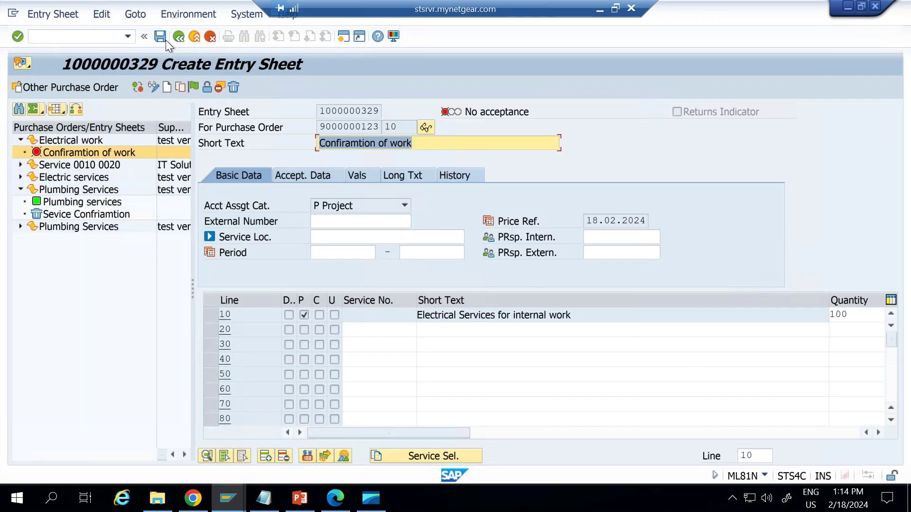
Set the quantity of the Electrical Services for internal work line to 30 and save the entry sheet
click(859, 315)
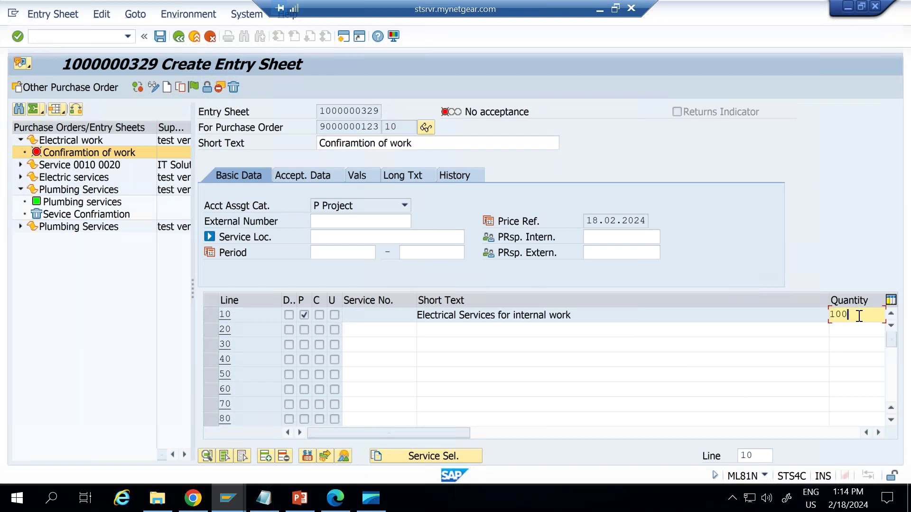
key(BackSpace)
key(BackSpace)
key(BackSpace)
text(30)
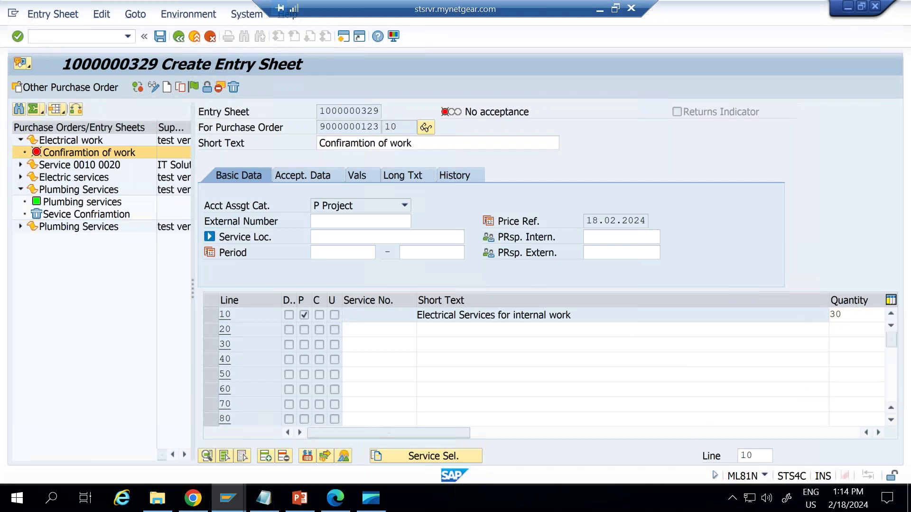
key(Return)
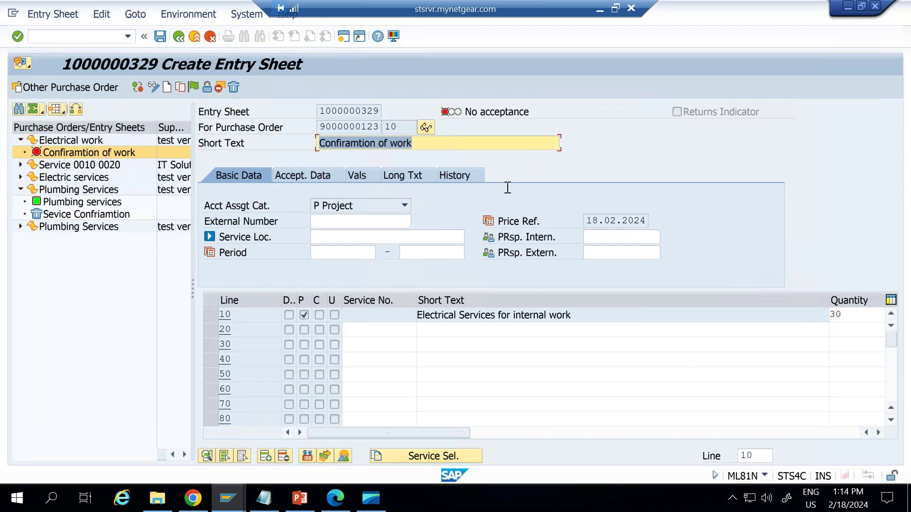
click(161, 36)
click(245, 307)
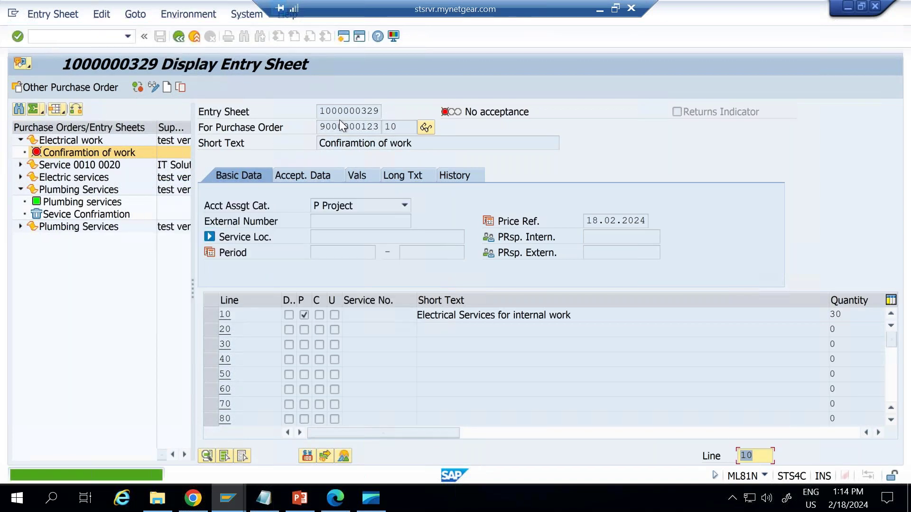
click(328, 110)
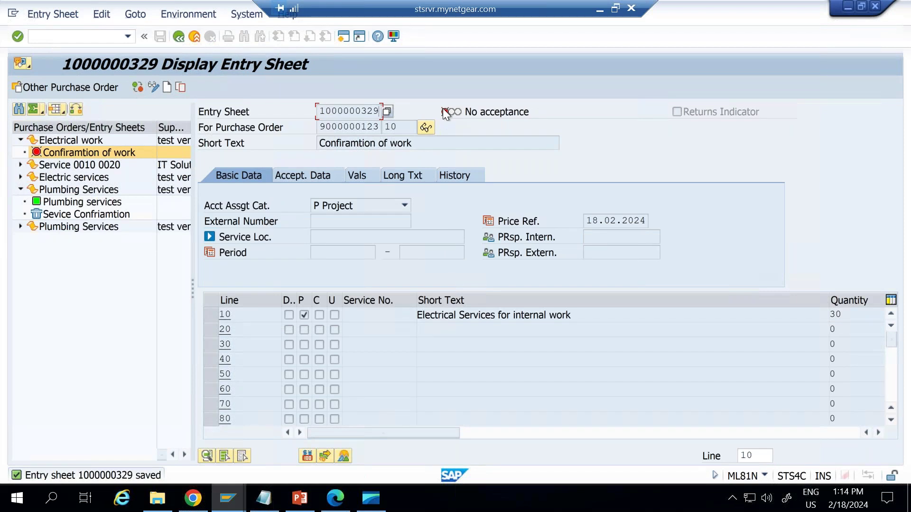
In change mode, accept the entry sheet with release code 10 and try to save it with the proposed dates
click(154, 87)
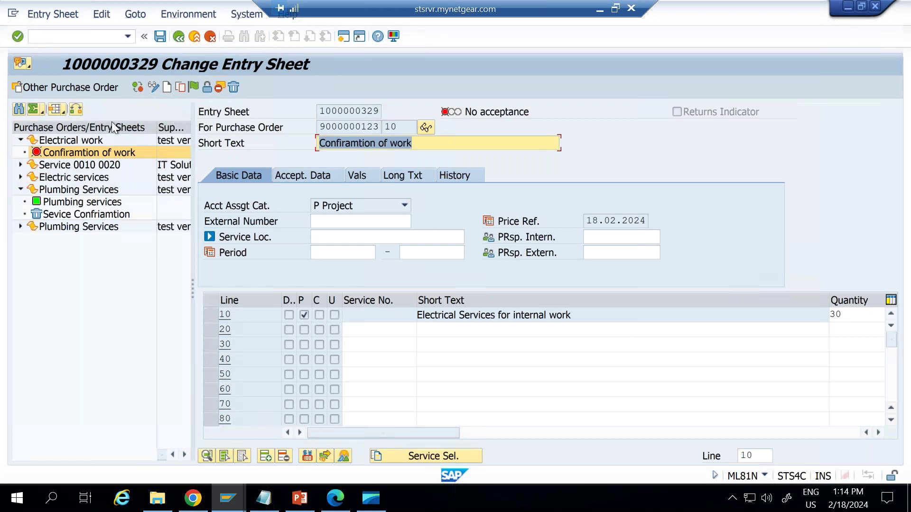
click(193, 87)
click(363, 229)
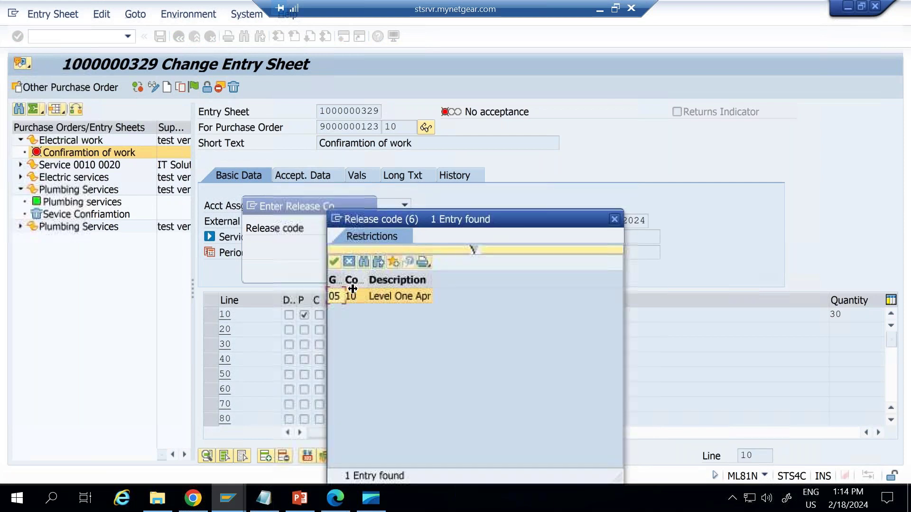
click(352, 295)
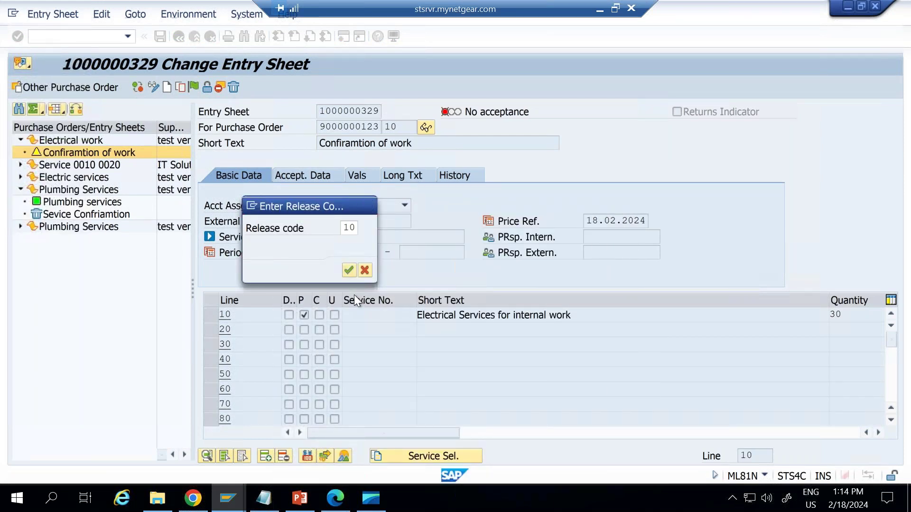
key(Return)
click(160, 36)
click(236, 313)
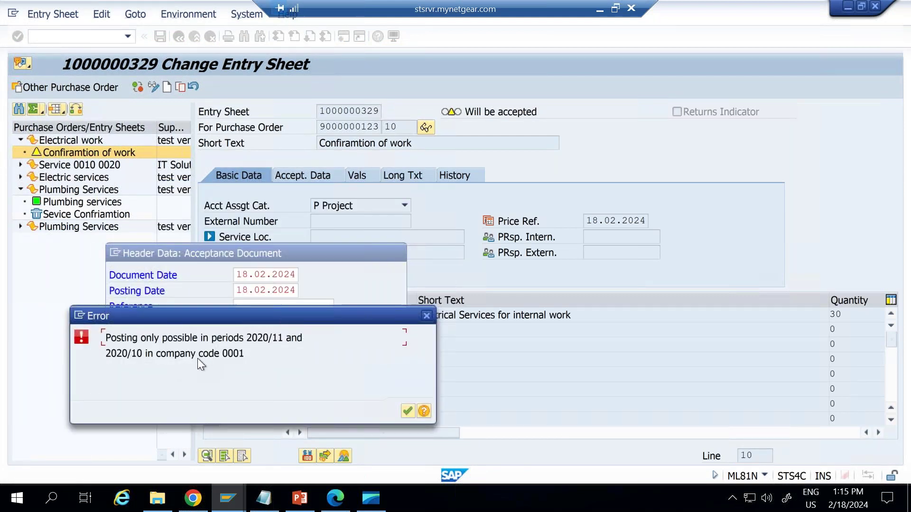
click(407, 411)
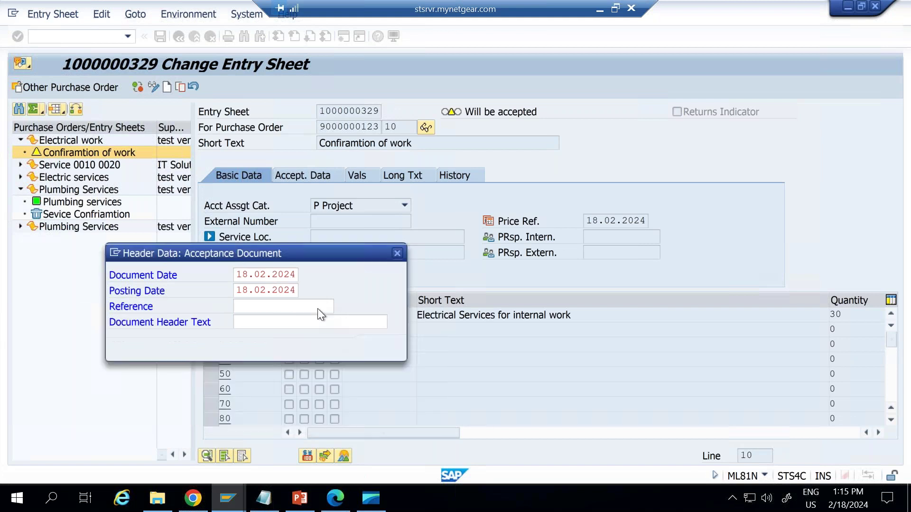
Set the acceptance document's document date to 01.10.2020 and posting date to 10.10.2020, and post it
key(BackSpace)
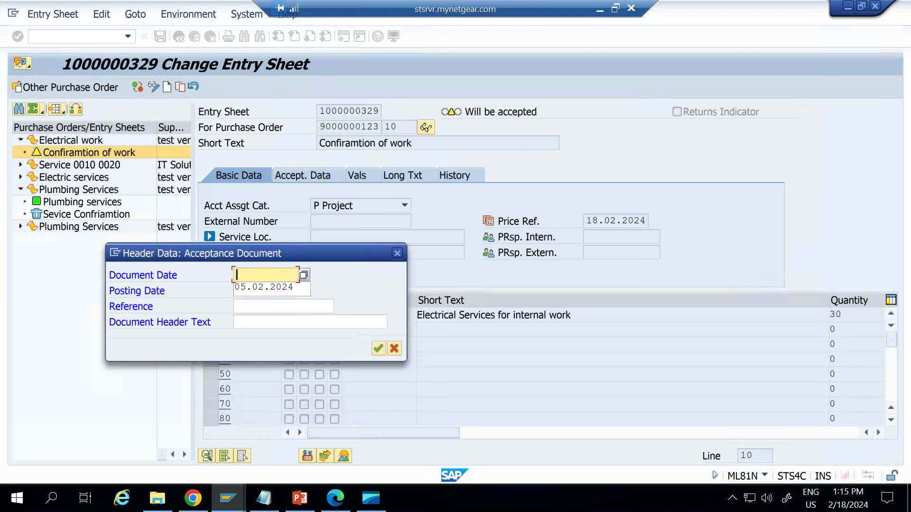
text(01.)
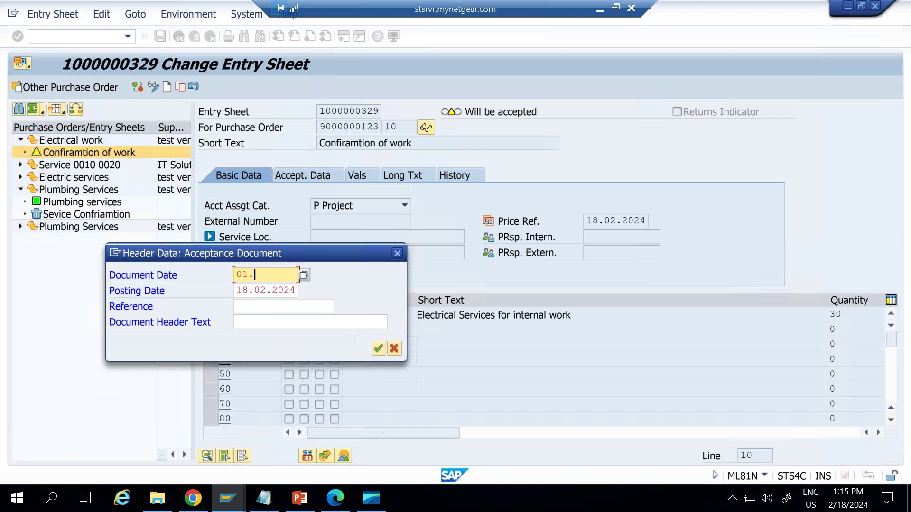
text(10.2020)
key(shift+Home)
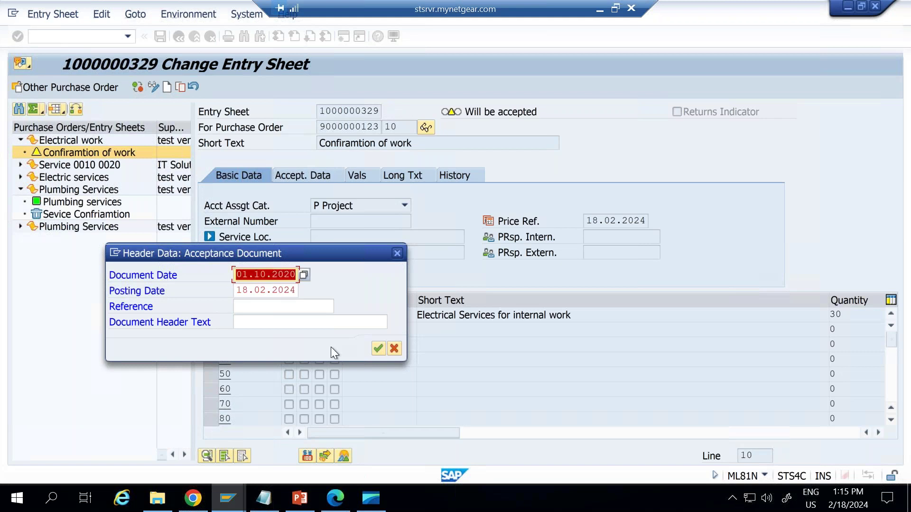
key(Tab)
key(ctrl+v)
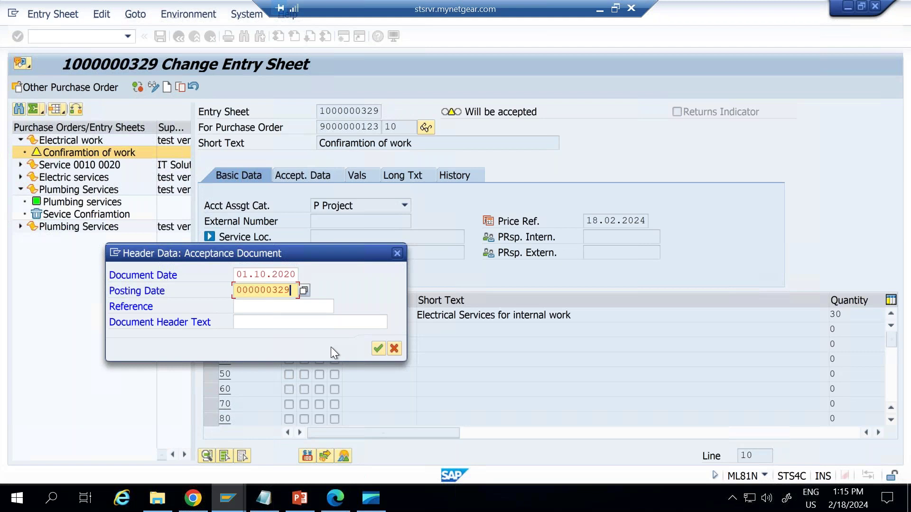
key(BackSpace)
key(BackSpace)
key(BackSpace)
key(BackSpace)
key(BackSpace)
key(BackSpace)
key(BackSpace)
key(BackSpace)
key(BackSpace)
key(Down)
key(Return)
key(Return)
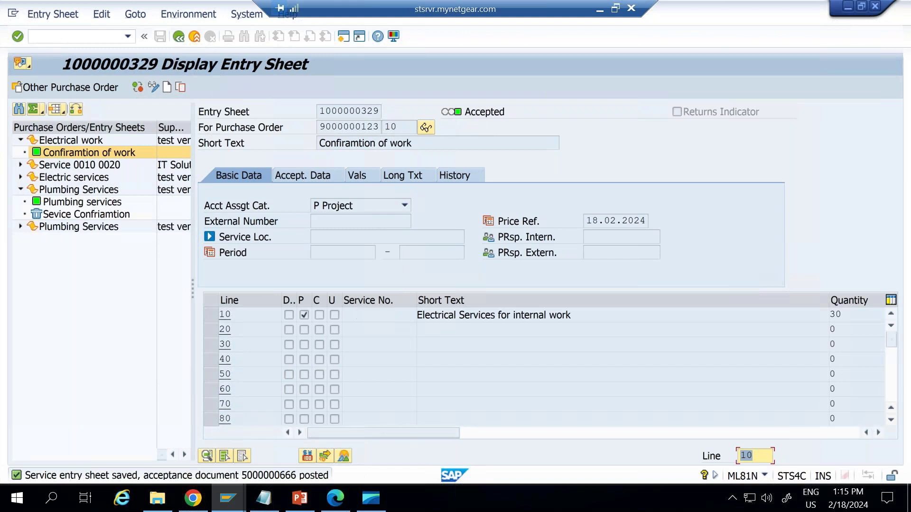
Review the acceptance data and the history of the accepted entry sheet
click(313, 174)
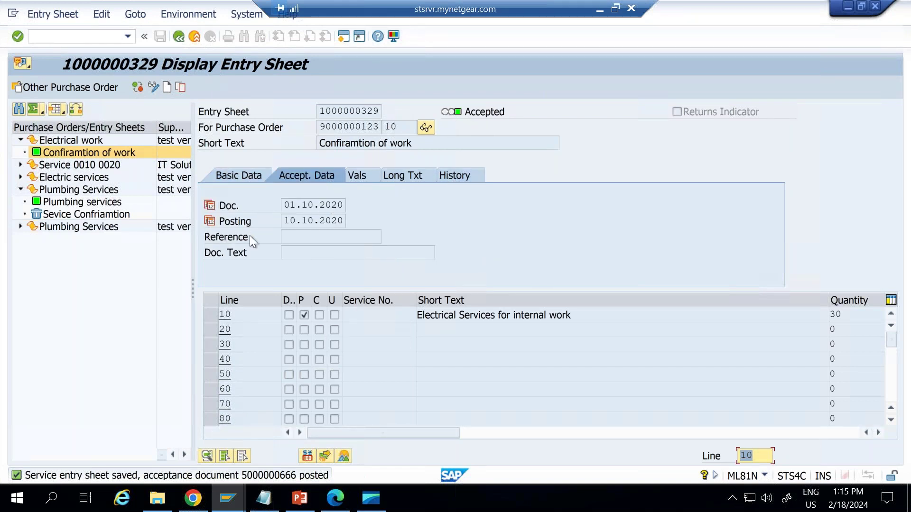
click(448, 175)
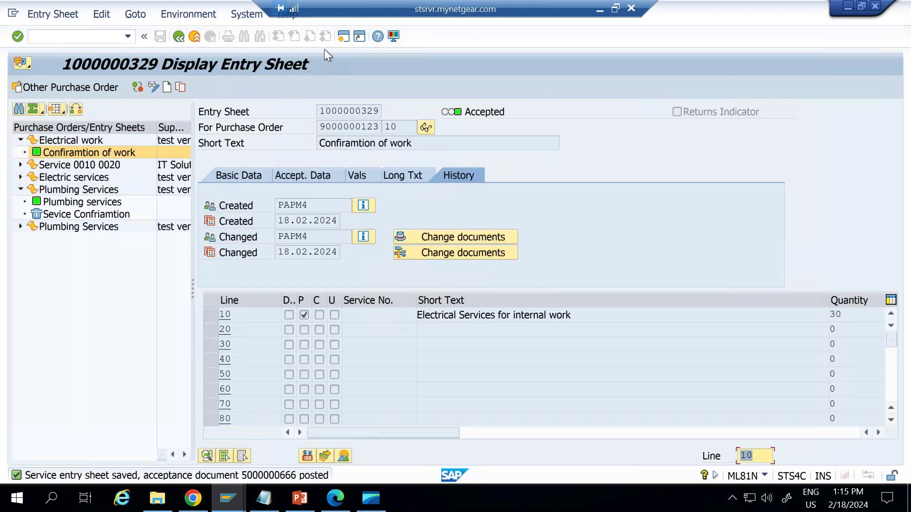
click(343, 36)
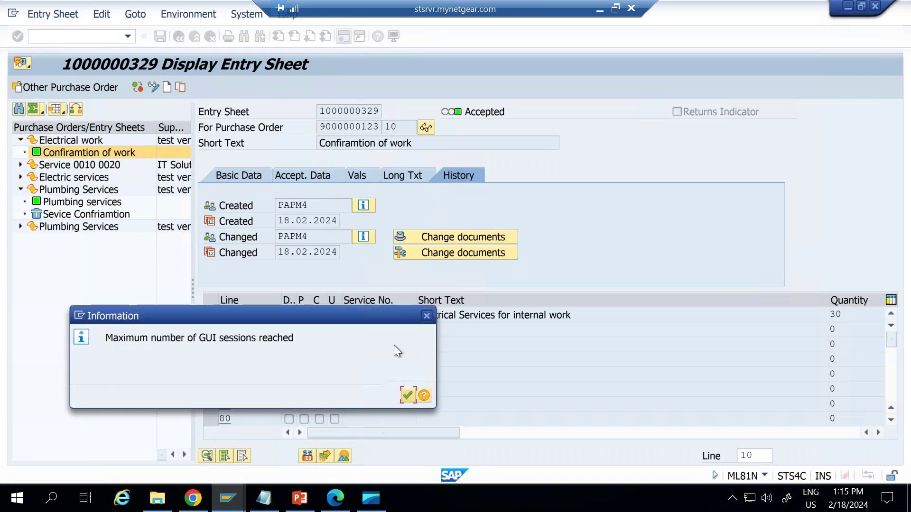
click(407, 397)
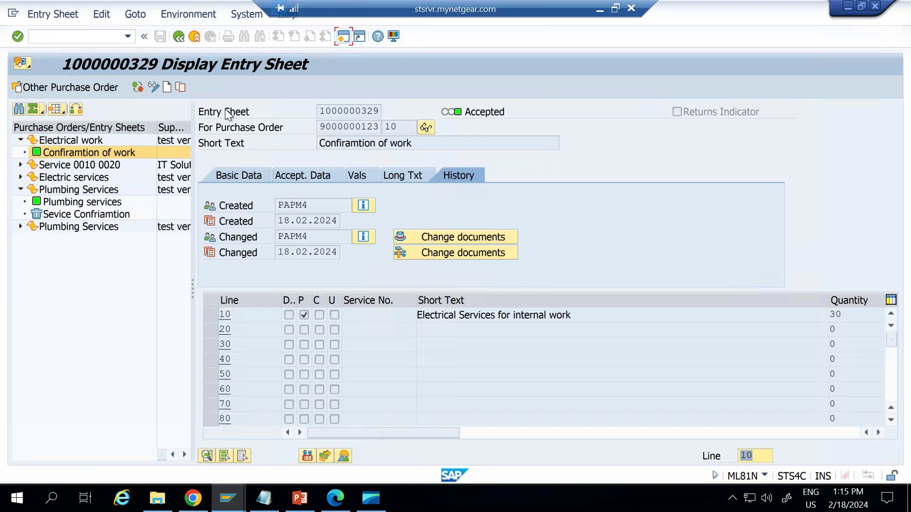
Leave the entry sheet and open the hierarchical Project System cost report S_ALR_87013533, Plan/Actual/Commitment/Rem.Plan/Assigned
click(178, 38)
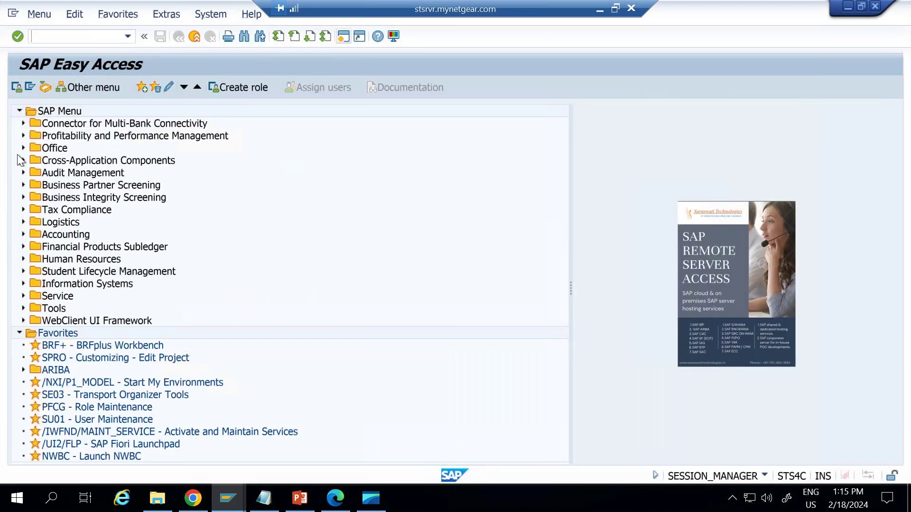
click(19, 111)
click(18, 110)
click(23, 234)
click(26, 345)
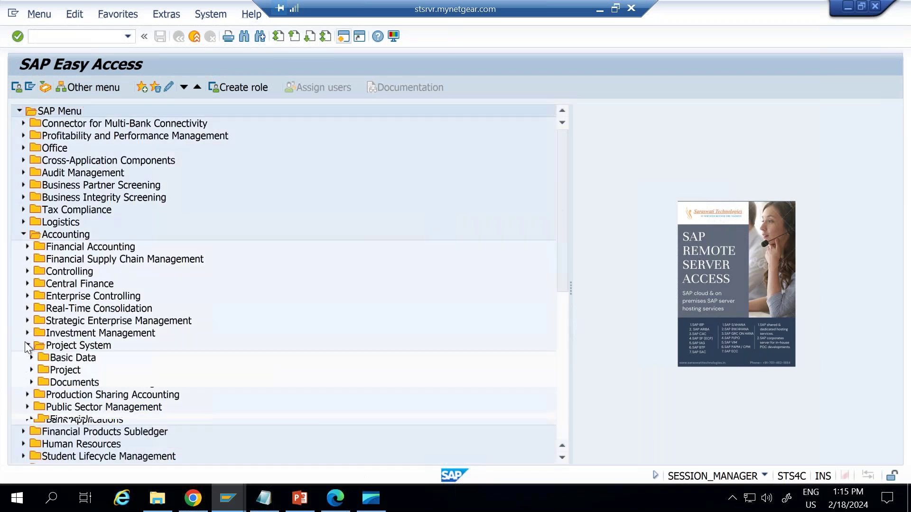
scroll(75, 324, down, 5)
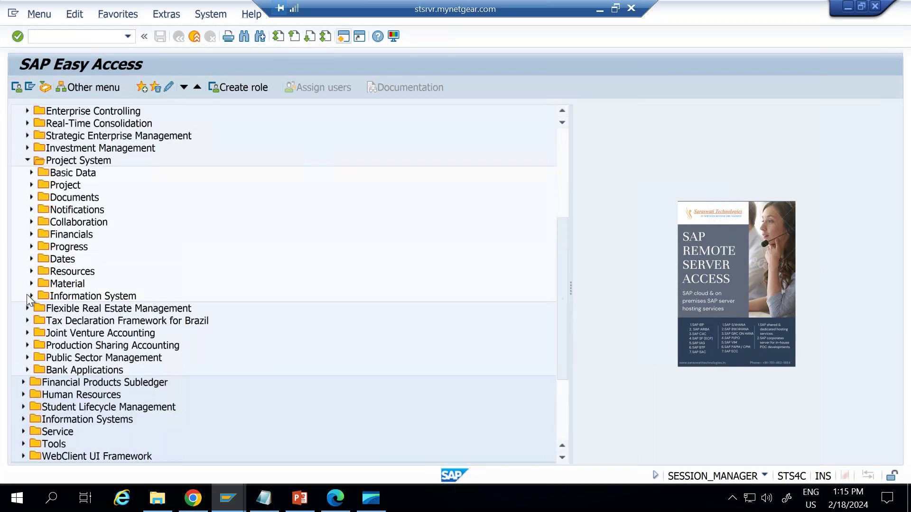
click(27, 295)
click(35, 333)
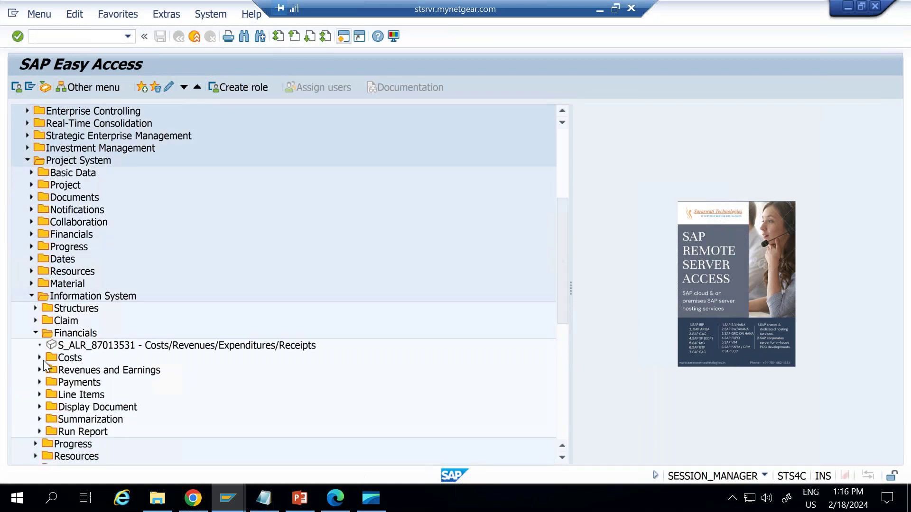
click(39, 358)
click(43, 370)
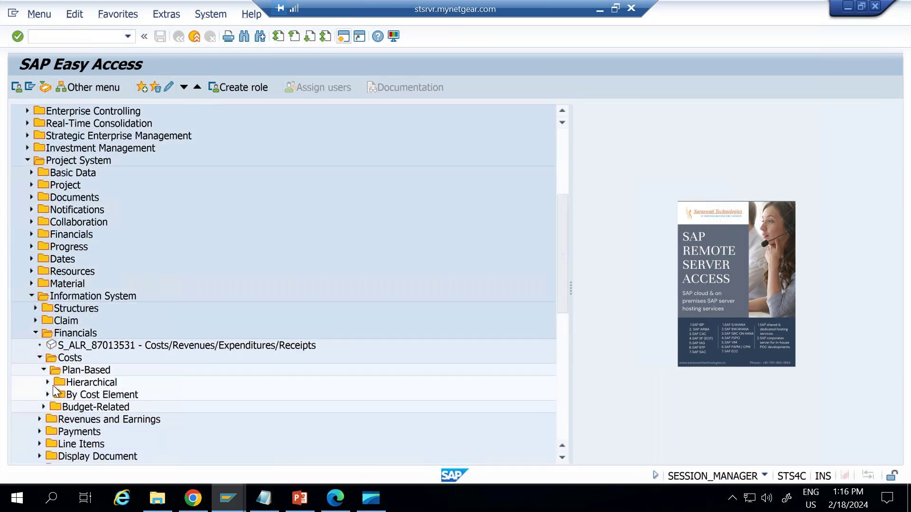
click(48, 382)
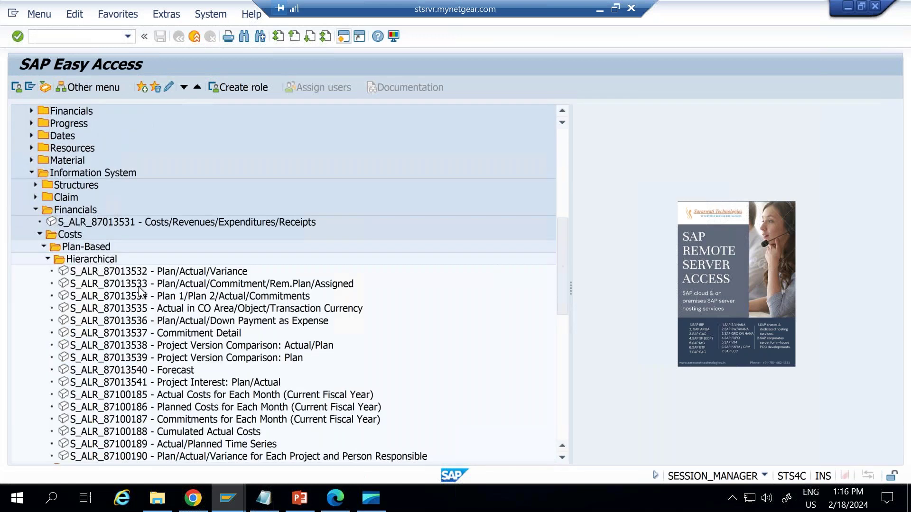
double_click(139, 285)
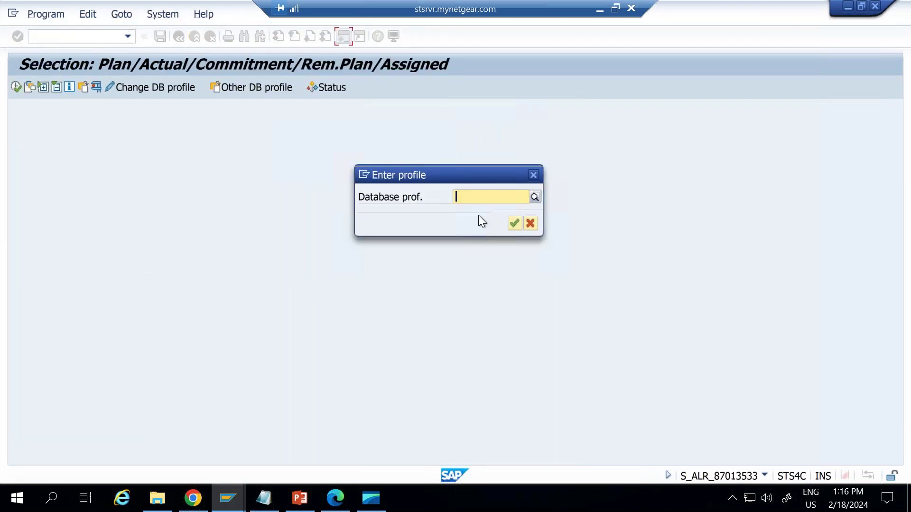
click(473, 200)
click(473, 208)
key(Return)
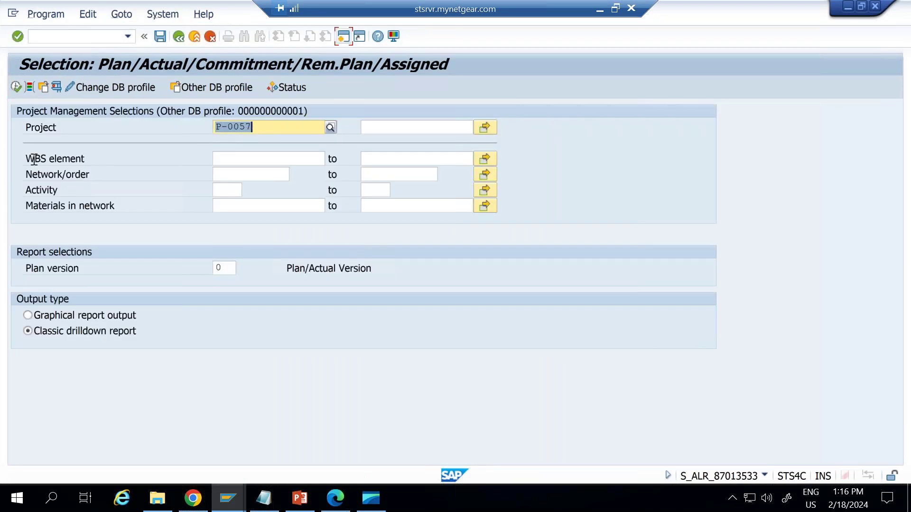
Run the report for project P-0057 and display the actual cost line items of the Electrical Work WBS element P-0057-003
click(16, 87)
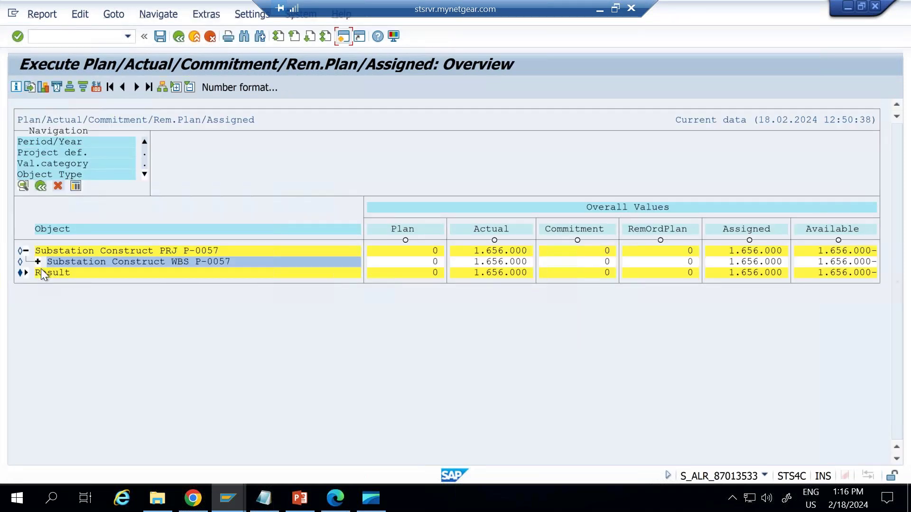
click(37, 262)
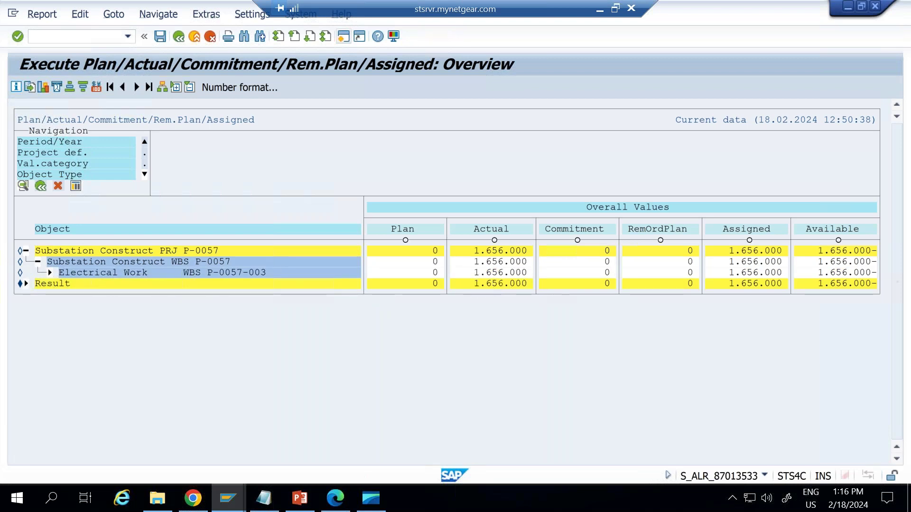
double_click(494, 273)
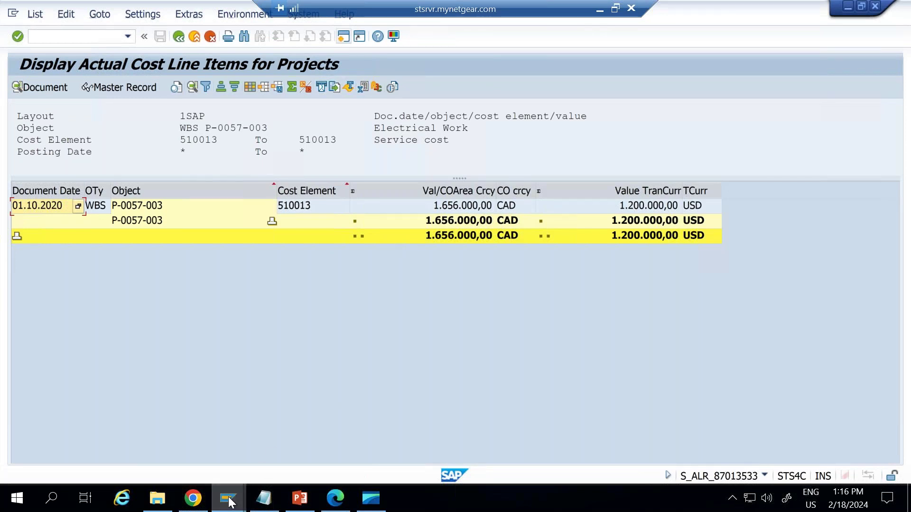
Switch to the Project Builder session, open project P-0057 and view the details of the Electrical Work WBS element P-0057-003
mouse_move(230, 502)
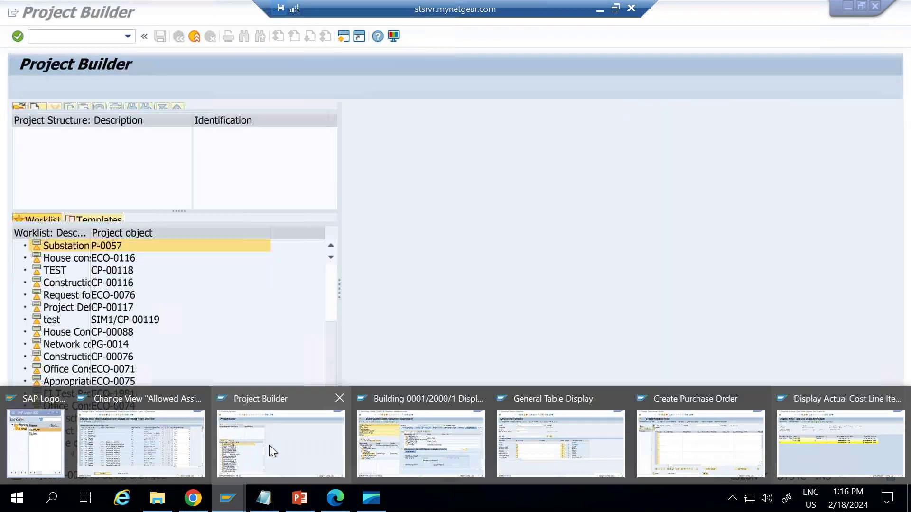
click(269, 445)
double_click(106, 245)
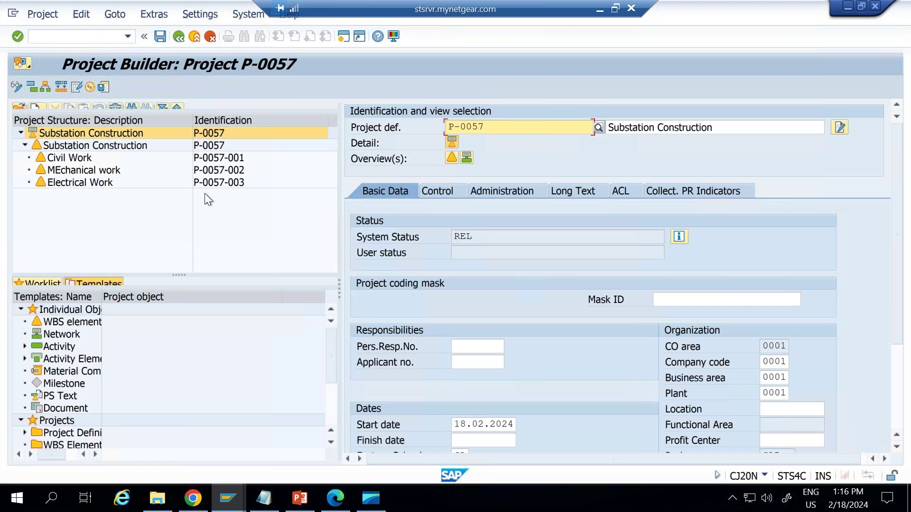
click(95, 173)
click(90, 183)
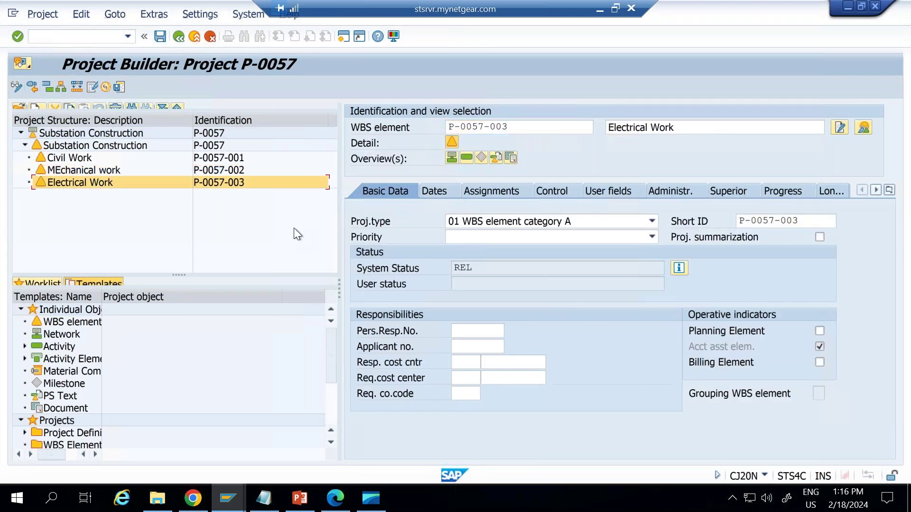
Assign investment profile 000001, Model with AuC, summary settlement, to the Electrical Work WBS element P-0057-003
click(547, 192)
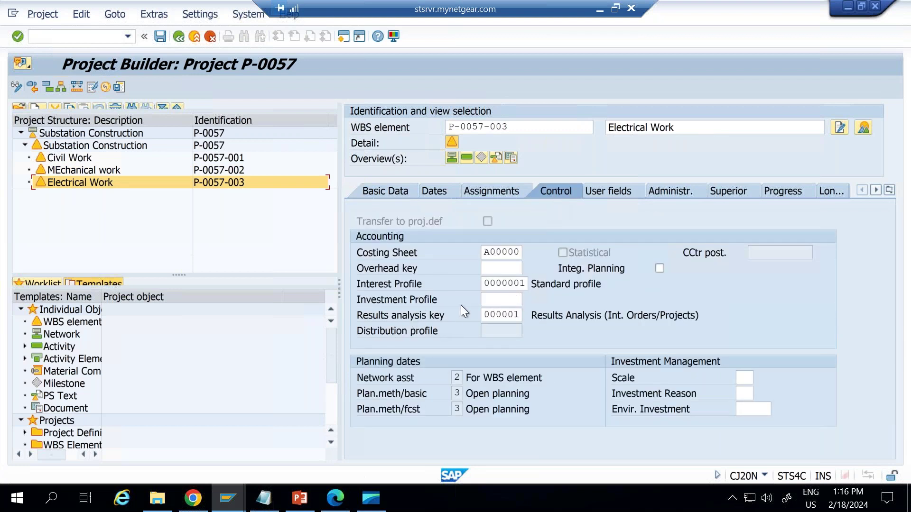
click(493, 302)
click(526, 300)
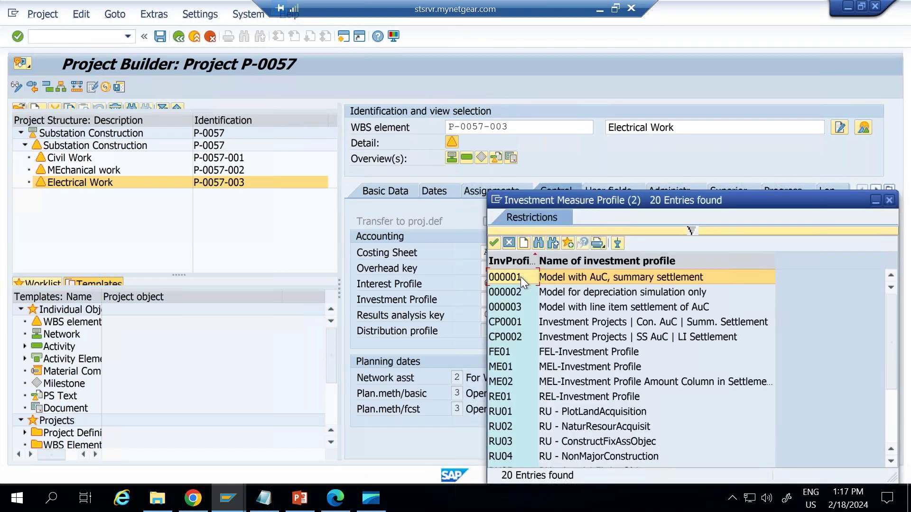
double_click(520, 277)
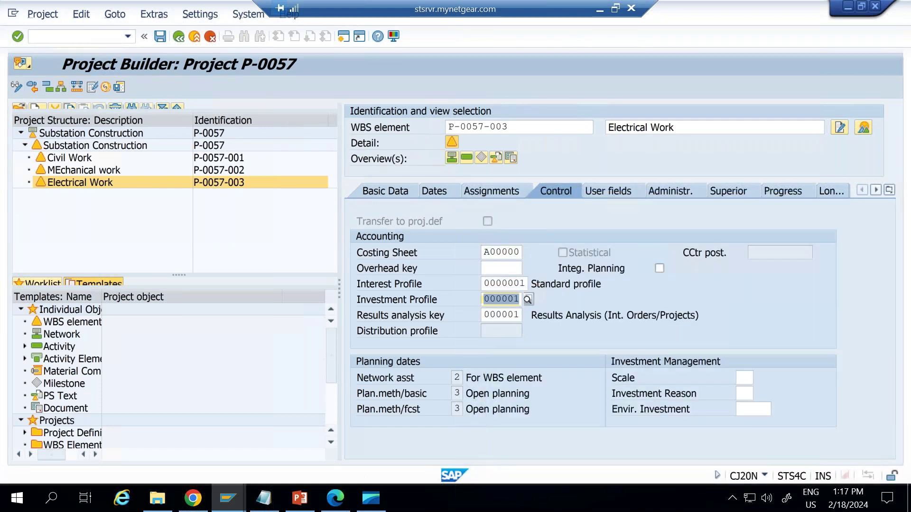
key(Return)
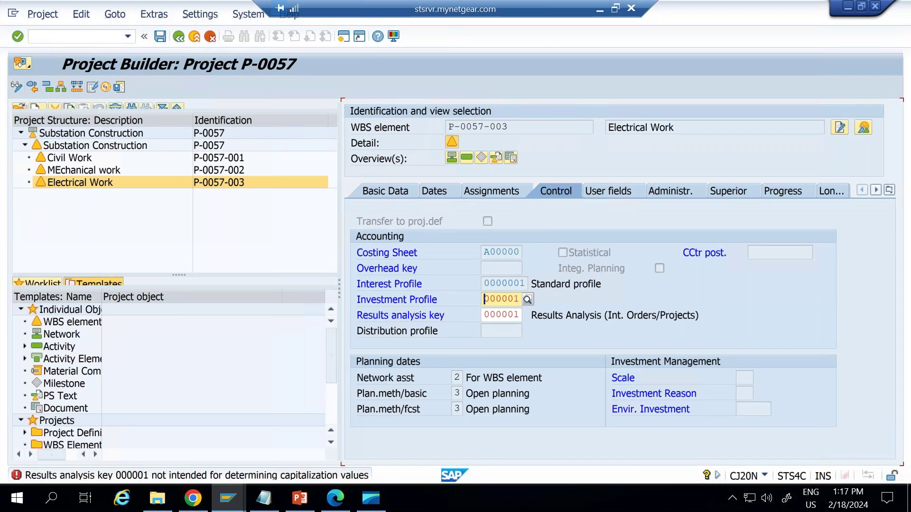
Clear the results analysis key of the Electrical Work WBS element and confirm its control data
key(Return)
key(Tab)
key(Delete)
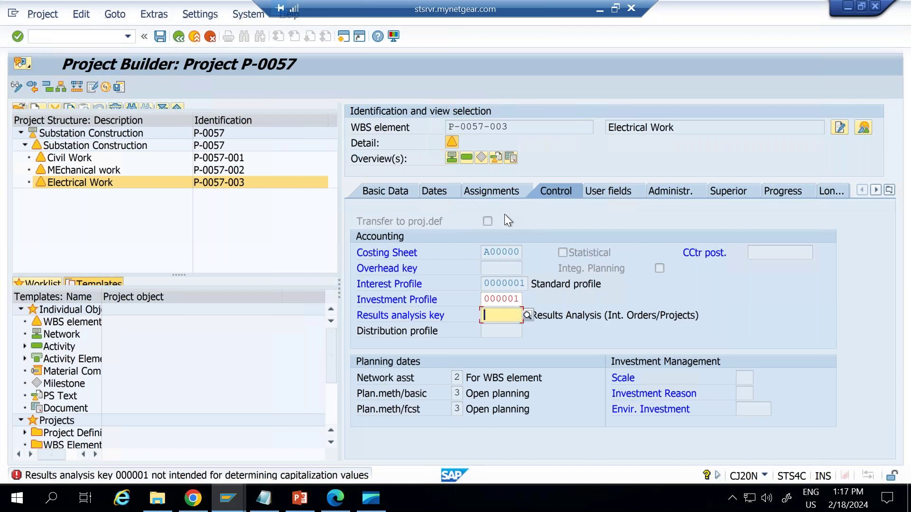
key(Return)
key(Return)
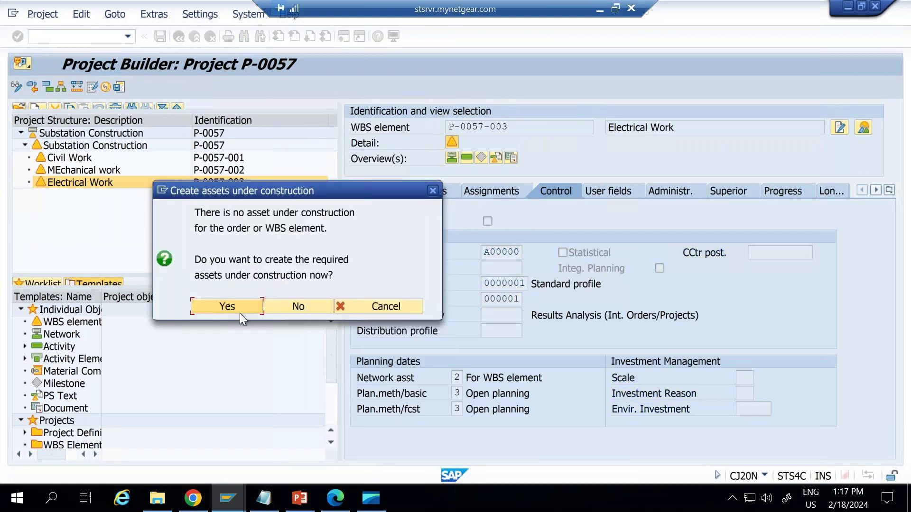
Create the asset under construction for the Electrical Work WBS element in asset class 4001 and save the project
click(240, 310)
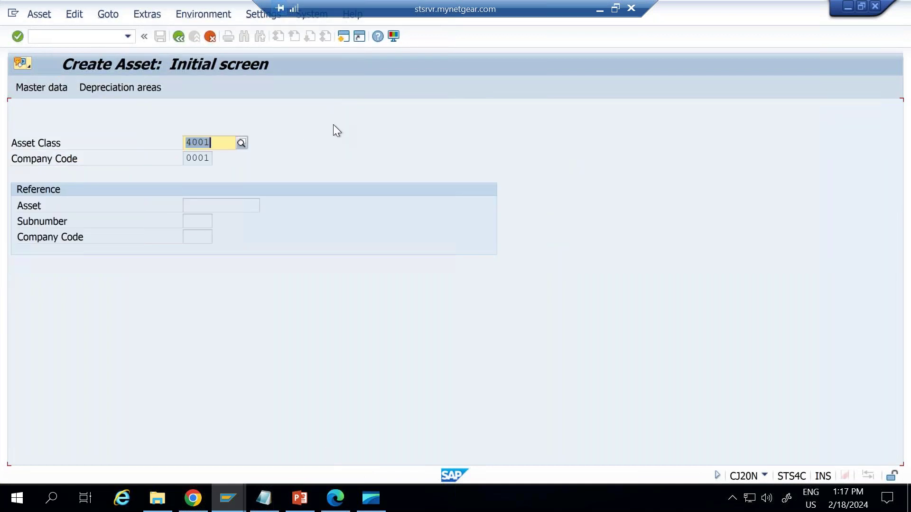
key(Return)
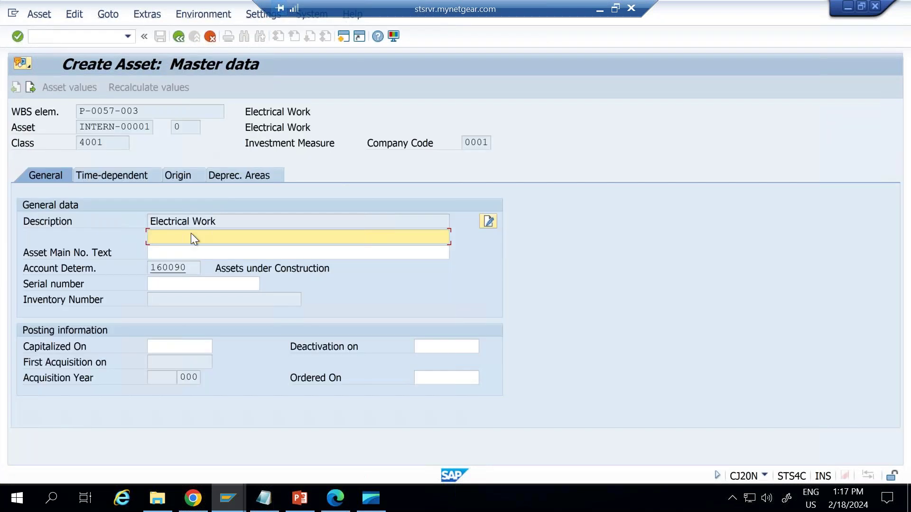
click(175, 36)
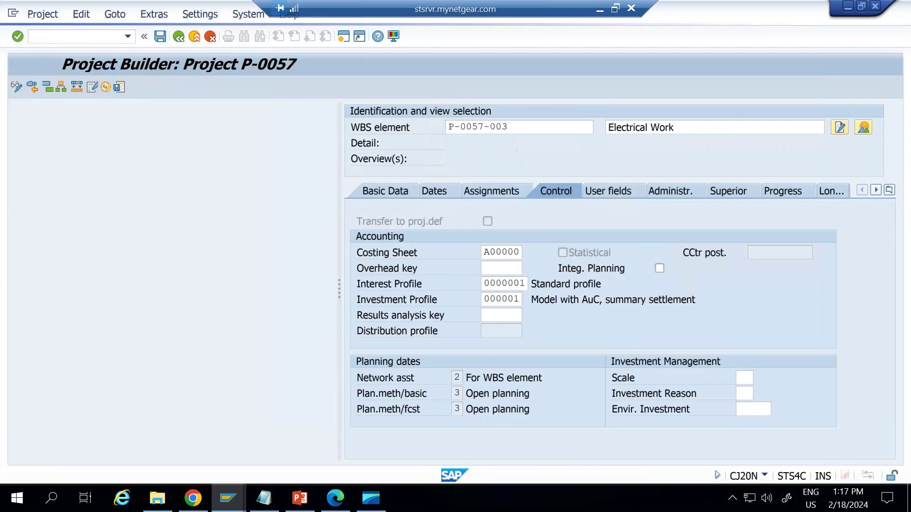
key(ctrl+s)
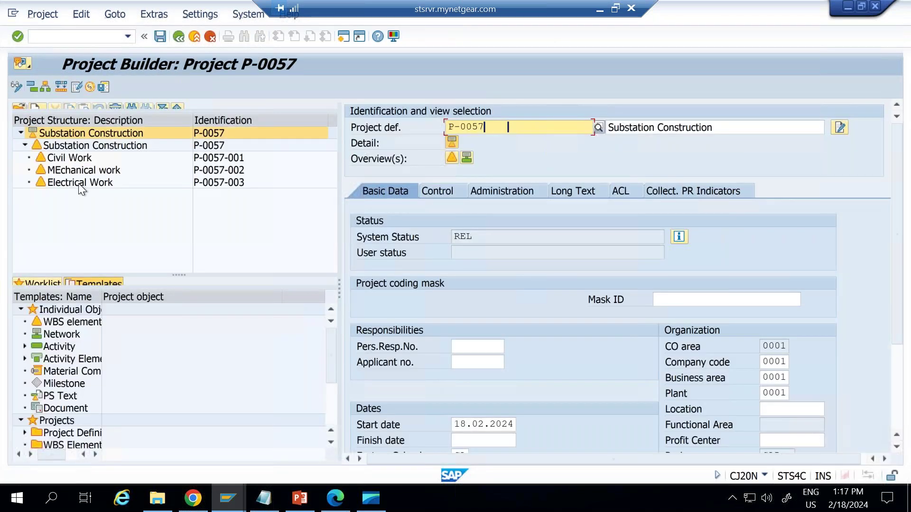
Open the asset under construction of the Electrical Work WBS element, check its asset number and class, and return to the project
click(78, 183)
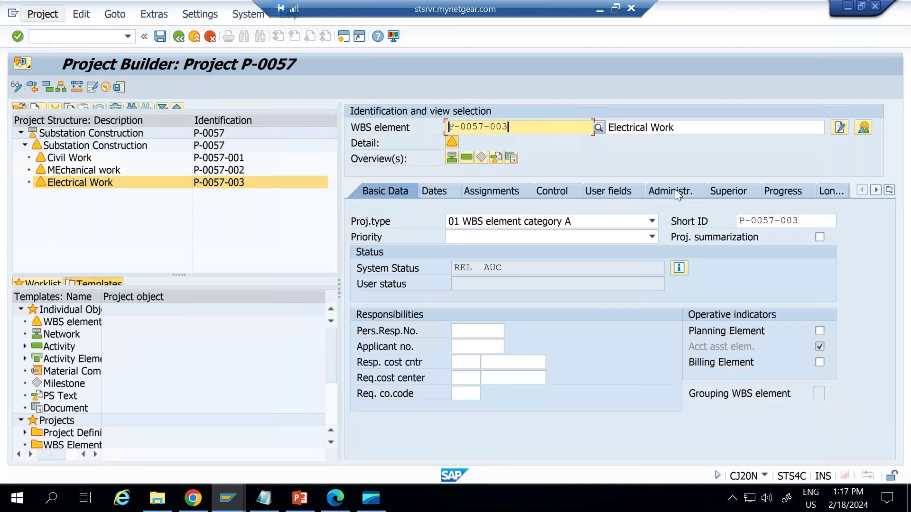
click(83, 15)
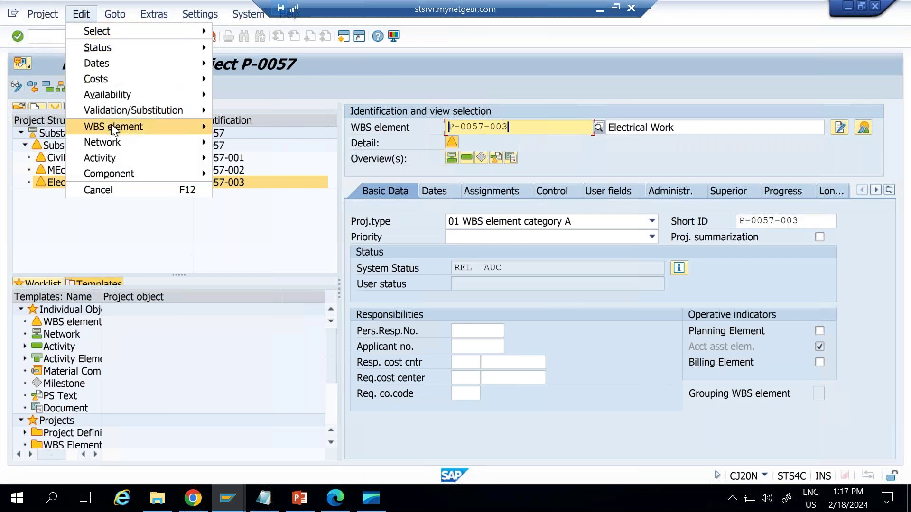
mouse_move(112, 127)
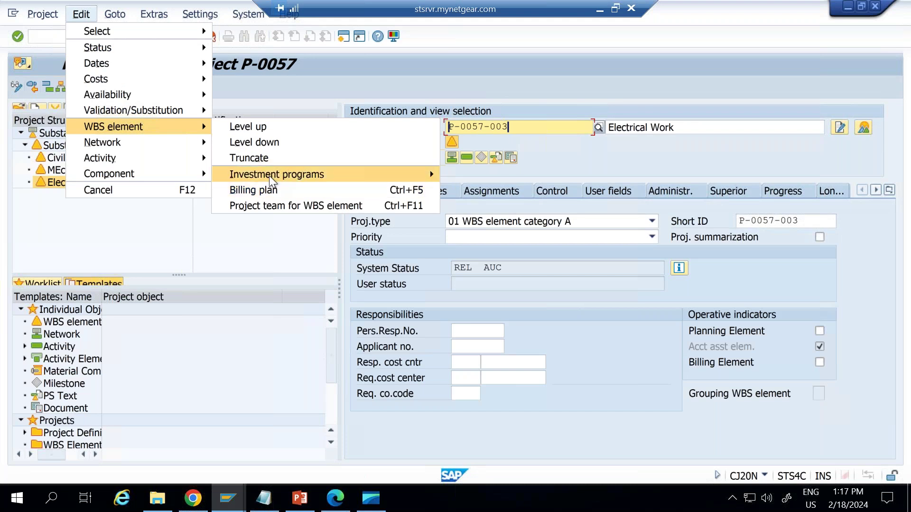
mouse_move(270, 176)
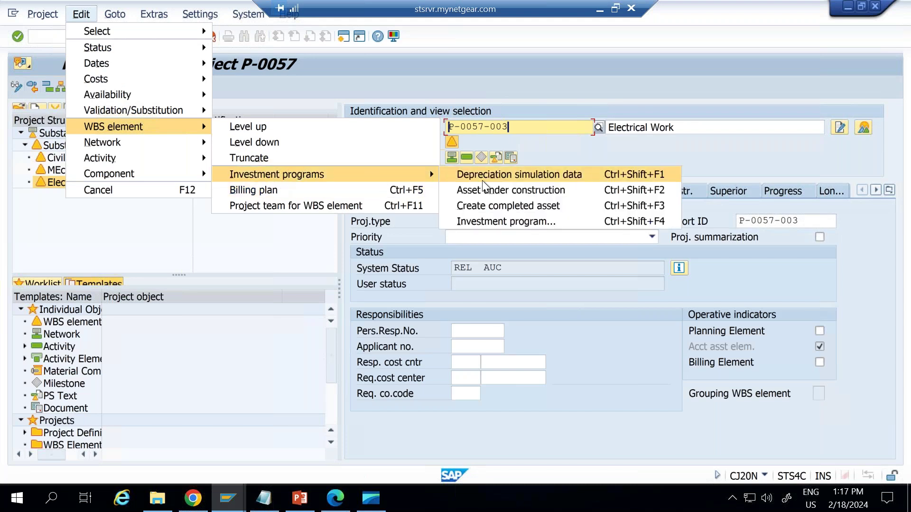
click(505, 192)
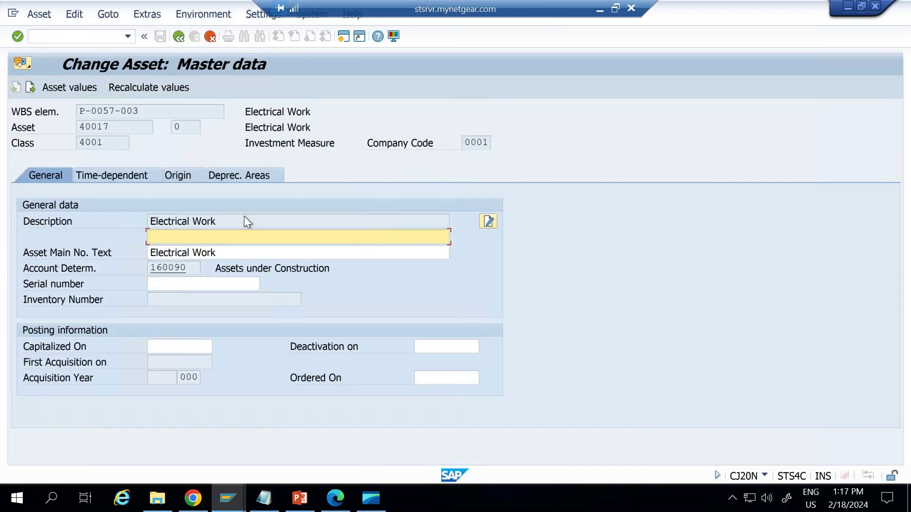
drag(122, 127, 61, 125)
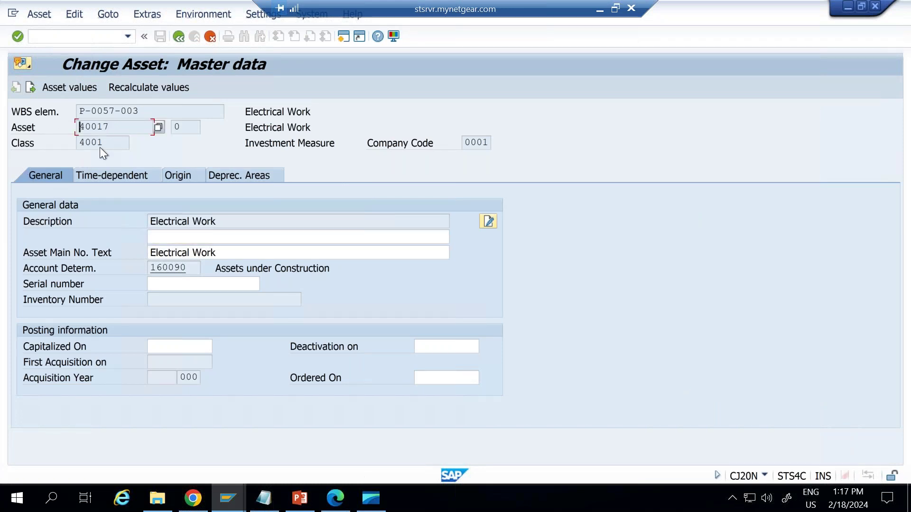
click(46, 144)
click(181, 38)
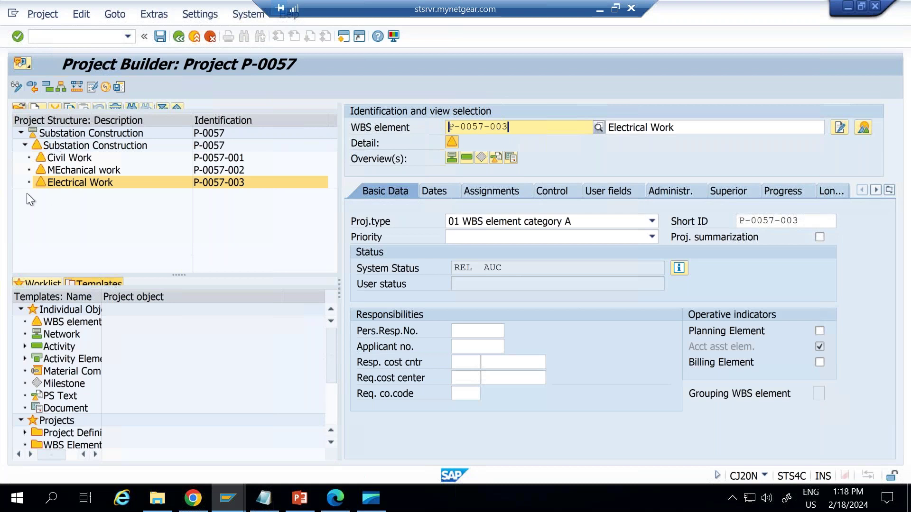
Open the settlement rule of the Electrical Work WBS element P-0057-003
click(79, 15)
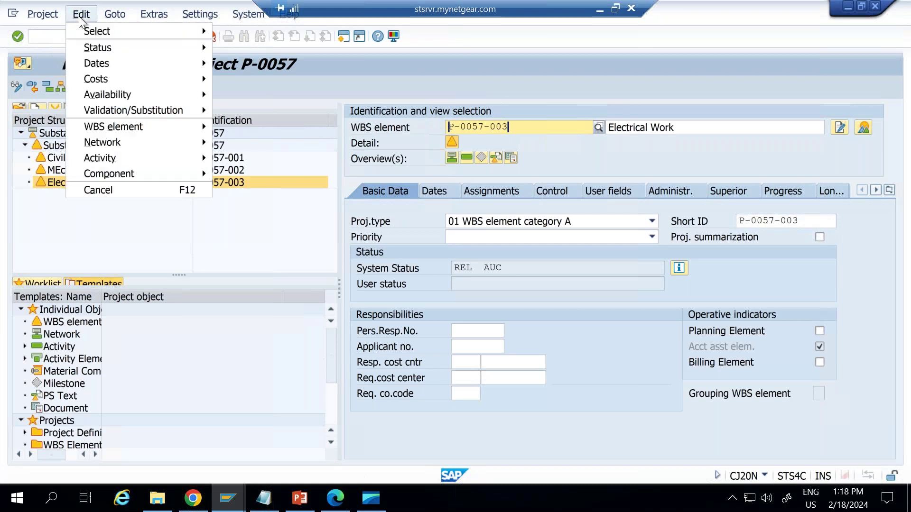
mouse_move(99, 79)
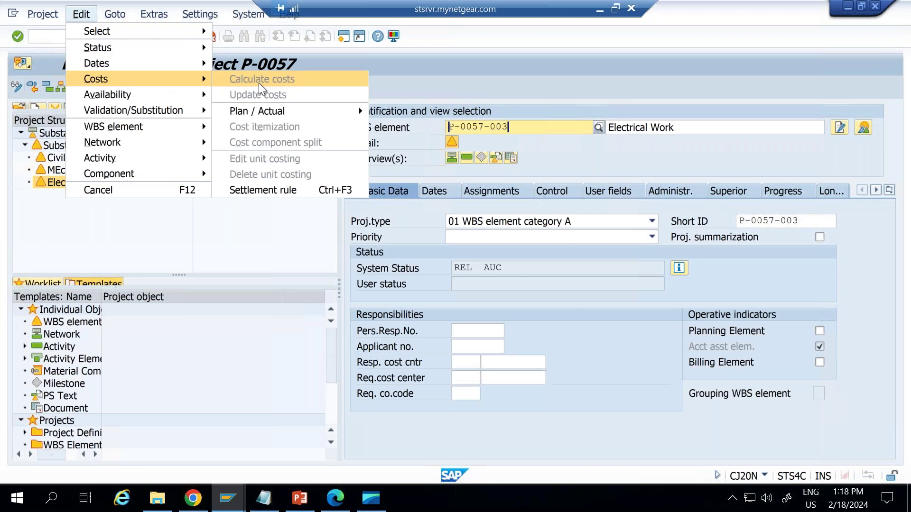
click(274, 190)
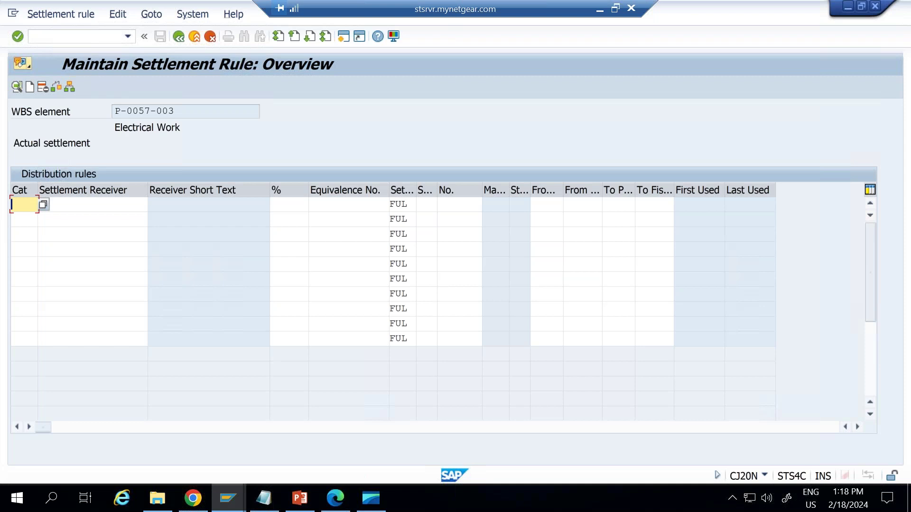
Switch to the PowerPoint slide and draw a small box beside the Building shape reading "WBS to AUC, Fuall setlment from AUC to Asset"
click(301, 498)
click(501, 231)
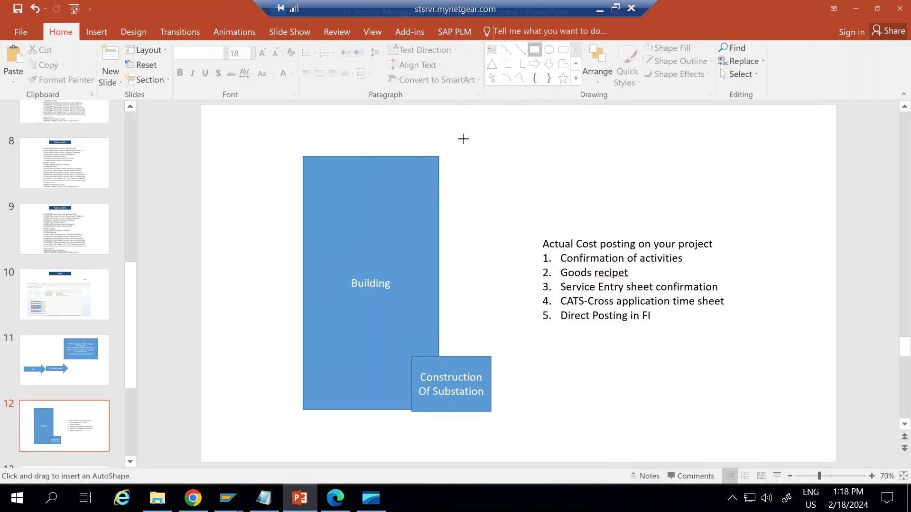
drag(463, 139, 511, 187)
text(WBS)
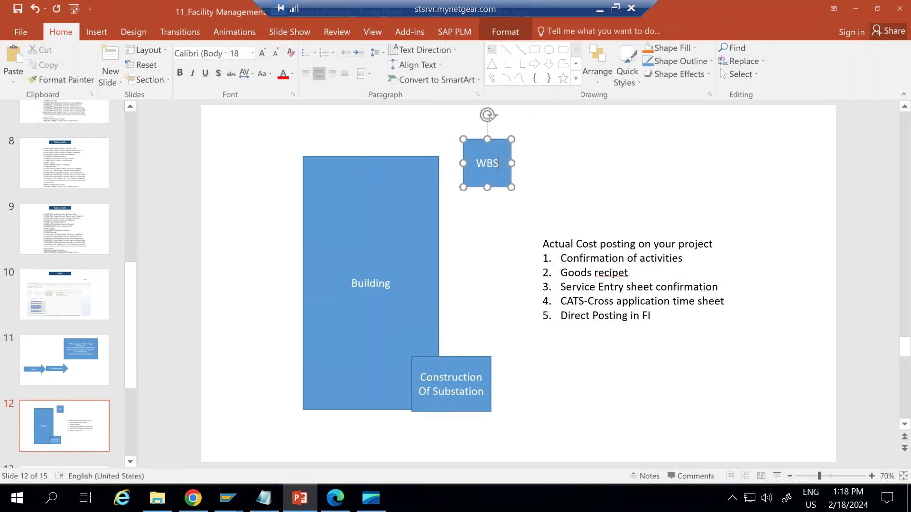
text( to )
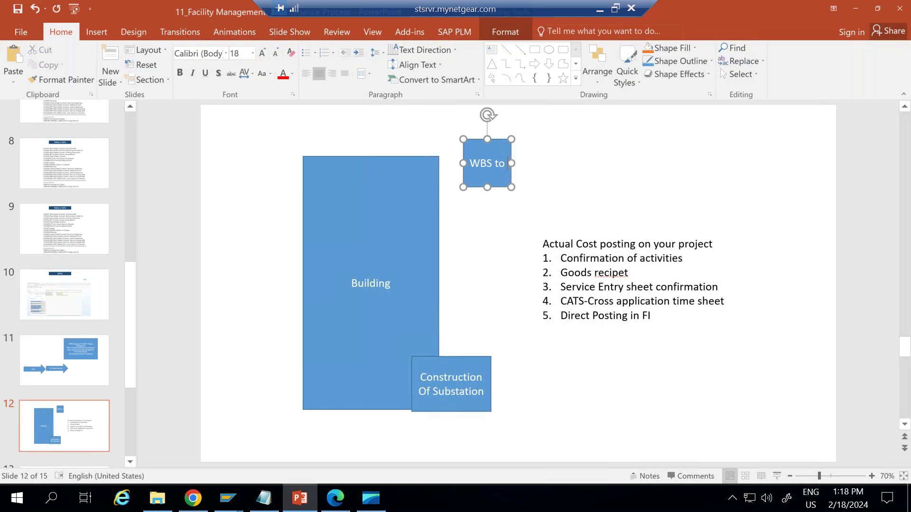
text(AUC)
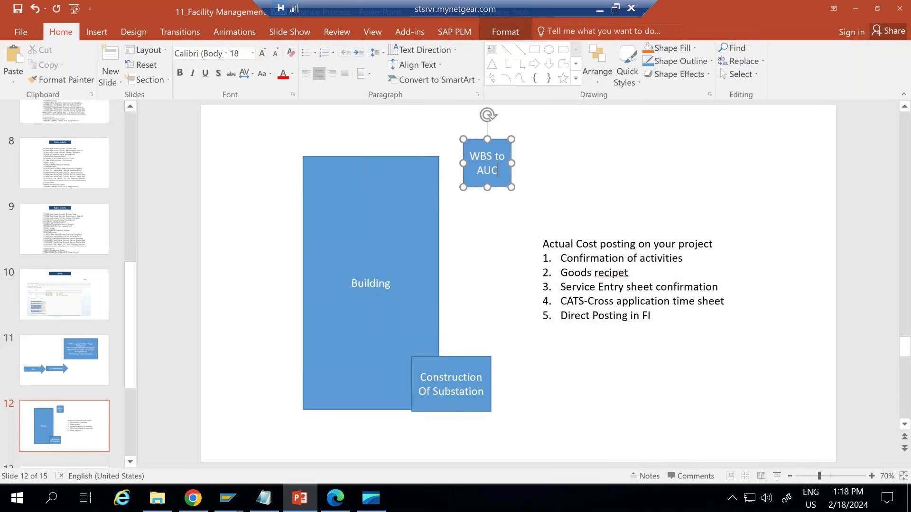
text(,)
key(Return)
text(Fuall setlme)
text(settle)
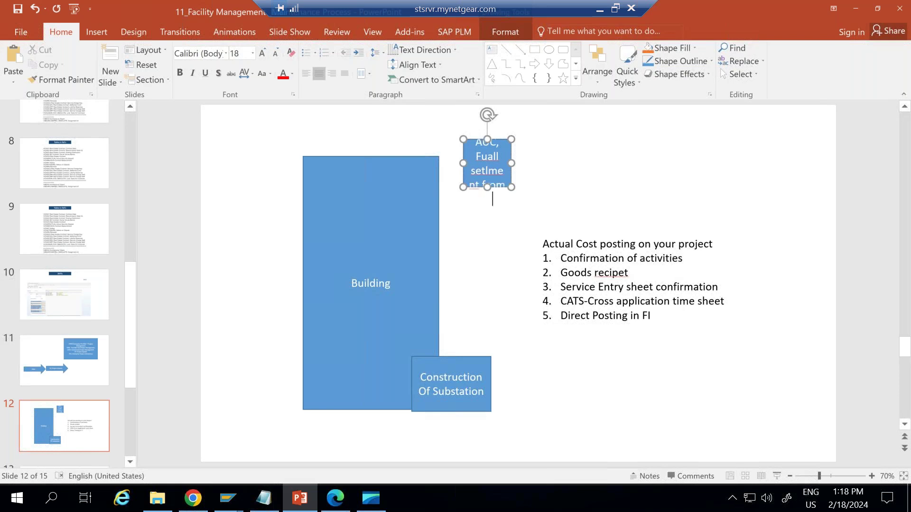
key(Return)
text(UC asset)
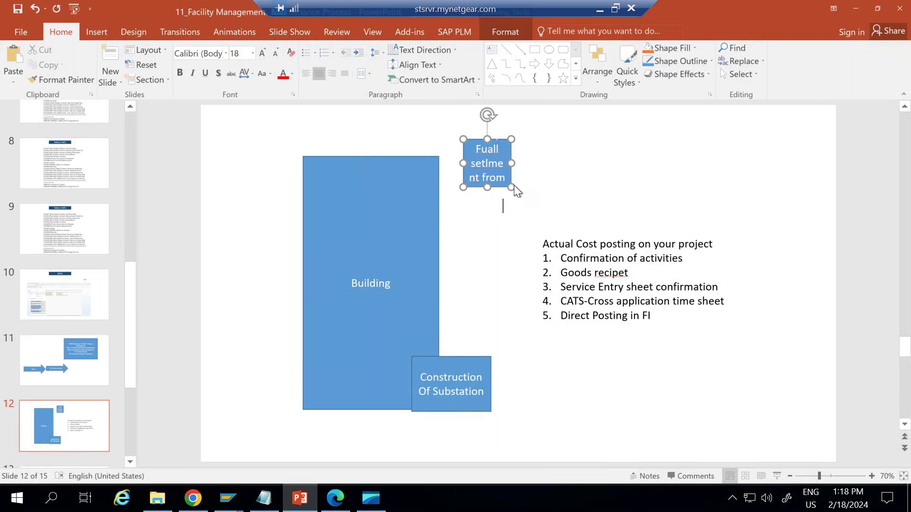
Enlarge the new box to fit its text and correct the misspelled words to "settlement" and "Full"
drag(526, 211, 542, 231)
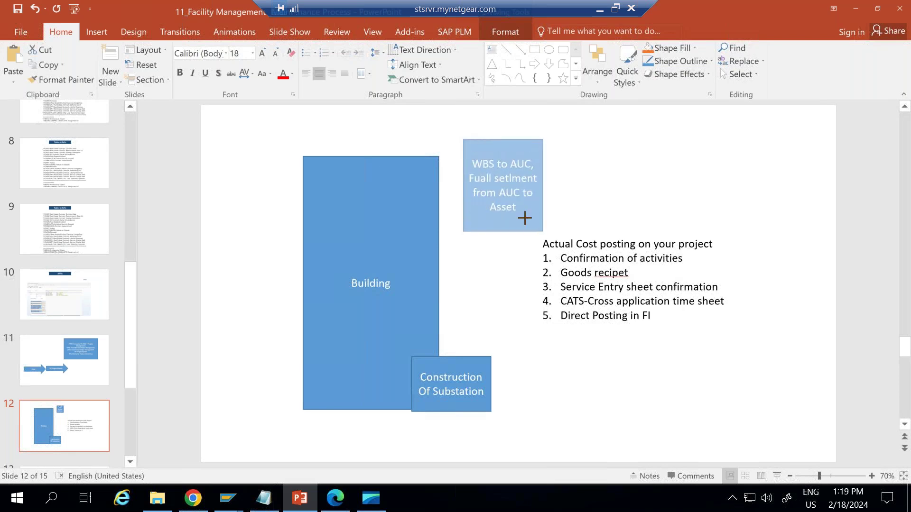
right_click(524, 179)
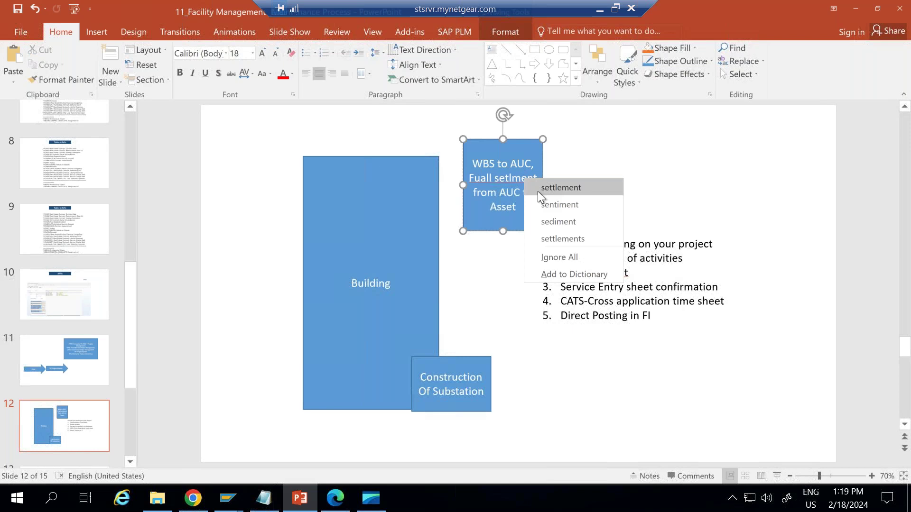
click(537, 191)
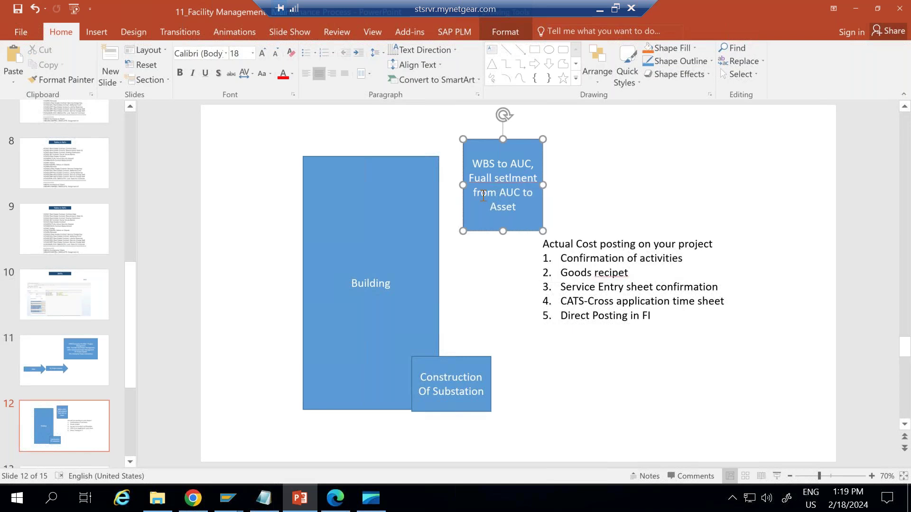
right_click(513, 178)
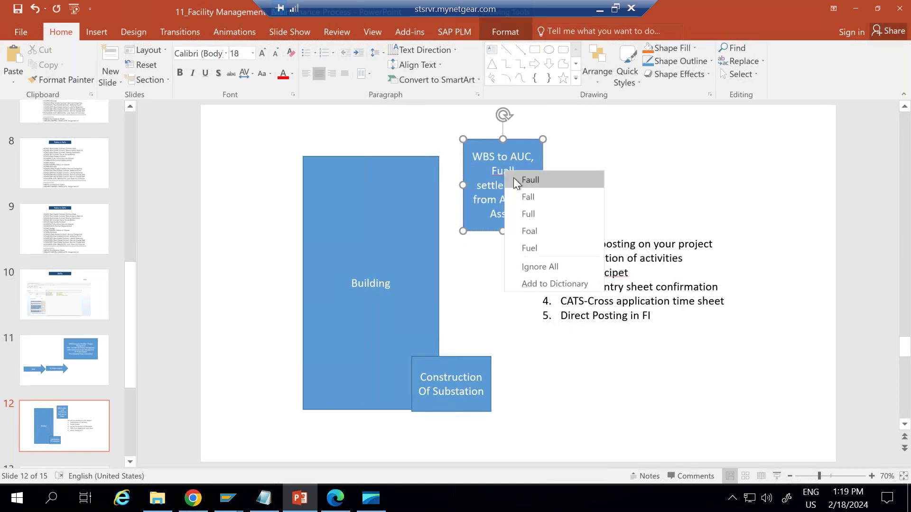
click(528, 212)
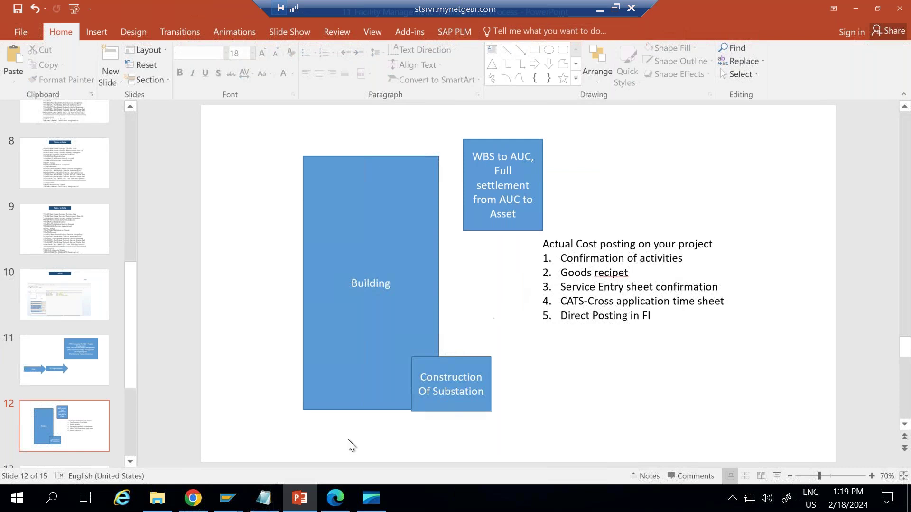
Switch to the SAP session for creating a purchase order and start transaction CJ88 there in its place
click(244, 497)
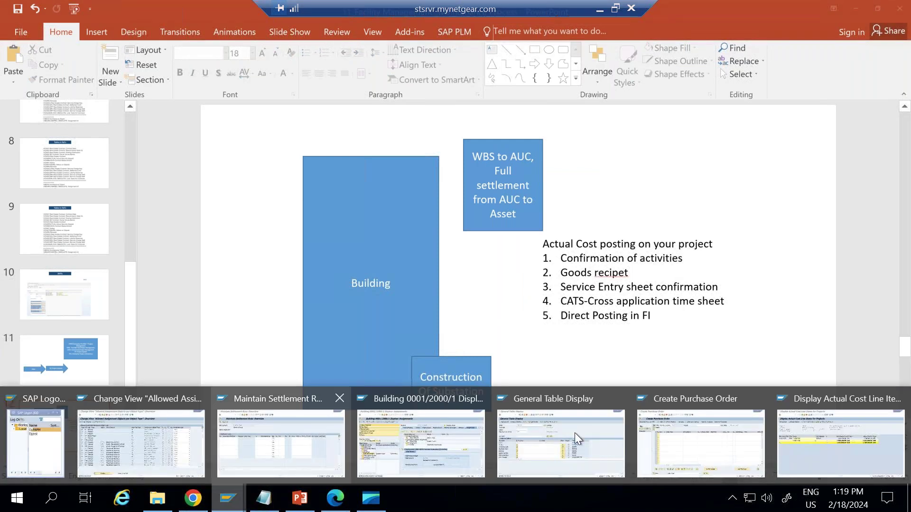
click(688, 437)
click(193, 38)
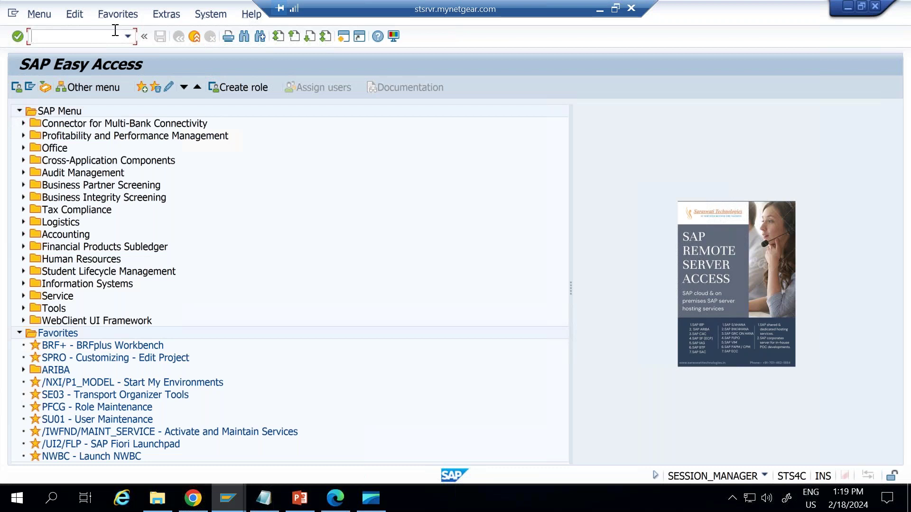
text(cj88)
key(Return)
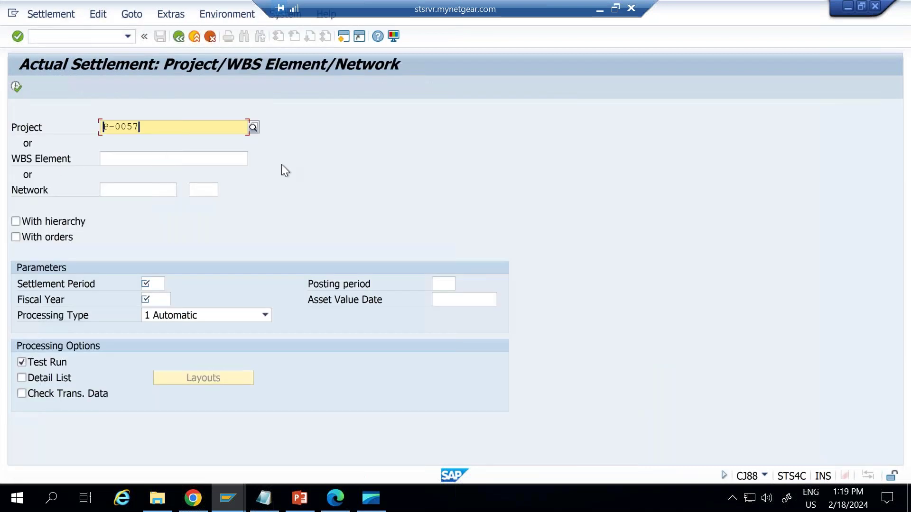
Set the settlement period to 10, fiscal year to 2020 and posting period to 10 for project P-0057
click(156, 284)
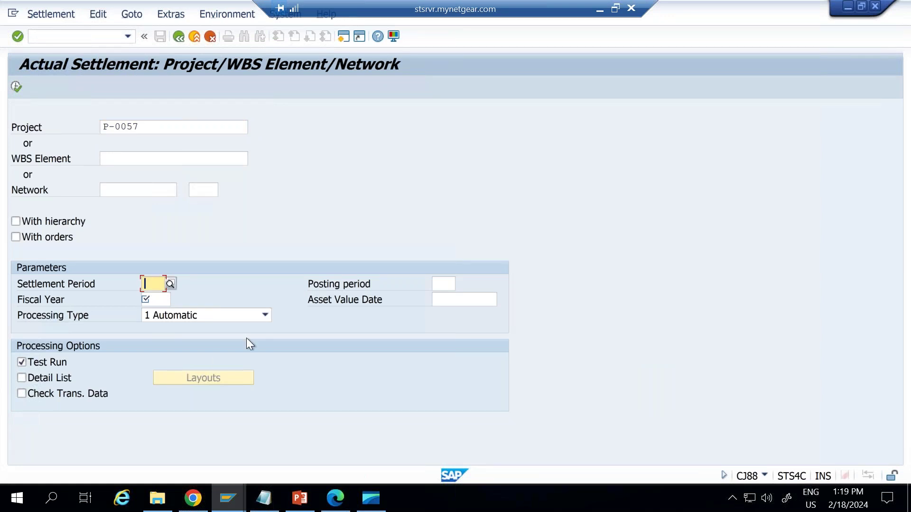
text(10)
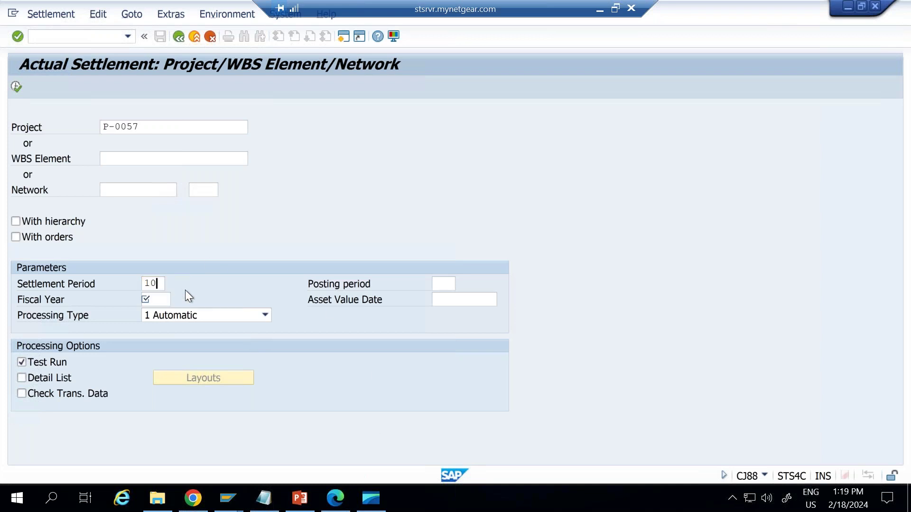
click(158, 299)
text(2020)
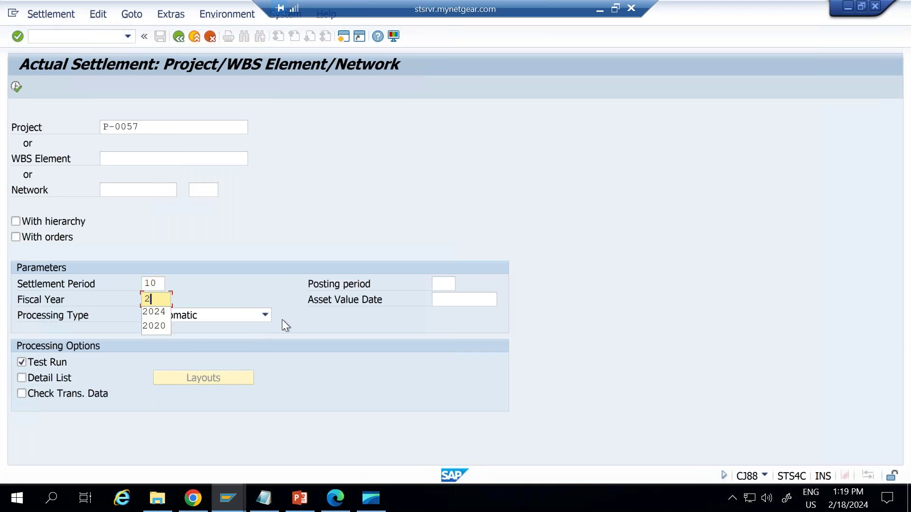
click(448, 282)
text(10)
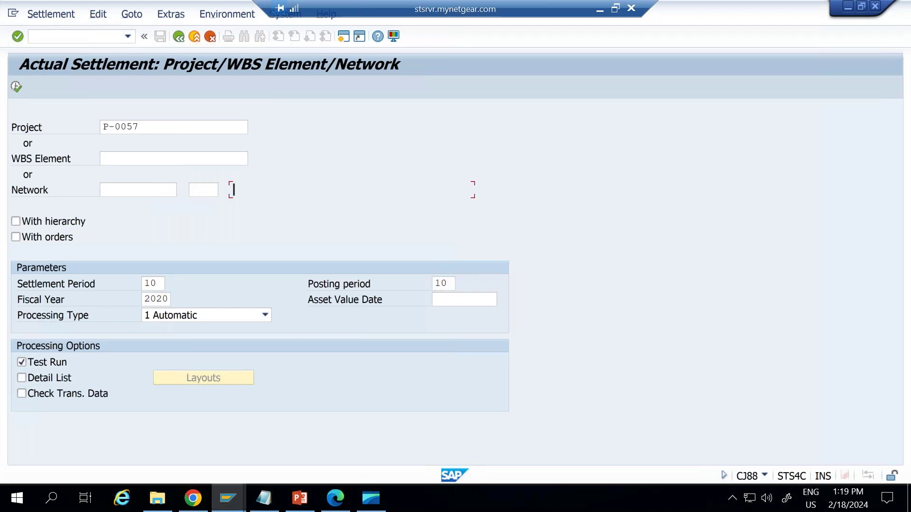
Choose processing type 1 Automatic and execute the settlement of project P-0057 as a test run
click(166, 318)
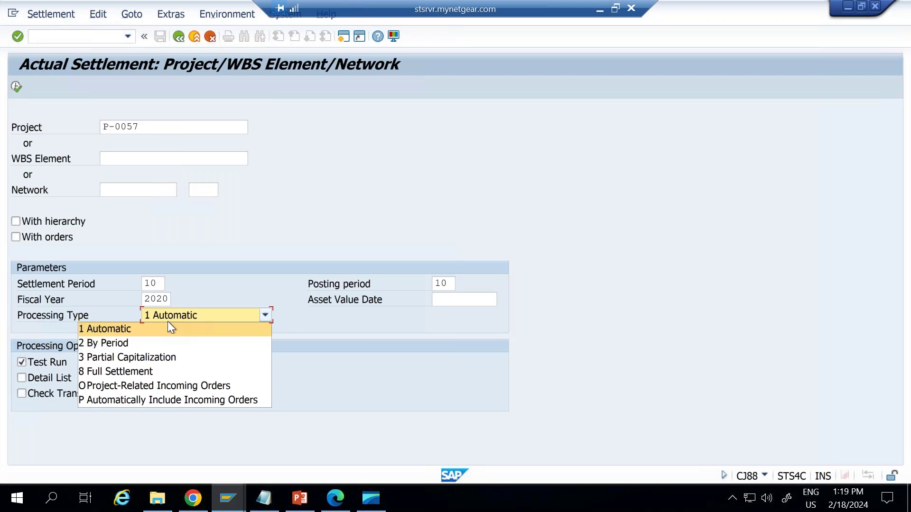
click(112, 328)
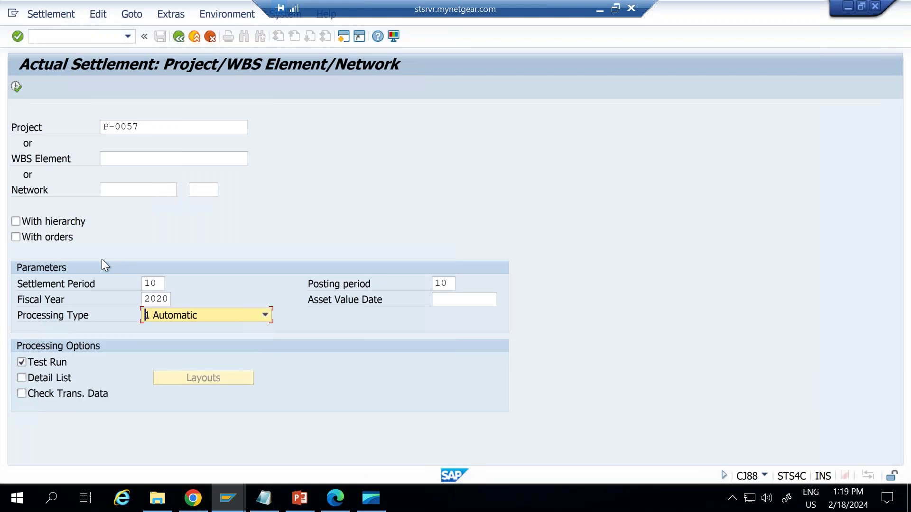
click(15, 88)
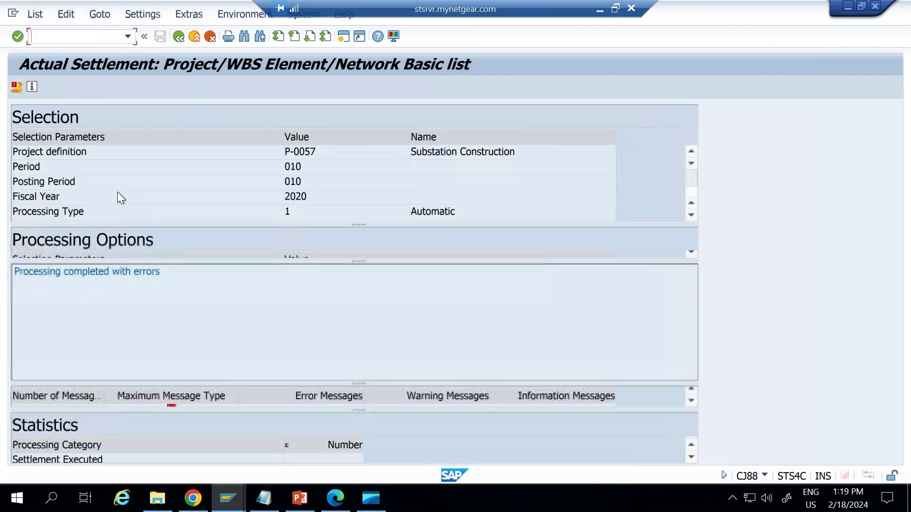
Display the test run's messages, read the long text of the receiver category error and close the messages
click(16, 88)
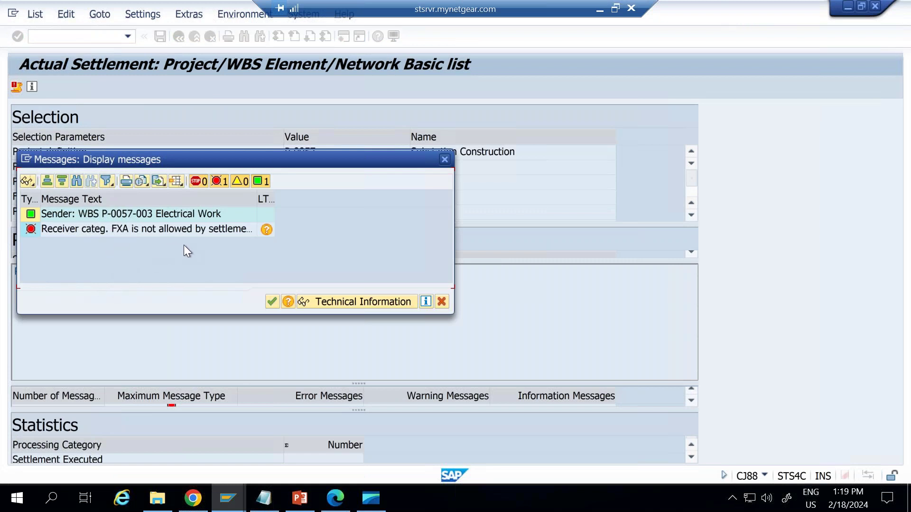
click(267, 230)
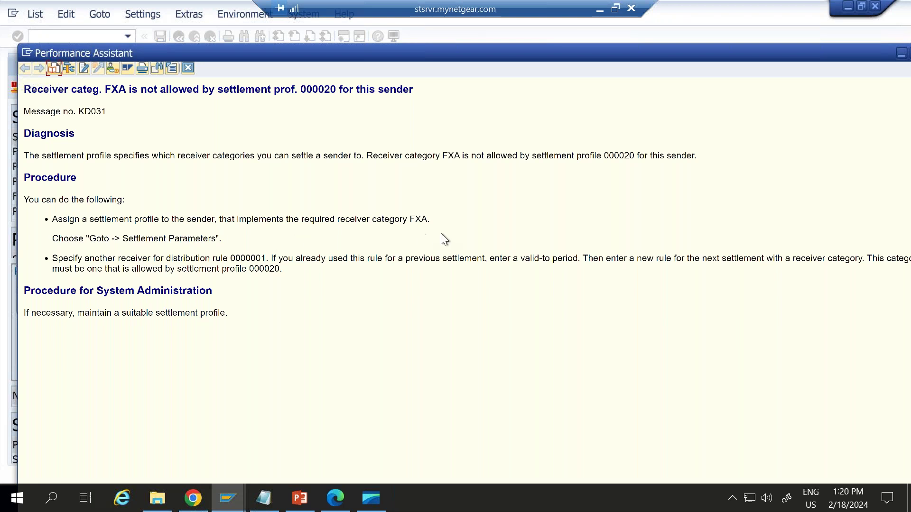
key(Escape)
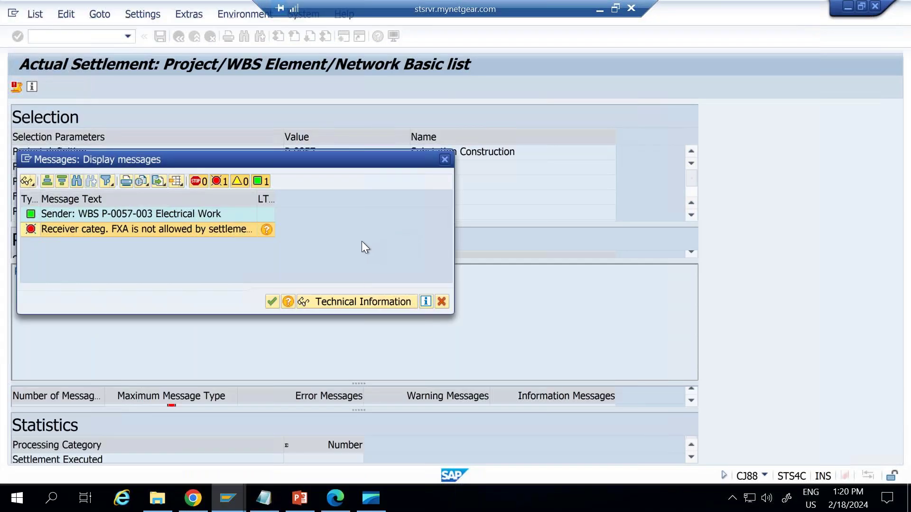
key(Escape)
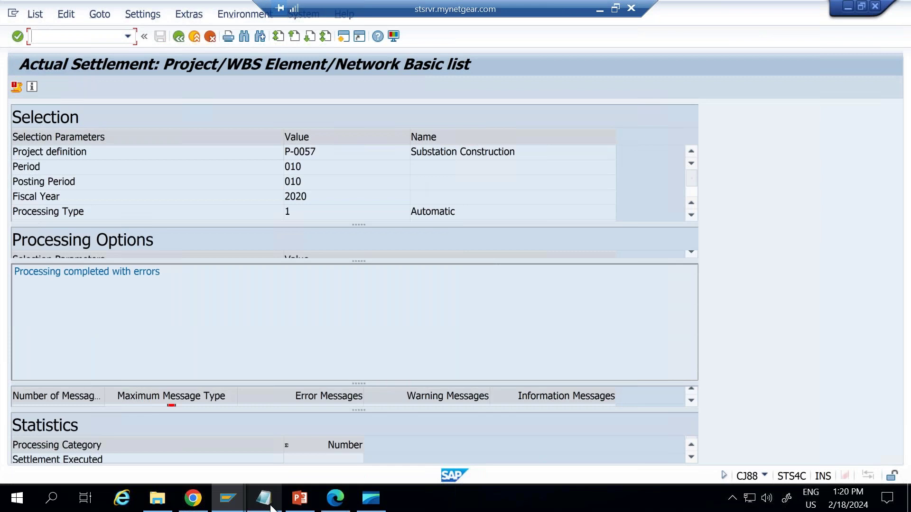
In the settlement parameters of WBS element P-0057-003, set the settlement profile to 50 Investment measure
click(223, 499)
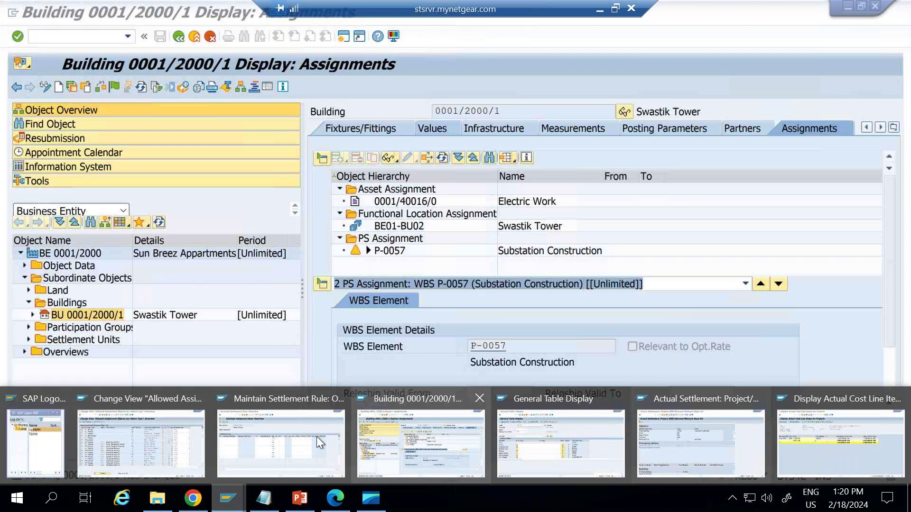
click(311, 438)
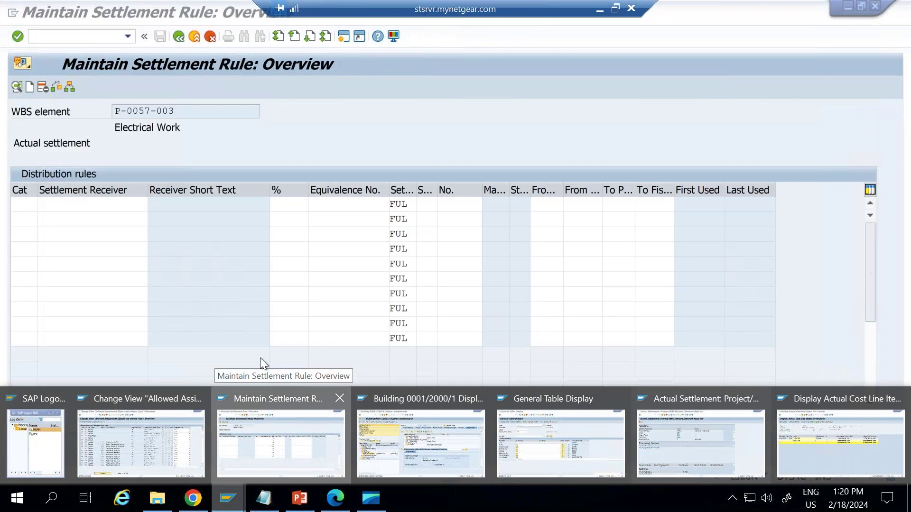
click(152, 14)
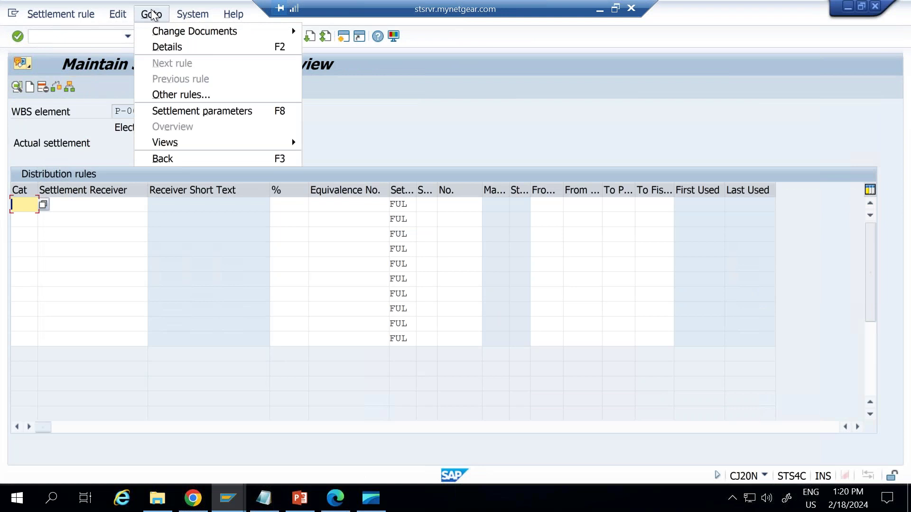
click(173, 114)
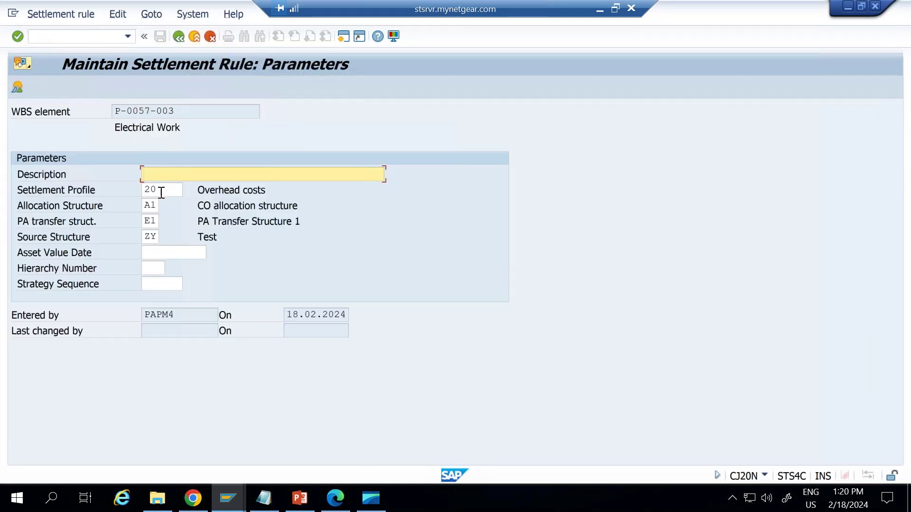
click(161, 192)
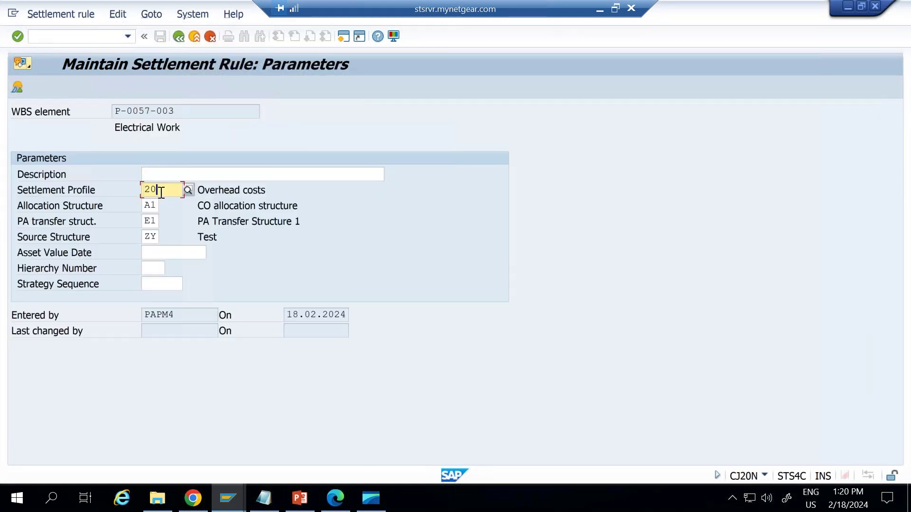
click(188, 190)
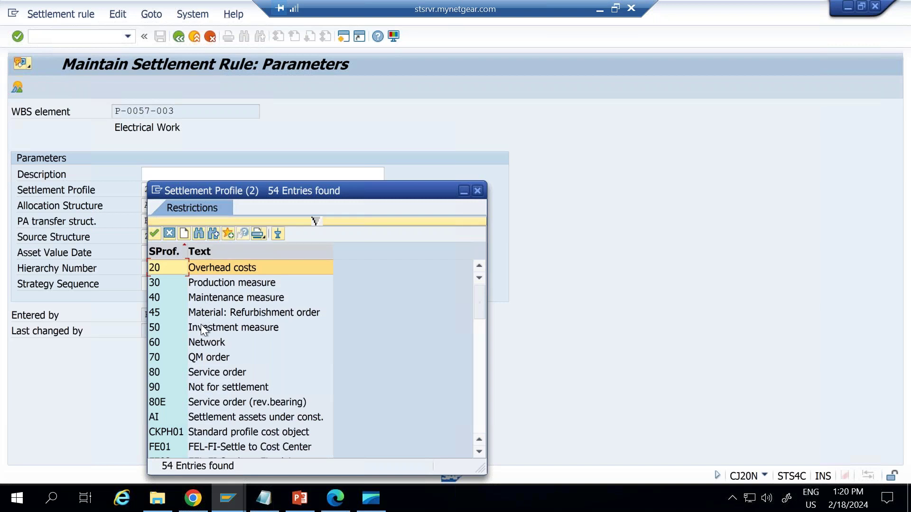
scroll(208, 335, down, 4)
scroll(212, 335, down, 10)
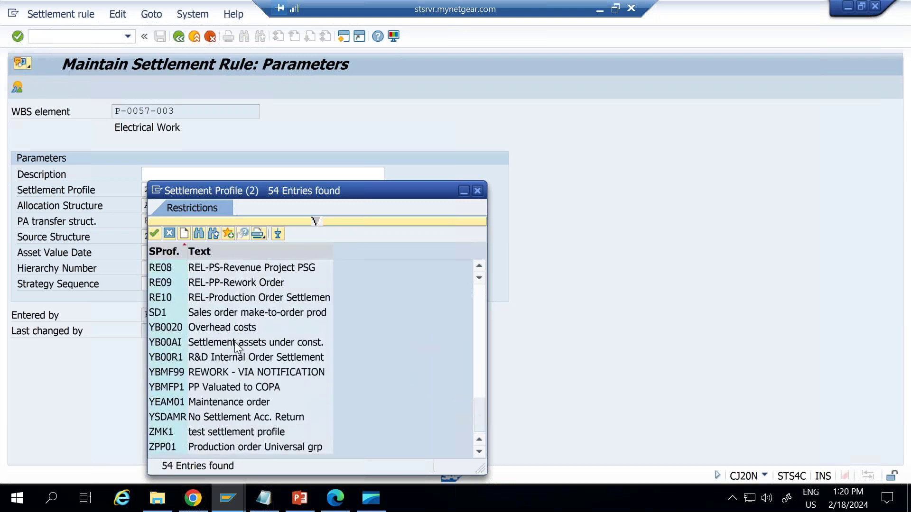
scroll(235, 342, up, 14)
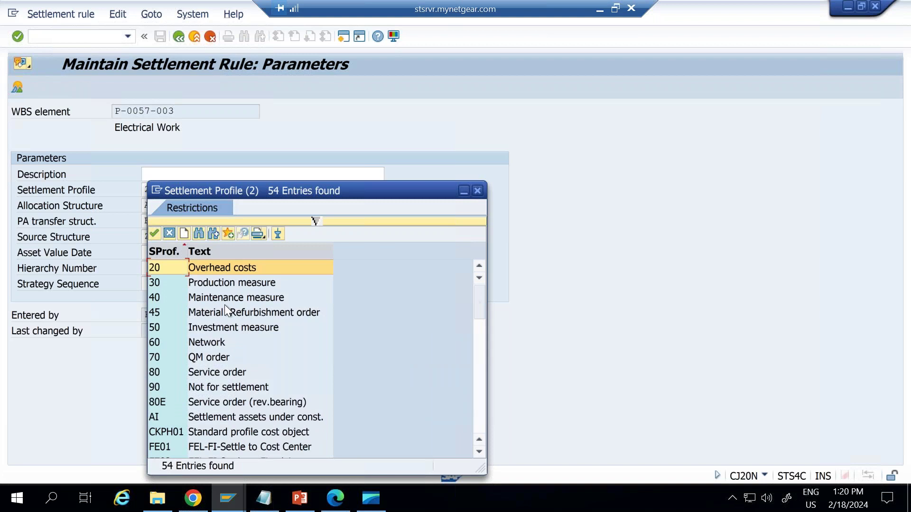
double_click(229, 329)
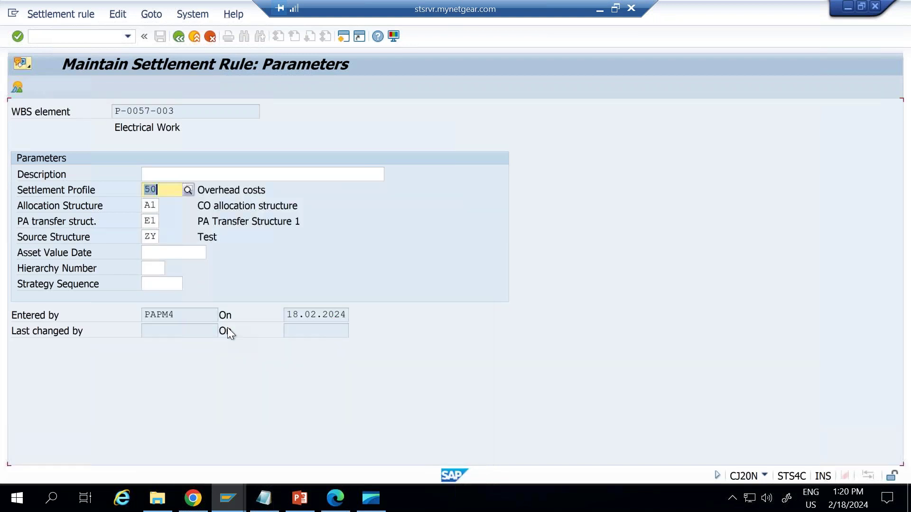
key(Return)
Leave the settlement rule of P-0057-003 without adding a receiver category and switch back to the CJ88 settlement results
click(177, 36)
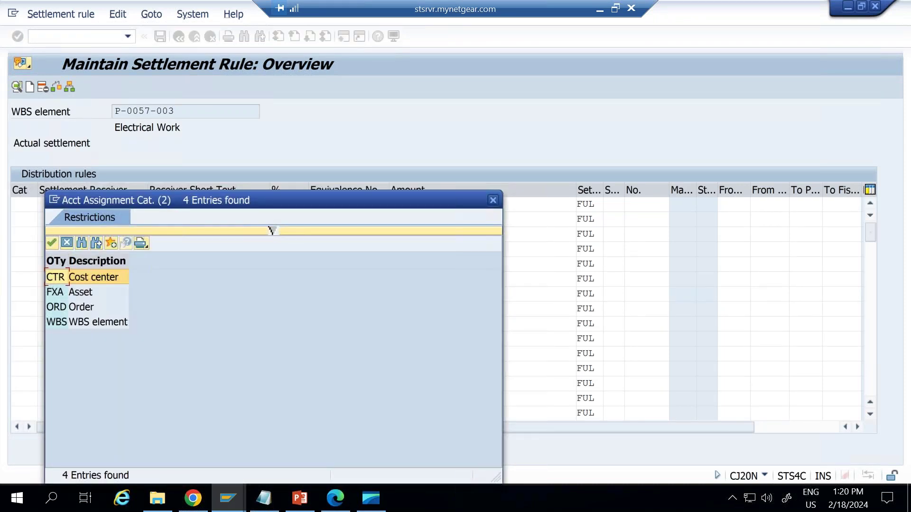
click(489, 201)
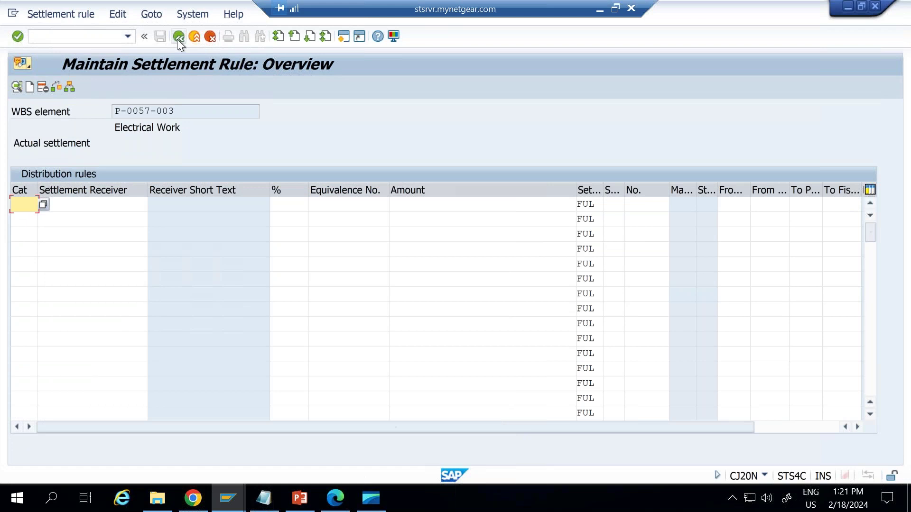
click(178, 38)
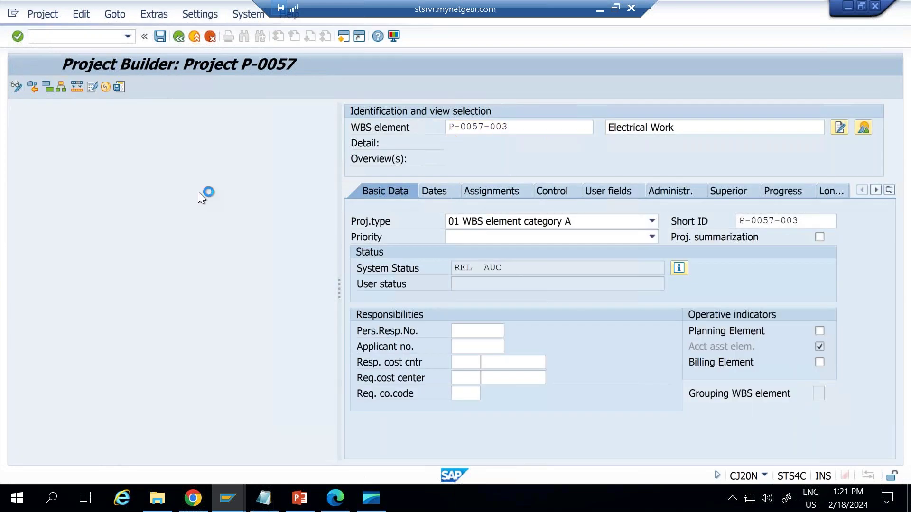
key(F3)
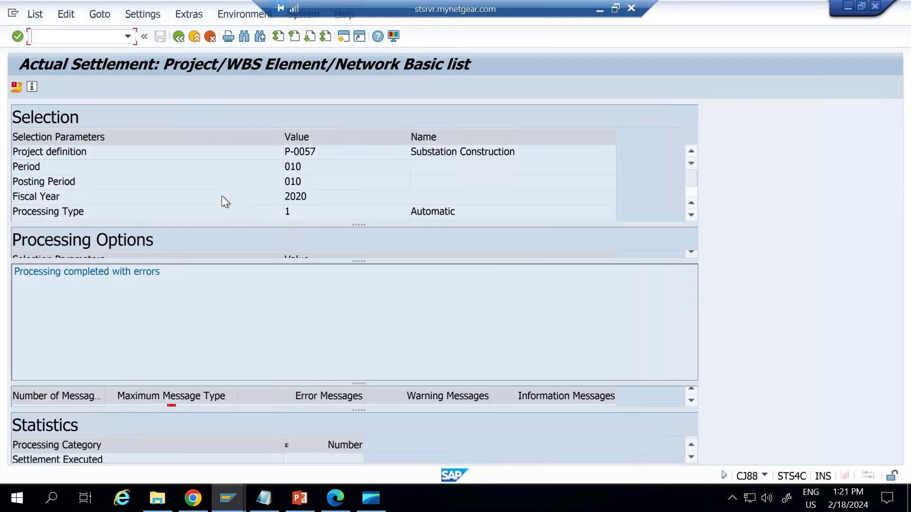
Repeat the test run of the settlement for project P-0057 and return to the selection screen
click(179, 37)
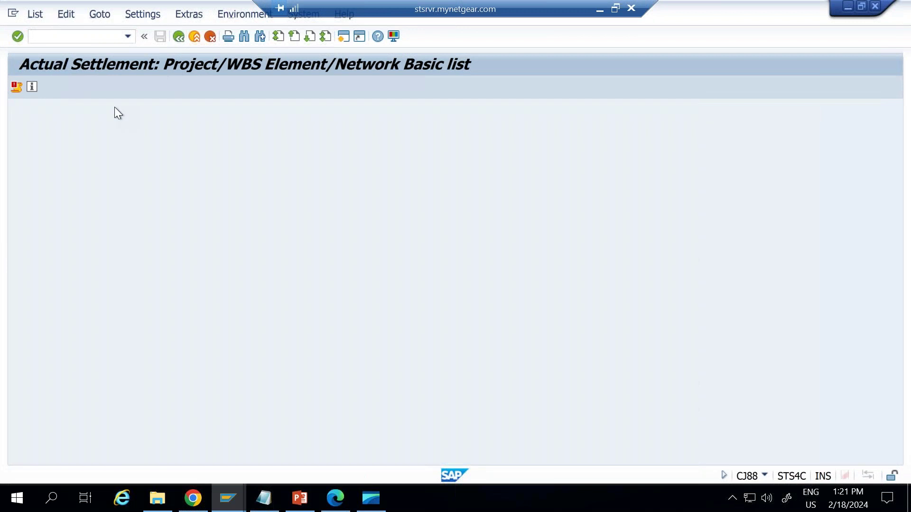
click(15, 87)
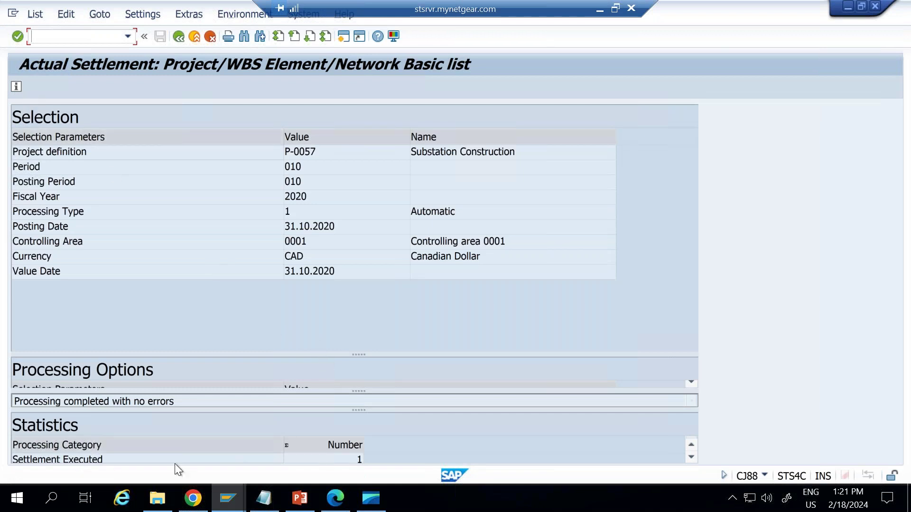
click(177, 37)
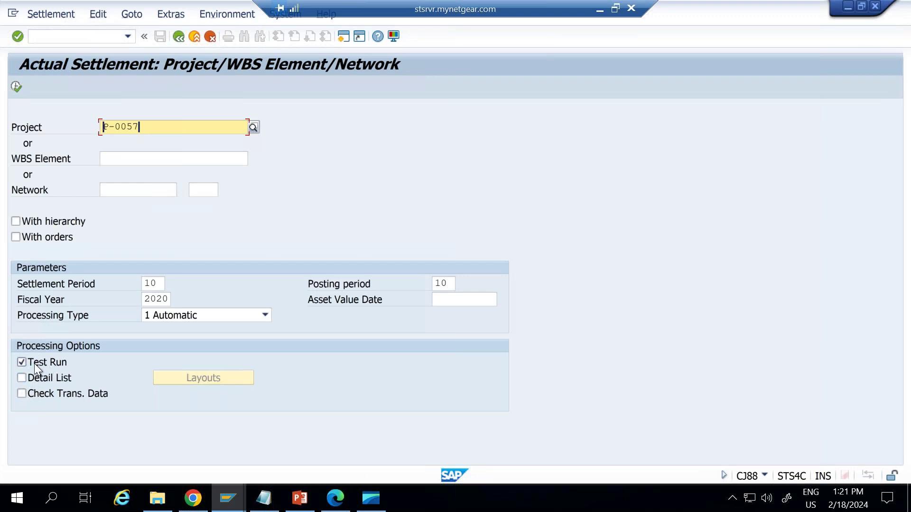
Execute the actual settlement of project P-0057 with Test Run off and Detail List on
click(34, 363)
click(31, 377)
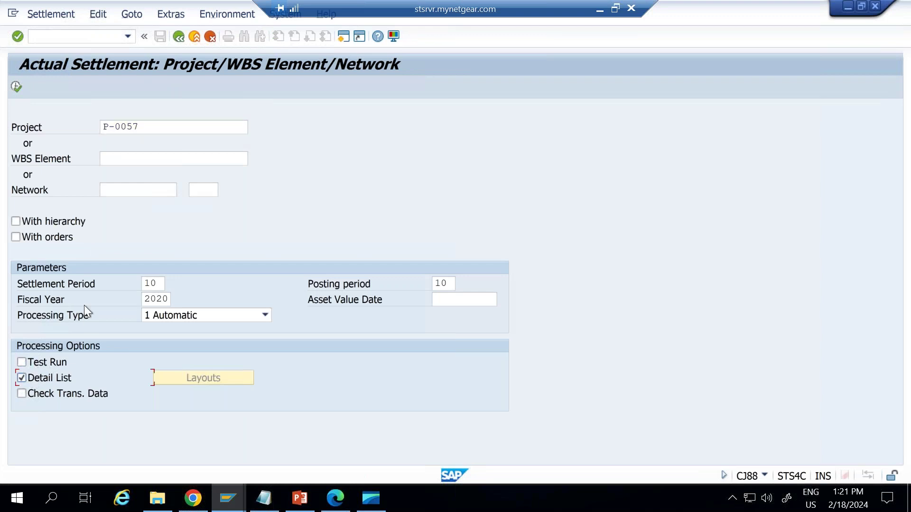
click(21, 85)
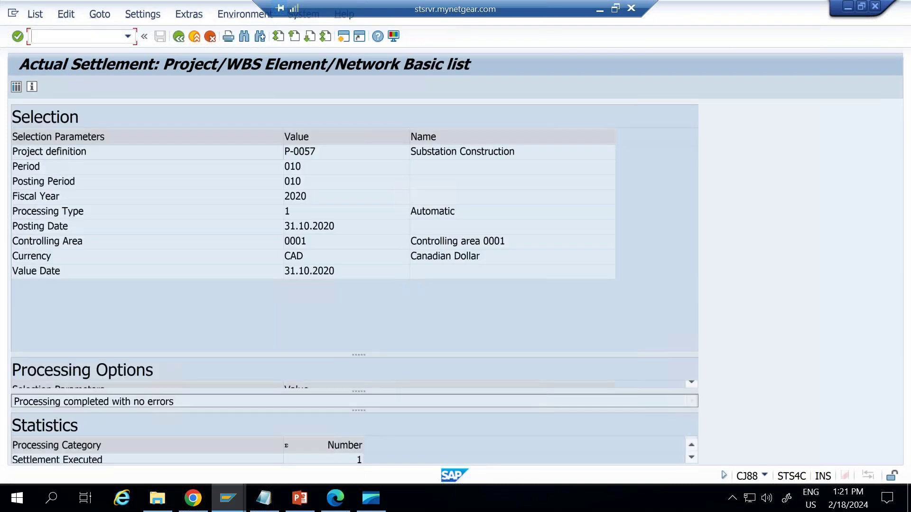
Open the settlement's detail list, list its accounting documents and display the accounting document
click(17, 88)
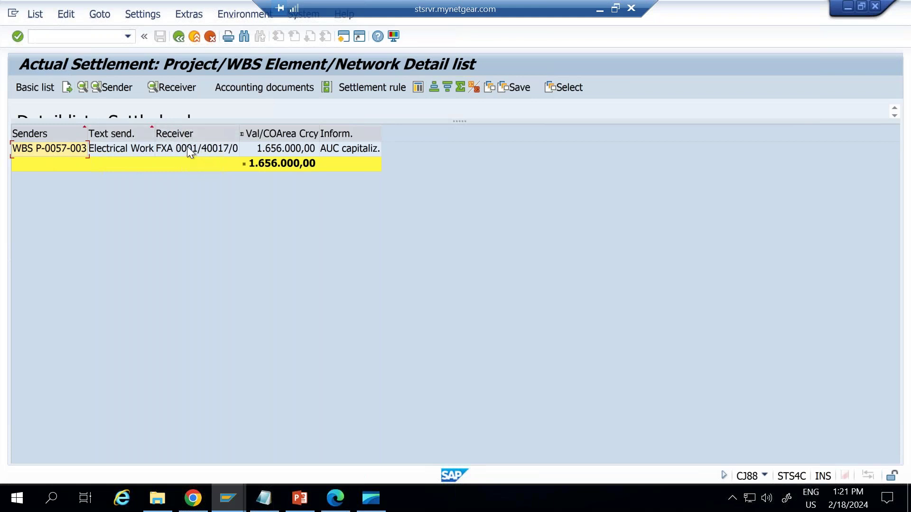
click(243, 87)
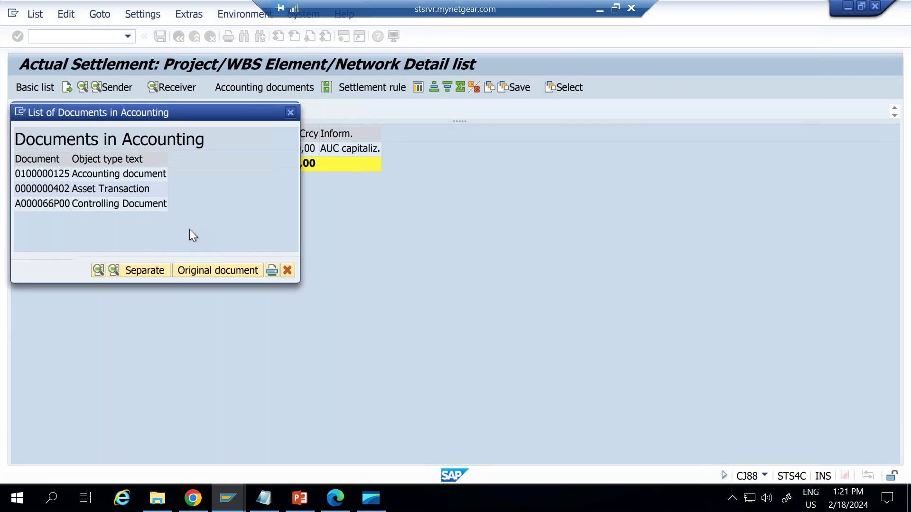
double_click(116, 175)
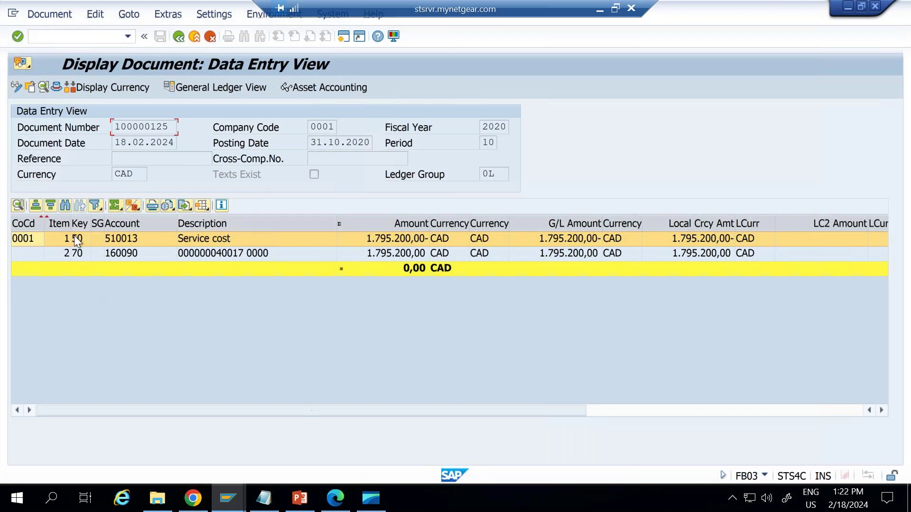
Close the accounting document and the document list, and return to the CJ88 actual settlement selection screen
click(183, 35)
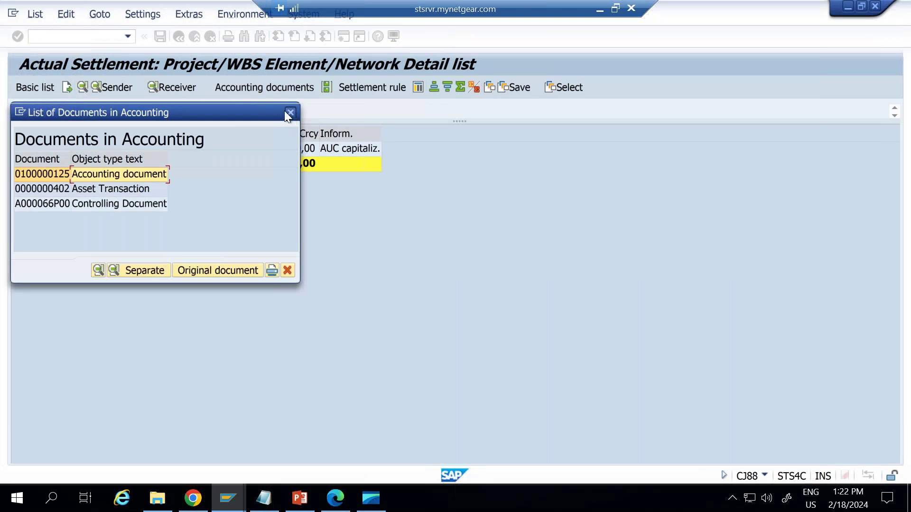
click(289, 114)
click(178, 36)
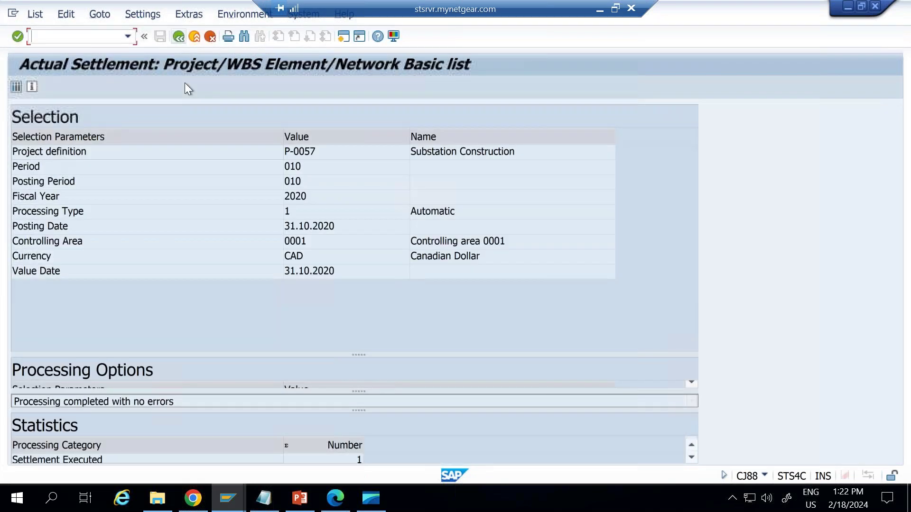
click(178, 37)
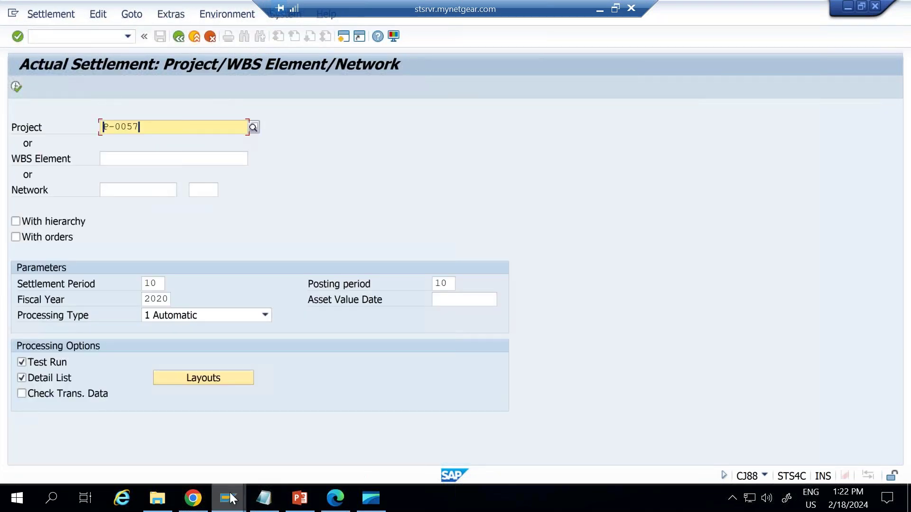
Switch to the Project Builder session, open project P-0057 and select the Electrical Work WBS element P-0057-003
click(233, 498)
click(252, 406)
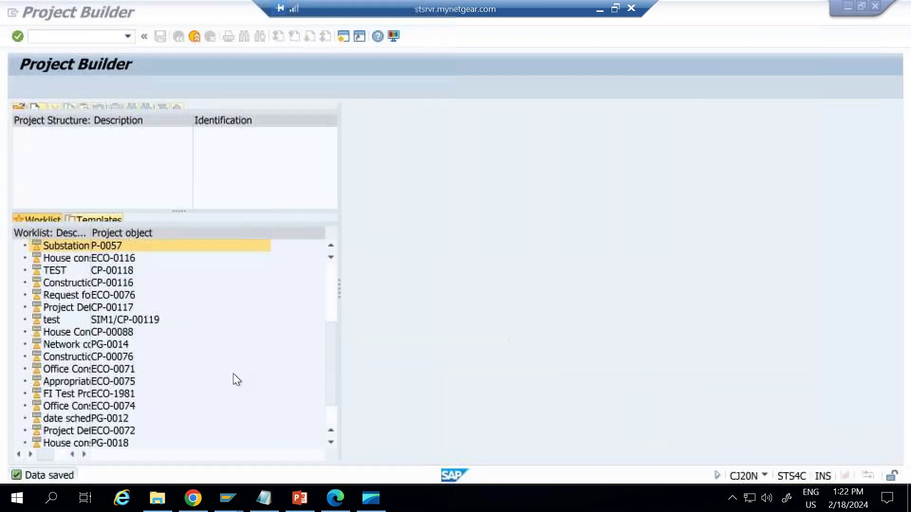
double_click(113, 244)
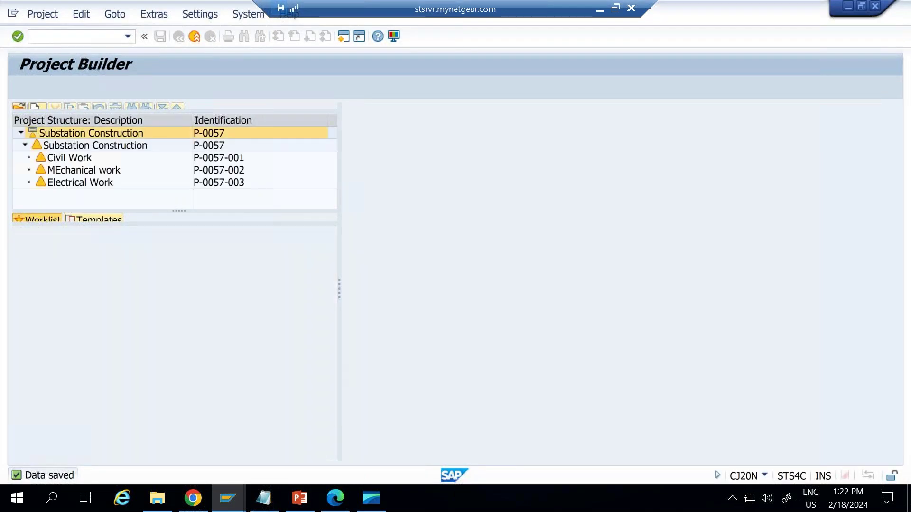
click(88, 184)
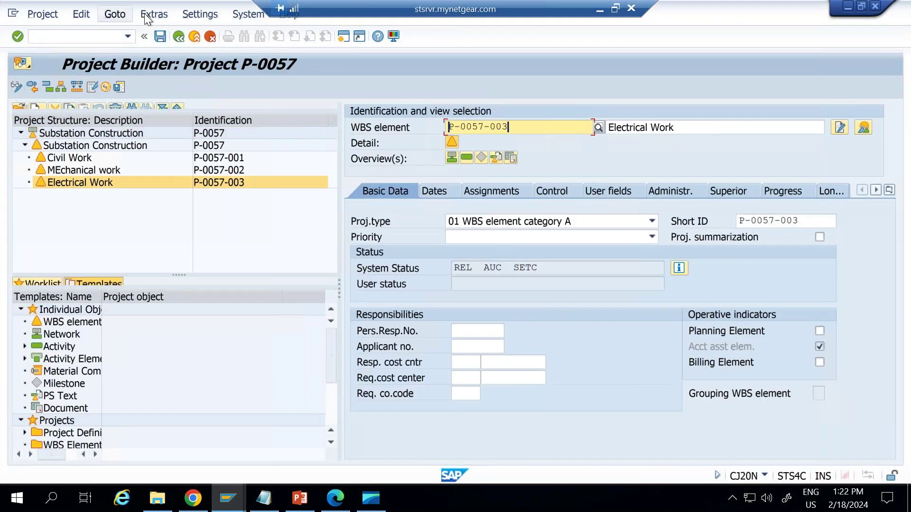
Open the settlement rule of WBS element P-0057-003 for maintenance
click(144, 13)
click(118, 17)
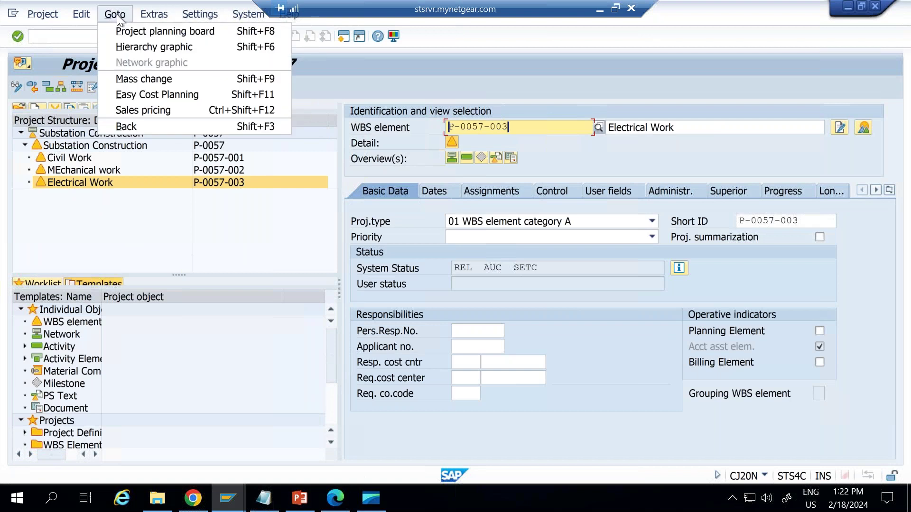
click(79, 16)
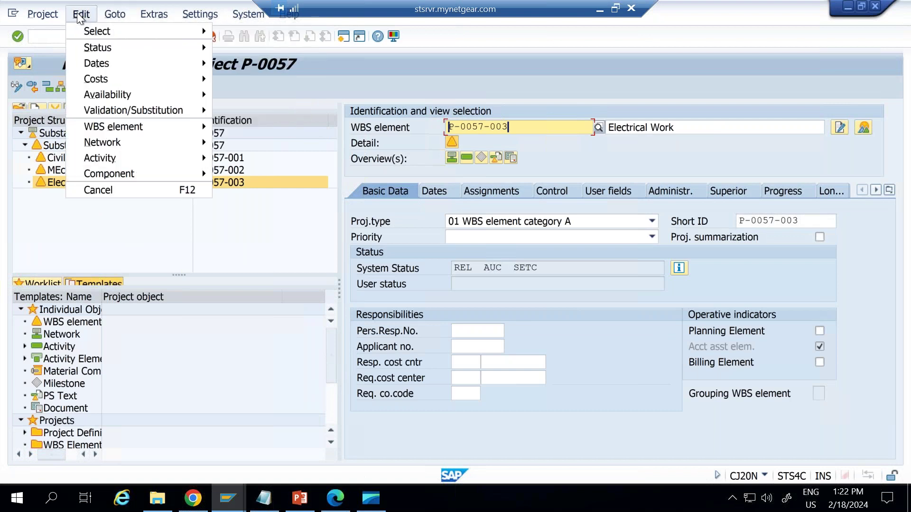
click(112, 17)
click(110, 16)
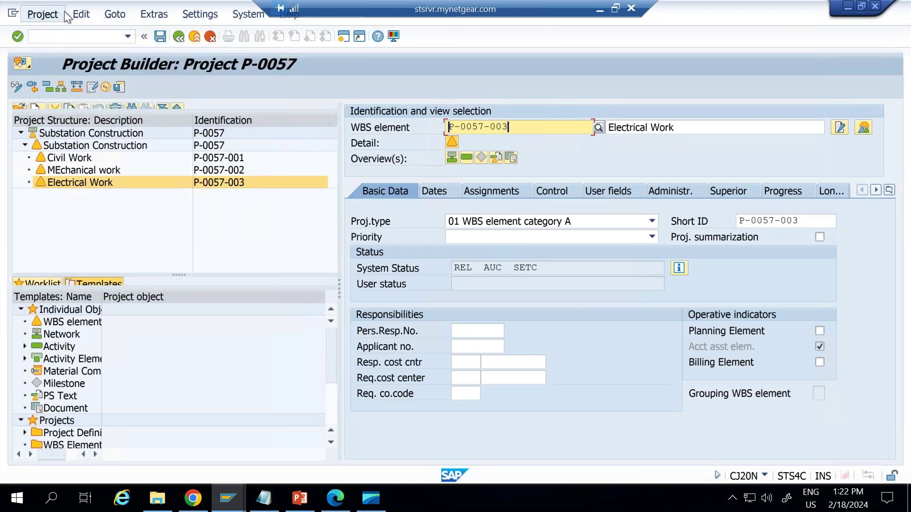
click(76, 13)
mouse_move(102, 79)
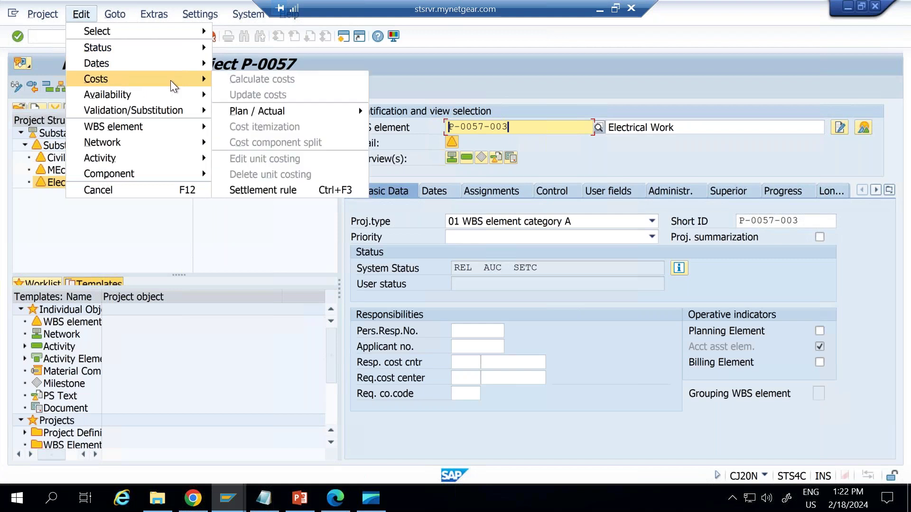
click(269, 191)
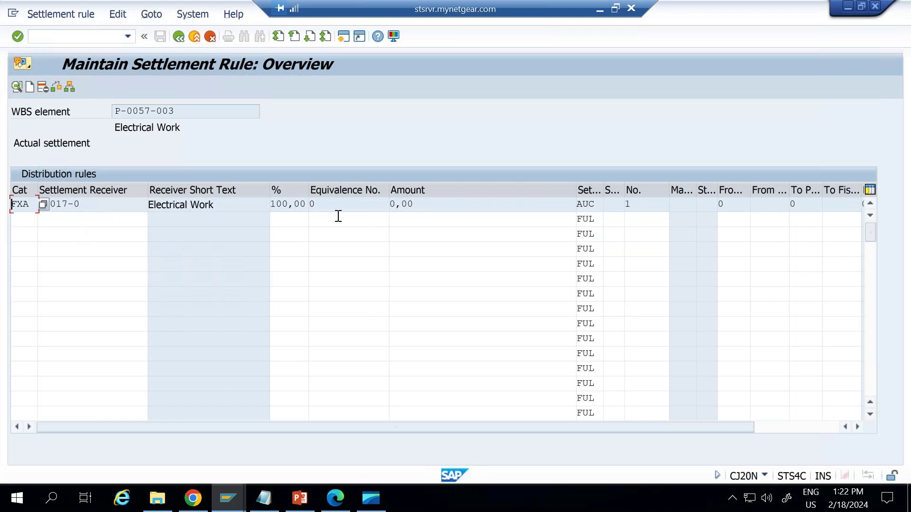
Add a second distribution rule line with the receiver category FXA (Asset) to the settlement rule
click(30, 221)
key(F4)
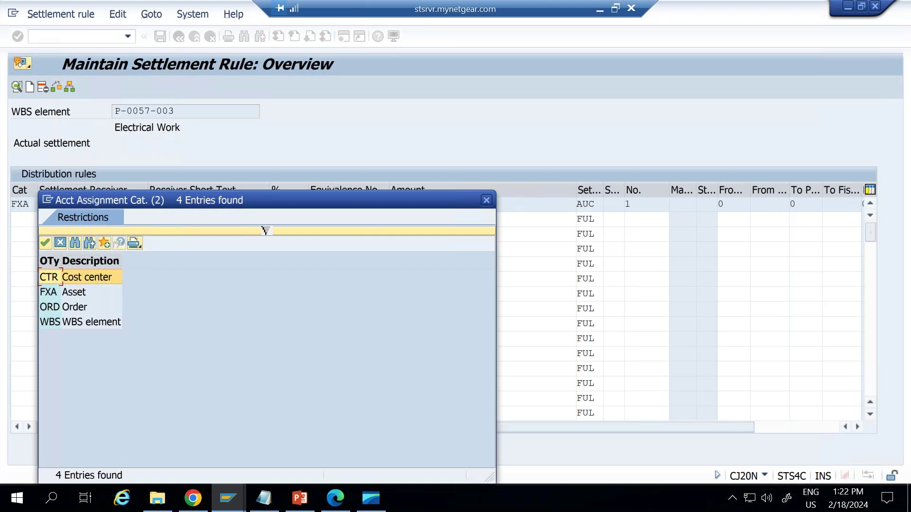
double_click(51, 295)
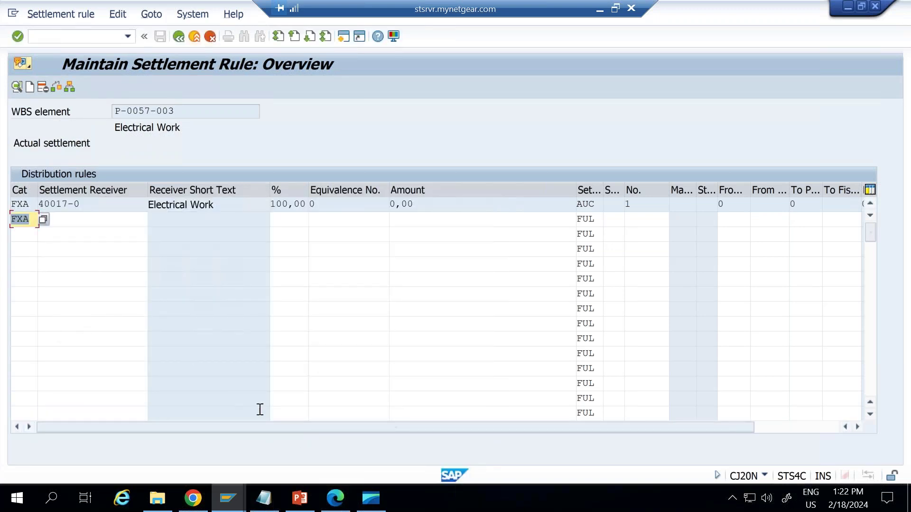
Switch to the General Table Display session, leave the table display and start asset creation with AS01
click(346, 36)
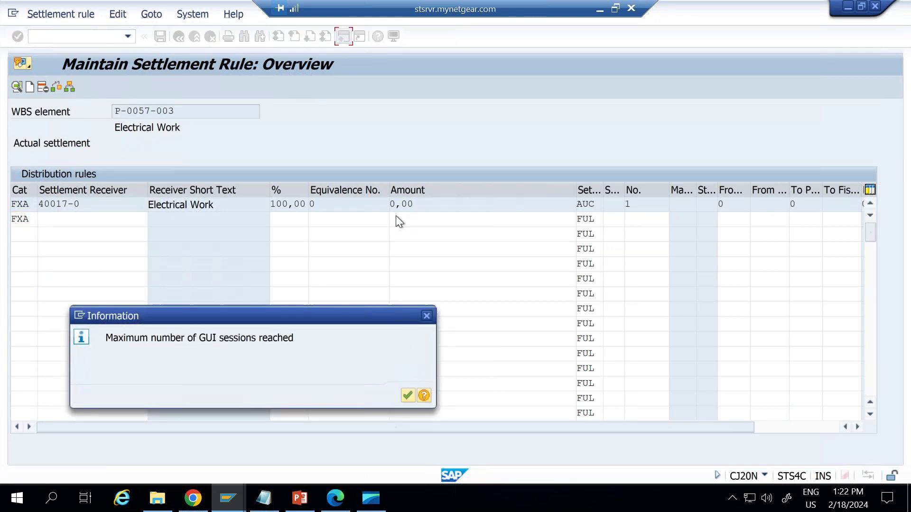
click(407, 396)
mouse_move(230, 498)
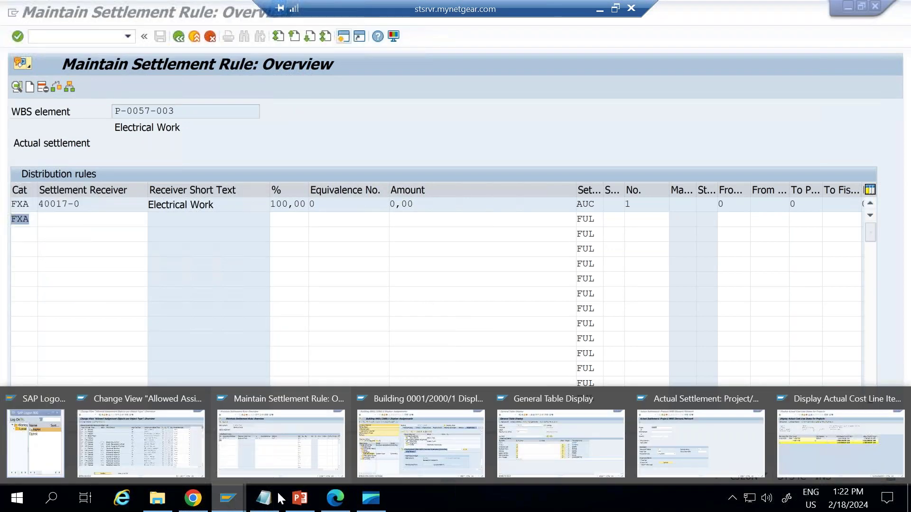
click(537, 437)
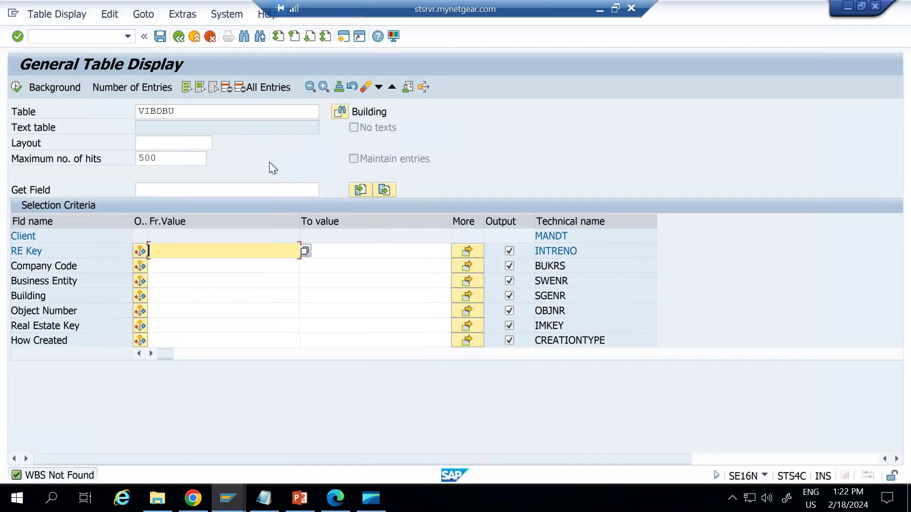
key(F3)
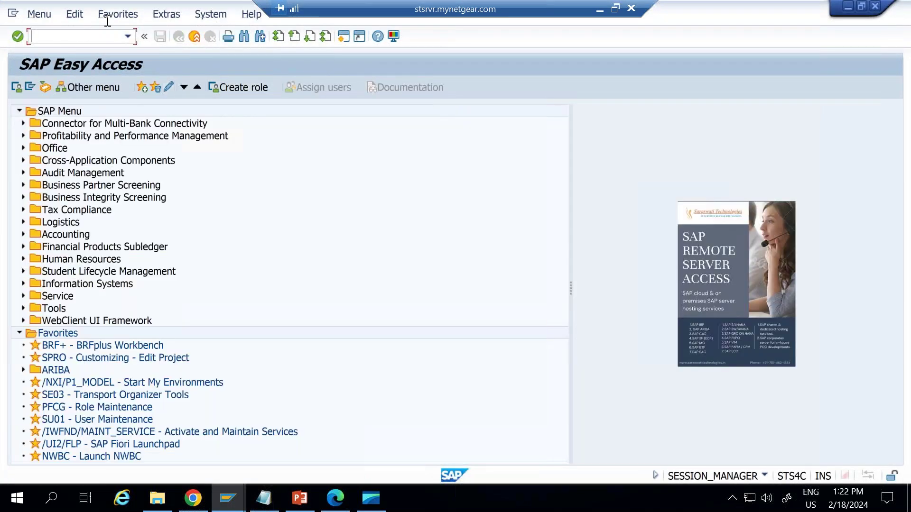
key(Return)
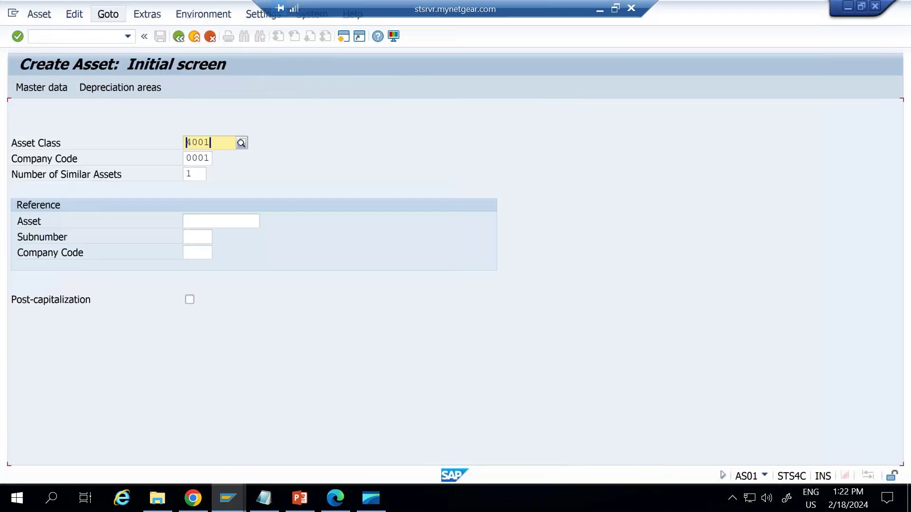
Choose asset class 1100 Buildings for company code 0001 and continue to the new asset's master data
click(242, 143)
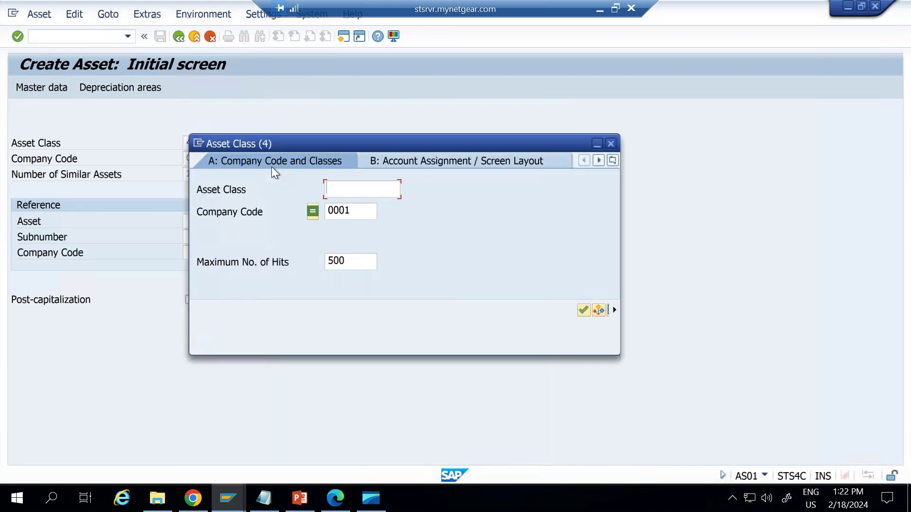
key(Return)
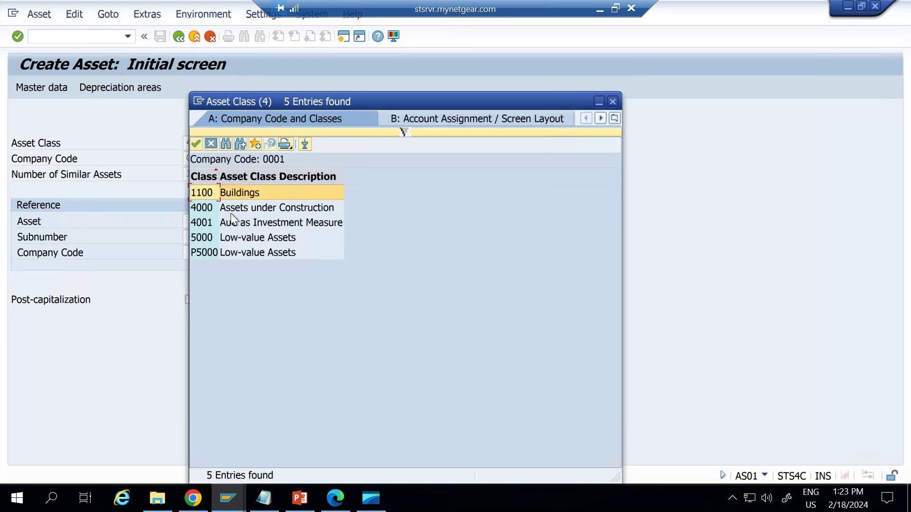
click(218, 195)
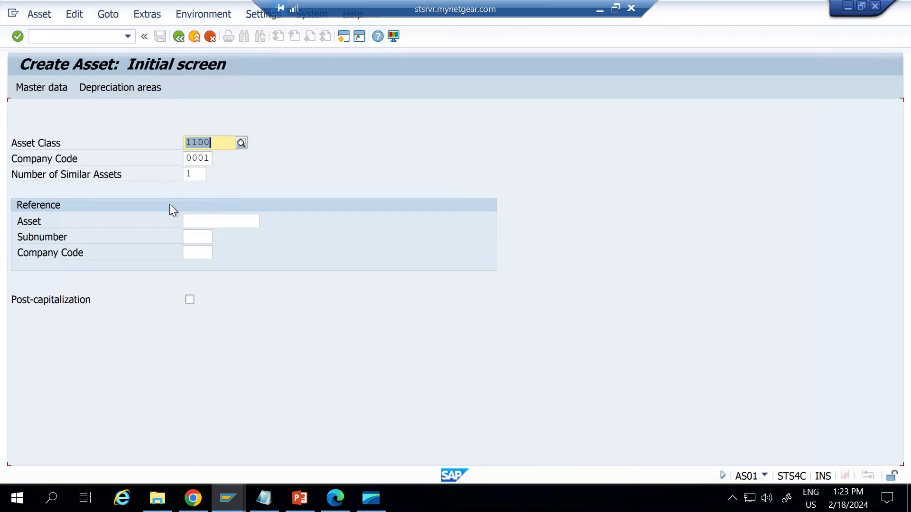
key(Return)
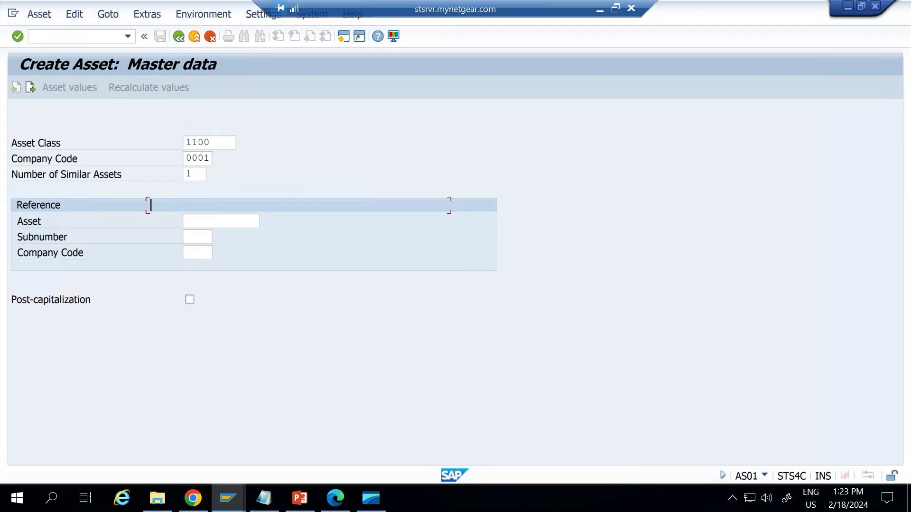
Enter the asset description "Building Tower 1 Sun breez appartmnet", checking the business entity name in the Building display session
text(Building Tower 1)
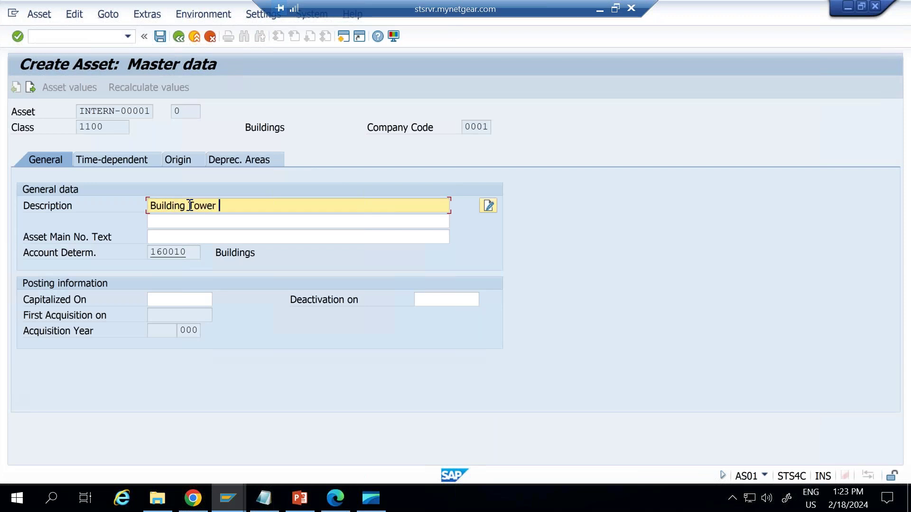
click(228, 498)
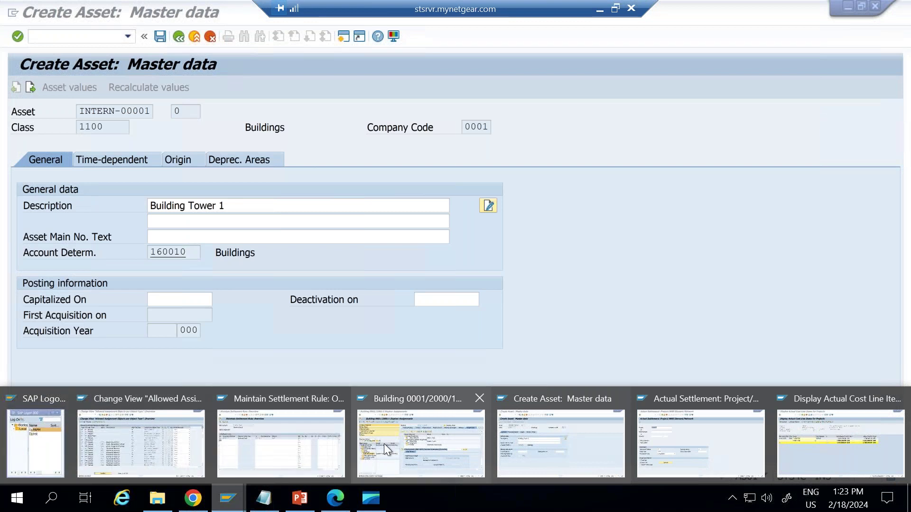
mouse_move(383, 443)
click(308, 308)
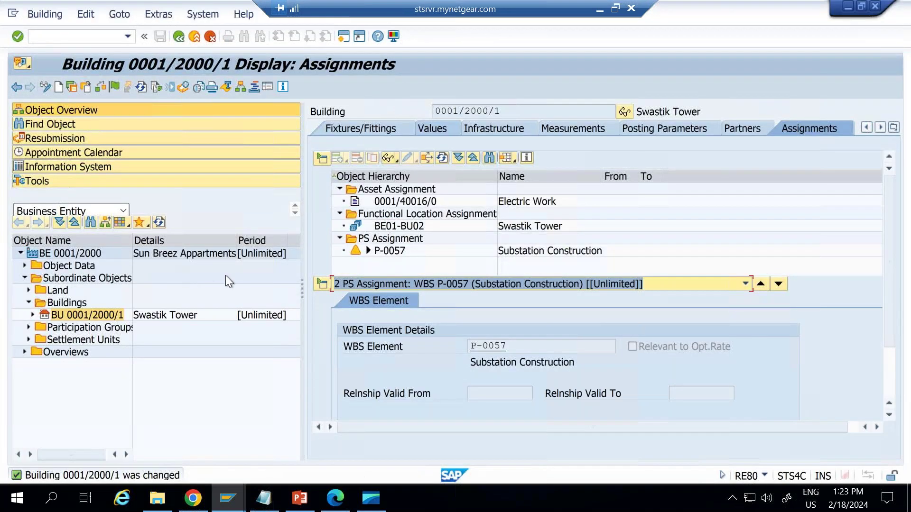
key(alt+Tab)
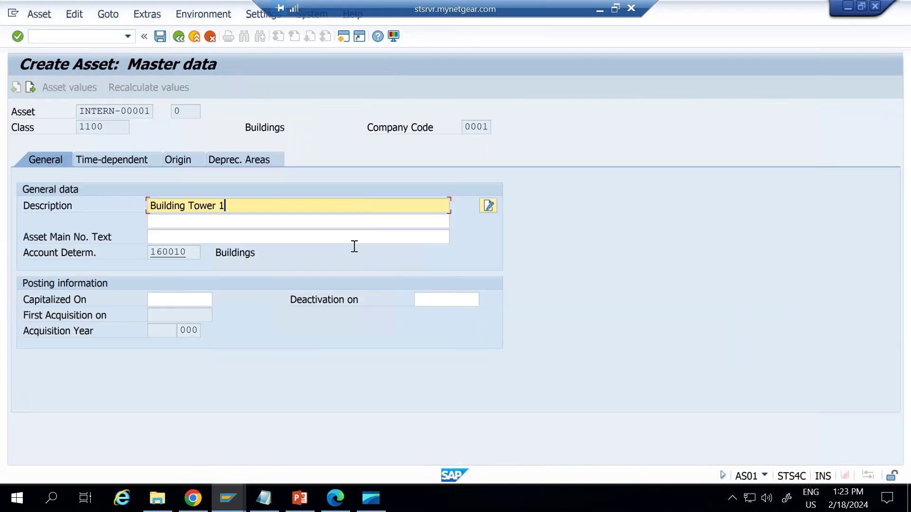
text(Sun breez appartmnet)
key(Return)
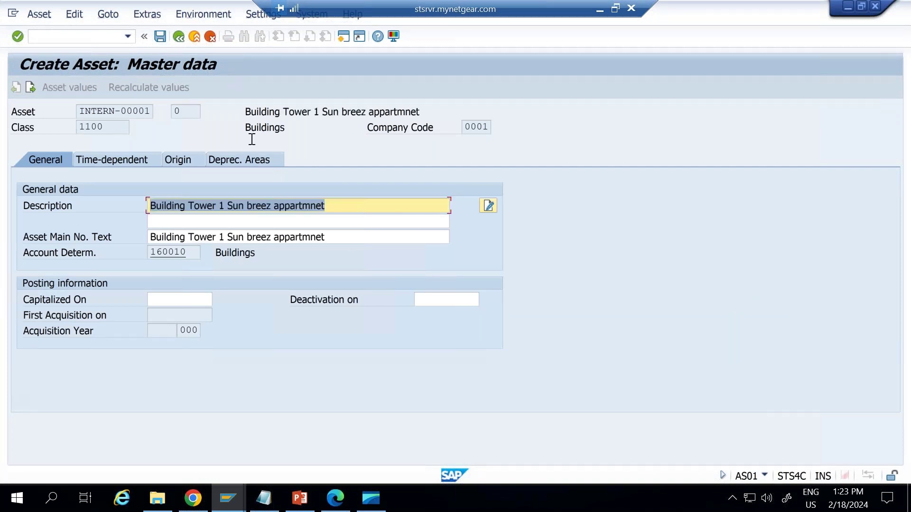
Try to save the asset and assign cost center ECO-PROJCT in its time-dependent data
click(160, 37)
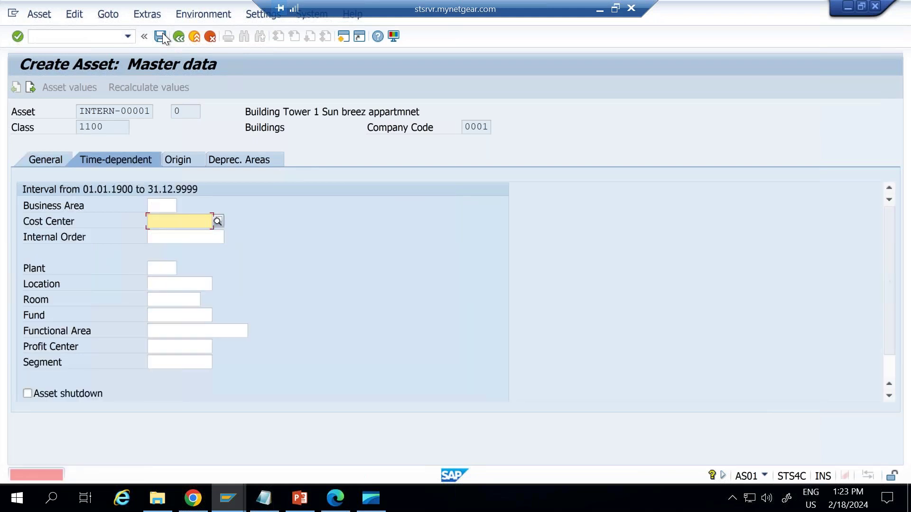
click(217, 222)
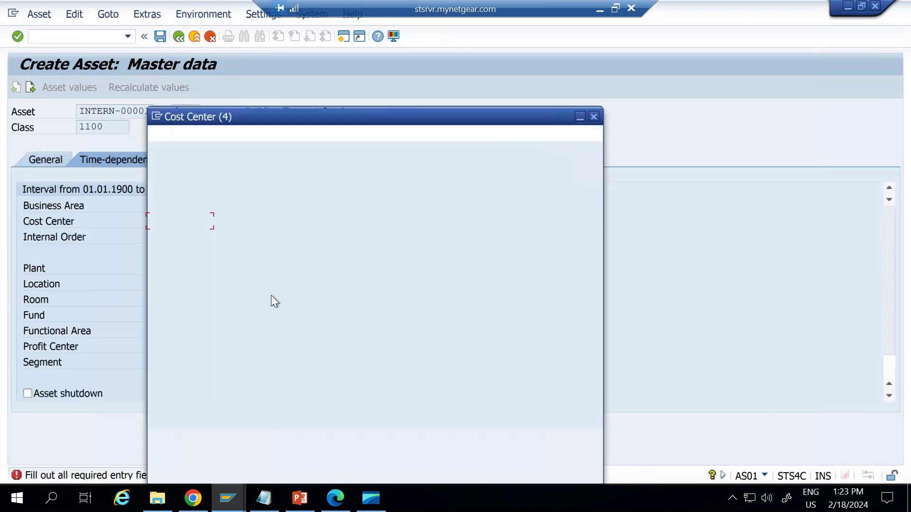
key(Return)
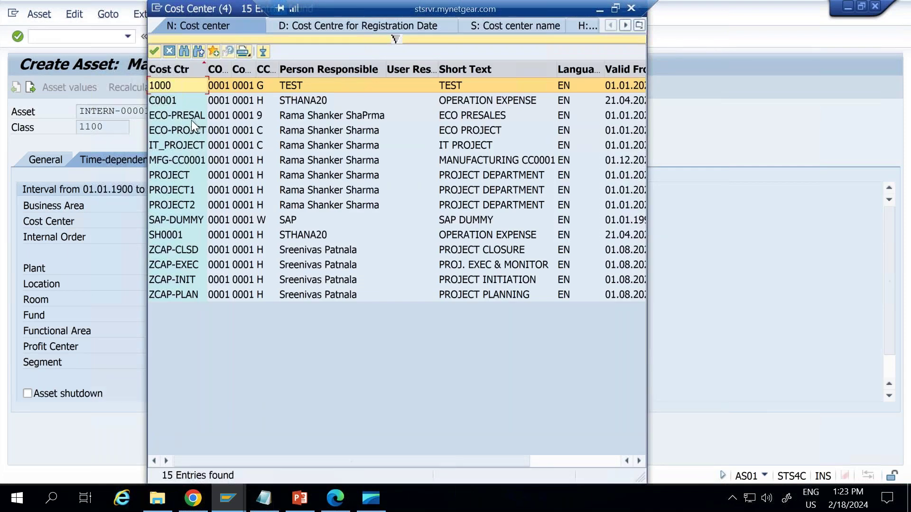
double_click(184, 134)
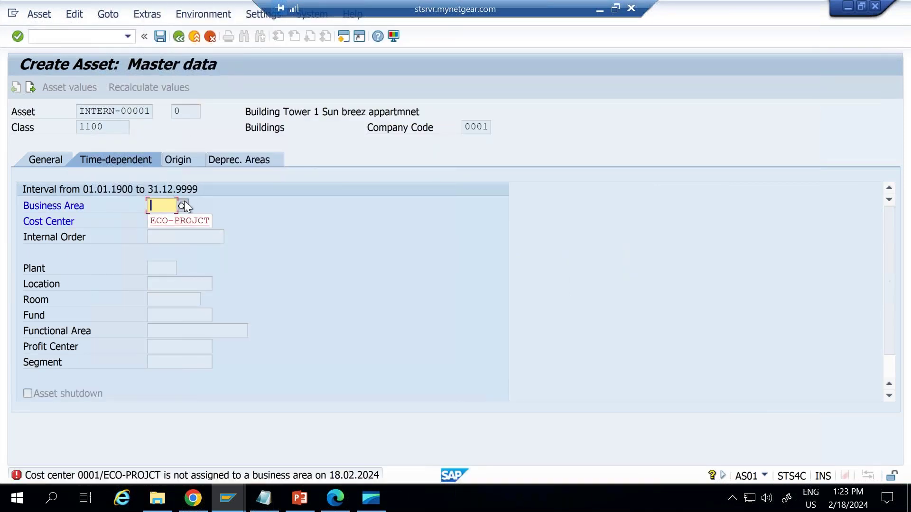
Set the asset's business area to 0001 and confirm the entry
key(F4)
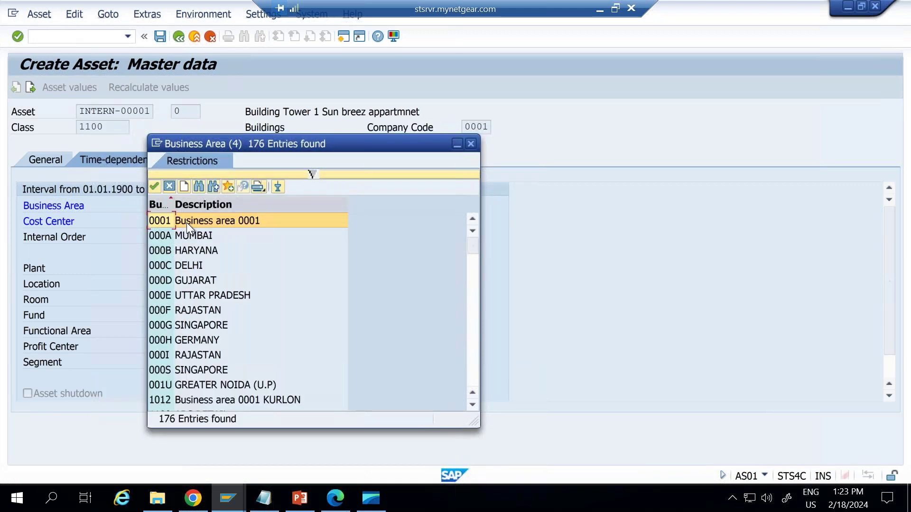
key(Return)
key(Return)
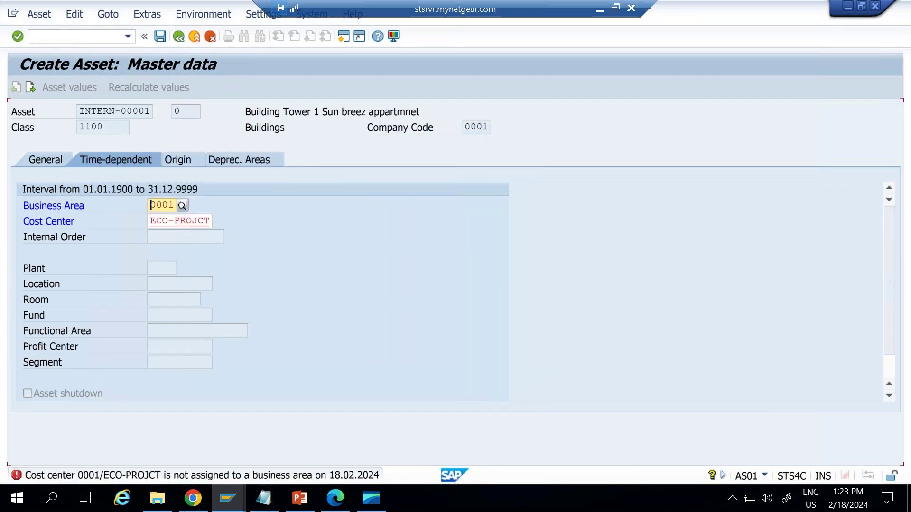
Replace the asset's cost center with SH0001, chosen from the cost centers of company code 0001
click(205, 221)
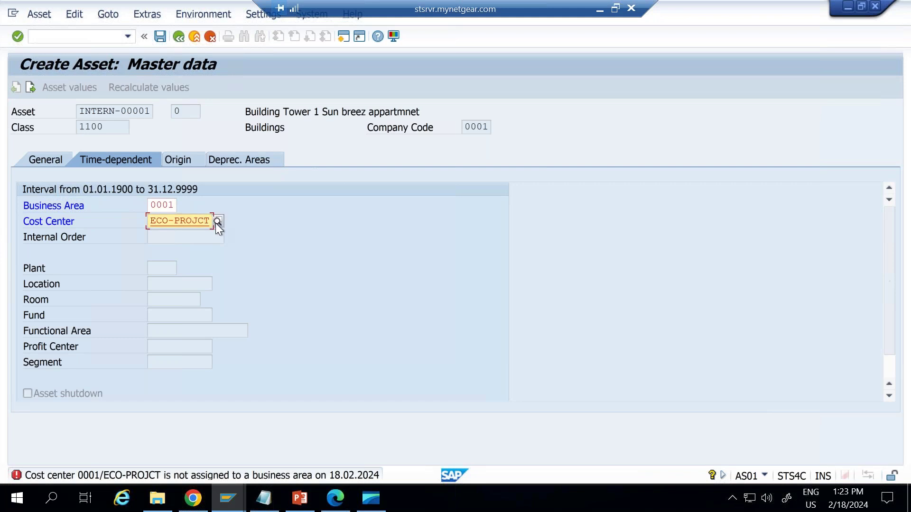
click(217, 221)
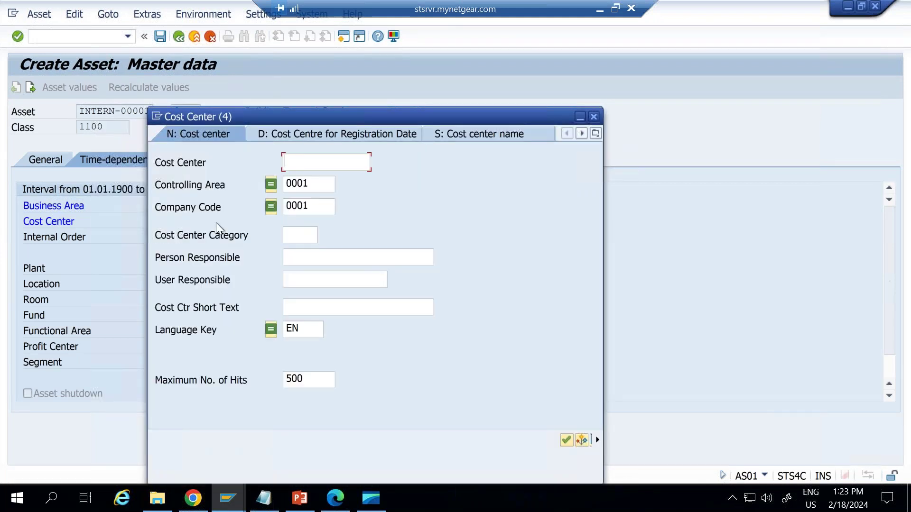
key(Return)
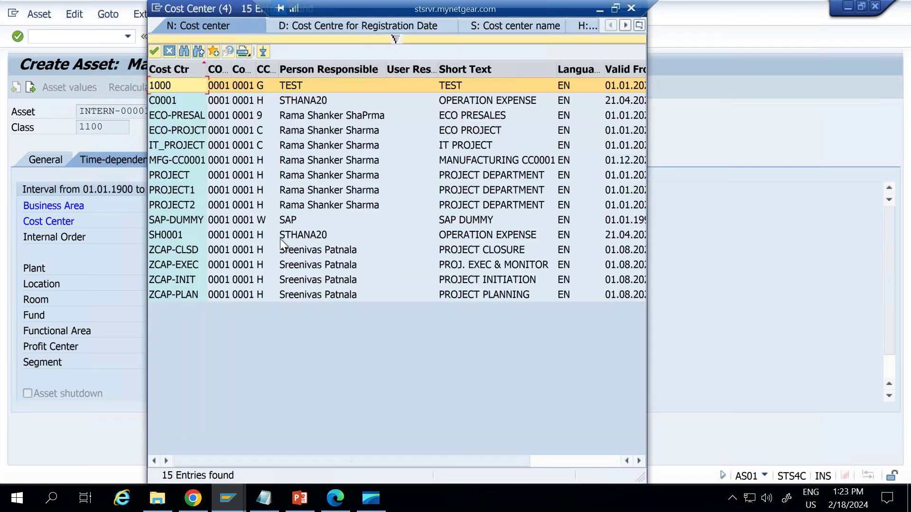
double_click(280, 239)
Set the useful life of the asset's depreciation areas to 5, including Book deprec. and Tax bal. CCA, and save the asset
click(242, 159)
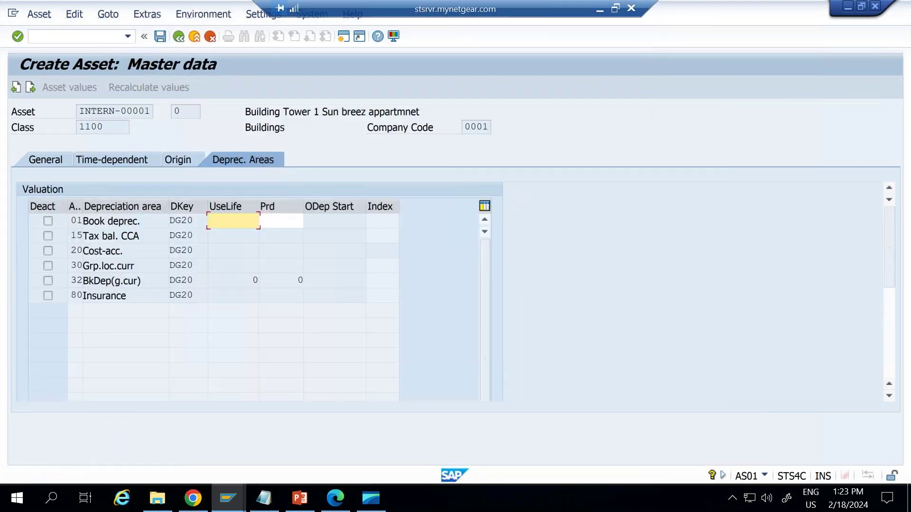
text(5)
key(Return)
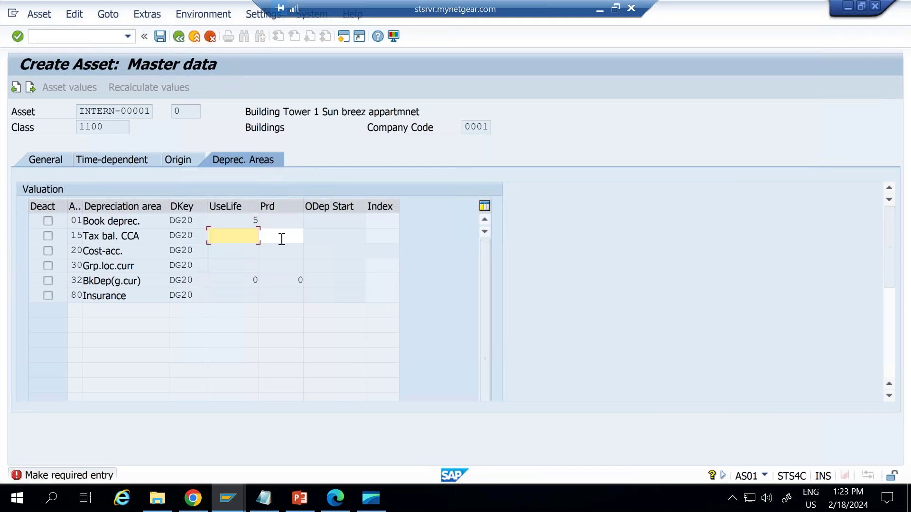
key(BackSpace)
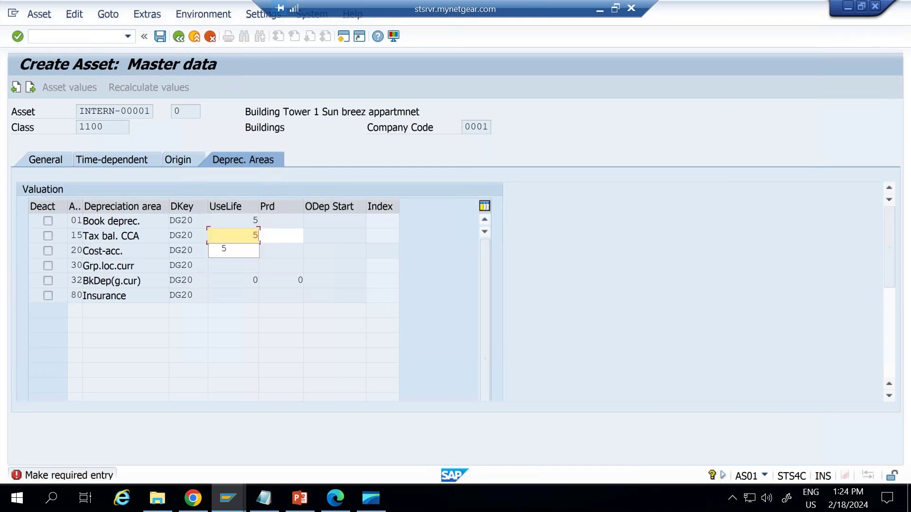
key(Return)
text(5)
key(ctrl+s)
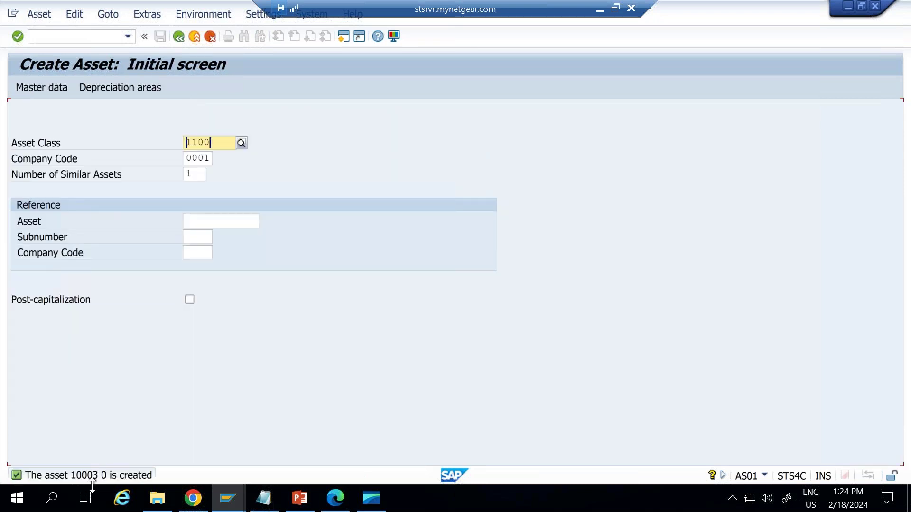
Open the new building asset in change mode, review its capitalization data, and return to the initial screen after selecting its asset number
click(38, 14)
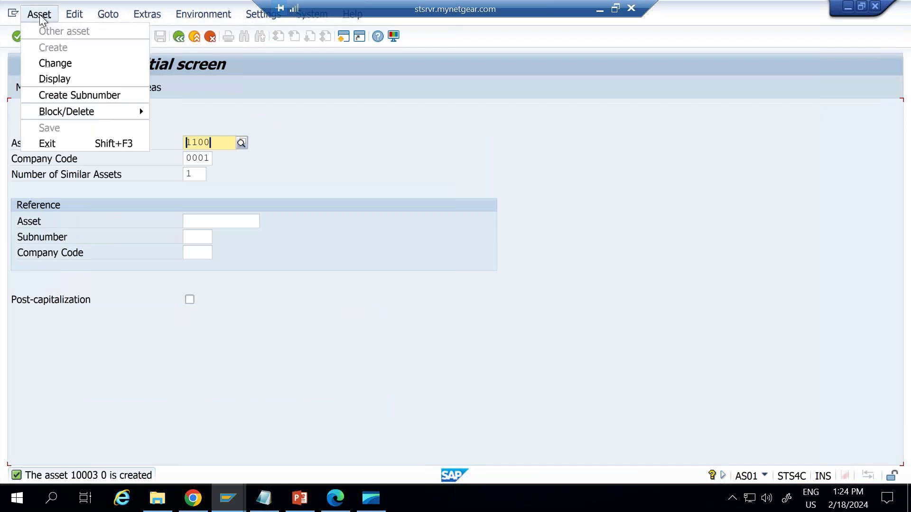
click(61, 65)
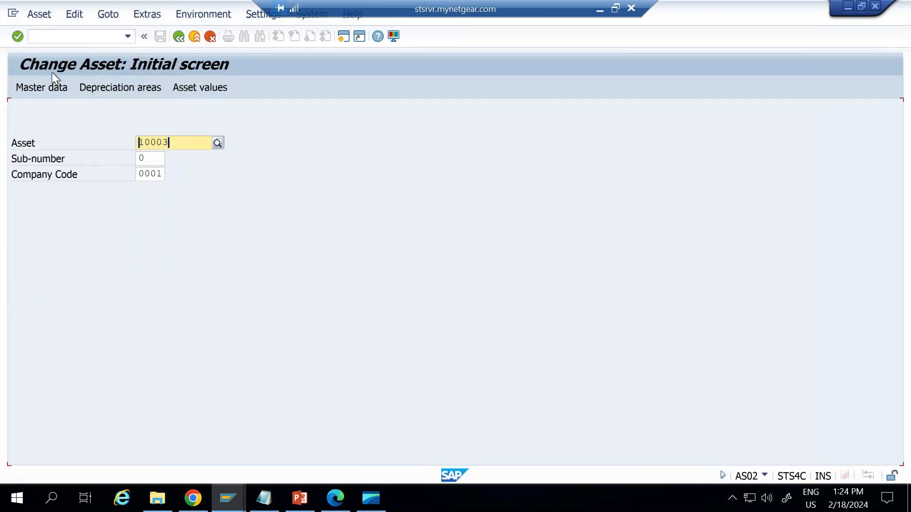
key(Return)
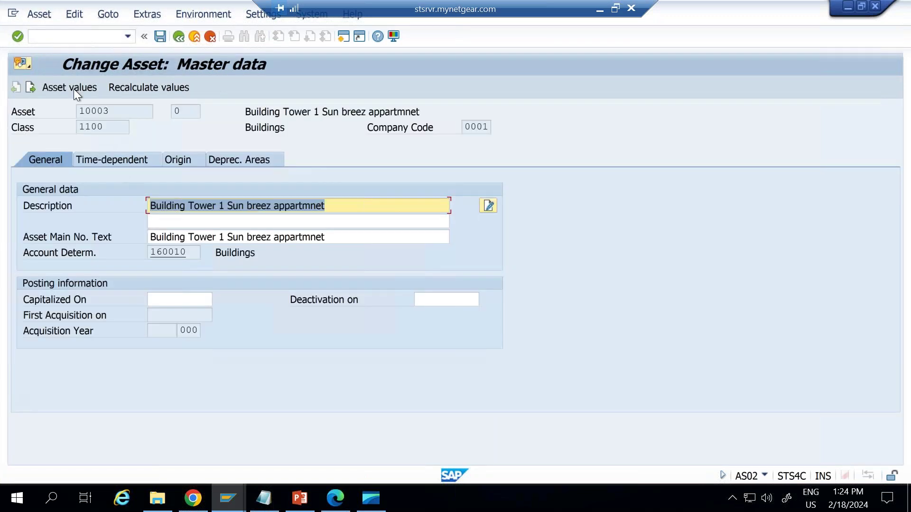
click(41, 15)
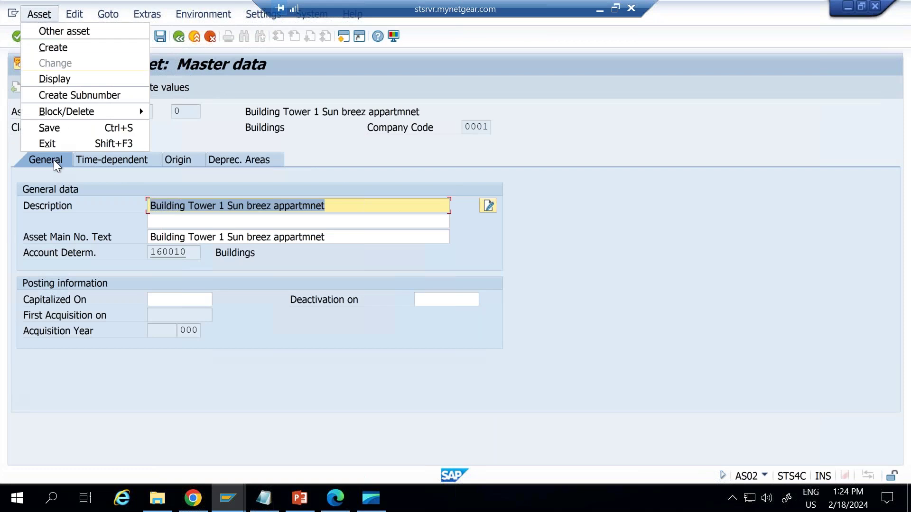
click(76, 303)
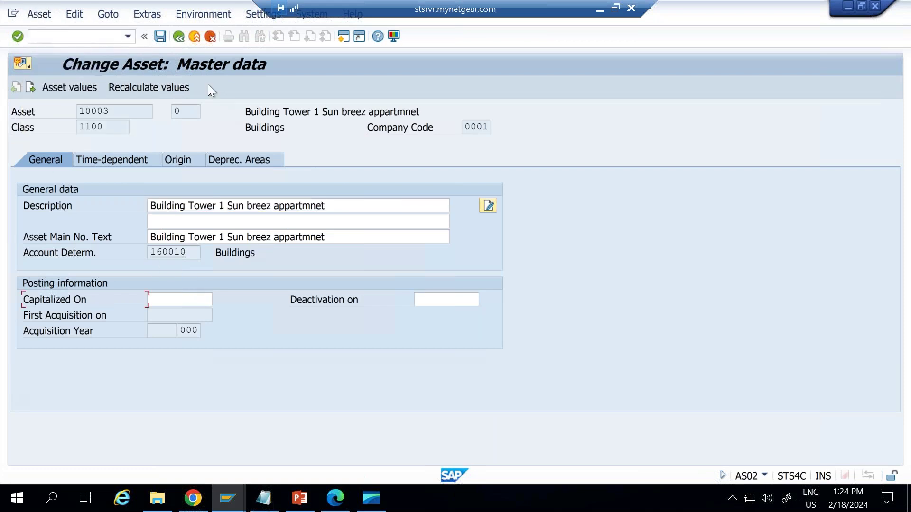
double_click(77, 110)
click(77, 110)
click(178, 37)
Enter asset 10003 as the FXA receiver in the second distribution rule of P-0057-003 and save the project
key(alt+Tab)
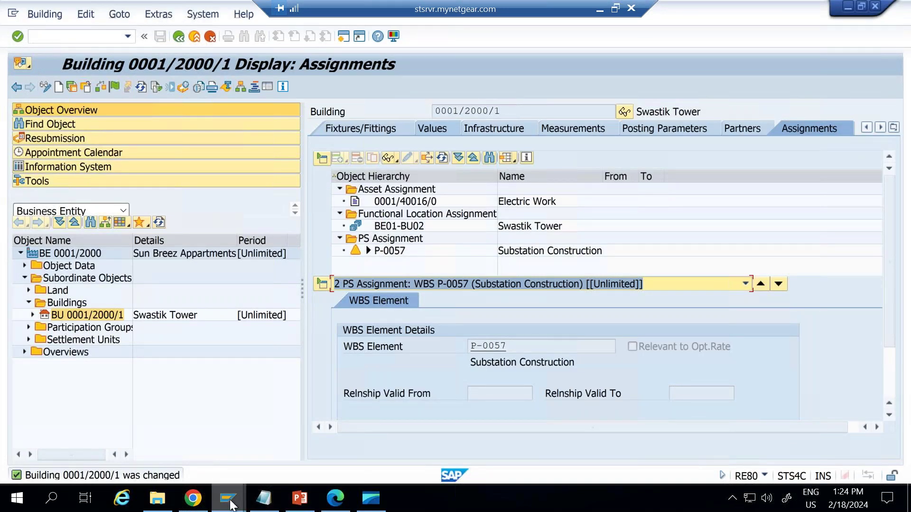
mouse_move(228, 498)
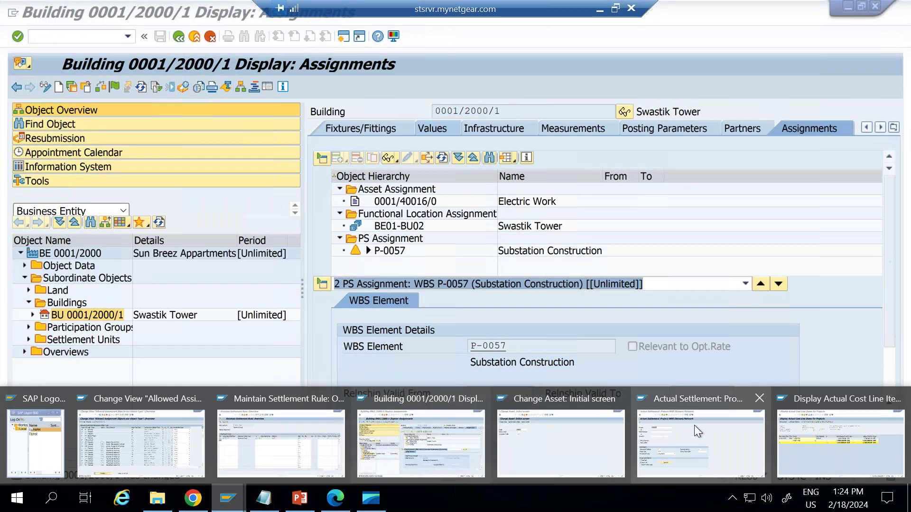
click(249, 439)
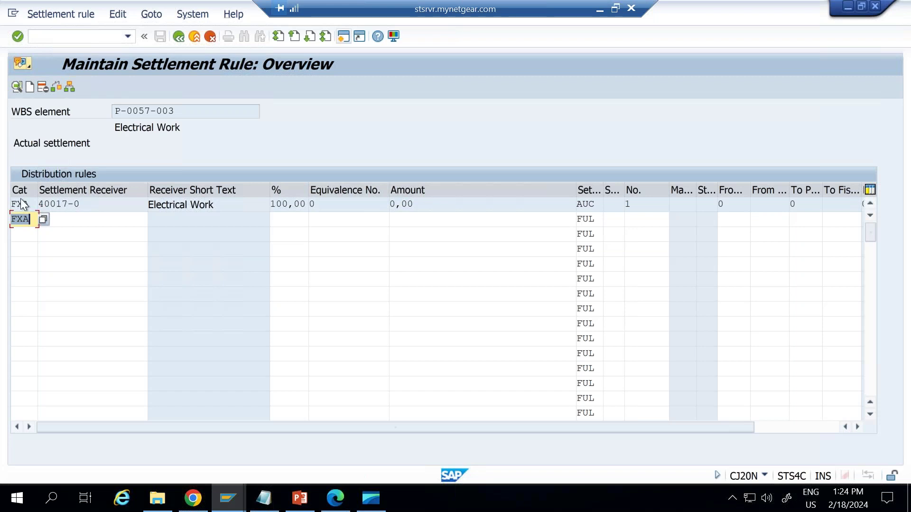
click(69, 215)
text(10003)
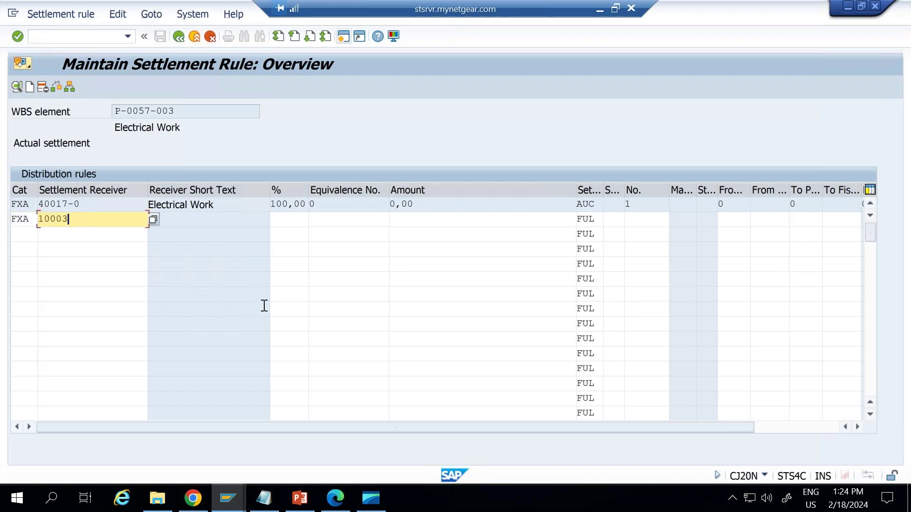
key(Return)
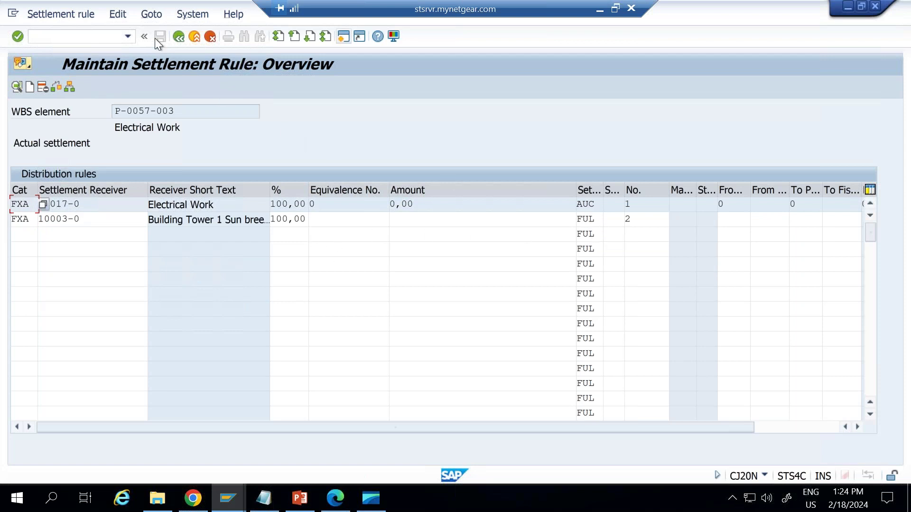
click(179, 37)
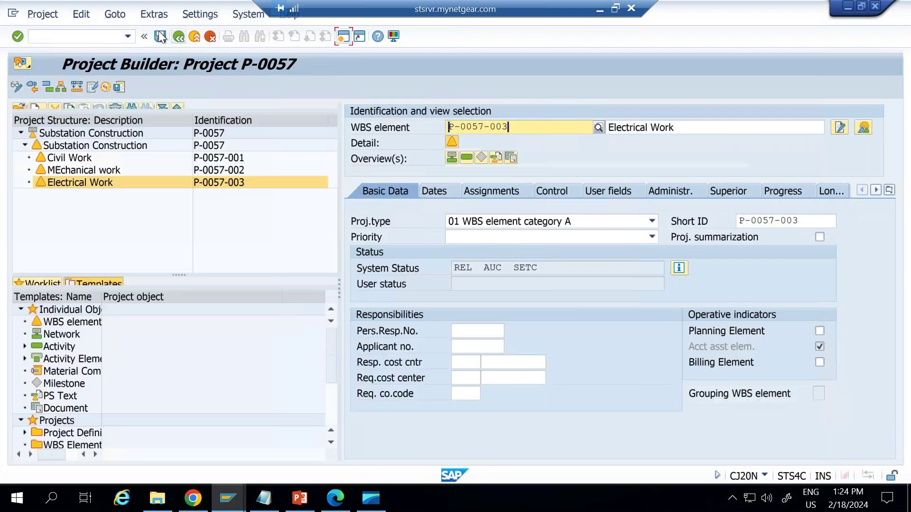
click(160, 37)
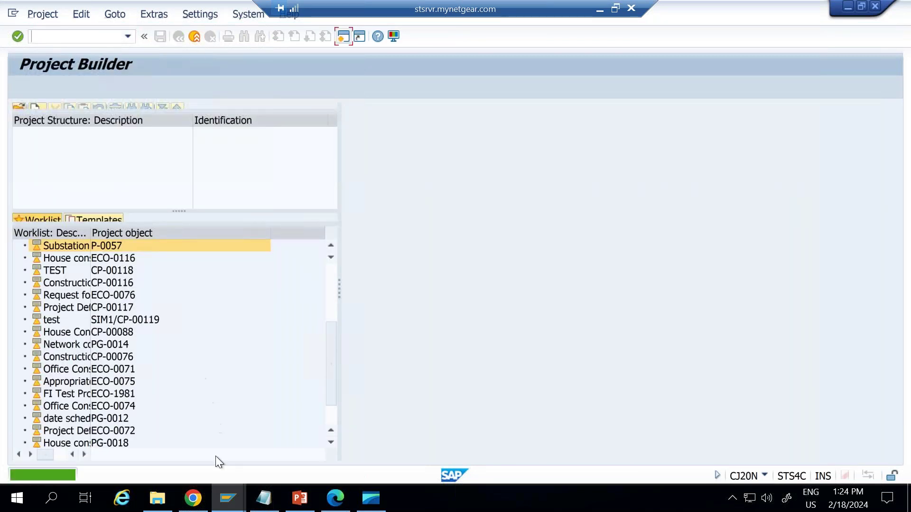
Check the actual cost line items of P-0057-003 and return to the project's cost overview
click(222, 496)
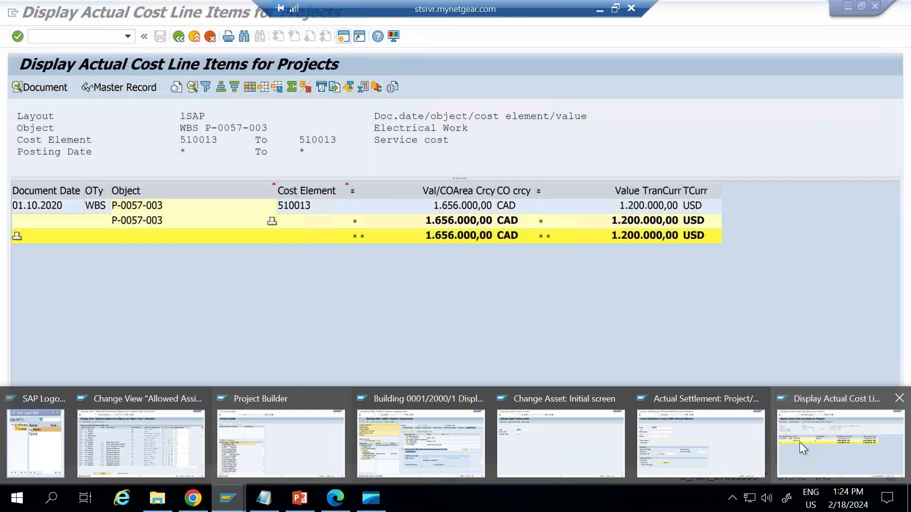
click(799, 442)
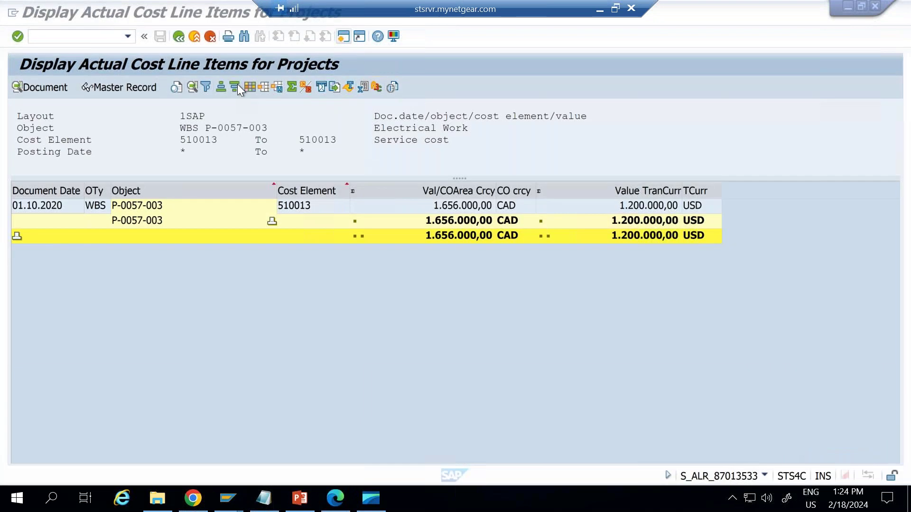
click(193, 38)
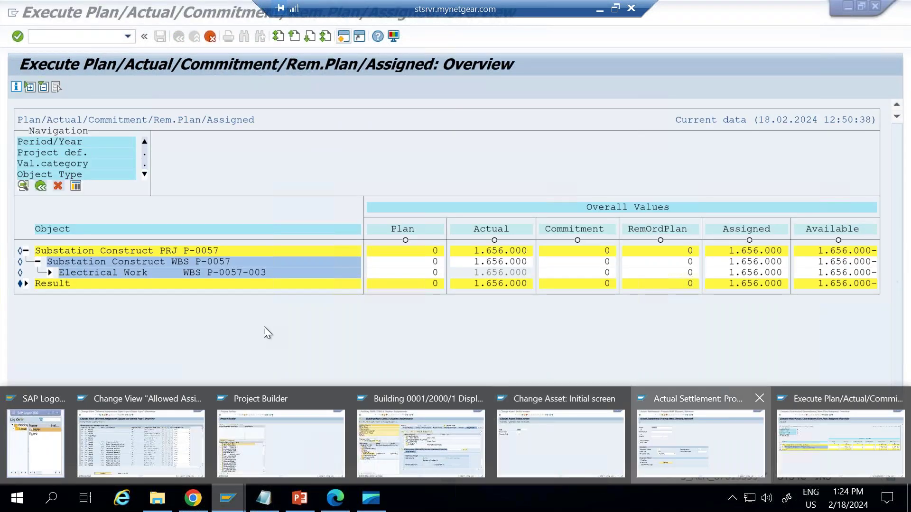
Test the settlement of project P-0057 in CJ88 with processing type 8 Full Settlement and the detail list disabled
click(659, 477)
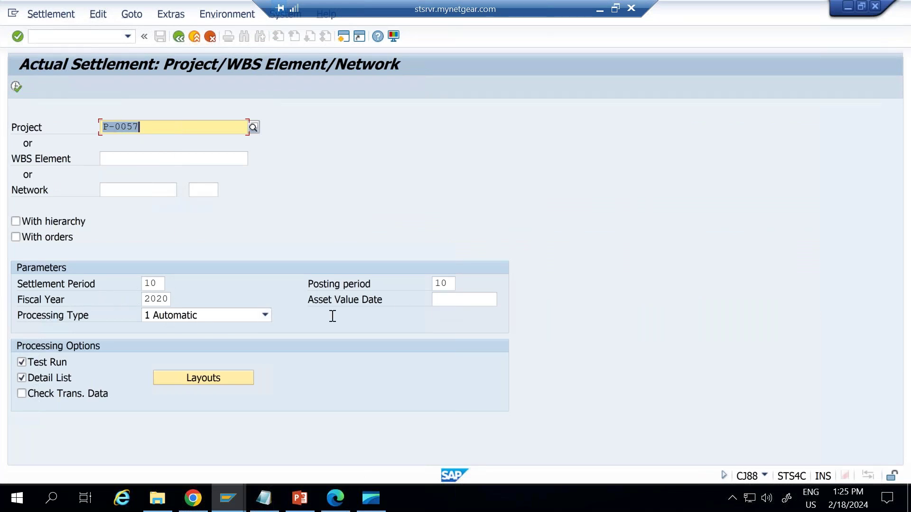
click(177, 319)
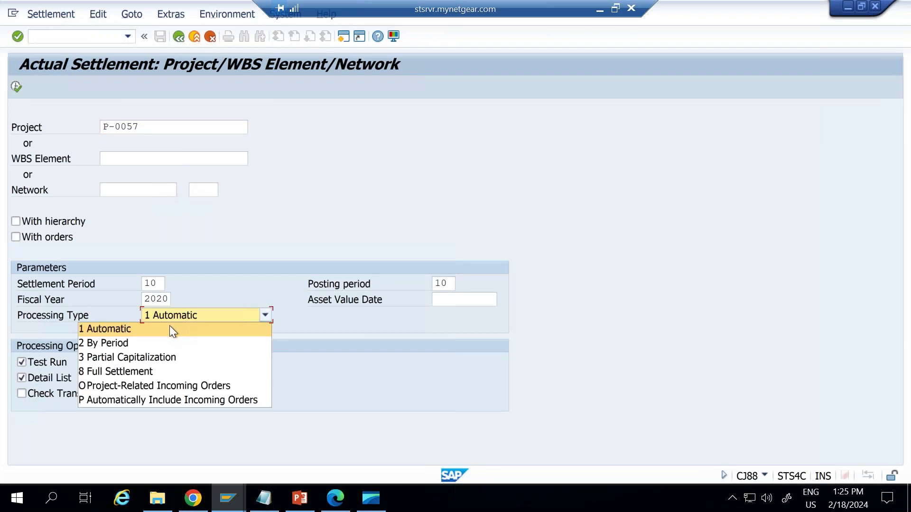
click(129, 371)
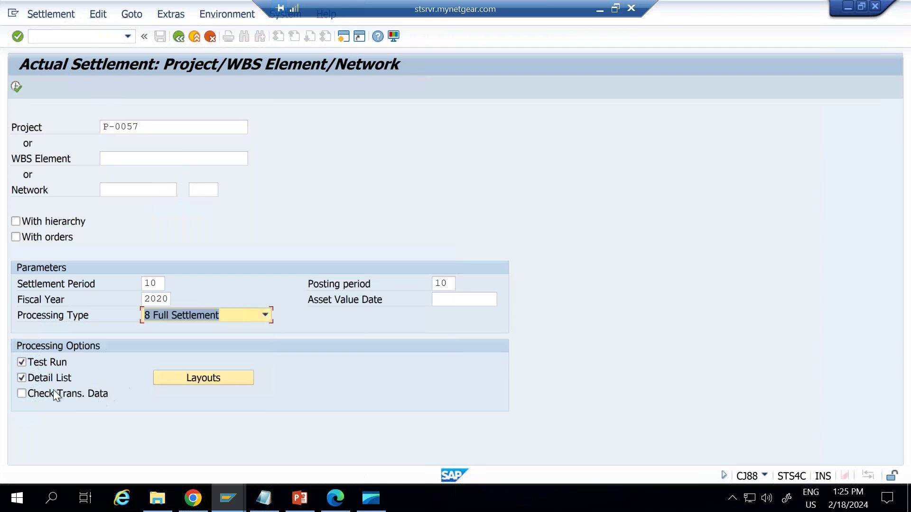
click(32, 379)
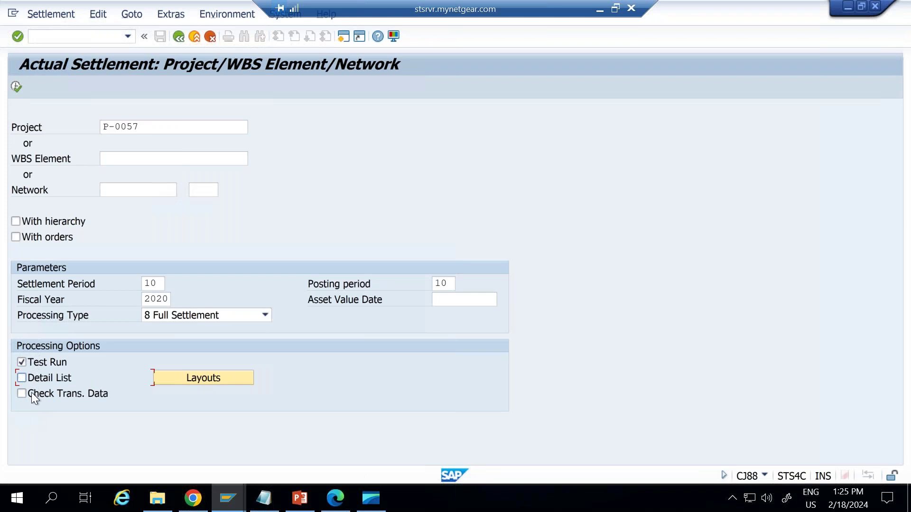
click(14, 89)
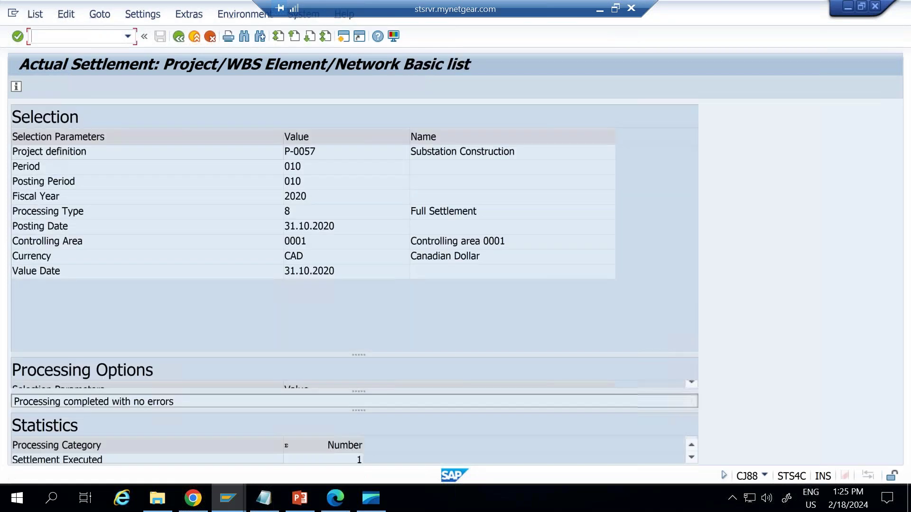
Execute the full settlement of P-0057 with the test run disabled, and leave the settlement transaction
click(182, 41)
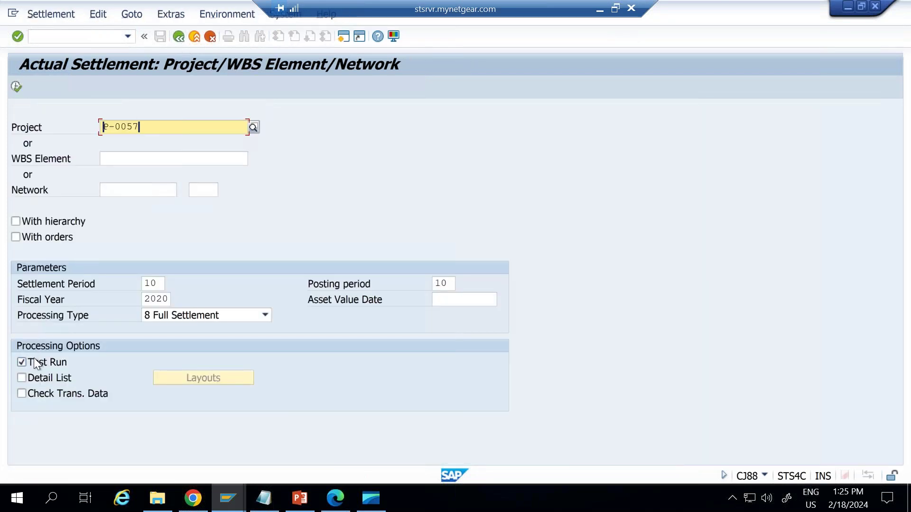
click(36, 363)
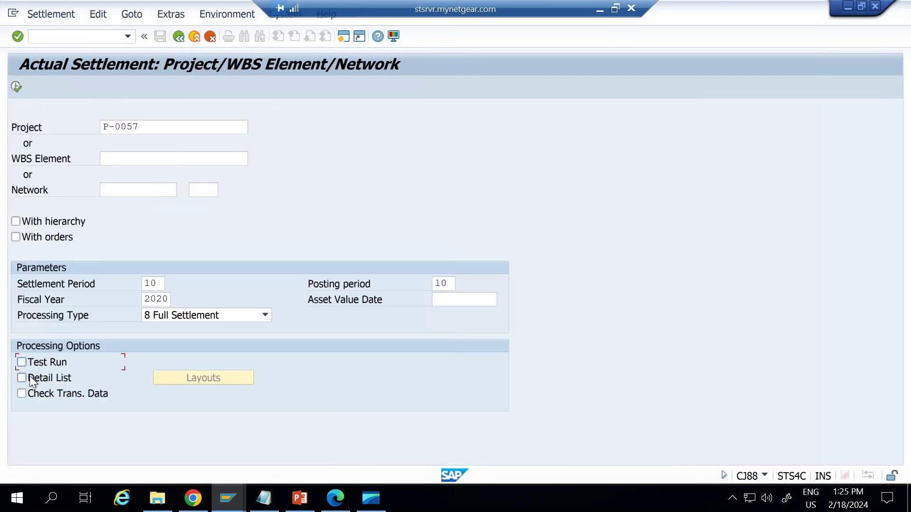
click(16, 86)
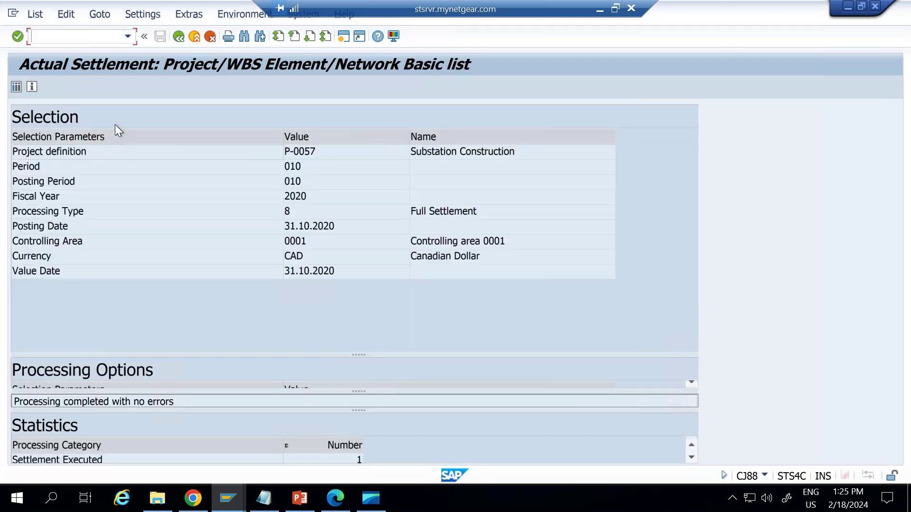
click(178, 37)
click(178, 37)
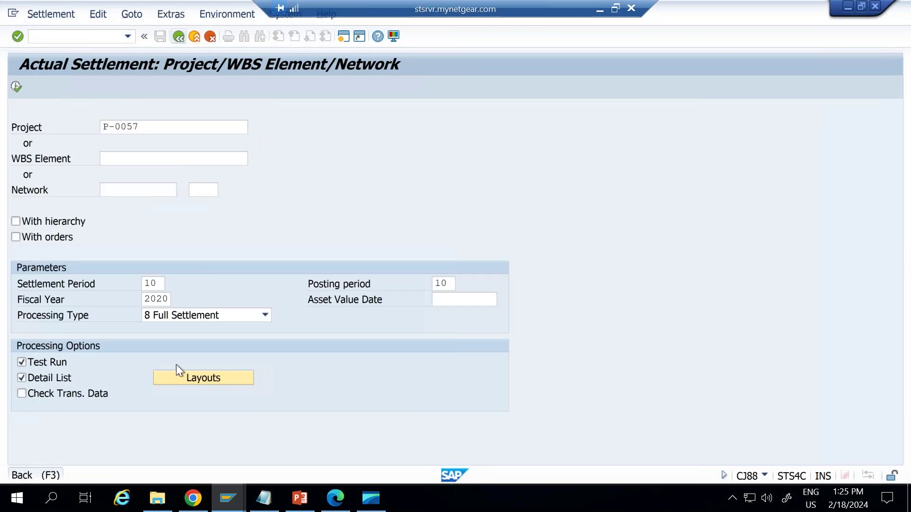
Review the posting information and asset values of building asset 10003, and return to its master data
click(226, 499)
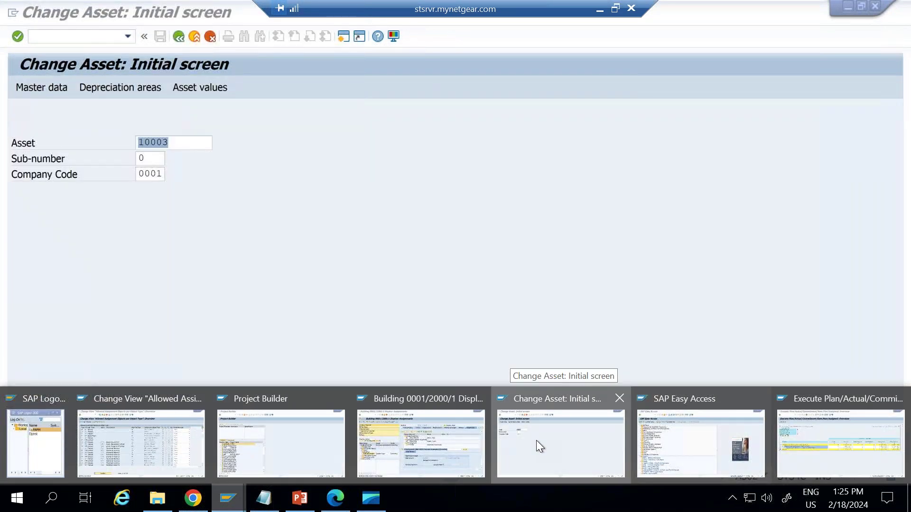
click(536, 440)
key(Return)
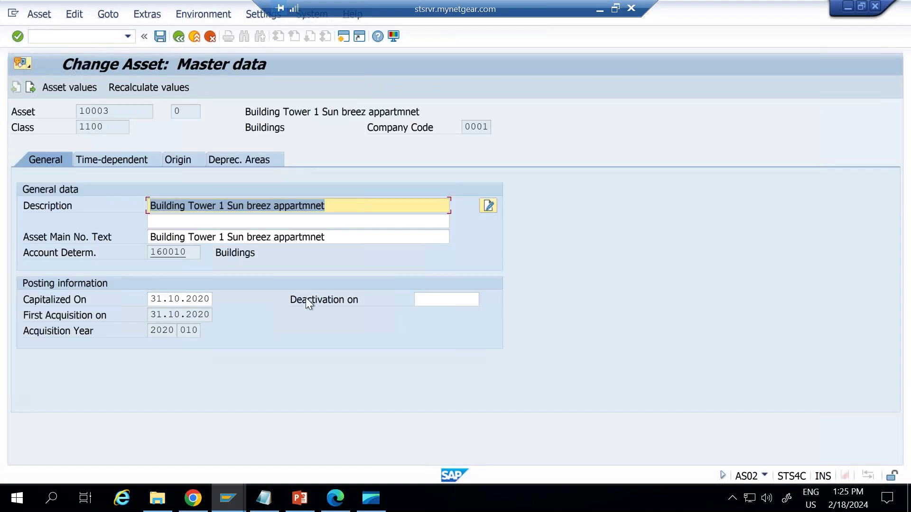
click(81, 89)
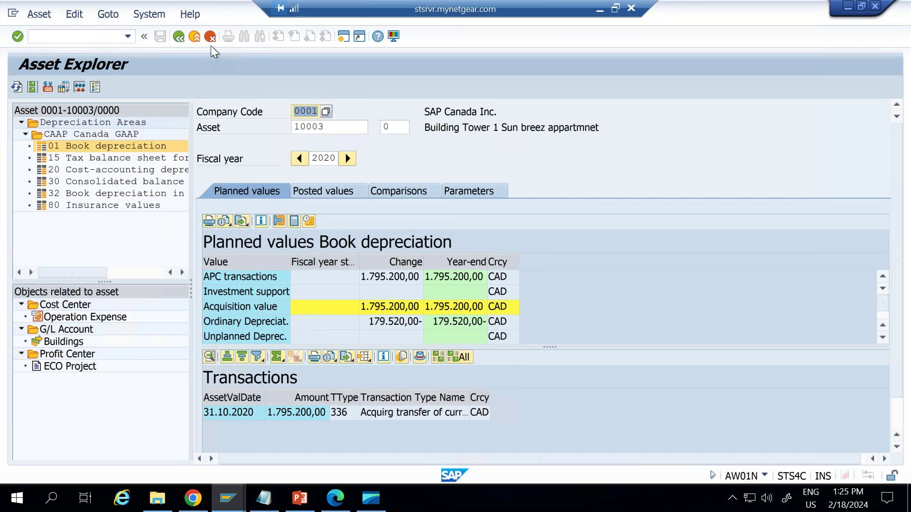
click(179, 37)
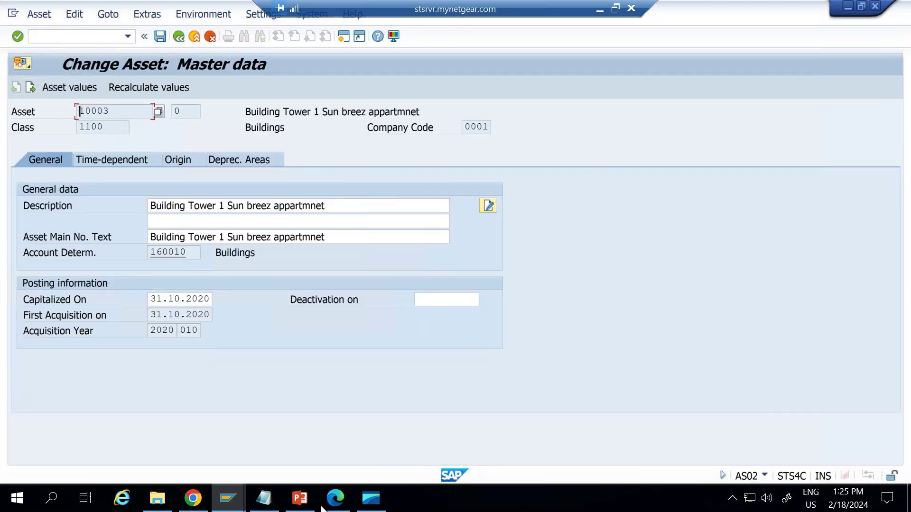
Switch to the Building 0001/2000/1 session, enter change mode and remove the Electric Work asset 0001/40016/0 from its assignments
mouse_move(224, 503)
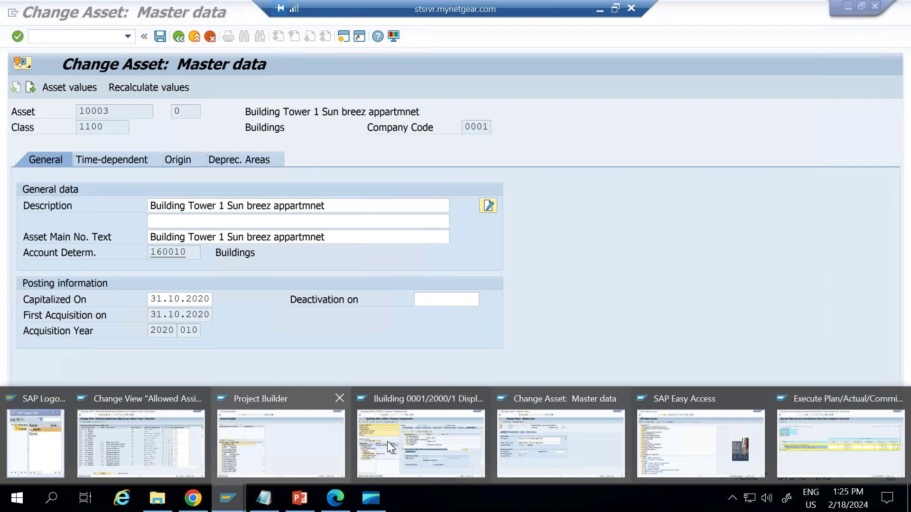
mouse_move(382, 440)
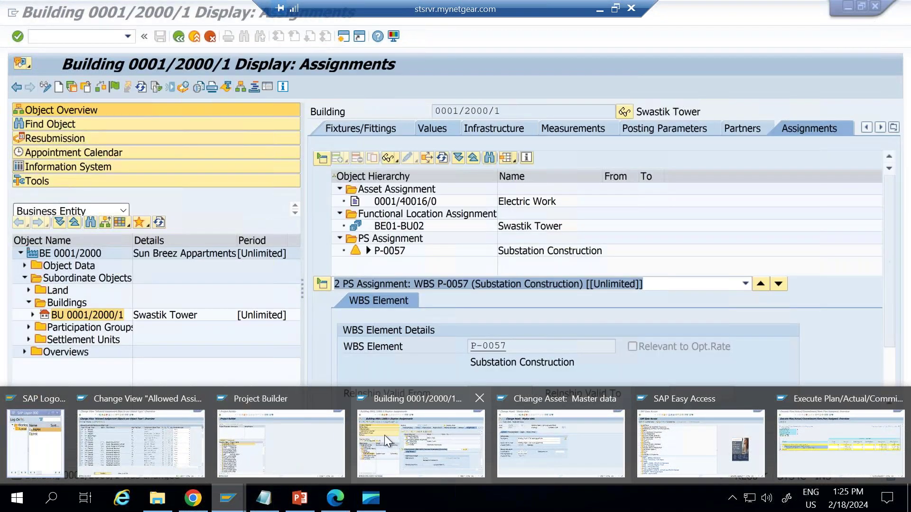
click(385, 434)
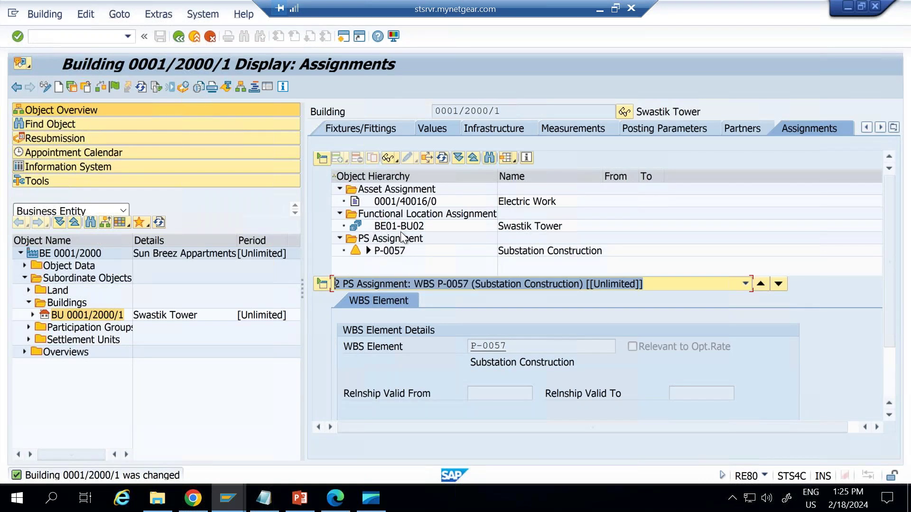
click(396, 190)
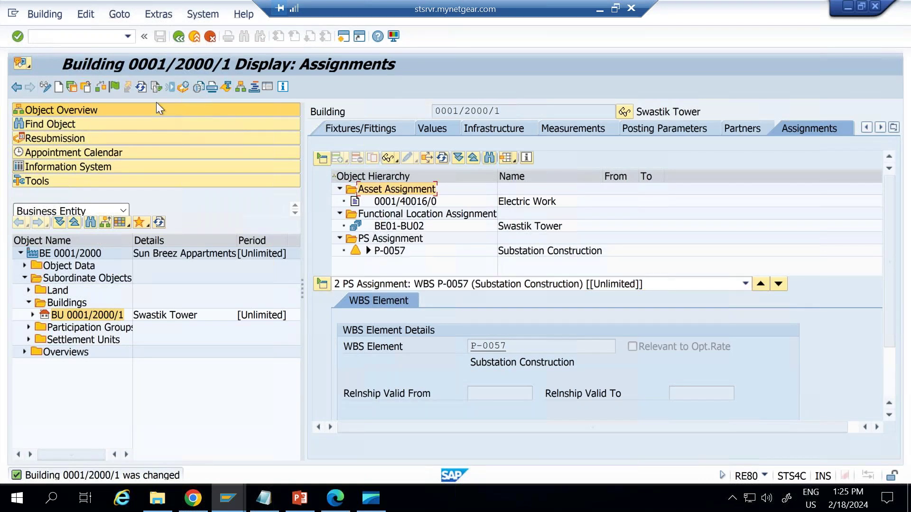
click(45, 87)
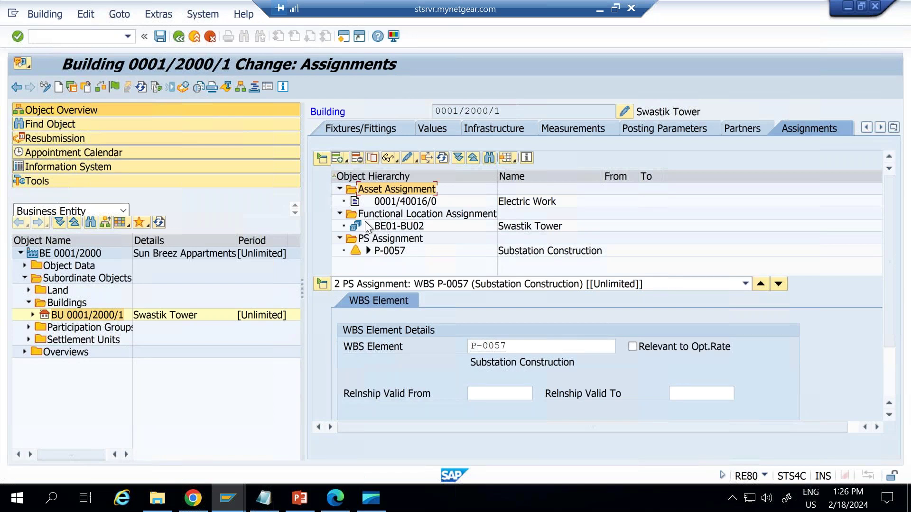
click(379, 201)
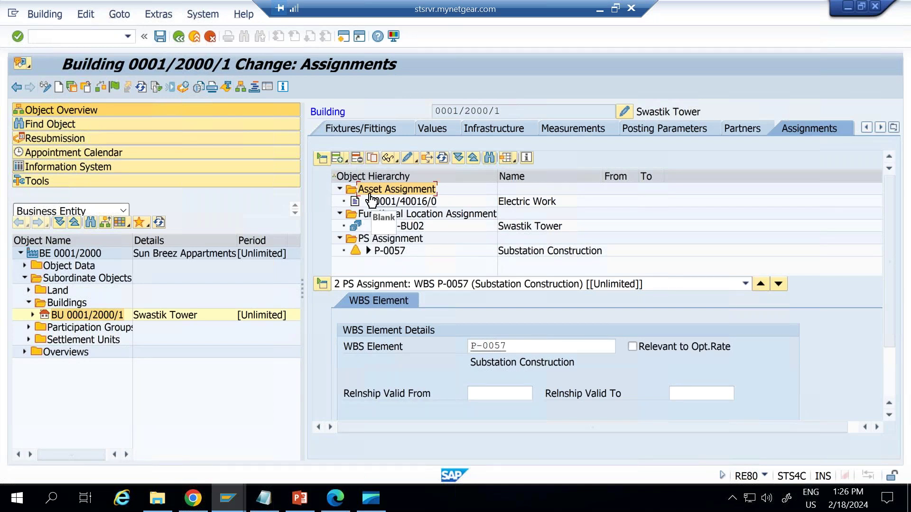
click(358, 160)
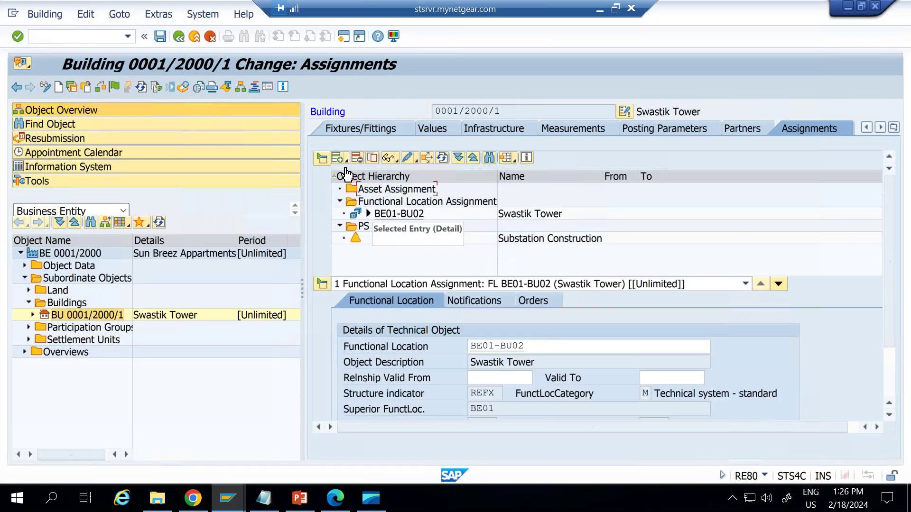
Assign asset 10003 of company code 0001 to building 0001/2000/1, finding it by company code and asset number, and save the building
click(345, 162)
click(351, 172)
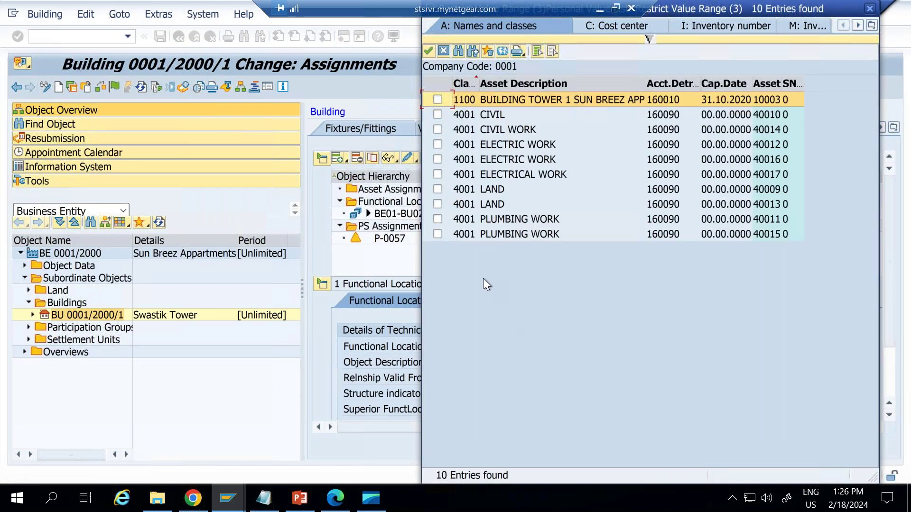
click(648, 39)
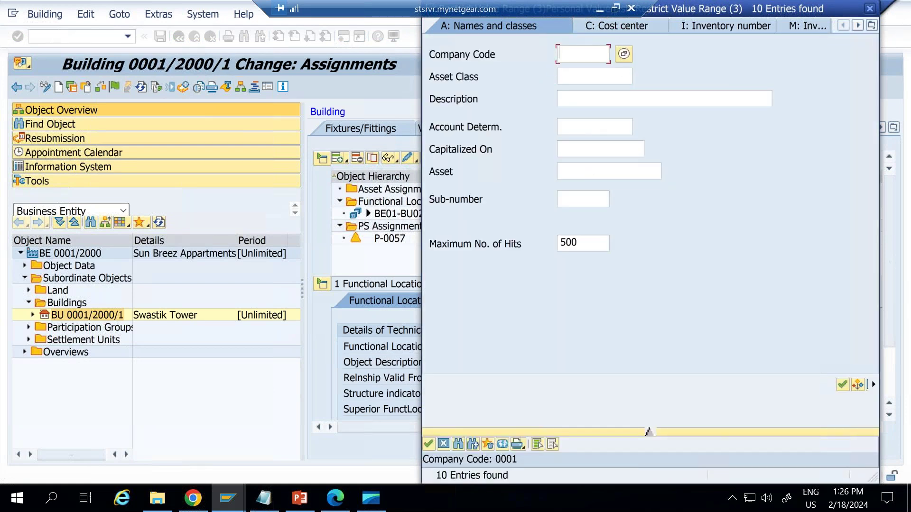
text(0001)
click(570, 173)
text(10003)
key(Return)
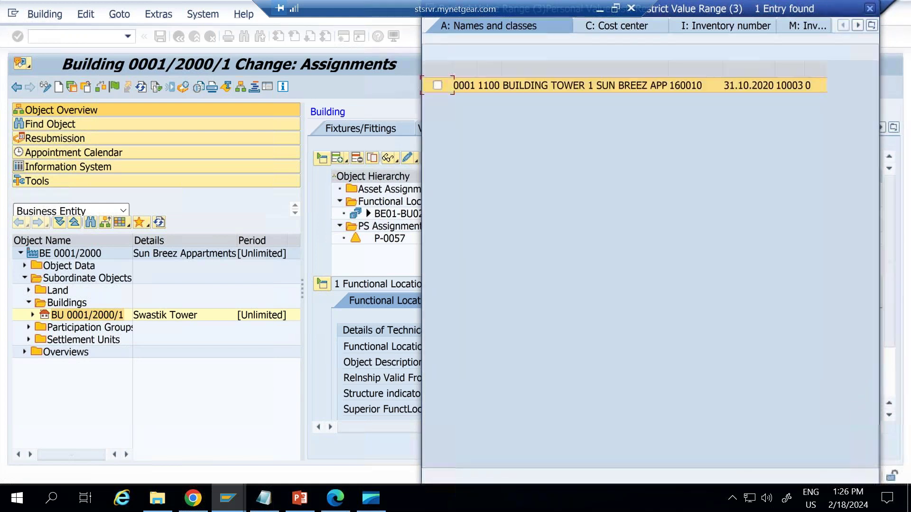
double_click(437, 86)
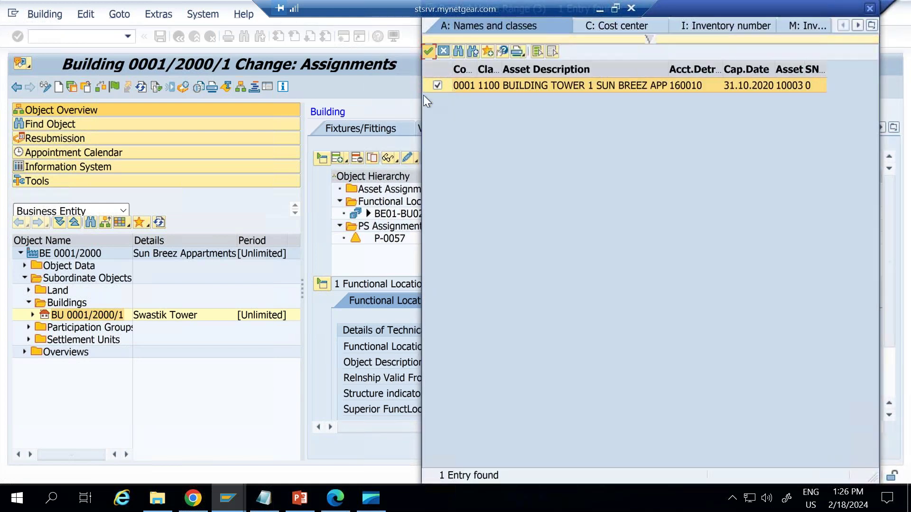
key(ctrl+s)
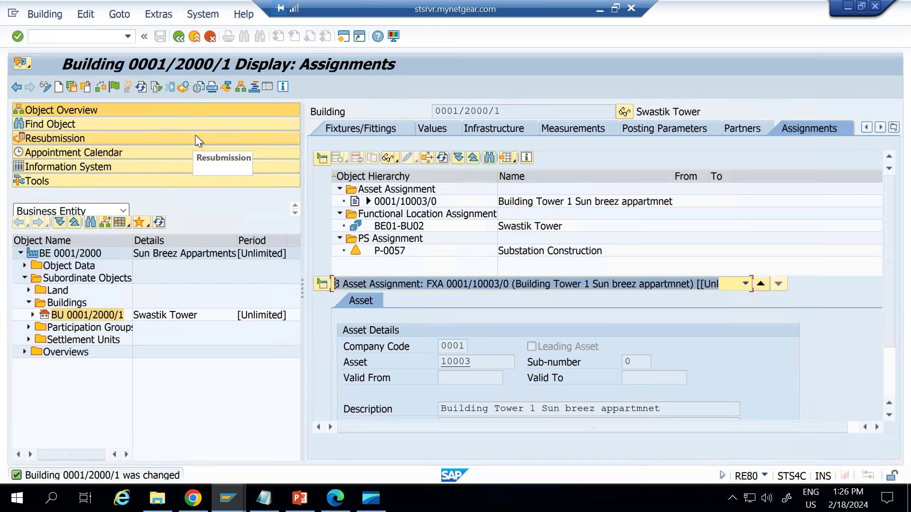
key(alt+Tab)
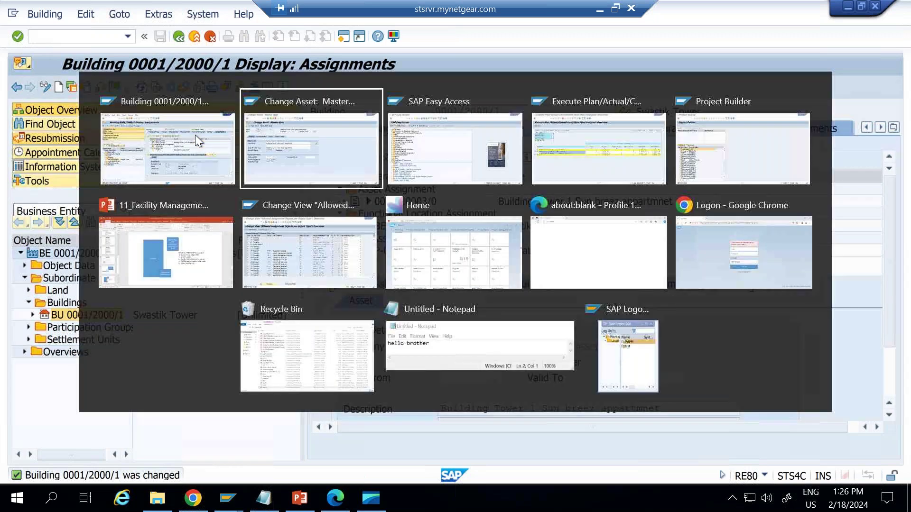